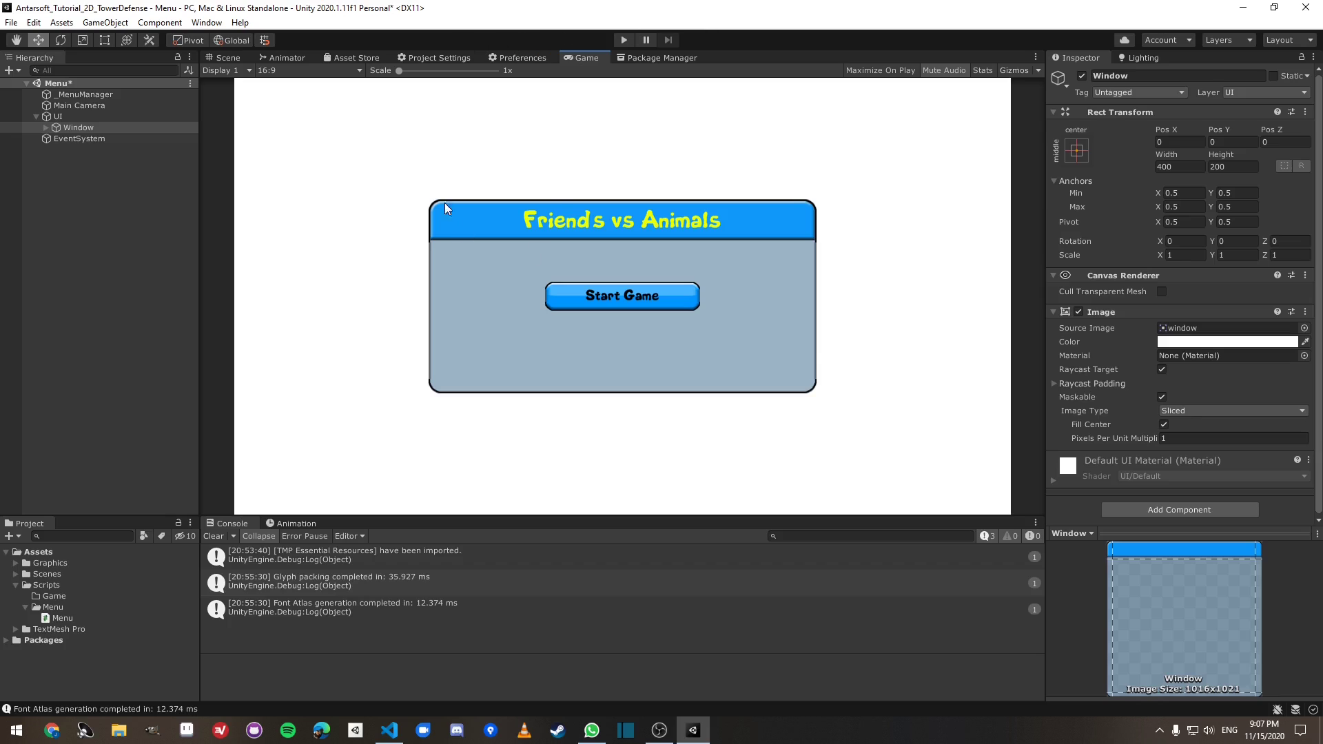
# Step: Open the Player project settings and preview the splash screen
pyautogui.click(444, 57)
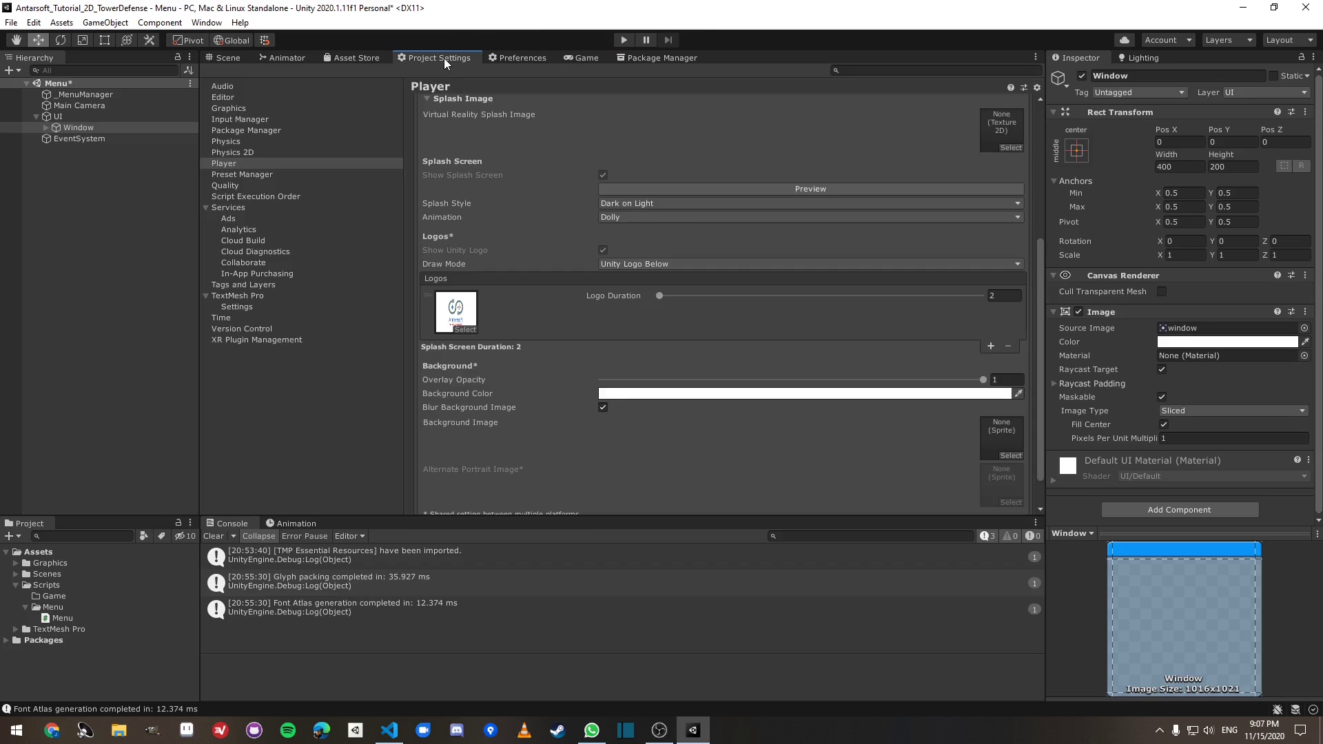
pyautogui.click(790, 188)
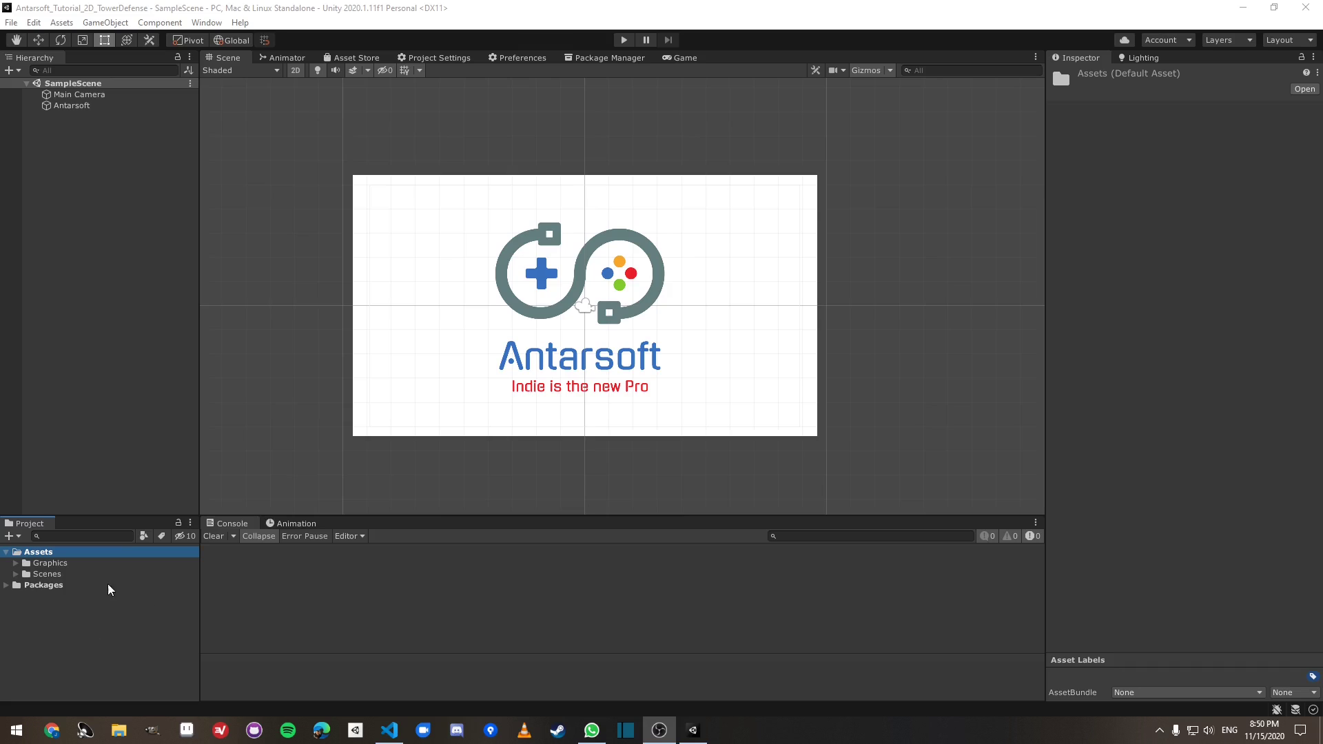
# Step: Expand the Scenes folder and select SampleScene
pyautogui.doubleClick(47, 575)
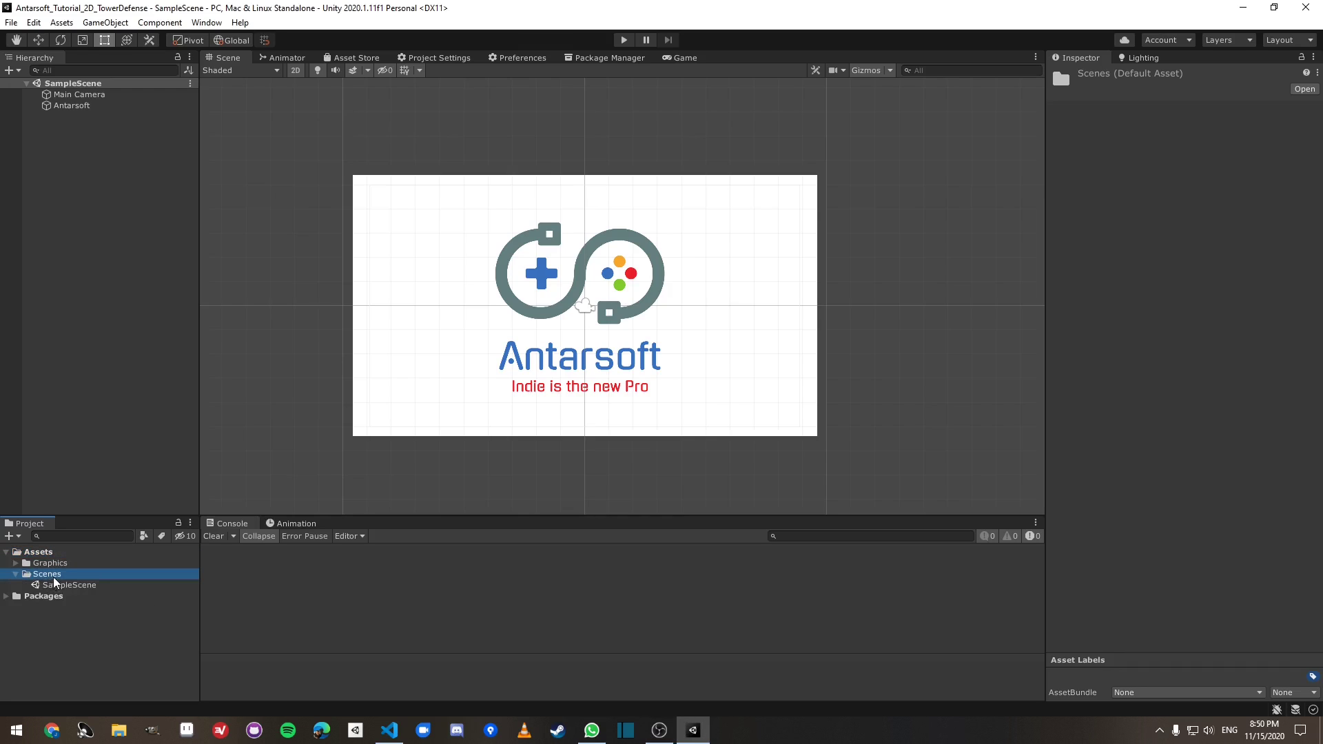
pyautogui.click(80, 585)
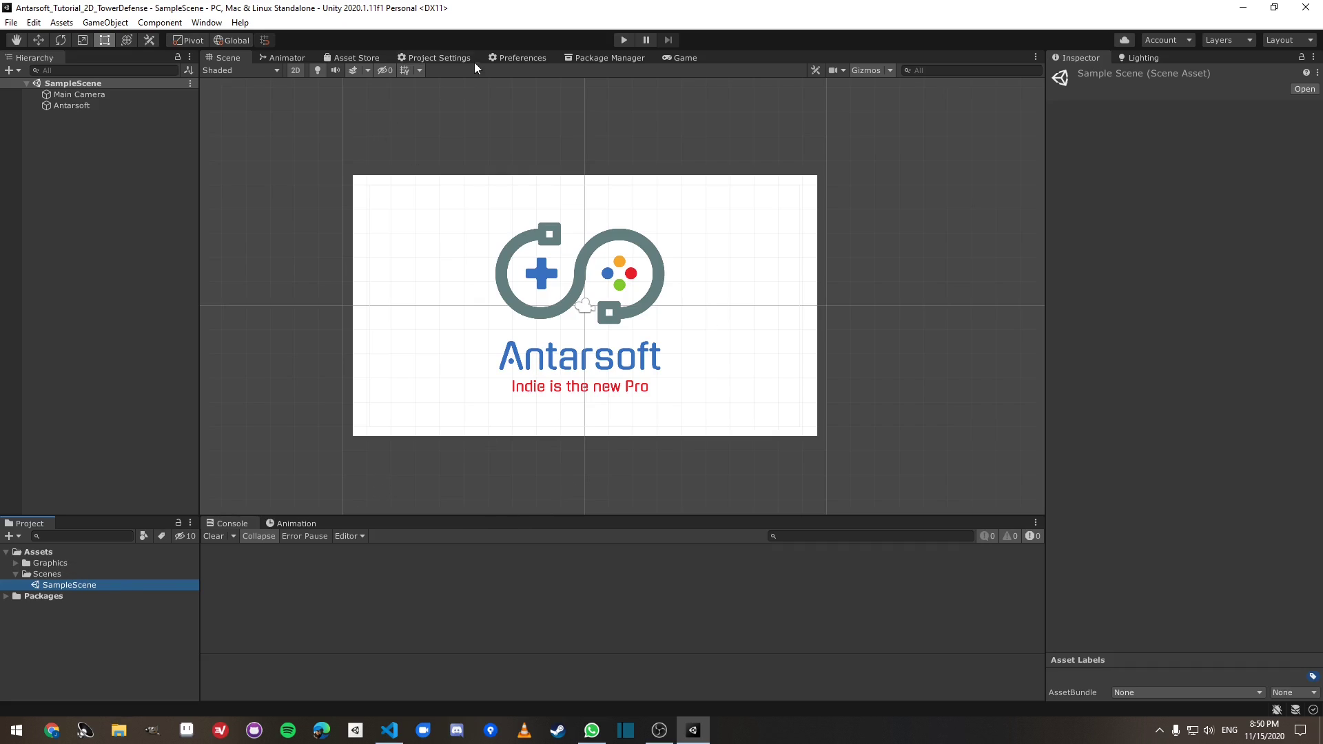
# Step: Check the Visual Studio Editor and Visual Studio Code Editor packages in the Package Manager, and return to the scene view
pyautogui.click(576, 59)
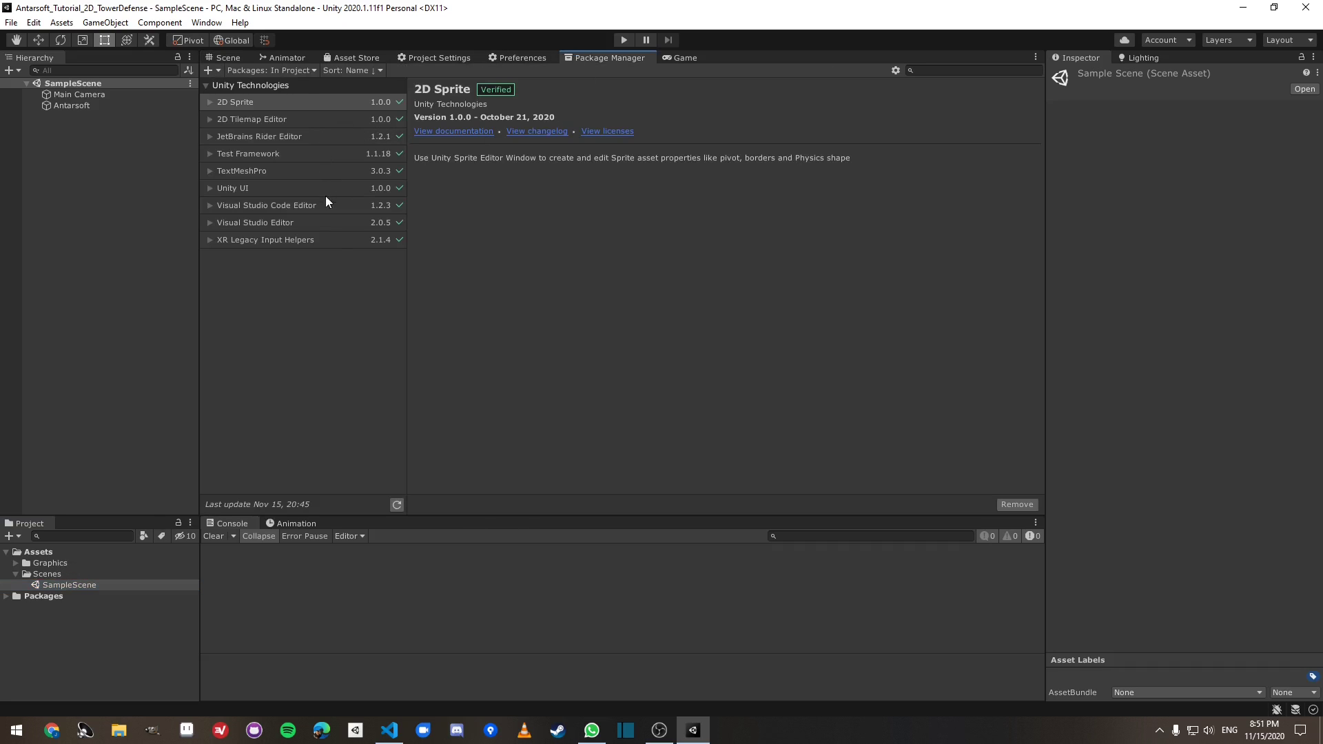
pyautogui.click(295, 224)
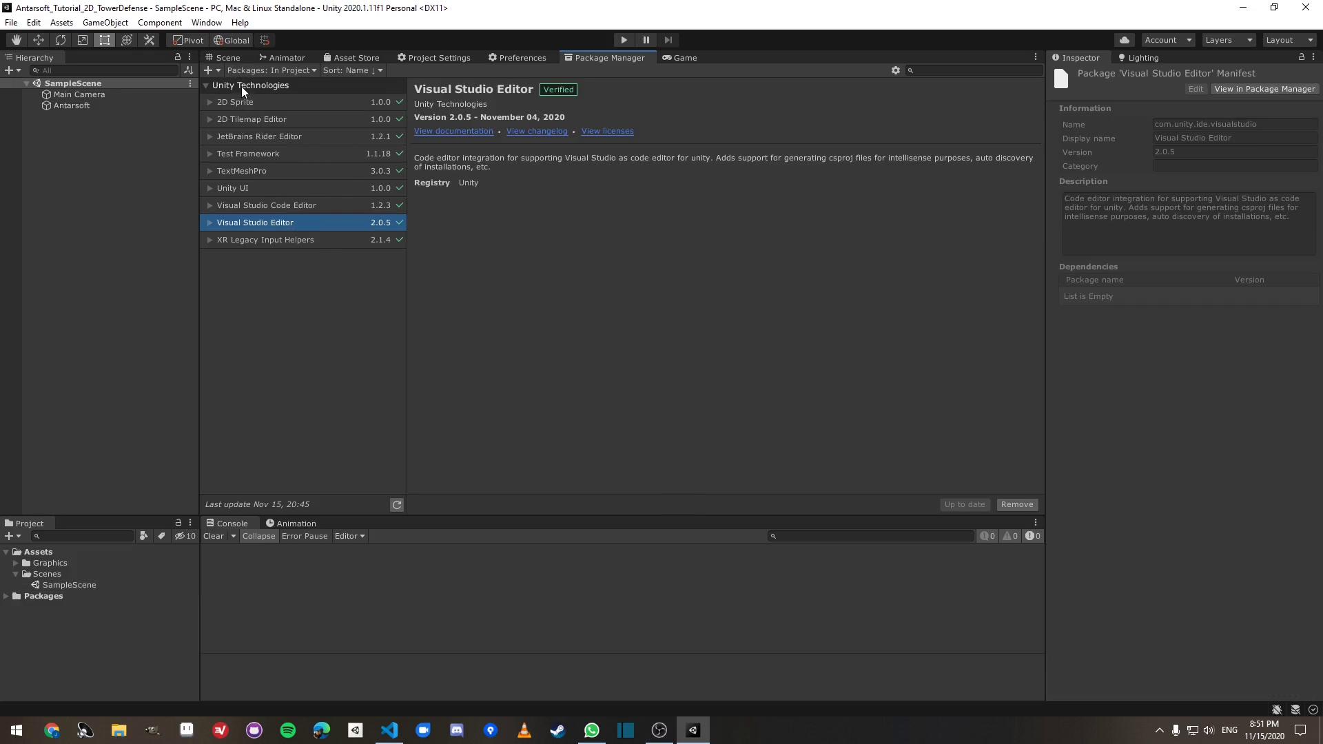
pyautogui.click(257, 200)
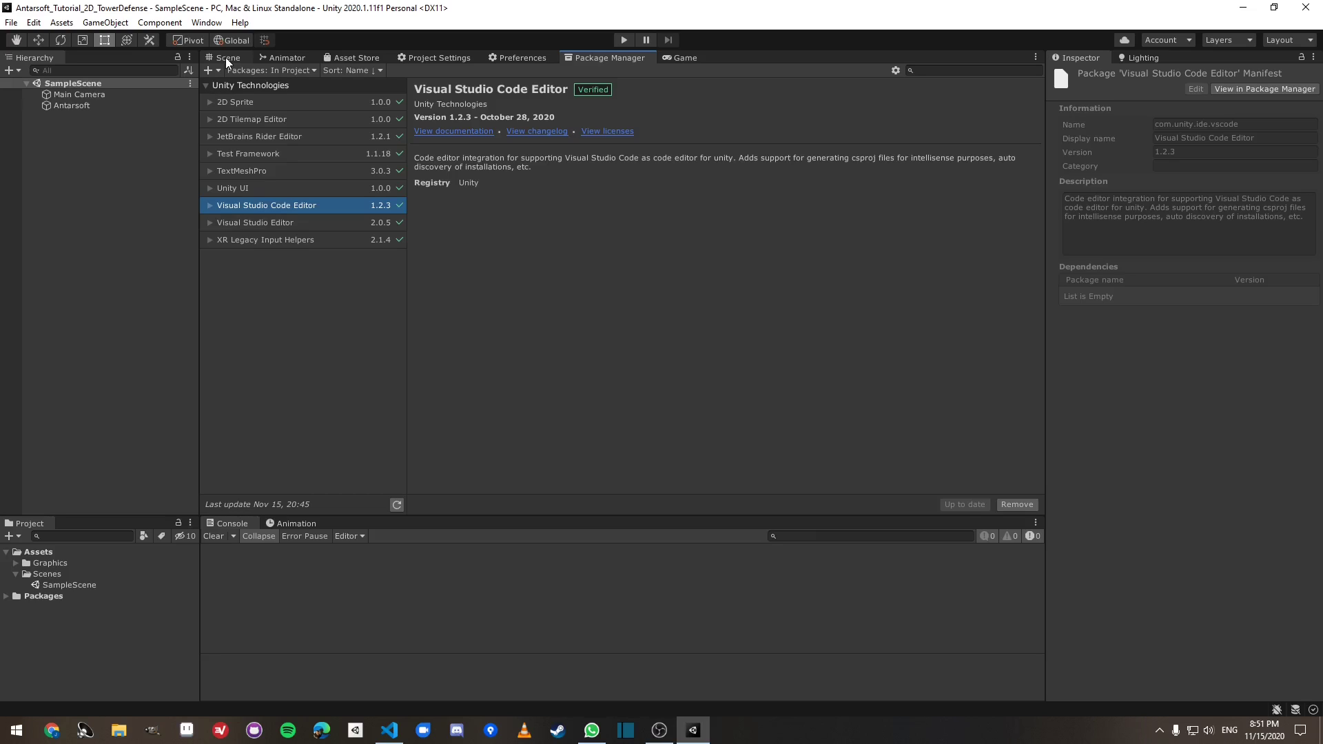
pyautogui.click(226, 57)
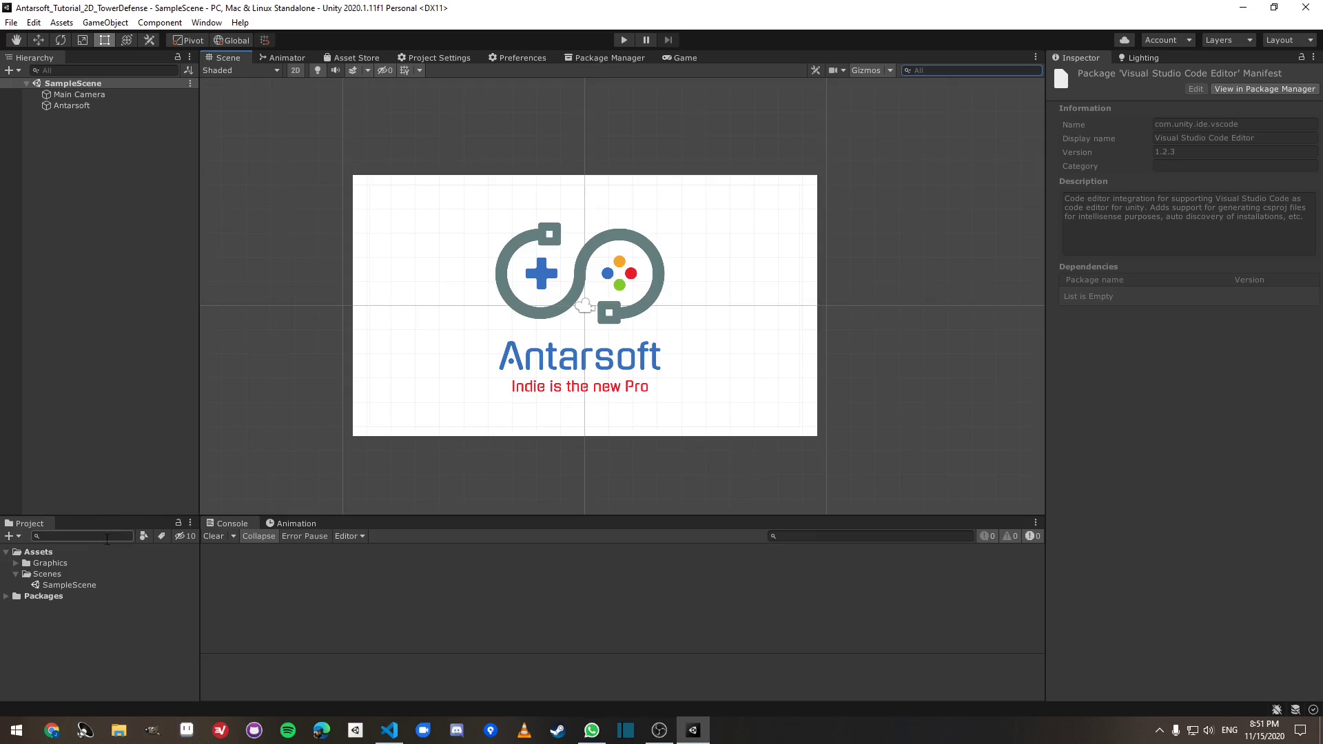
# Step: Expand the Graphics folder and look through the asset folders of Pixel Adventure 1
pyautogui.doubleClick(79, 565)
pyautogui.click(168, 574)
pyautogui.click(151, 586)
pyautogui.click(138, 597)
pyautogui.click(147, 606)
pyautogui.press('Up')
pyautogui.press('Right')
pyautogui.press('Down')
pyautogui.press('Right')
pyautogui.press('Down')
pyautogui.press('Down')
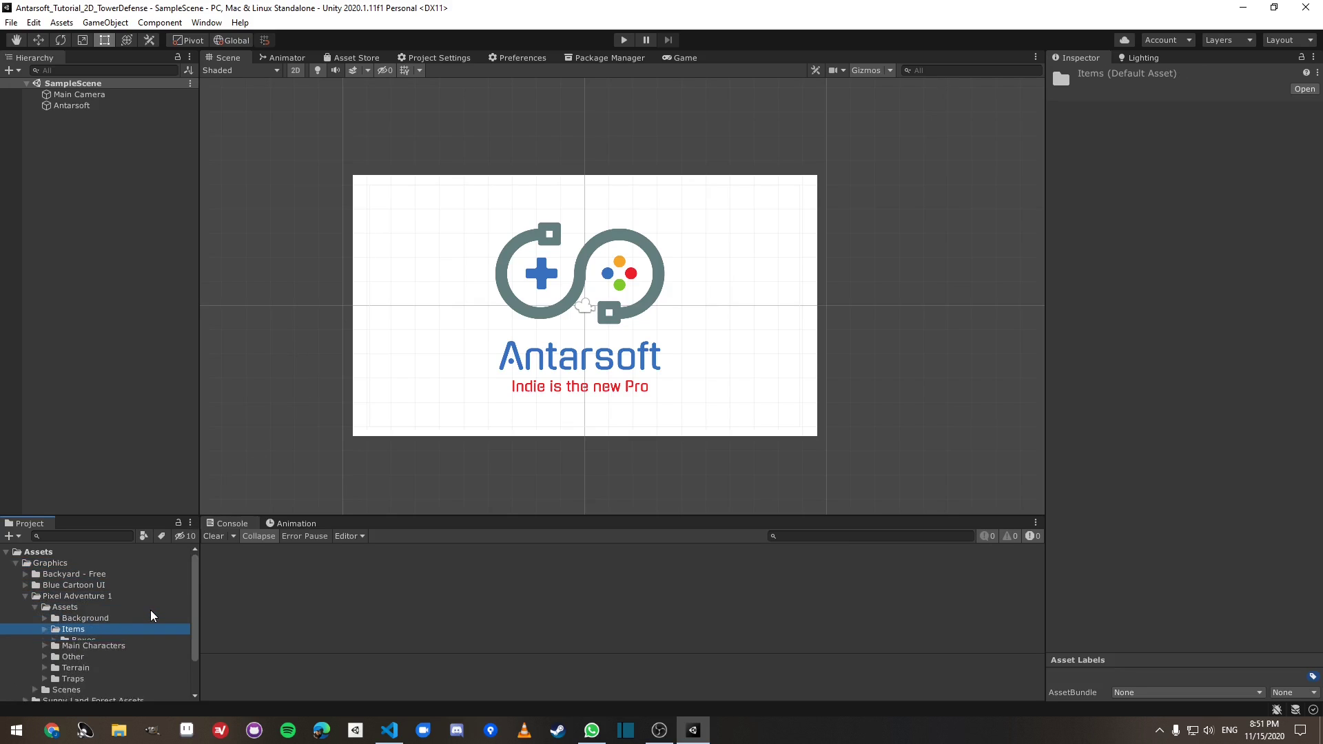
# Step: Collapse Pixel Adventure 1, expand the Blue Cartoon UI folder and open its Demo scene
pyautogui.press('Up')
pyautogui.press('Left')
pyautogui.press('Left')
pyautogui.press('Left')
pyautogui.press('Up')
pyautogui.press('Right')
pyautogui.press('Down')
pyautogui.press('Down')
pyautogui.press('Down')
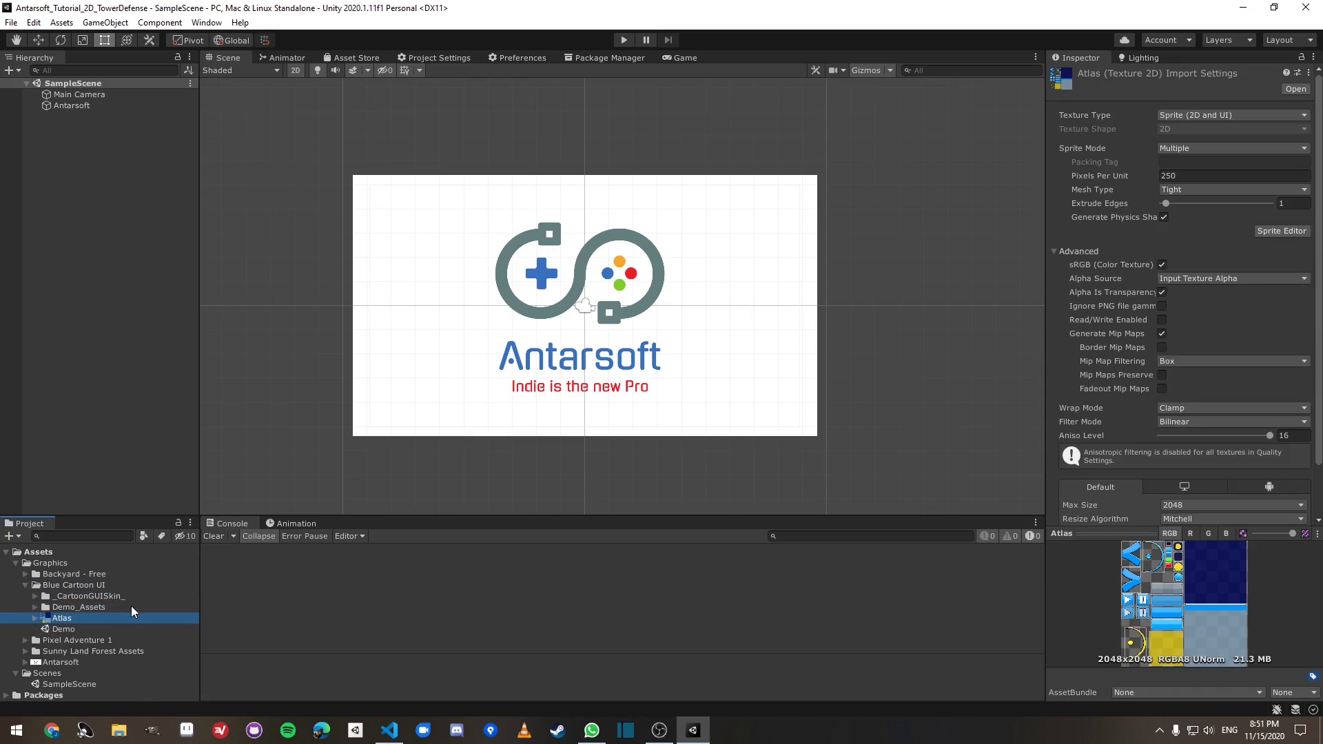
pyautogui.click(81, 632)
pyautogui.doubleClick(81, 635)
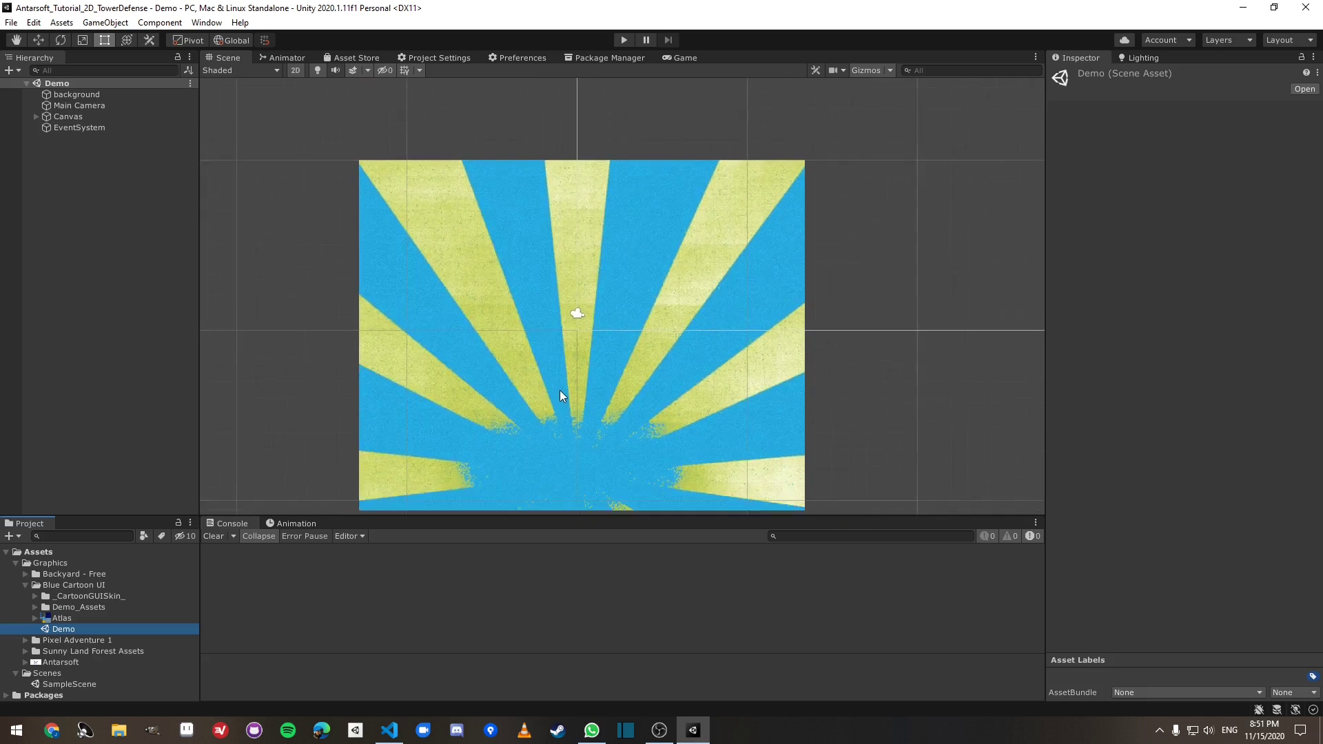
# Step: Expand the Demo scene's Canvas and inspect its child buttons
pyautogui.click(68, 118)
pyautogui.press('Right')
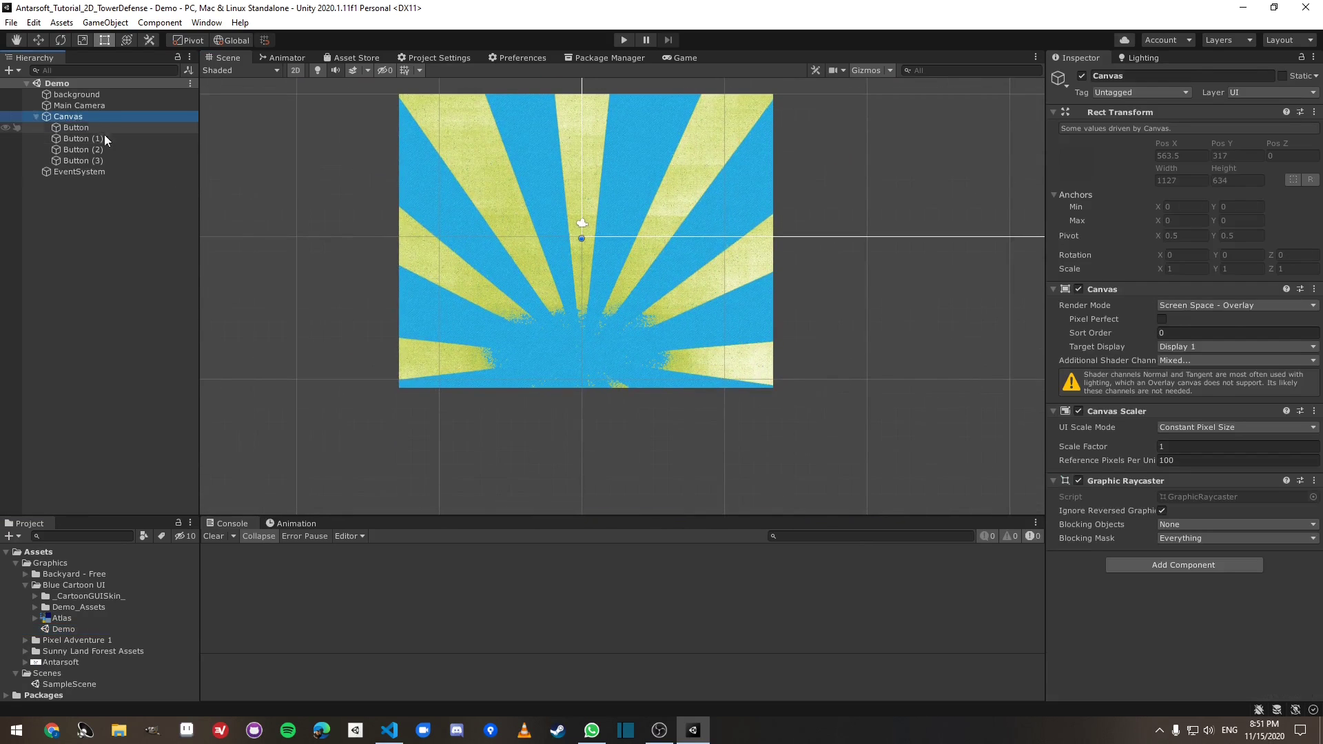
pyautogui.click(110, 139)
pyautogui.press('Down')
pyautogui.press('Down')
pyautogui.press('Up')
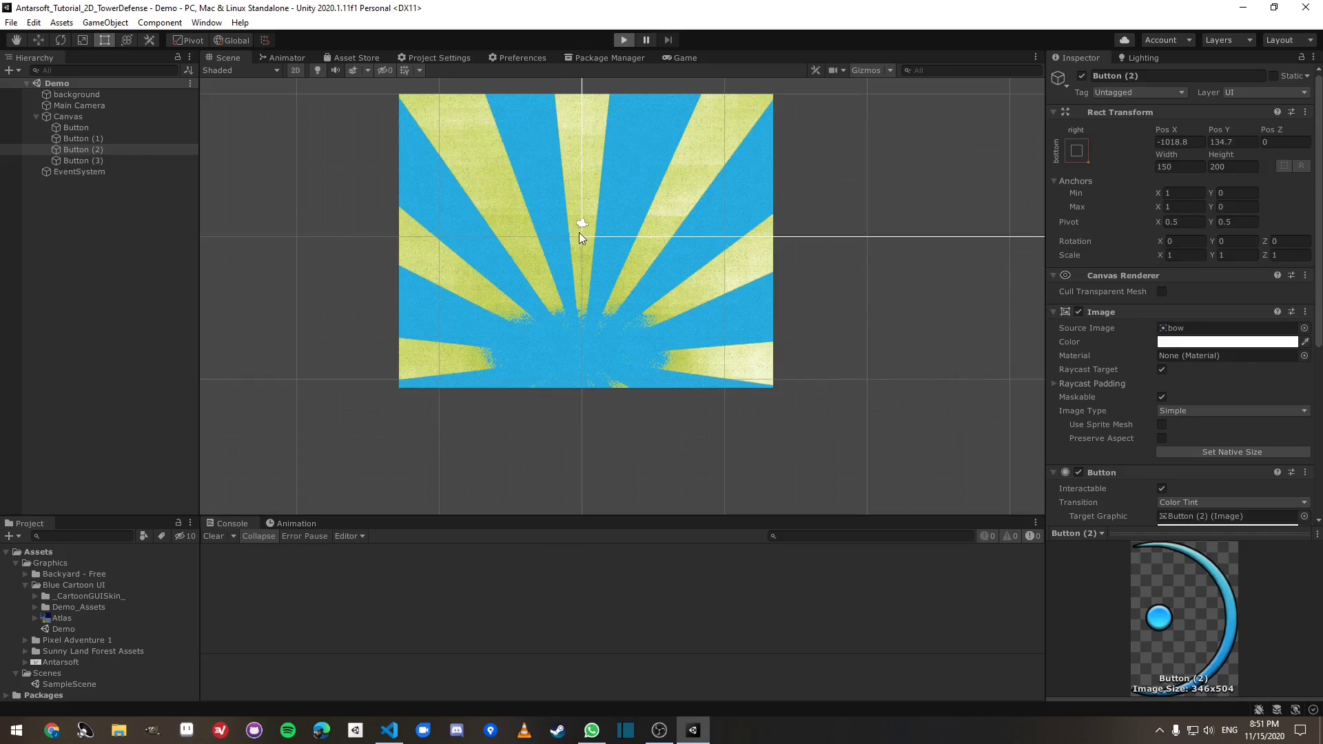
# Step: Run the Demo scene, try the Top-left button in its sample window, and stop play mode
pyautogui.hotkey('ctrl', 'p')
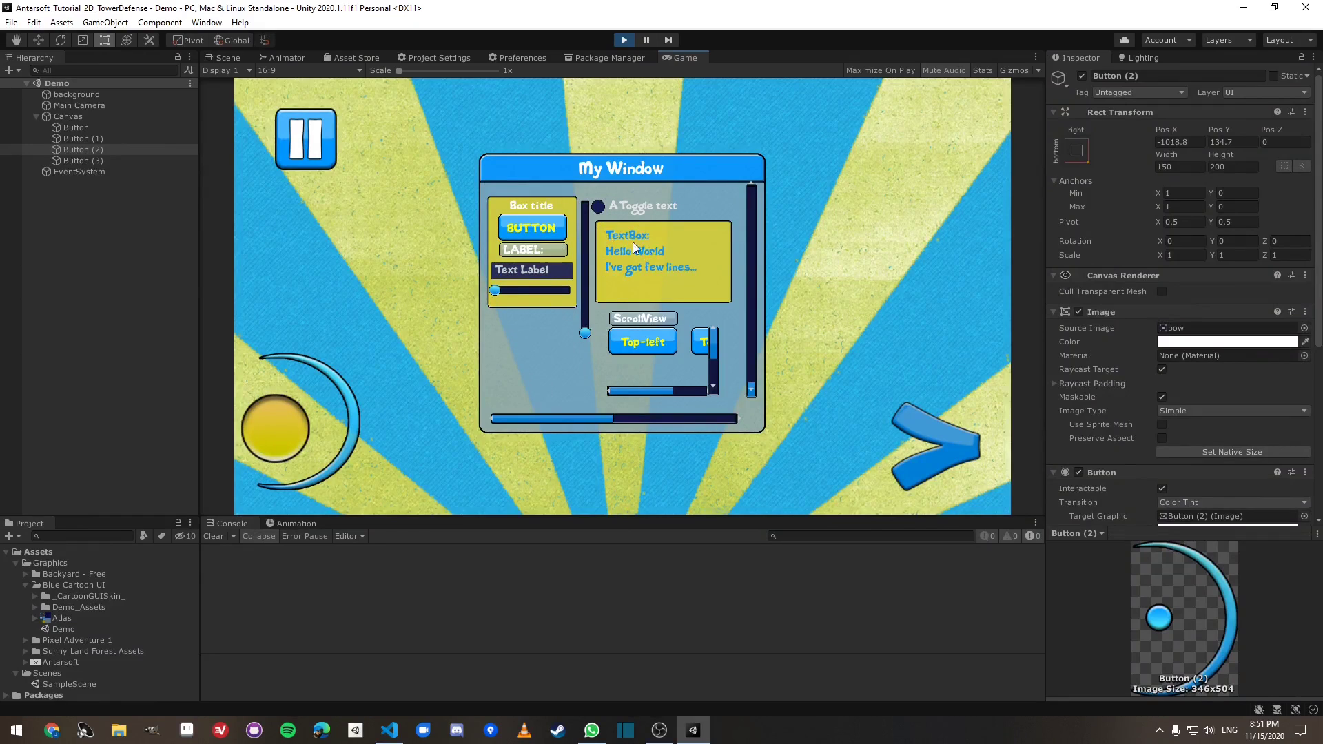
pyautogui.click(643, 342)
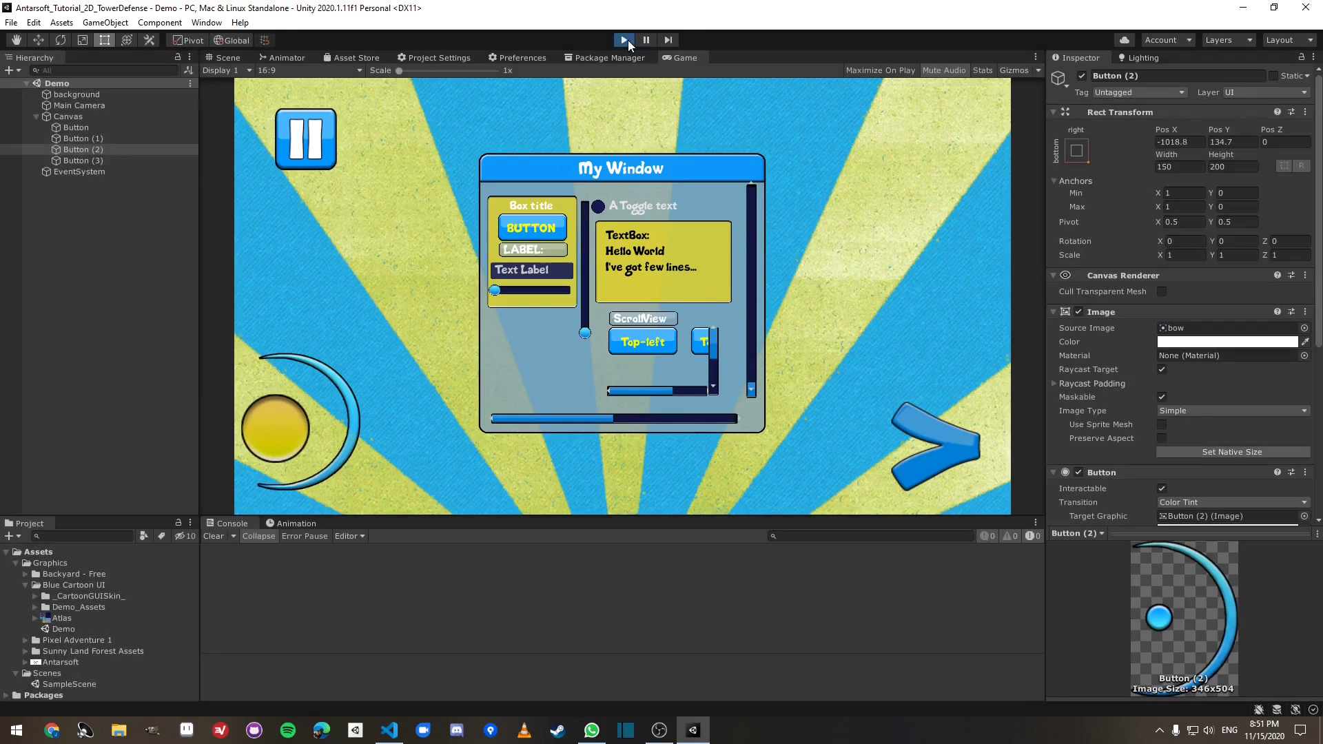
pyautogui.click(624, 40)
# Step: Collapse the Blue Cartoon UI and Graphics folders in the project assets
pyautogui.click(64, 586)
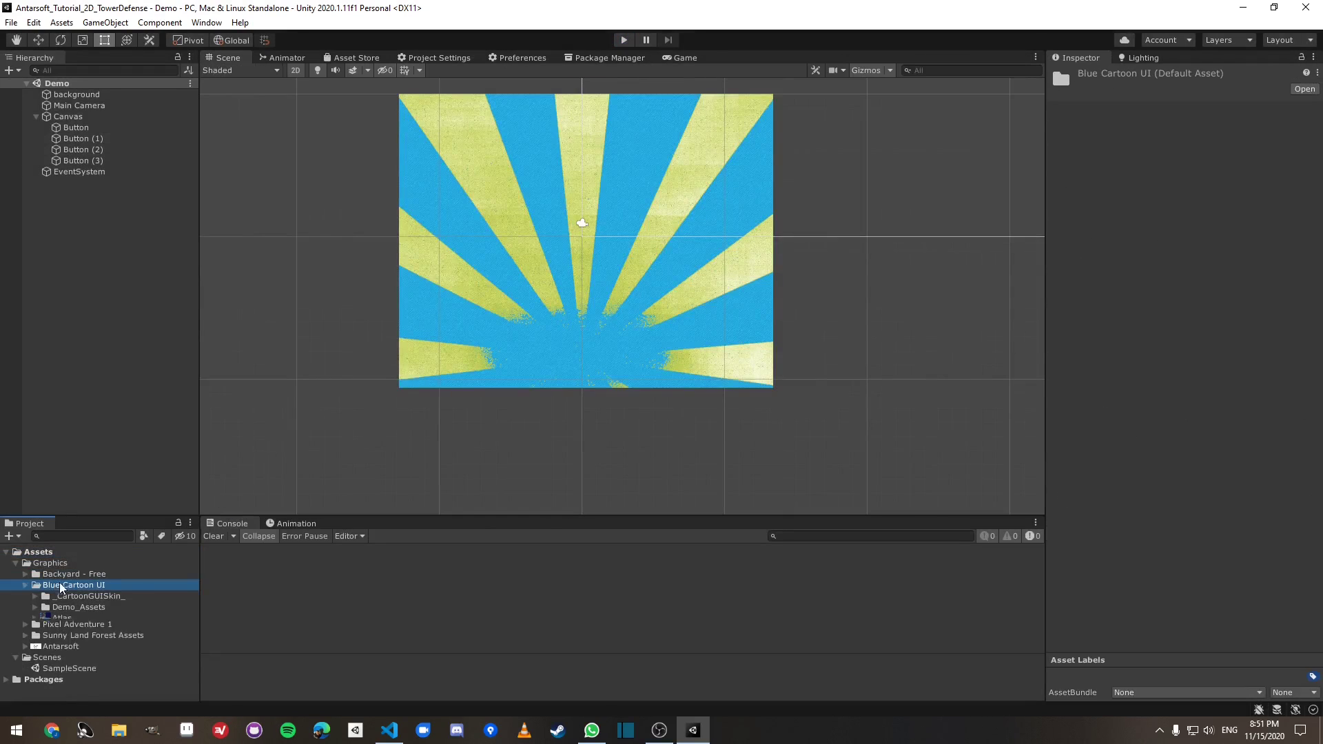
pyautogui.press('Left')
pyautogui.press('Up')
pyautogui.press('Up')
pyautogui.press('Left')
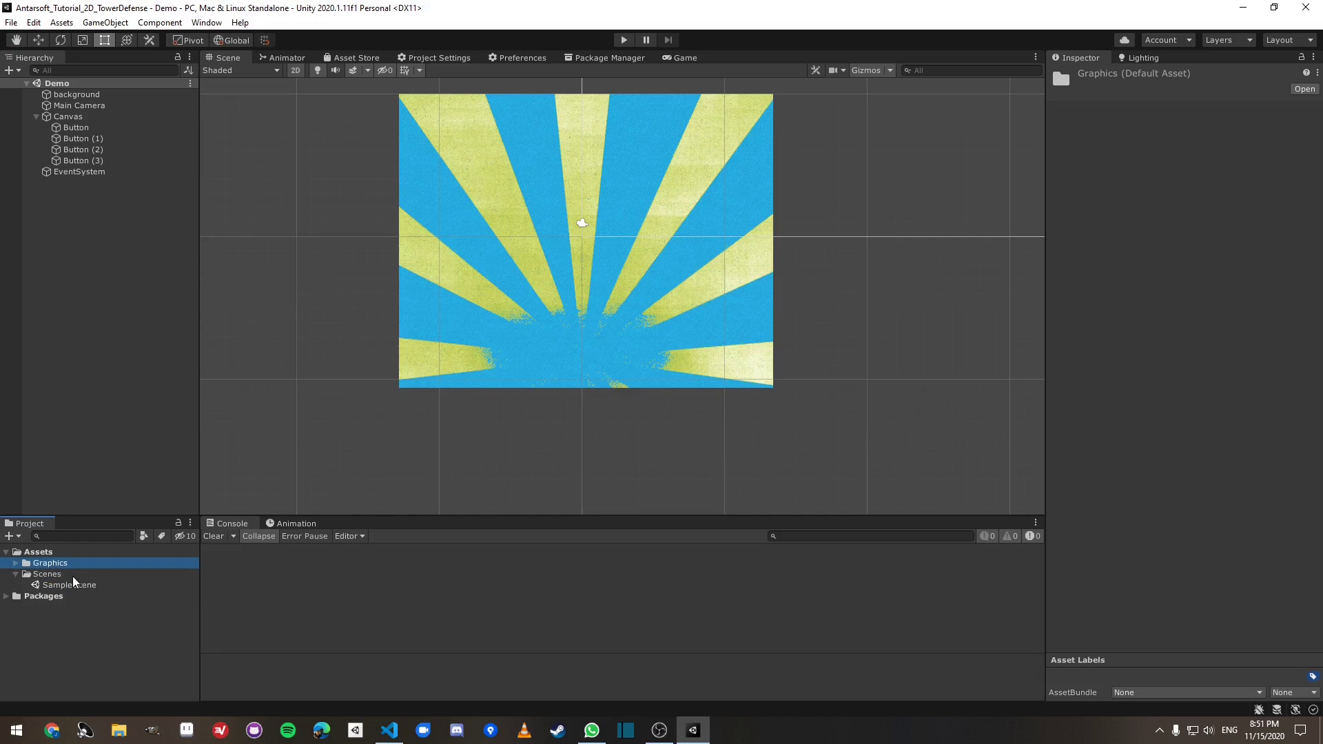
pyautogui.press('Down')
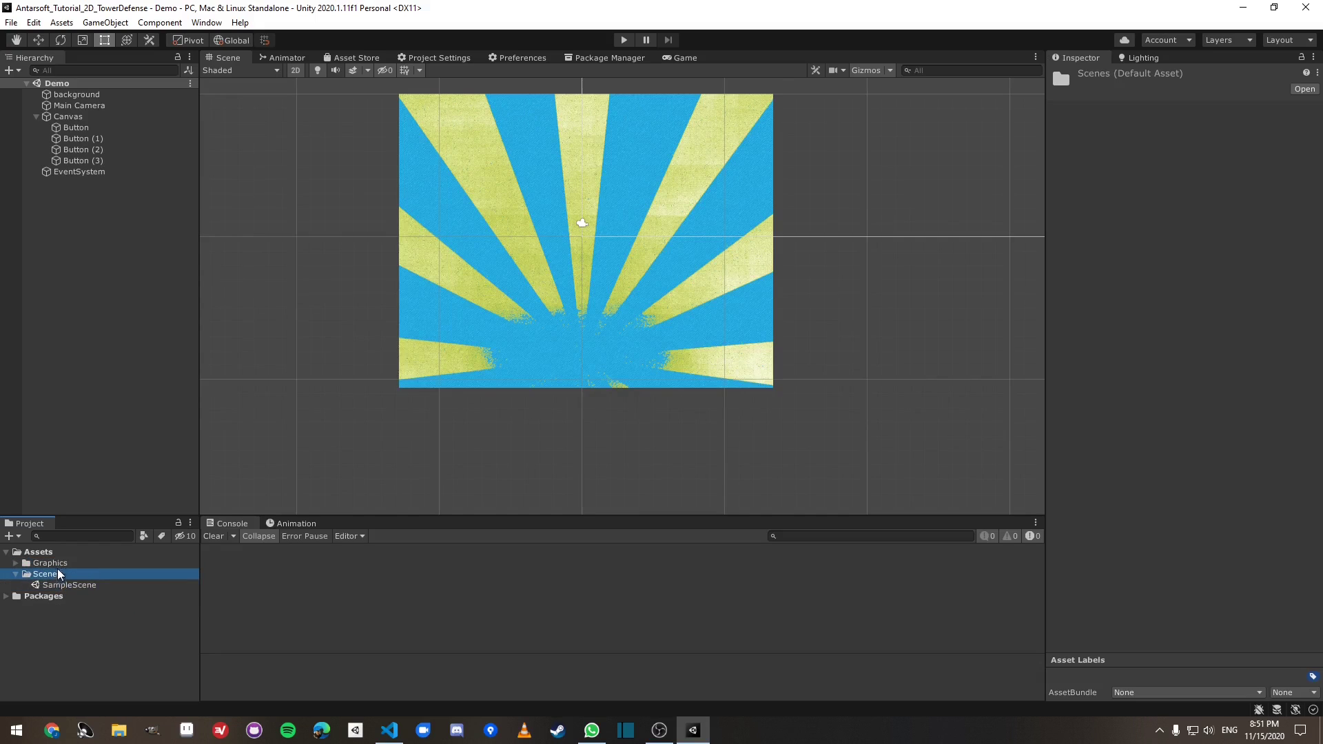
pyautogui.press('Up')
pyautogui.press('Up')
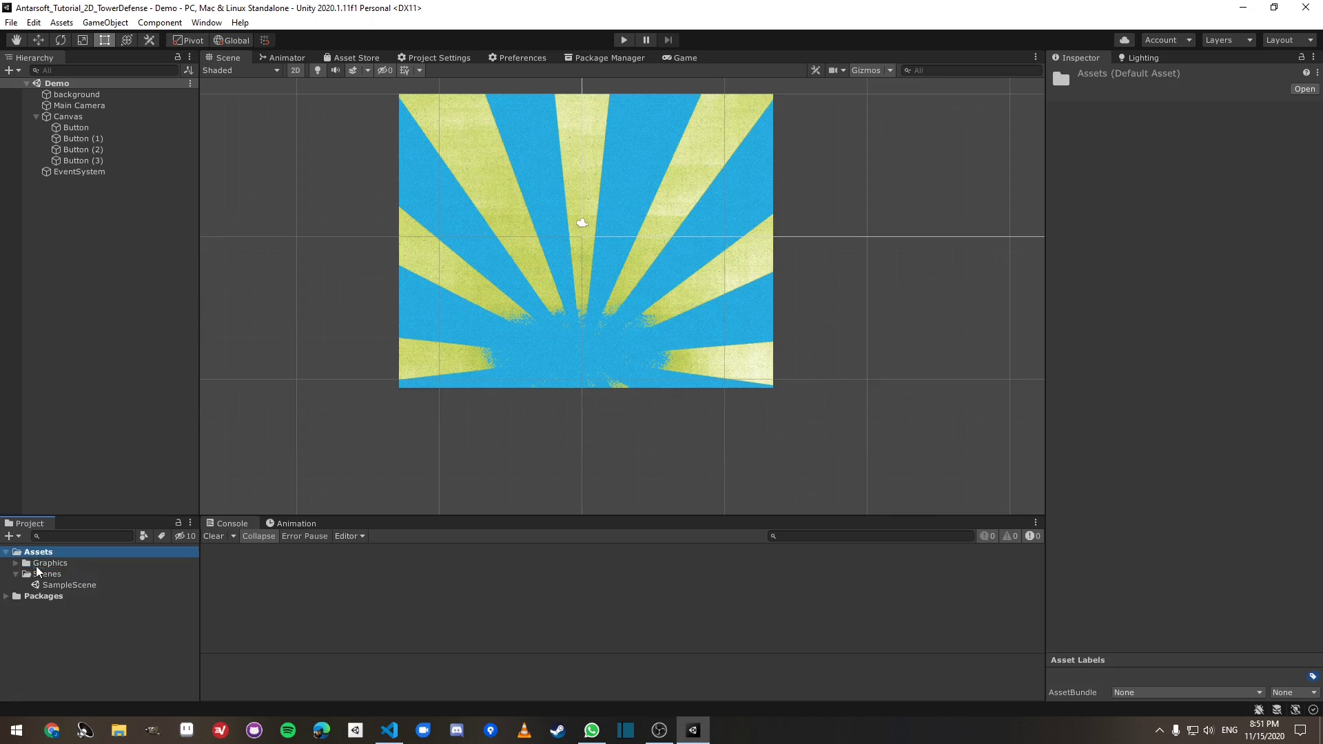
pyautogui.press('Down')
pyautogui.press('Down')
pyautogui.press('Left')
pyautogui.press('Up')
pyautogui.press('Up')
pyautogui.press('Down')
pyautogui.press('Down')
pyautogui.press('Right')
# Step: Open SampleScene and rename the scene asset to Menu
pyautogui.doubleClick(64, 586)
pyautogui.press('F2')
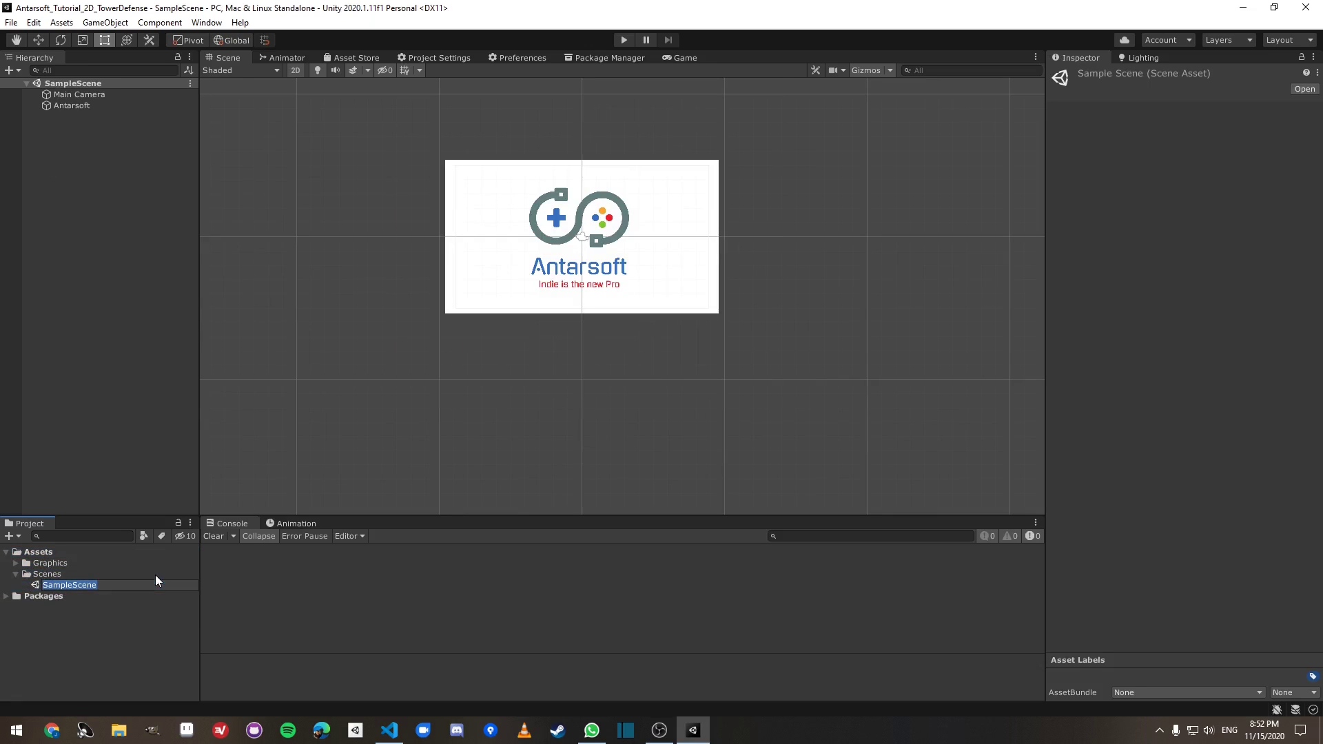
pyautogui.write('Menu')
pyautogui.press('Return')
pyautogui.press('Return')
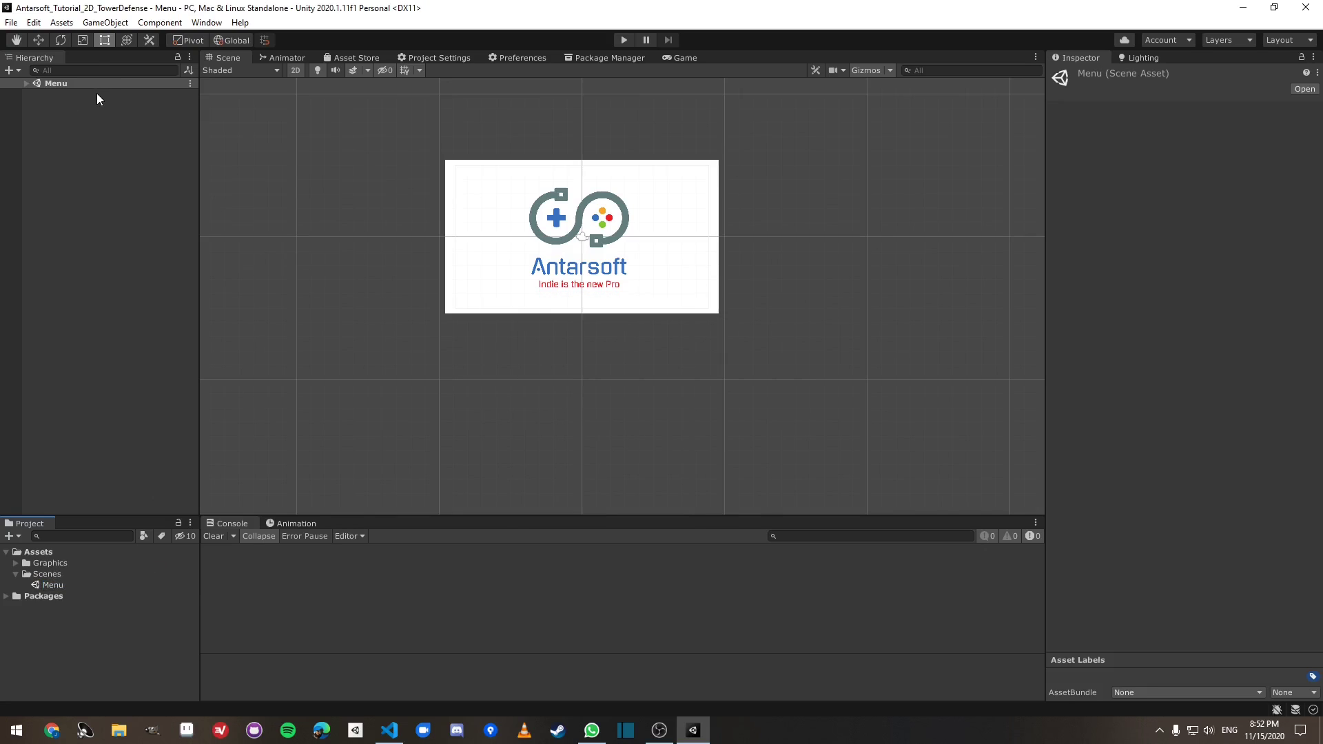
# Step: Delete the Antarsoft logo object from the Menu scene and select the Main Camera
pyautogui.click(110, 105)
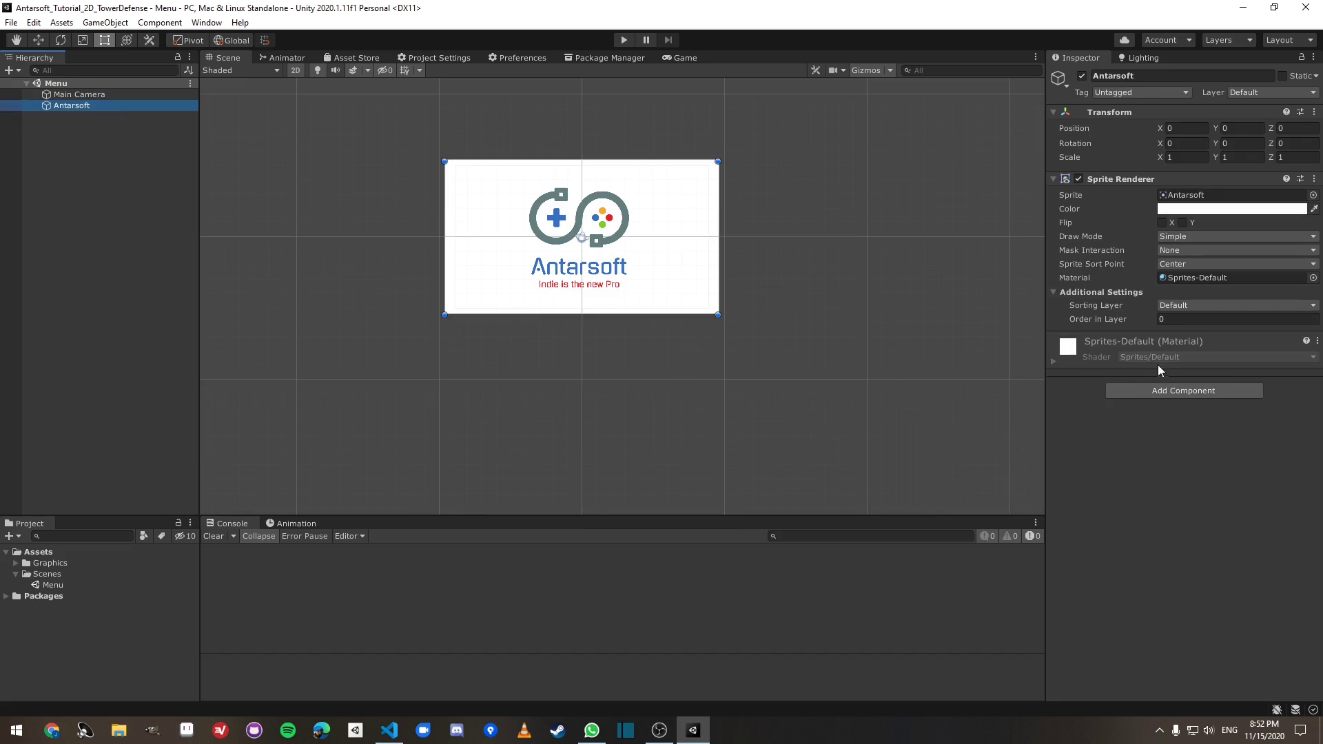
pyautogui.doubleClick(138, 105)
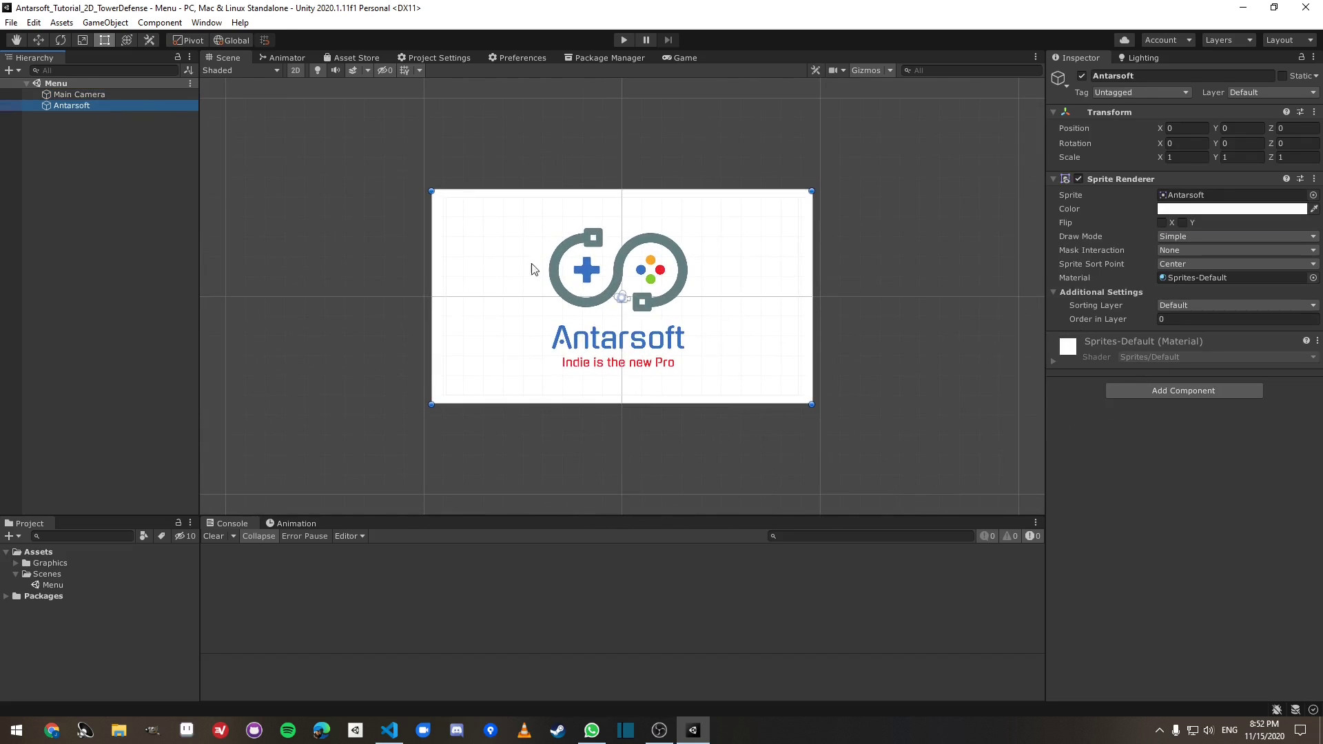
pyautogui.press('Delete')
pyautogui.click(84, 96)
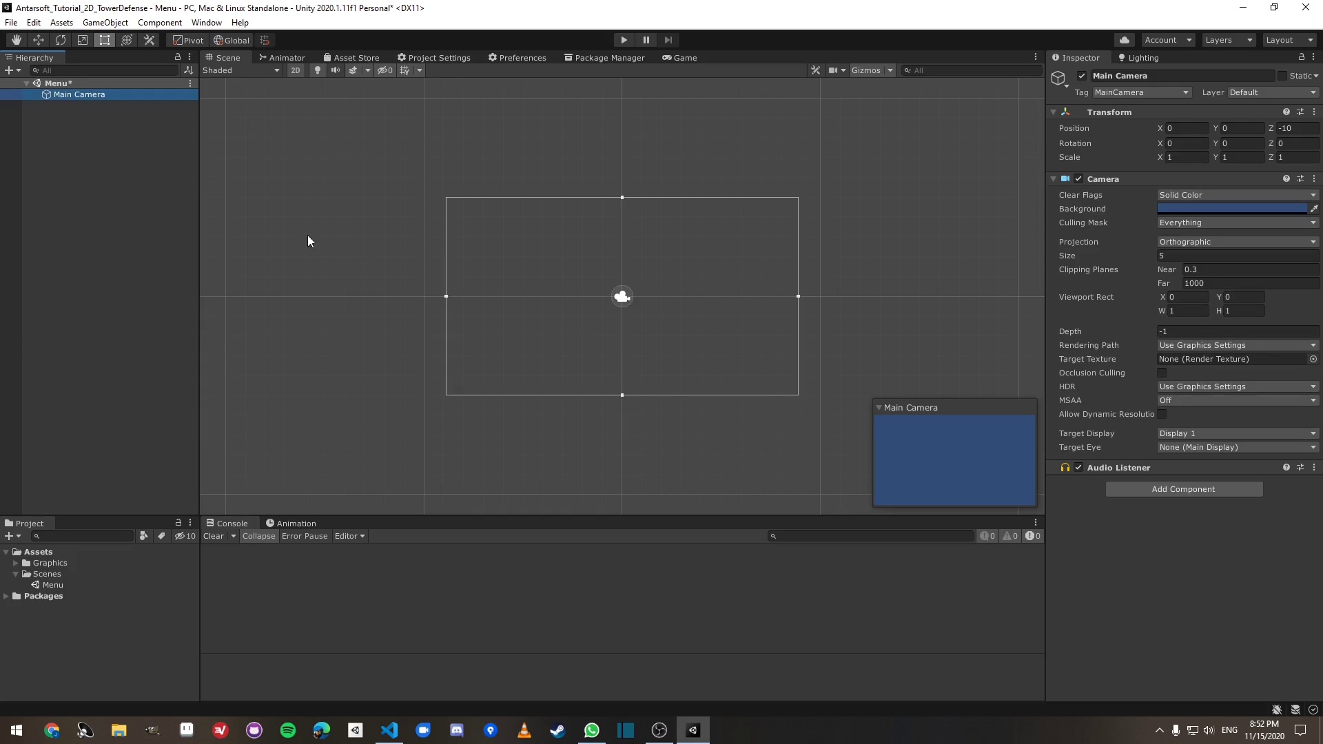
# Step: Add a UI Canvas to the Menu scene and name it UI
pyautogui.rightClick(105, 207)
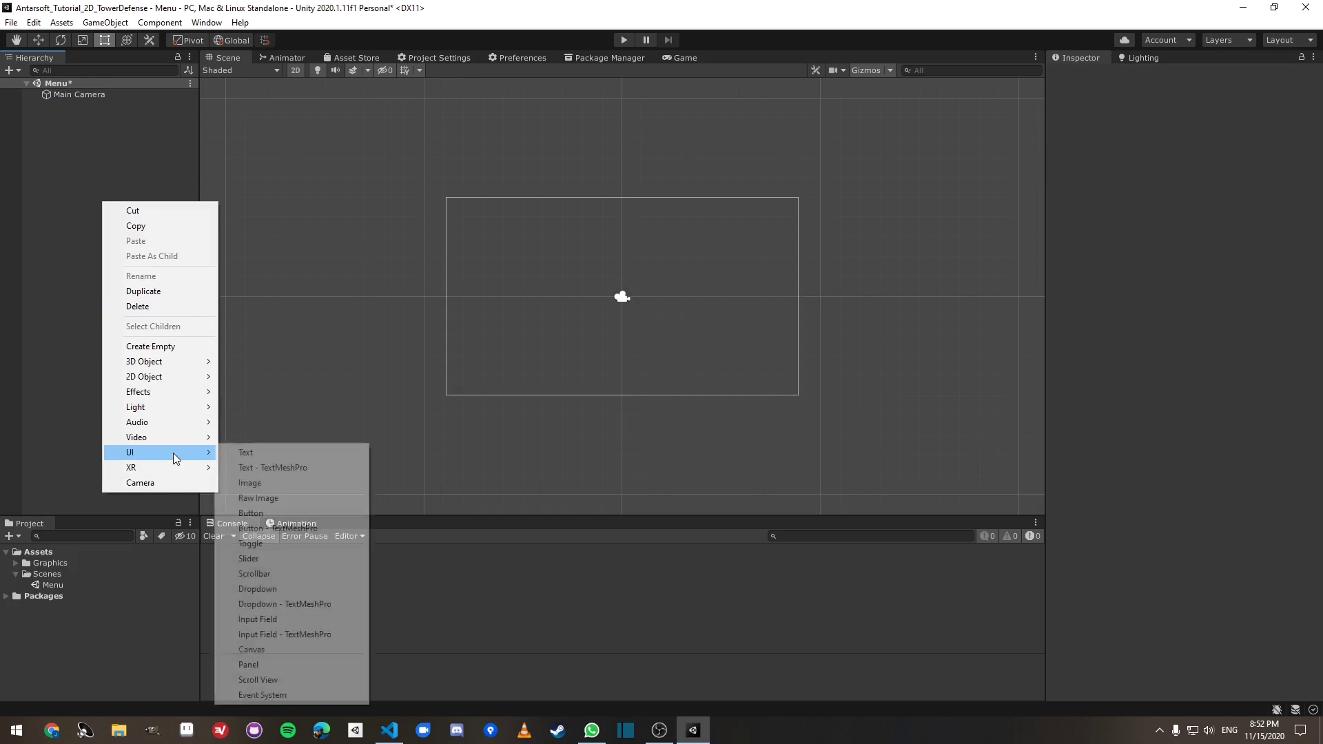
pyautogui.moveTo(173, 452)
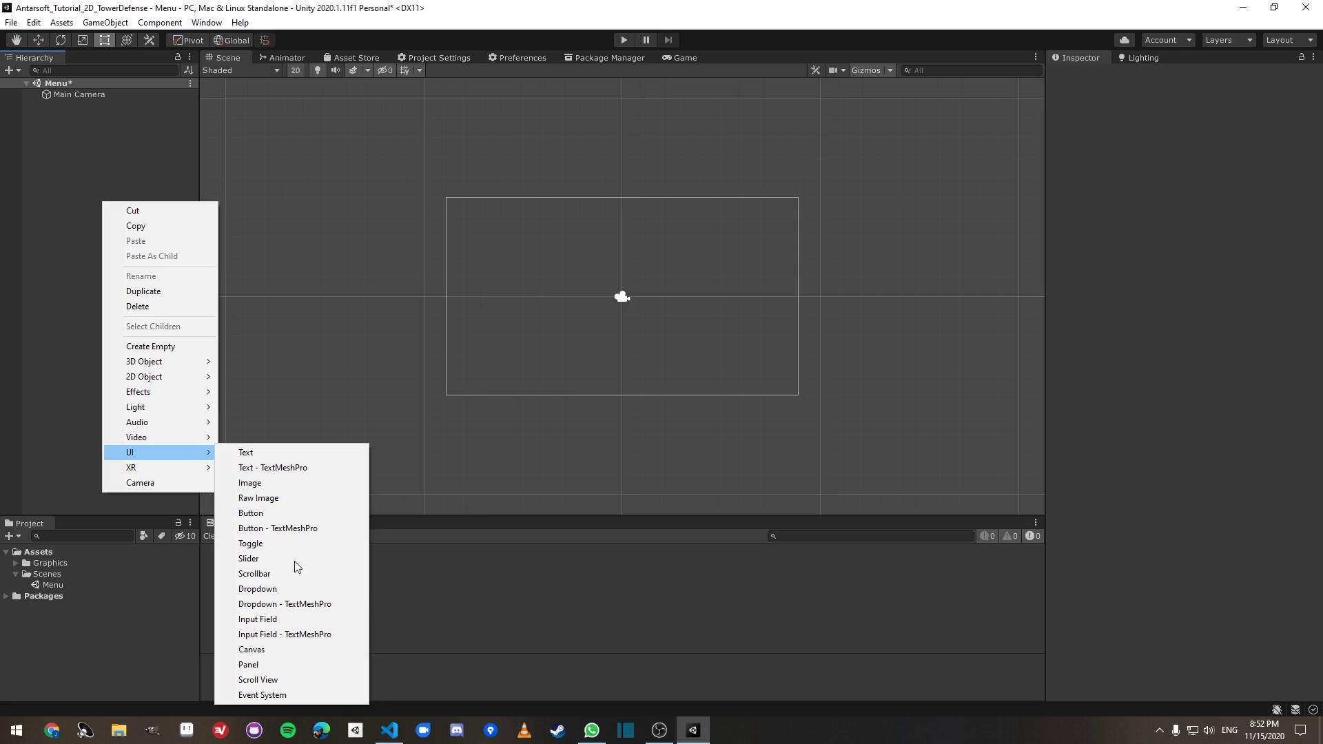
pyautogui.click(312, 649)
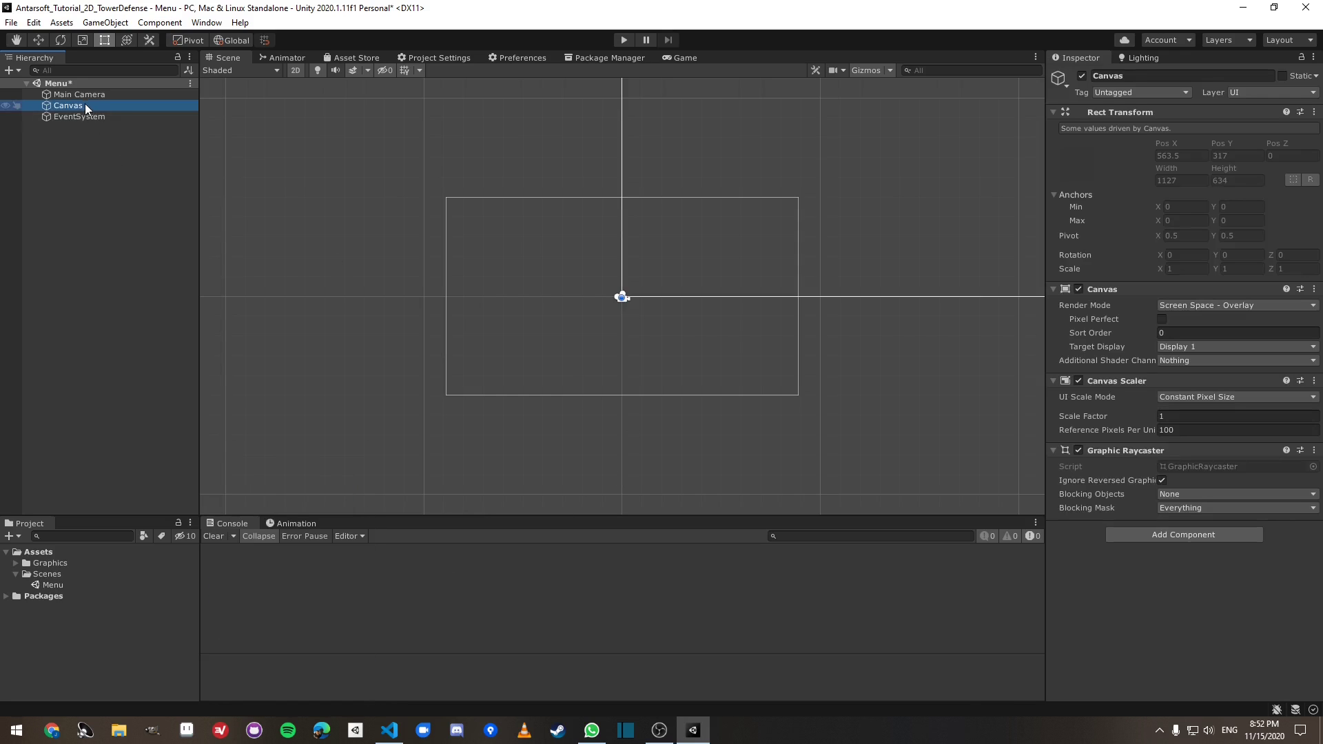
pyautogui.write('UI')
pyautogui.press('Return')
# Step: Set the UI canvas's render mode to Screen Space - Camera and assign Main Camera as its render camera
pyautogui.click(1212, 306)
pyautogui.click(1212, 335)
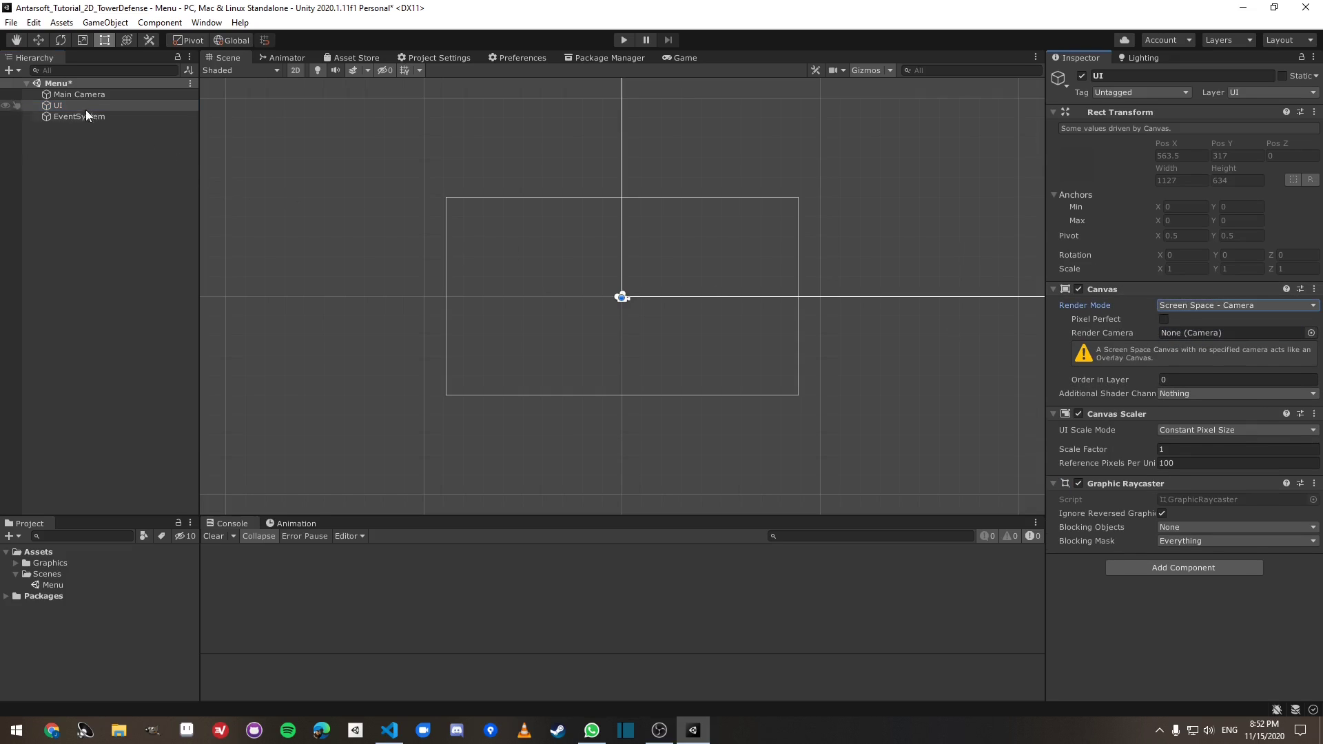
pyautogui.moveTo(71, 96); pyautogui.dragTo(1191, 331)
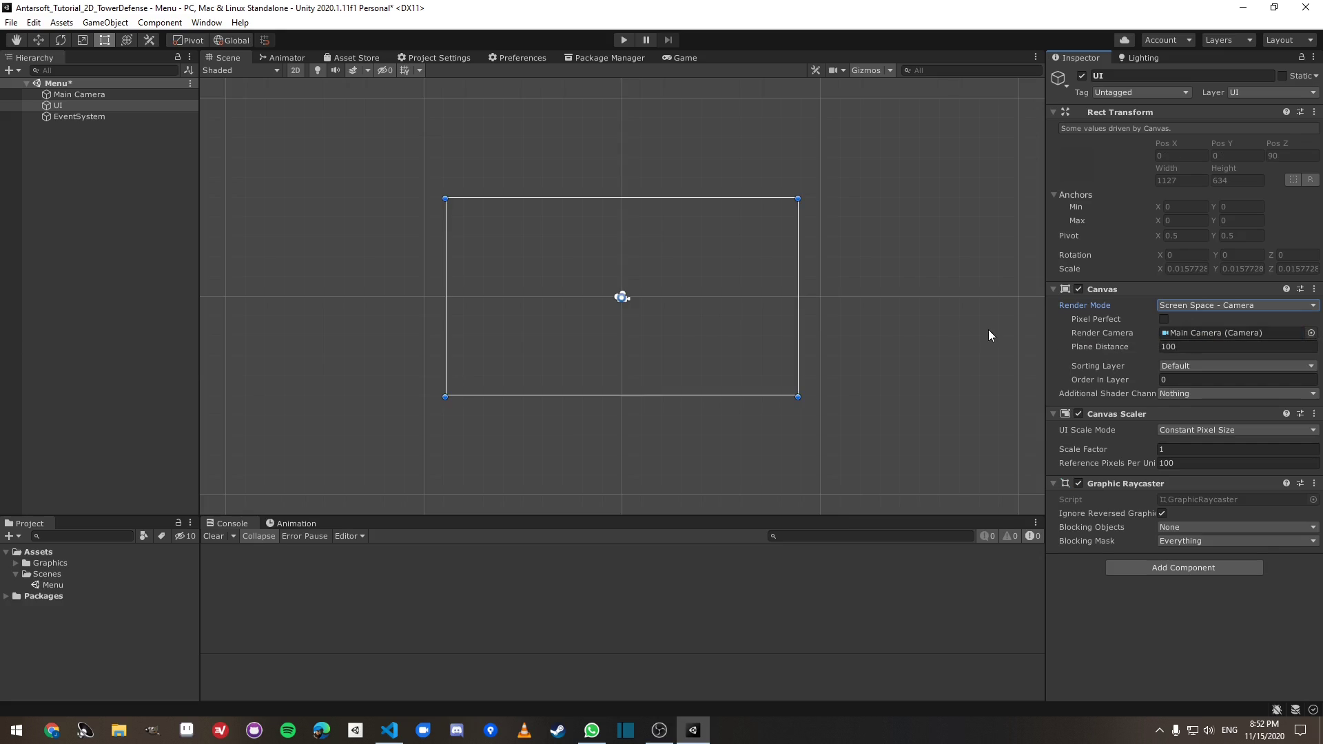
# Step: Switch the scene view to 3D with the Move tool and set the UI canvas's plane distance to 1
pyautogui.click(90, 107)
pyautogui.scroll(-1, 540, 288)
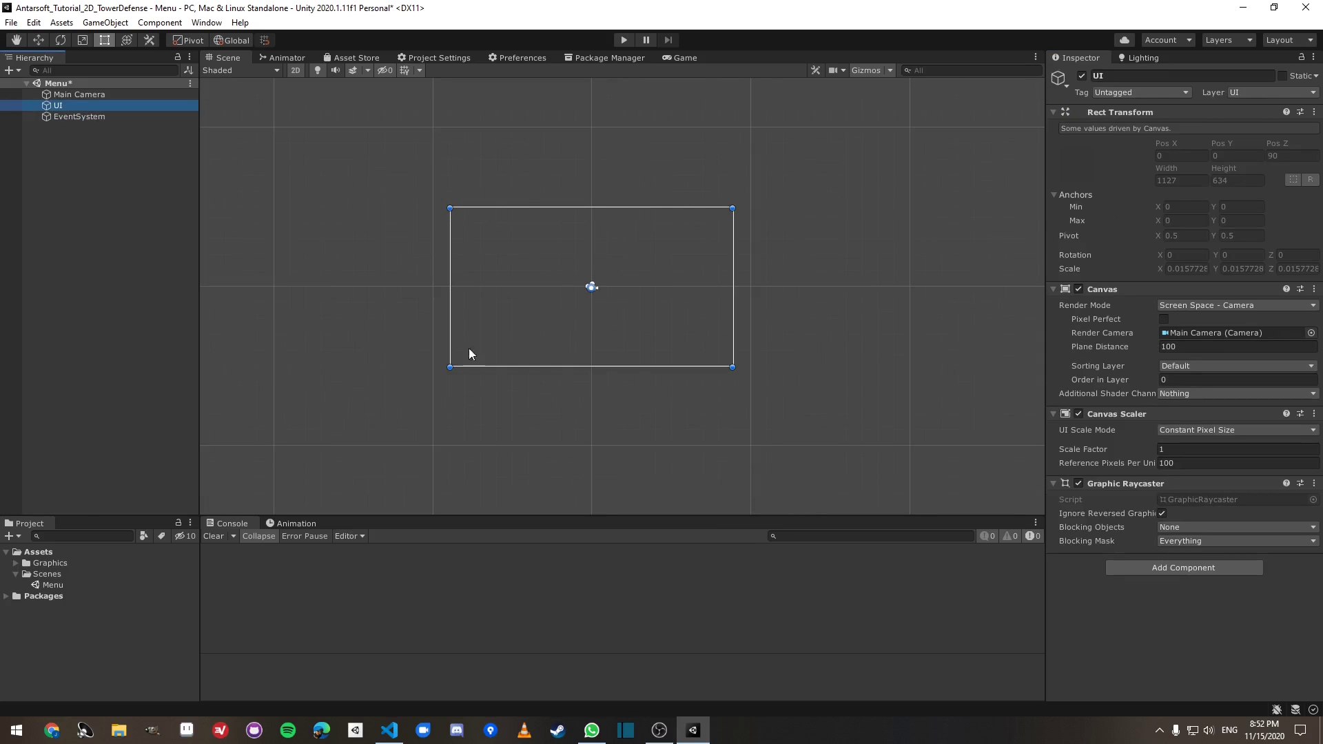
pyautogui.scroll(-5, 648, 276)
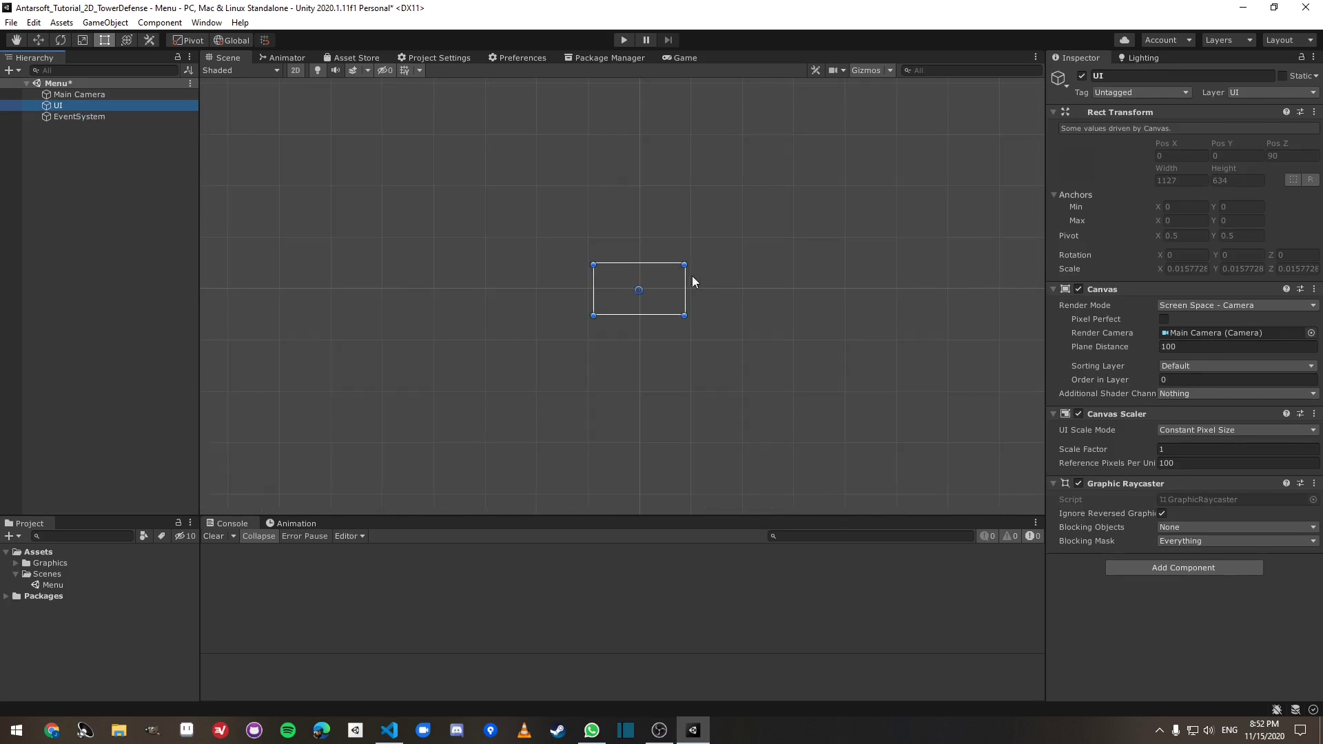
pyautogui.moveTo(738, 242); pyautogui.dragTo(589, 318, button='middle')
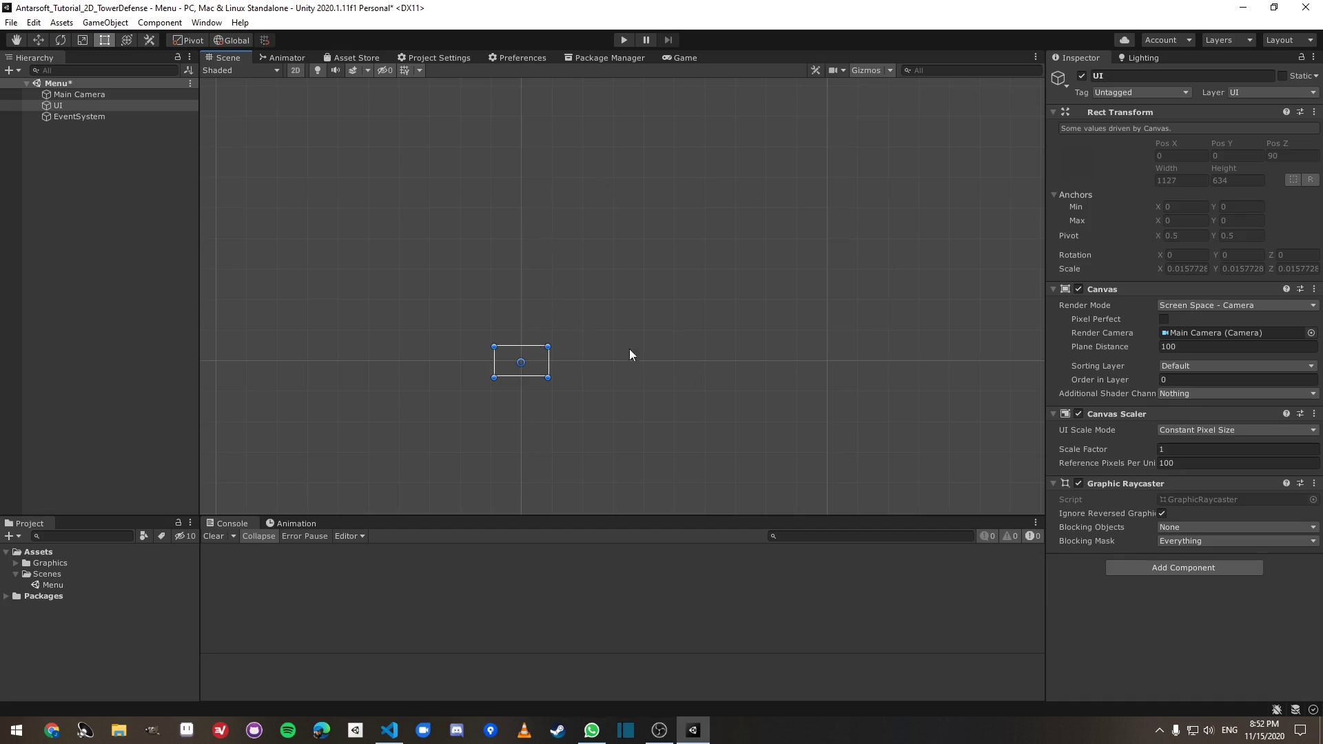
pyautogui.doubleClick(89, 105)
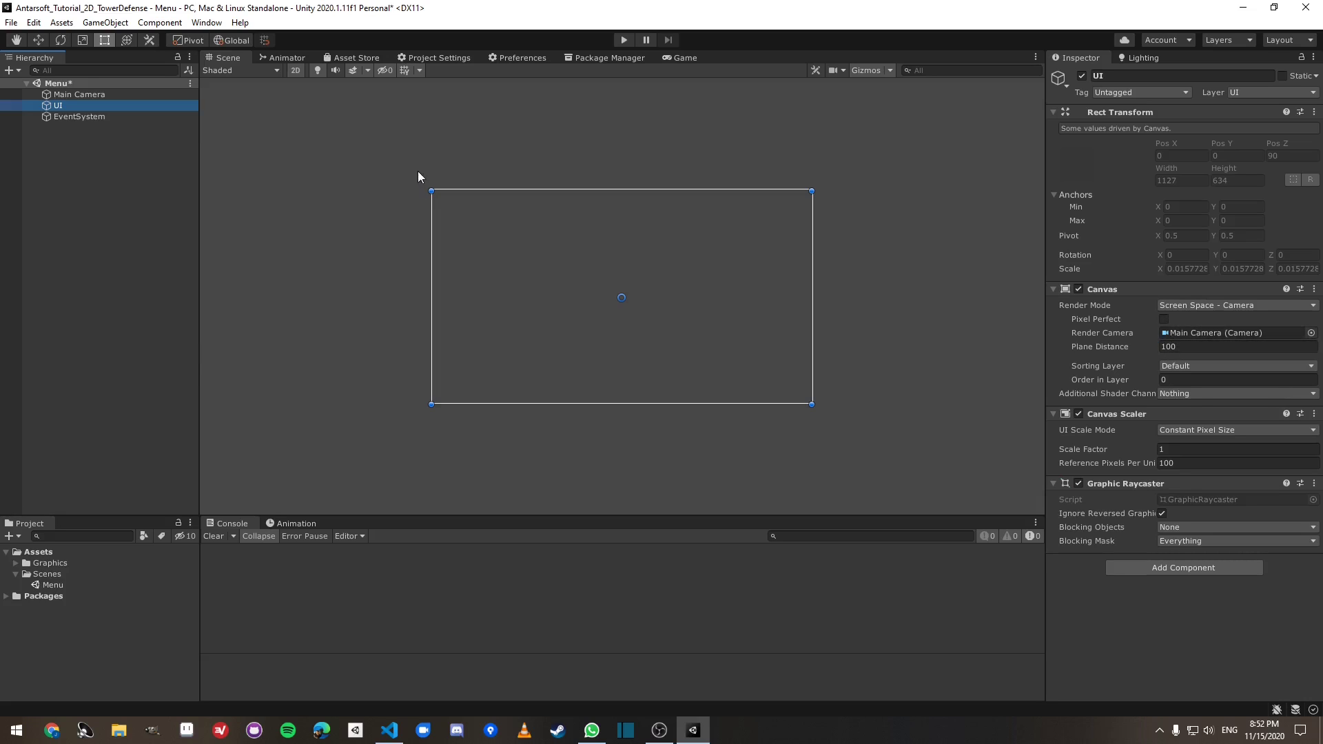
pyautogui.click(295, 70)
pyautogui.press('w')
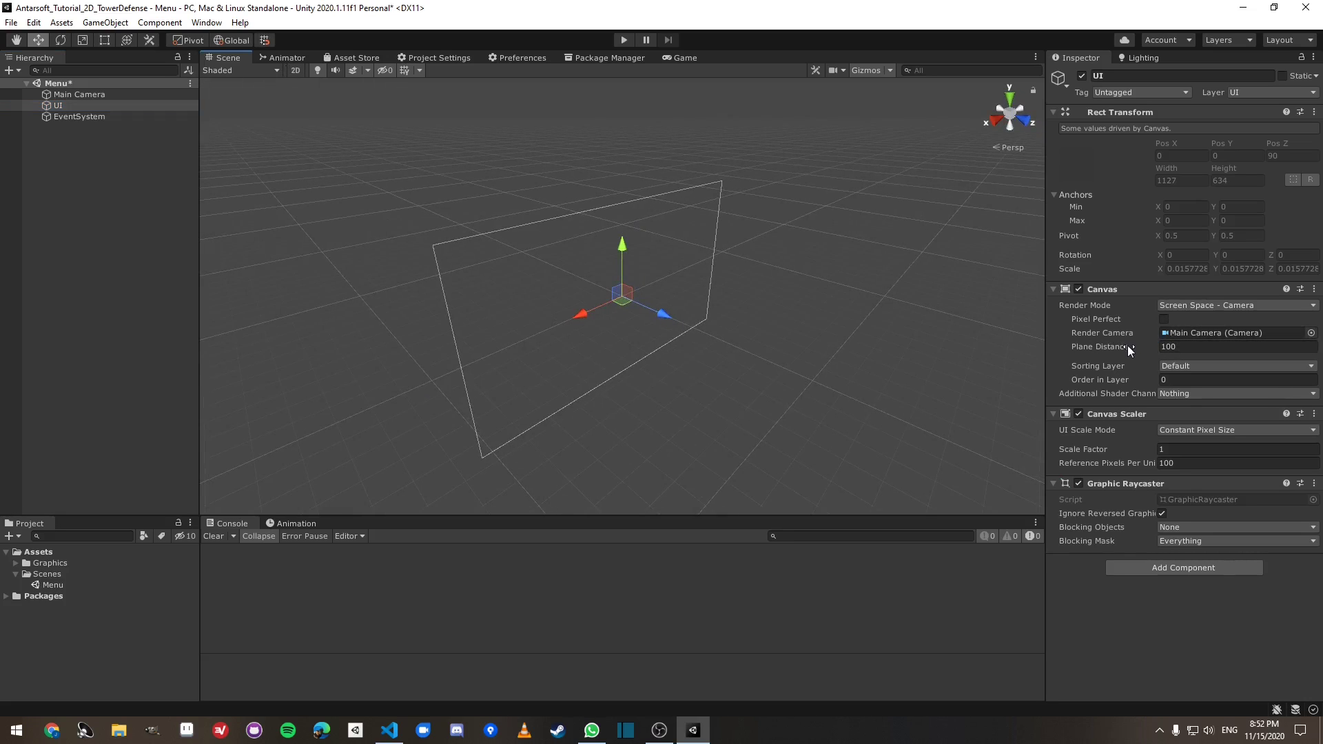
pyautogui.moveTo(1128, 346); pyautogui.dragTo(1194, 350)
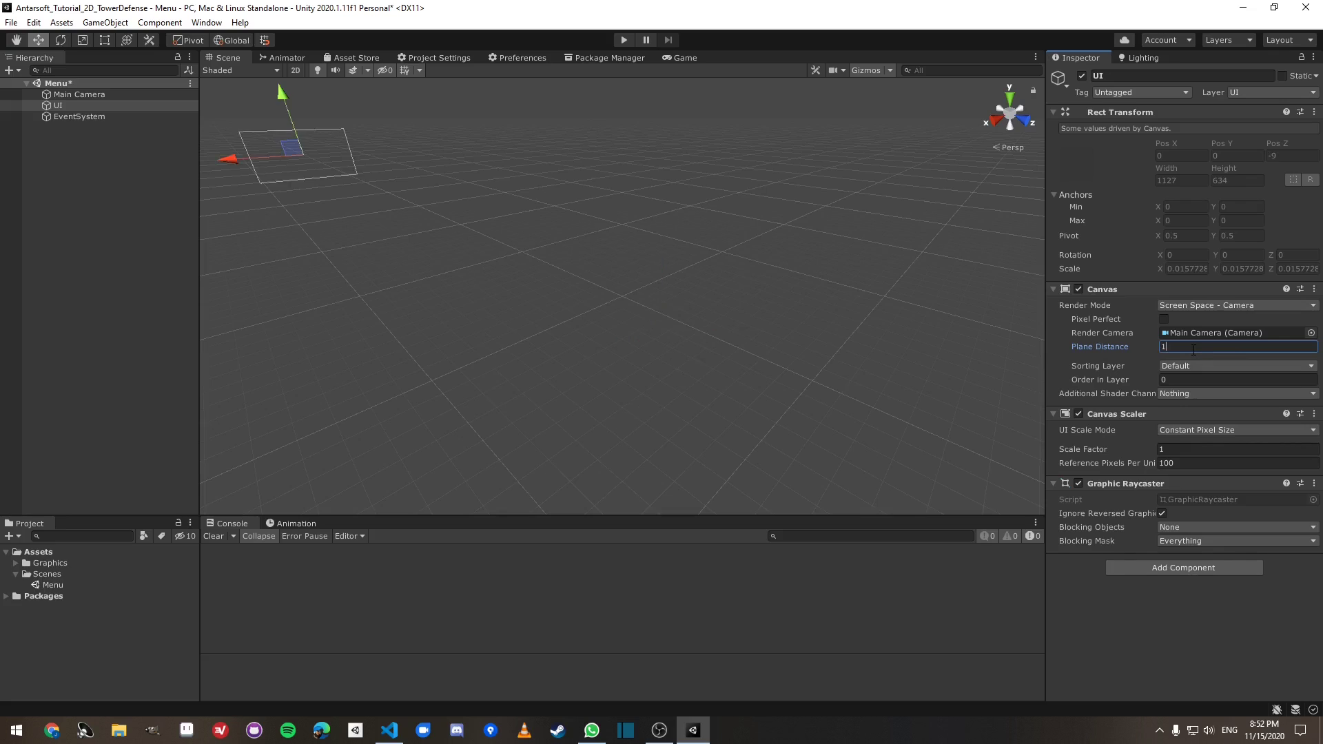
# Step: Move the Main Camera along Z and set the UI canvas's plane distance to 1, placing the canvas at Z 1
pyautogui.write('00')
pyautogui.click(90, 95)
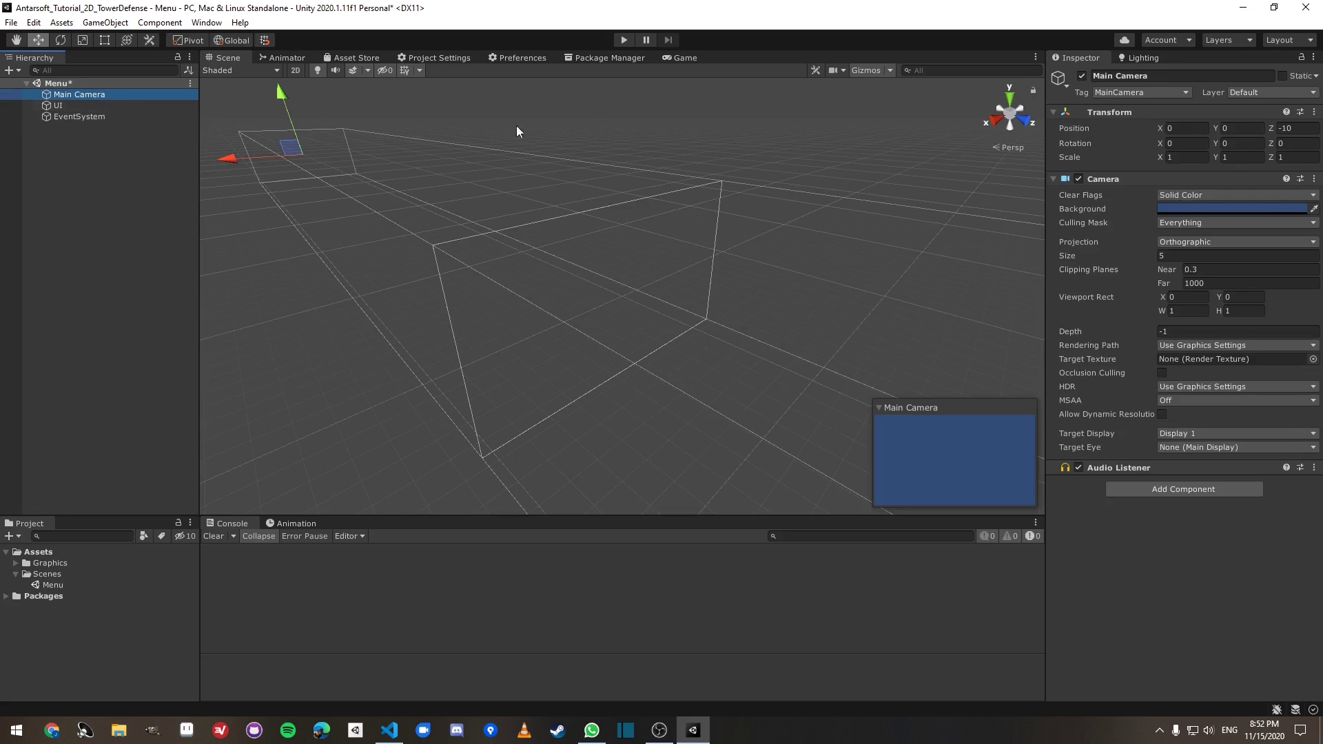
pyautogui.click(1296, 129)
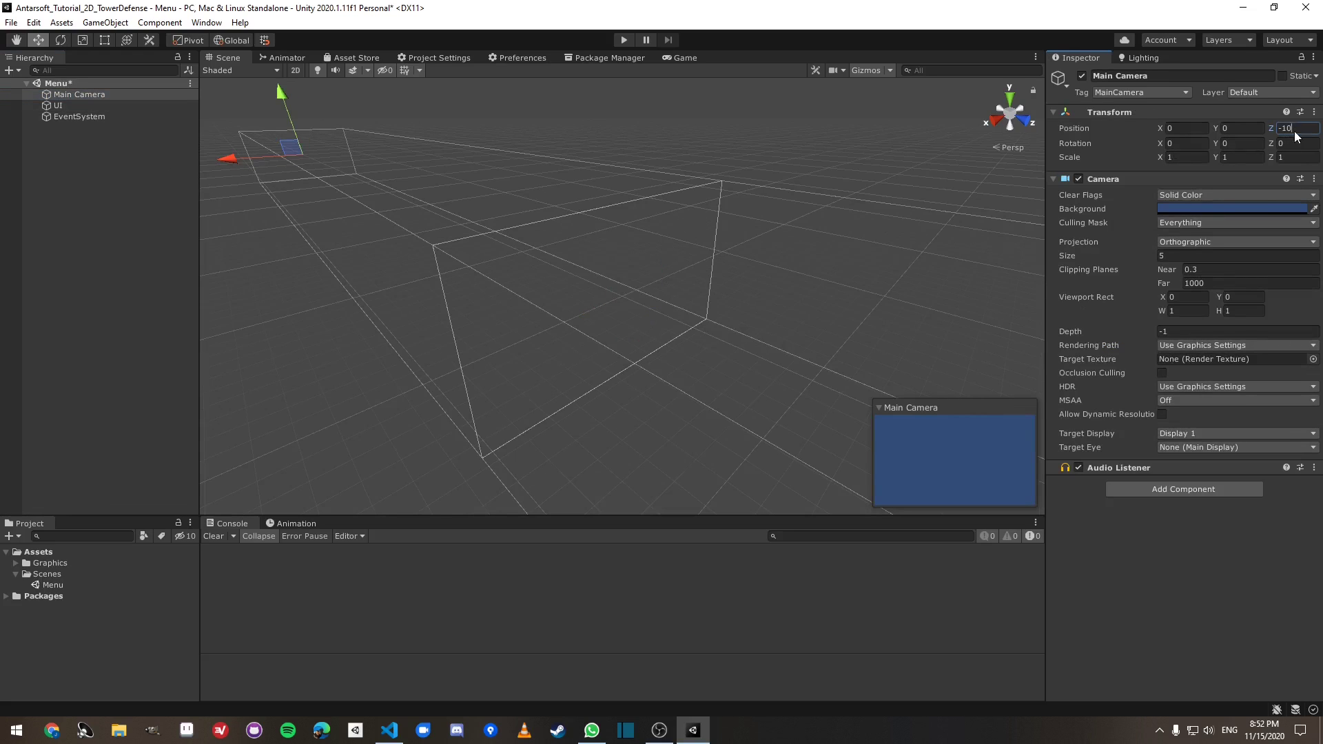
pyautogui.click(83, 107)
pyautogui.click(1172, 346)
pyautogui.write('1')
# Step: Return the scene view to 2D with the Rect tool and set the UI canvas's scale mode to Scale With Screen Size
pyautogui.doubleClick(82, 107)
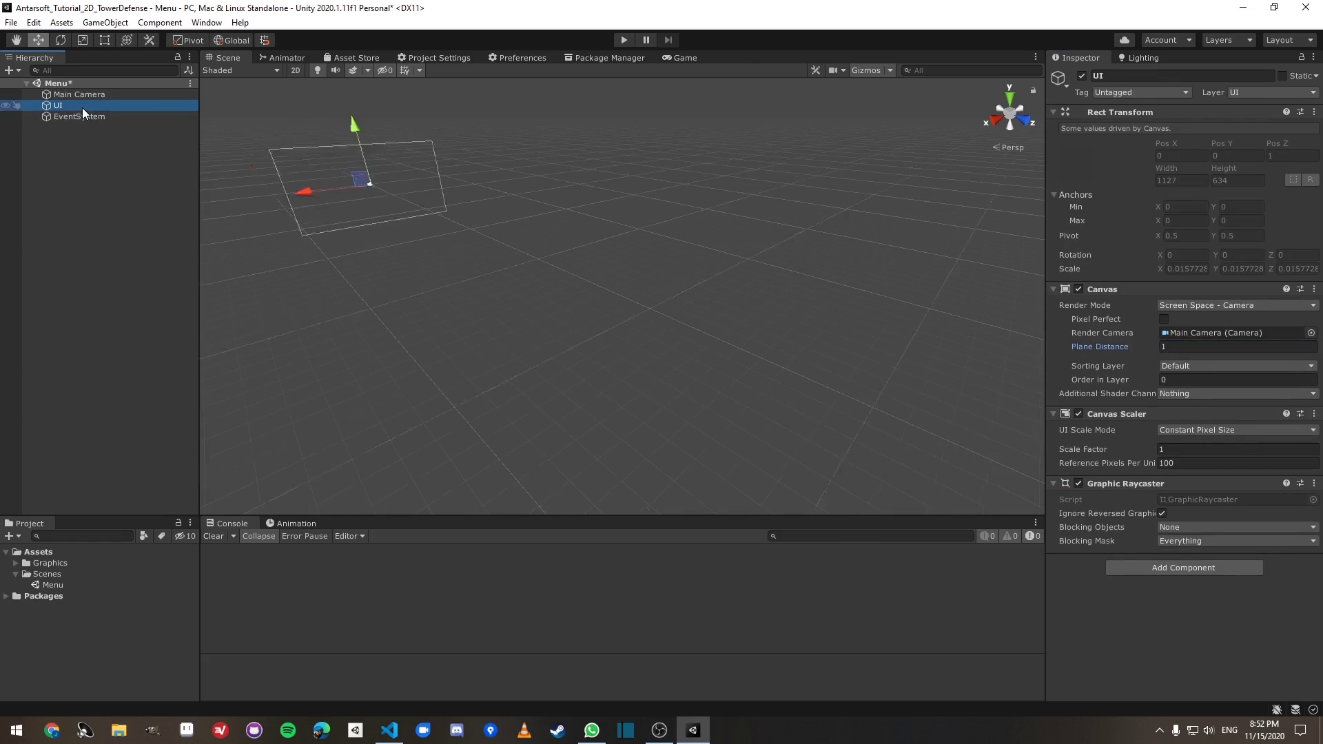
pyautogui.press('t')
pyautogui.click(295, 70)
pyautogui.click(1213, 430)
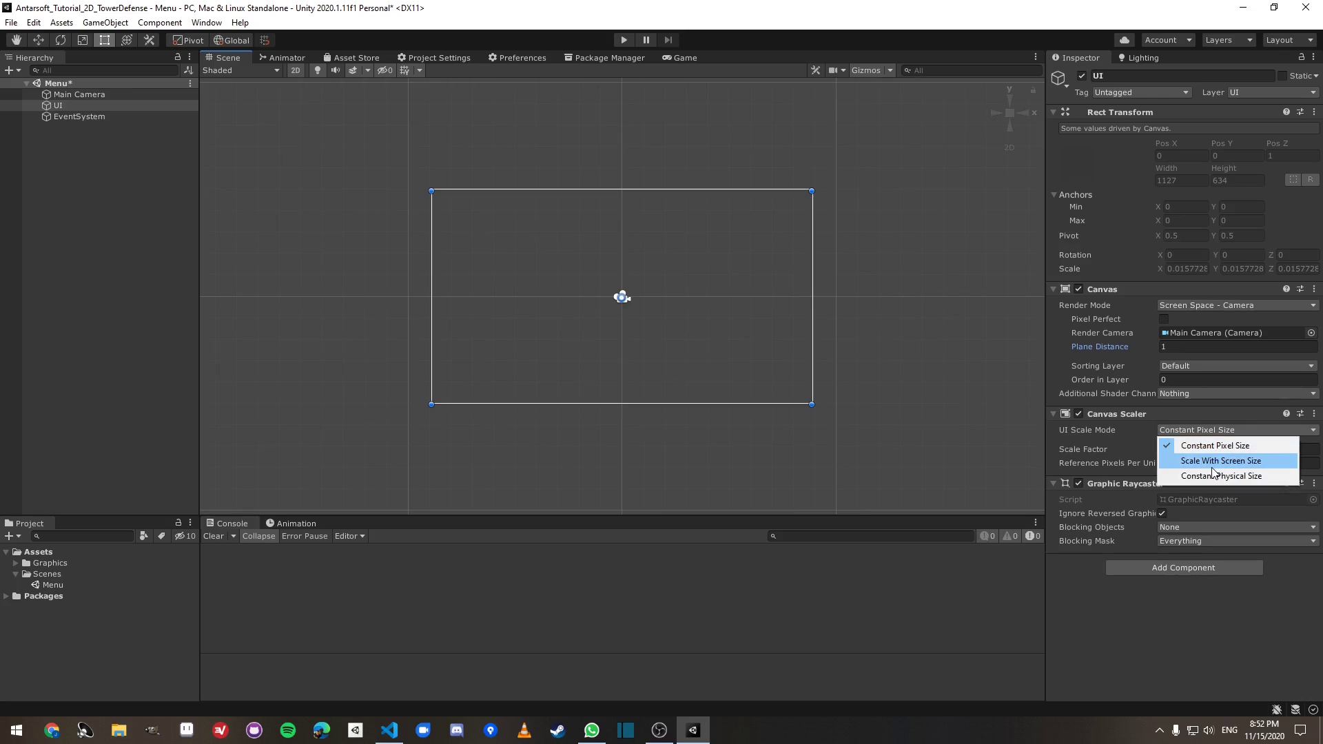
pyautogui.click(1210, 461)
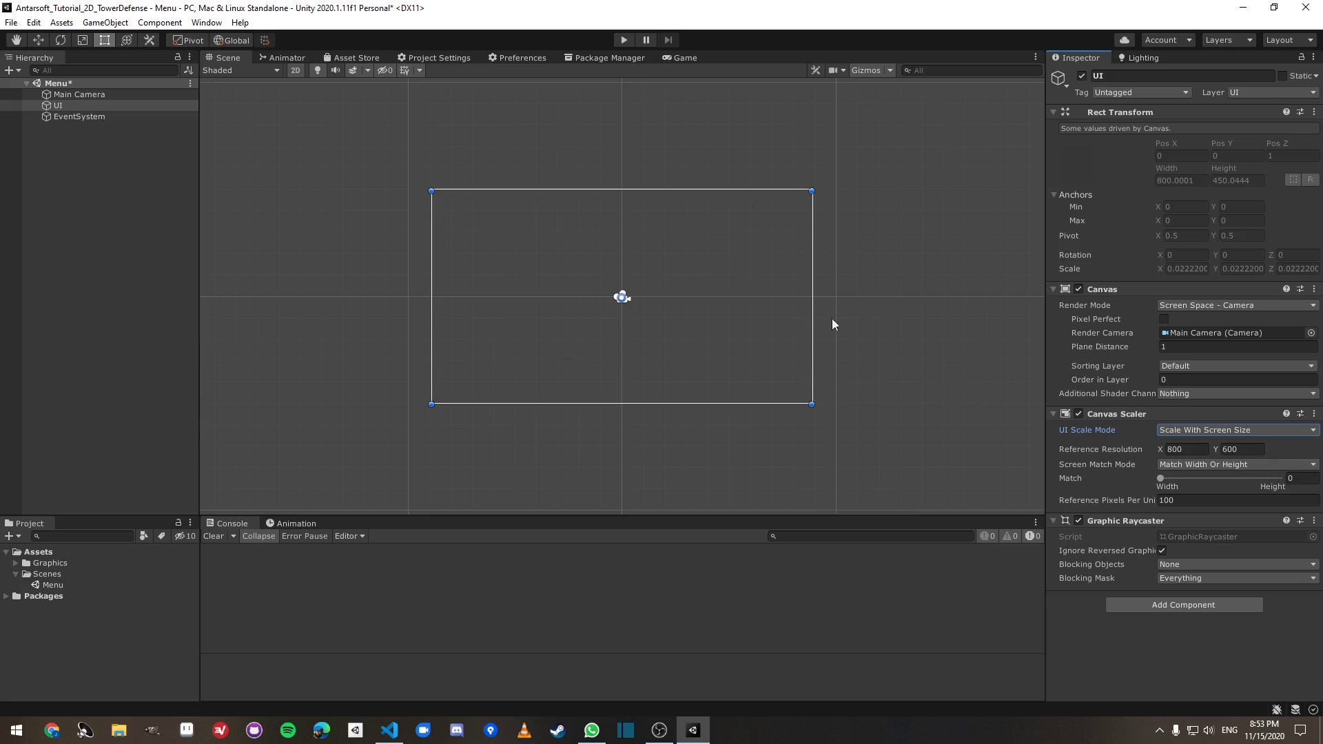
# Step: Set the Canvas Scaler's reference resolution to 800 by 450 and its width/height match to 0.5
pyautogui.click(1247, 449)
pyautogui.click(1293, 478)
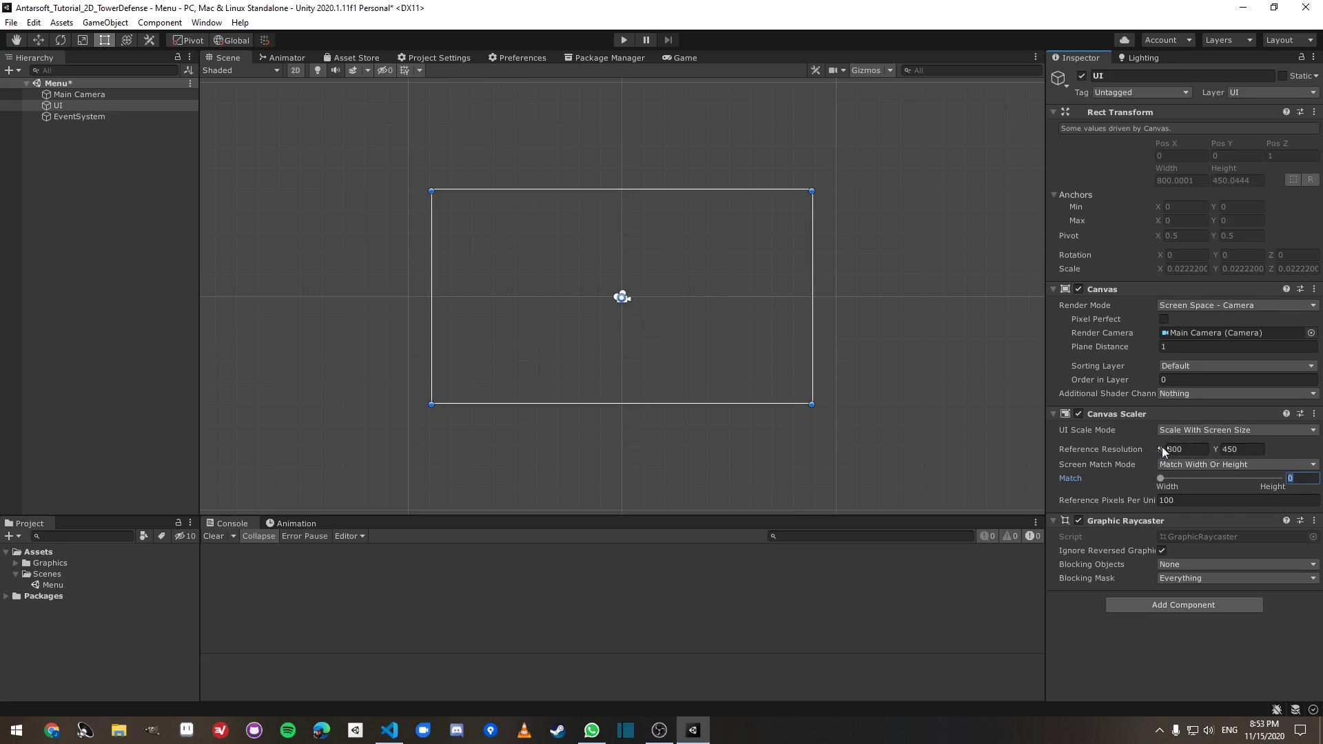
pyautogui.write('.5')
pyautogui.press('Return')
# Step: Add a TextMeshPro text object inside the UI canvas and import the TMP Essentials resources
pyautogui.click(70, 120)
pyautogui.click(69, 106)
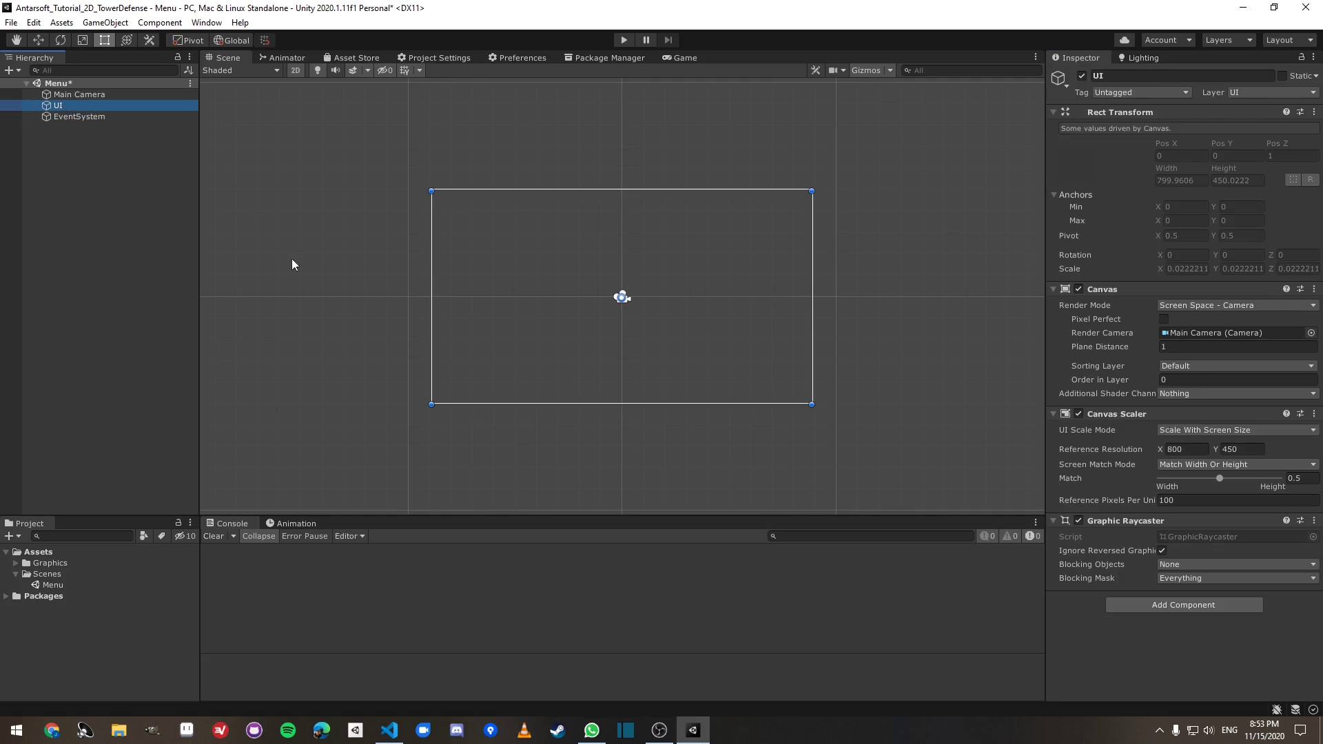
pyautogui.rightClick(60, 106)
pyautogui.click(55, 126)
pyautogui.rightClick(51, 108)
pyautogui.moveTo(144, 364)
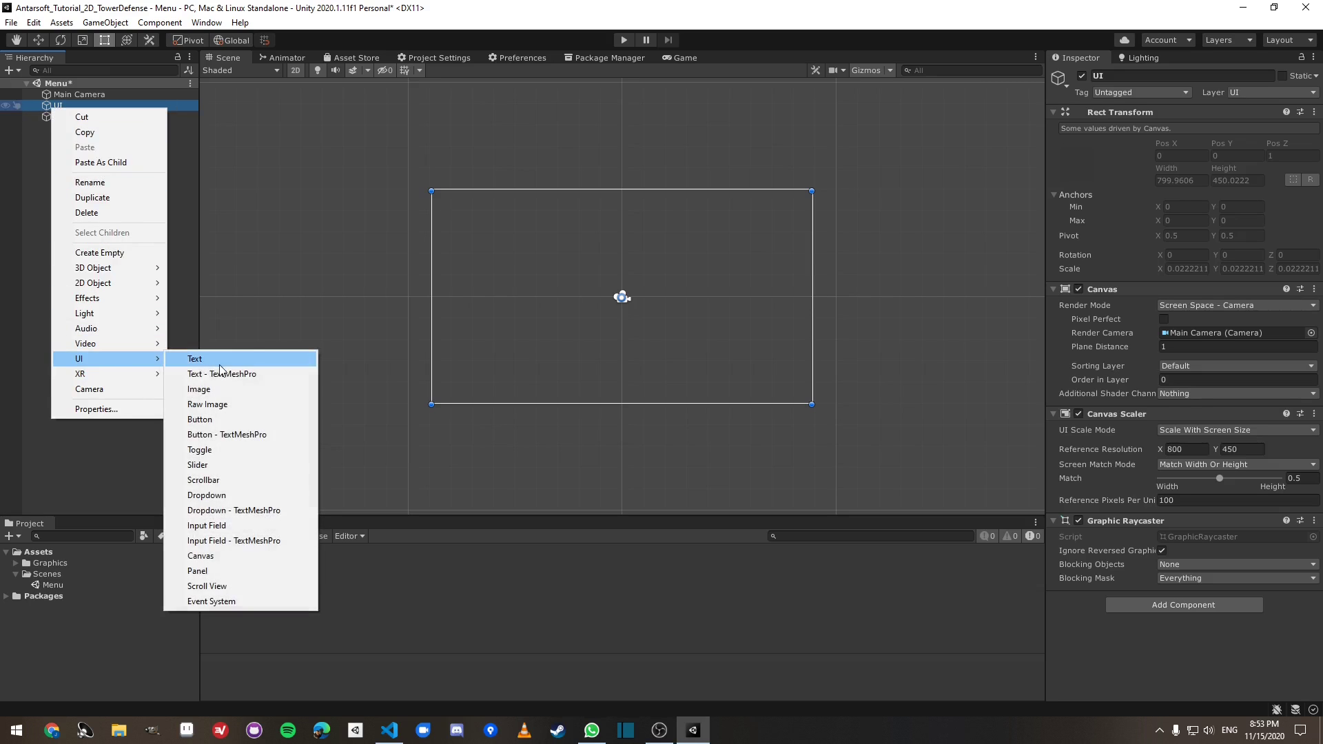
pyautogui.click(221, 374)
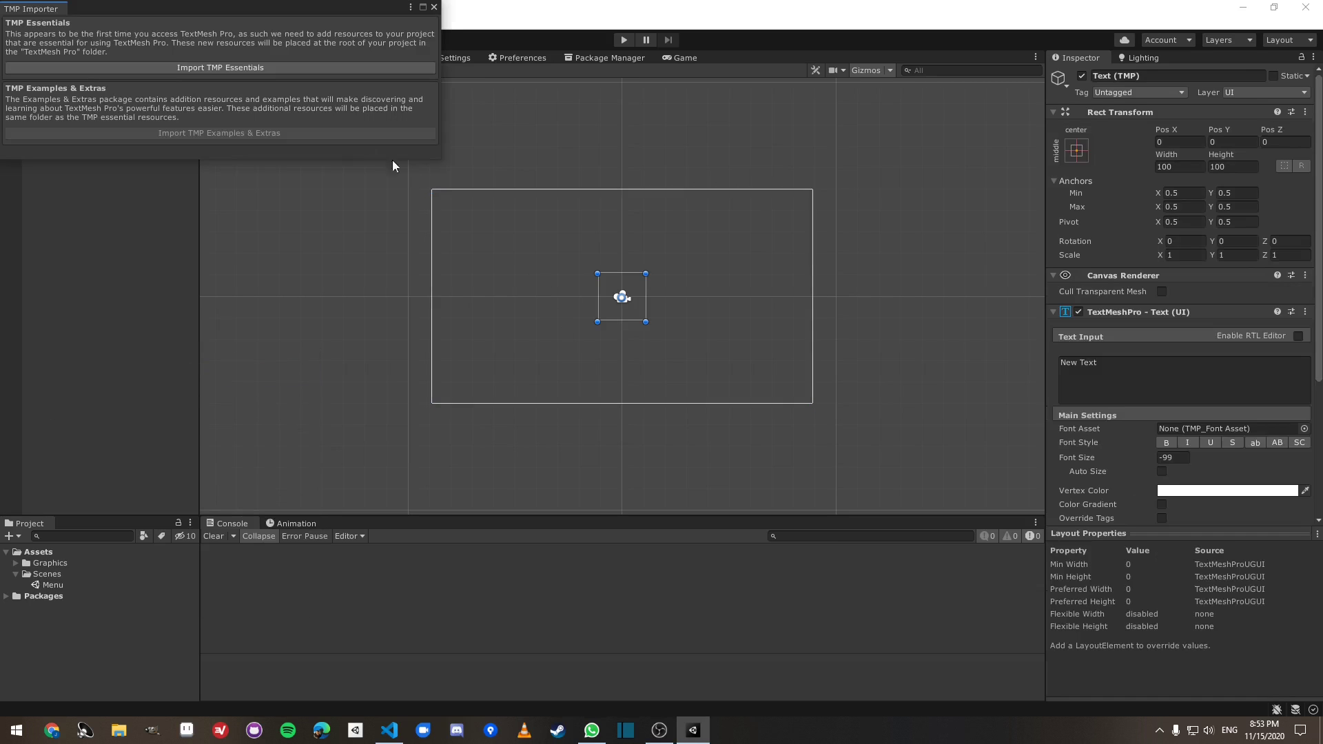
pyautogui.click(252, 65)
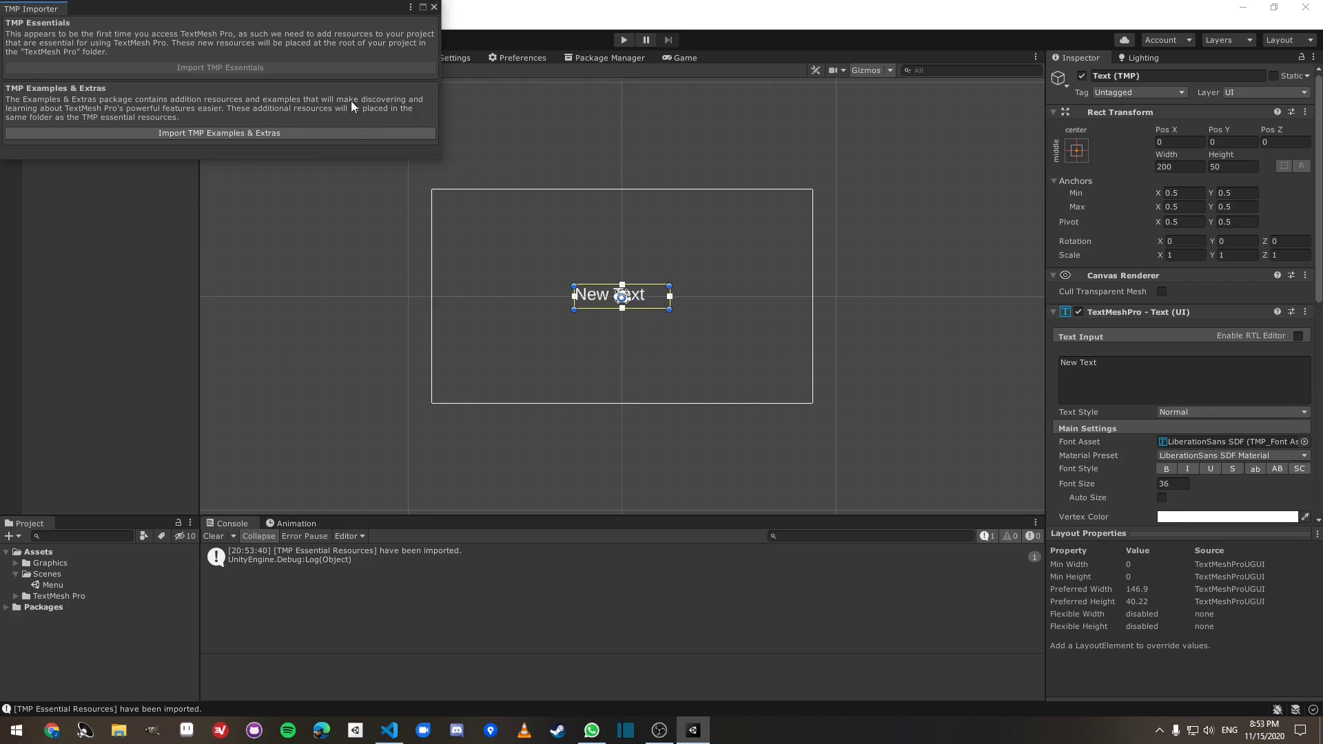
pyautogui.click(434, 7)
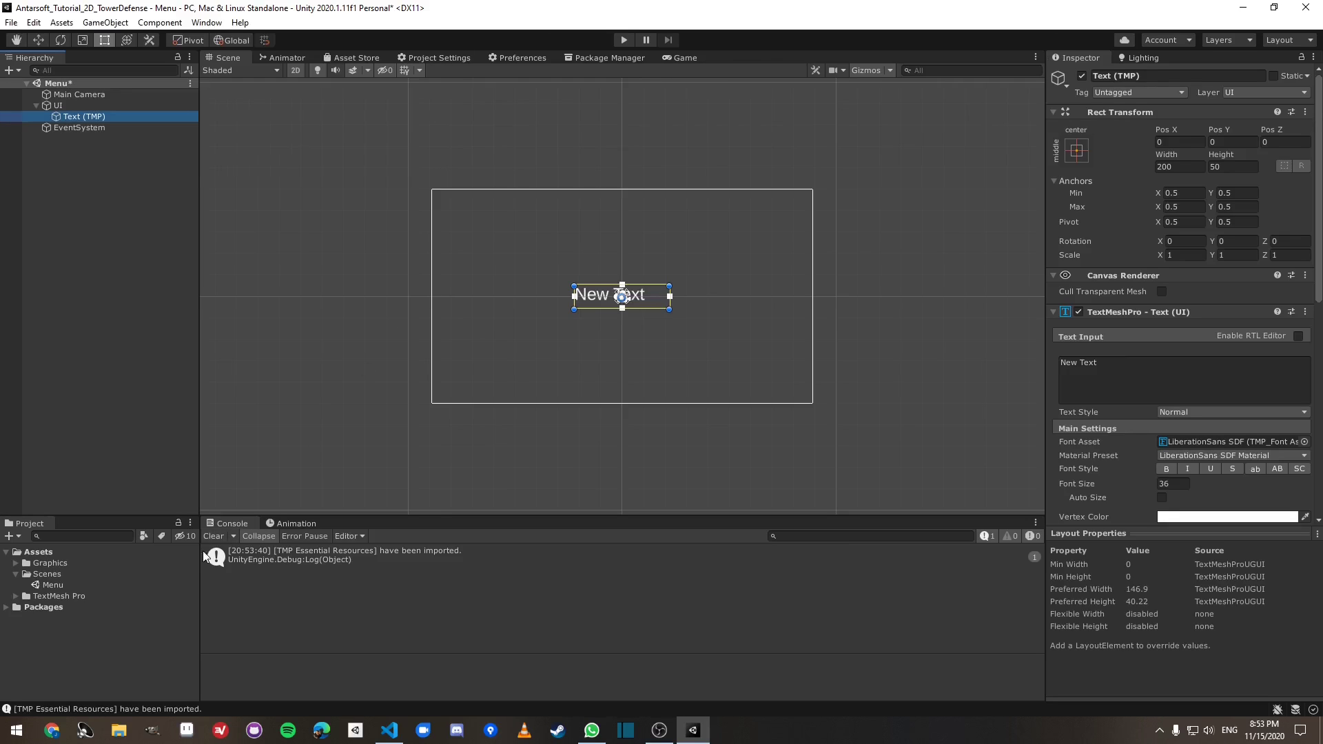
# Step: Collapse the Scenes folder in the project's Assets so only the top-level folders are listed
pyautogui.click(120, 576)
pyautogui.click(97, 586)
pyautogui.press('Left')
pyautogui.press('Left')
pyautogui.press('Left')
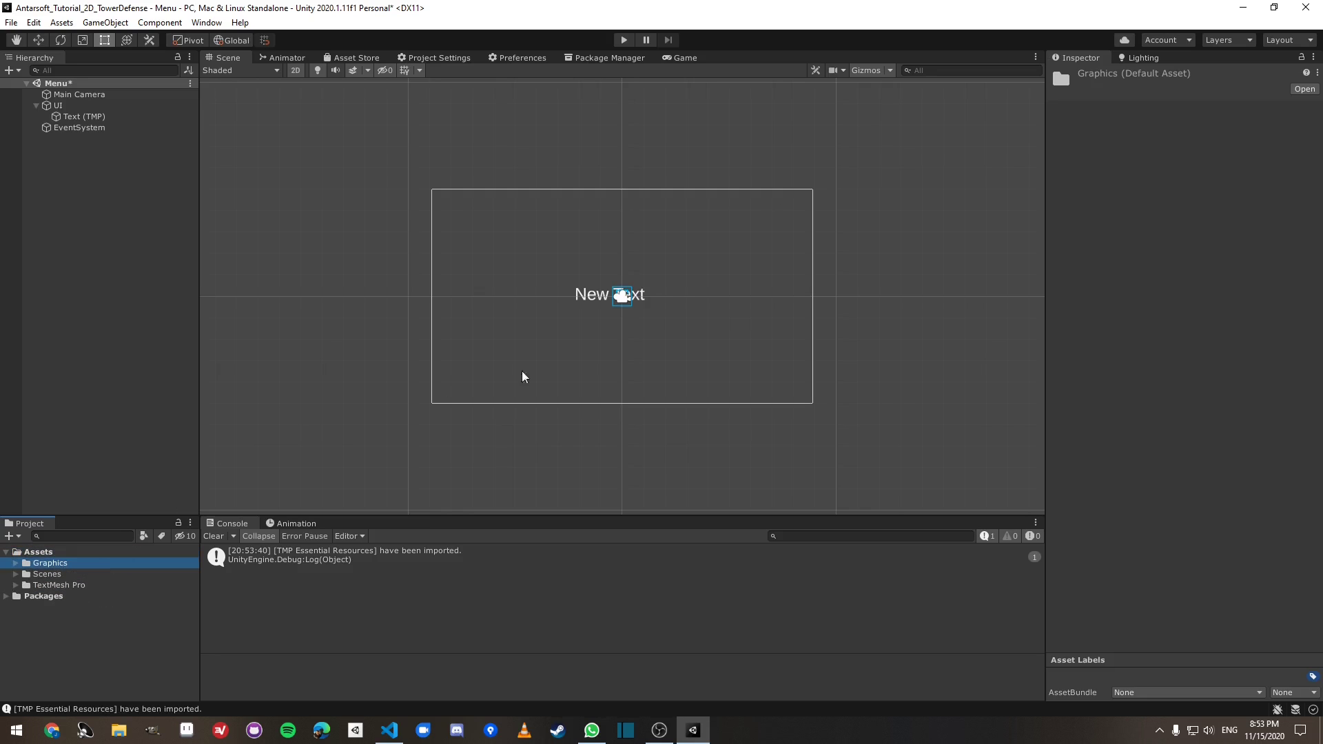
# Step: Rename the new TextMeshPro text object in the UI canvas to Title
pyautogui.click(127, 117)
pyautogui.press('F2')
pyautogui.write('Title')
pyautogui.press('Return')
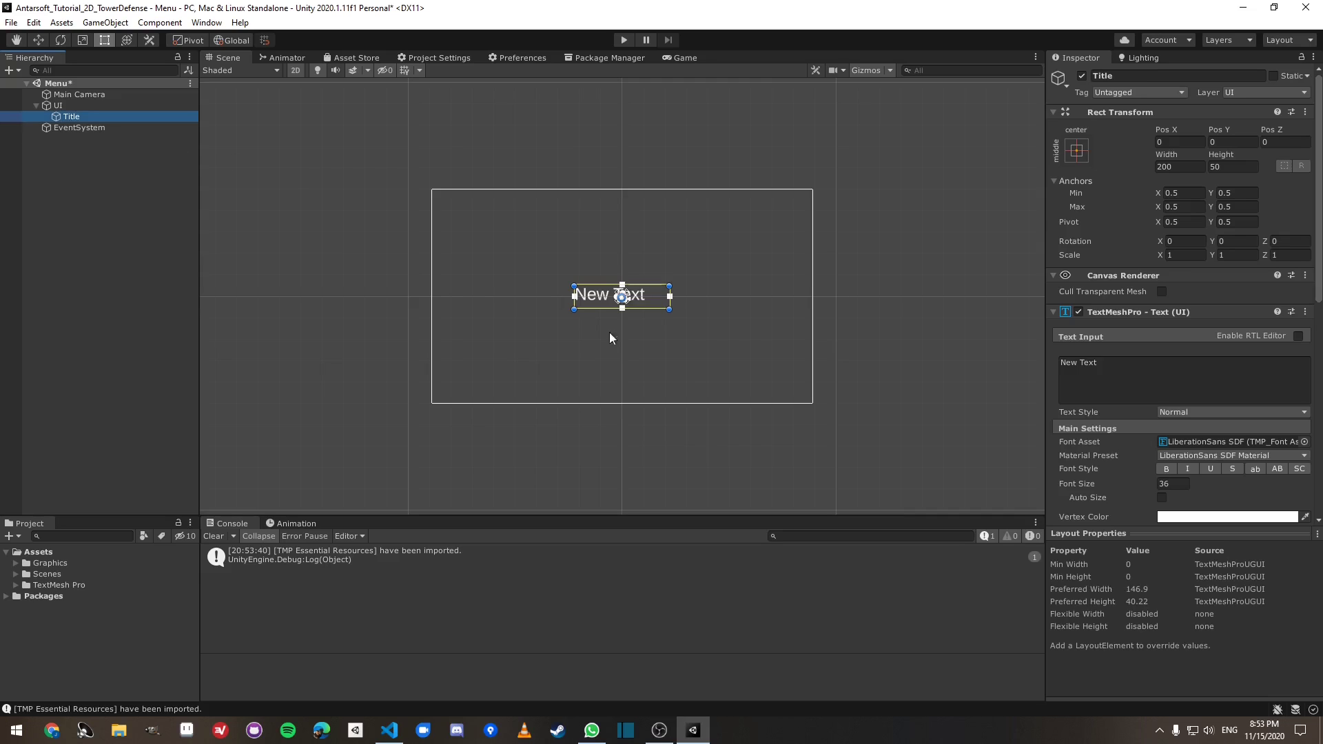
# Step: Anchor the Title text to the top center of the canvas, moving its position along with the anchor
pyautogui.scroll(4, 701, 315)
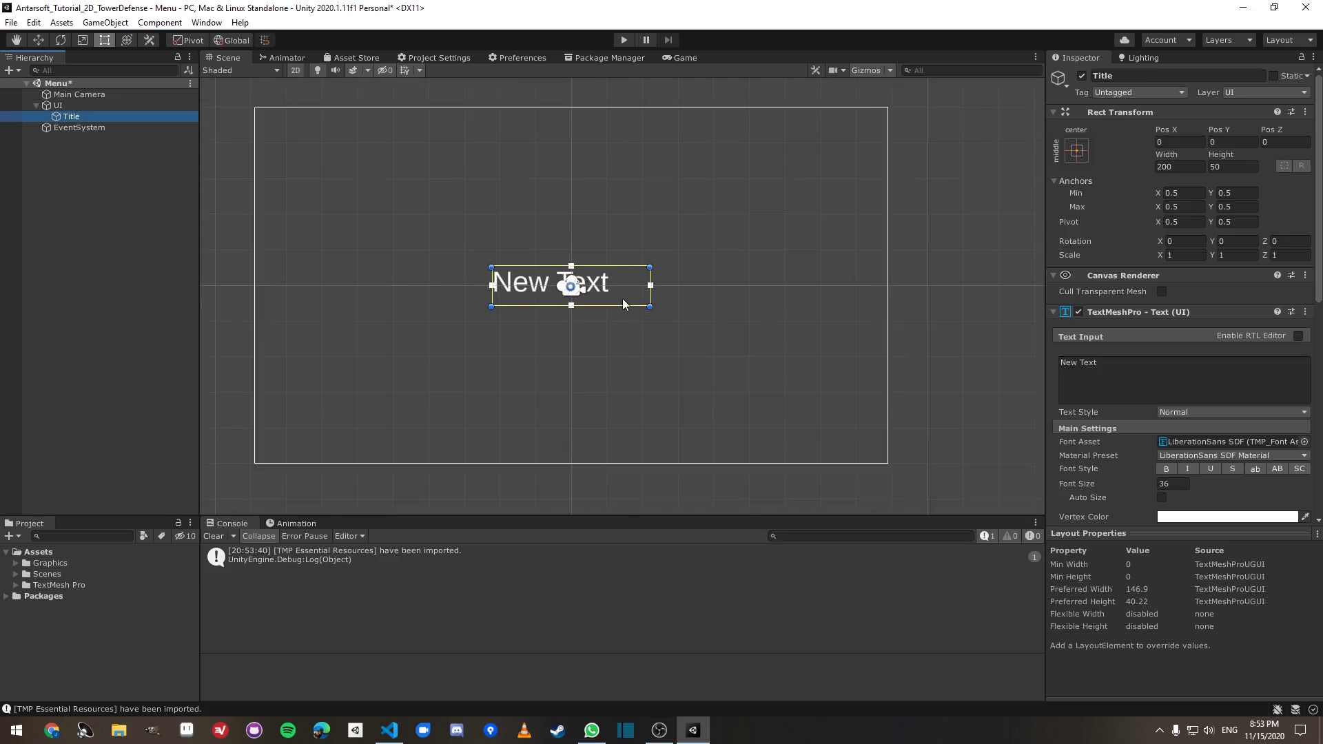
pyautogui.moveTo(622, 299); pyautogui.dragTo(660, 311, button='middle')
pyautogui.press('w')
pyautogui.click(1076, 151)
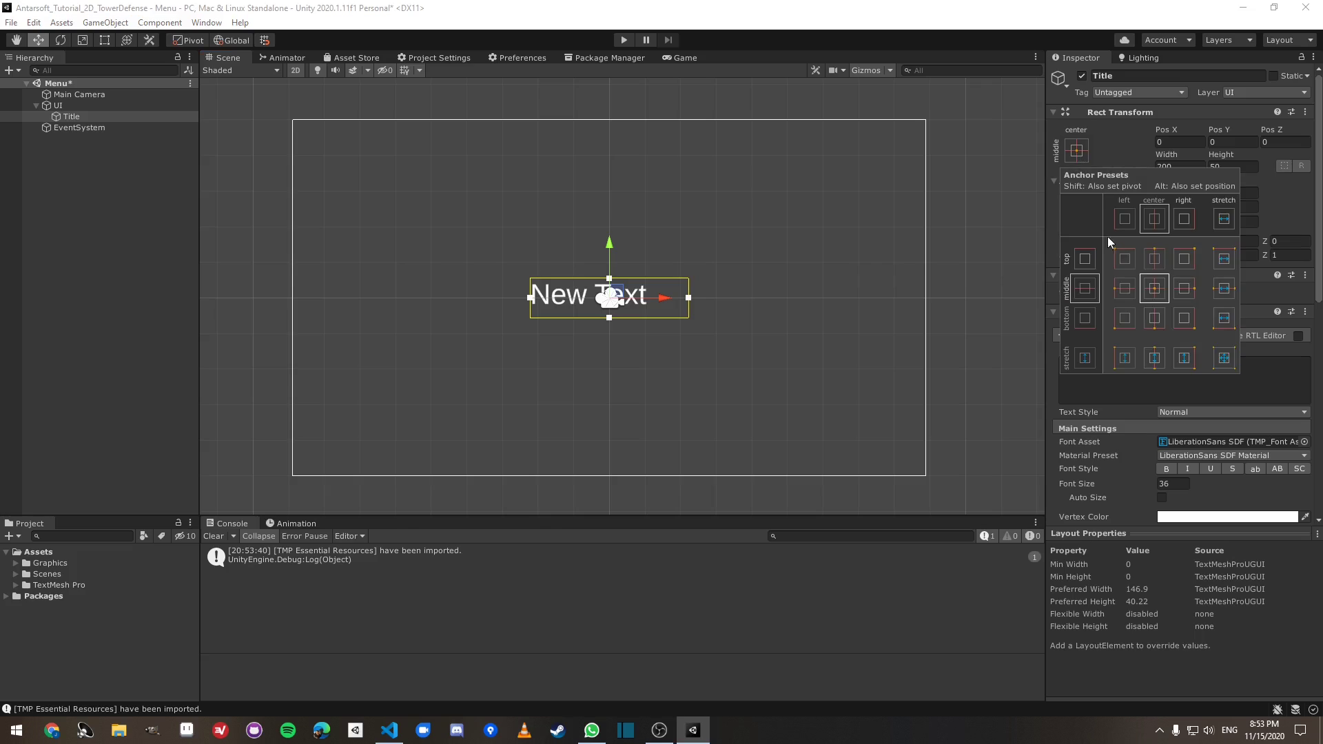
pyautogui.keyDown('alt'); pyautogui.click(1155, 259); pyautogui.keyUp('alt')
pyautogui.click(575, 316)
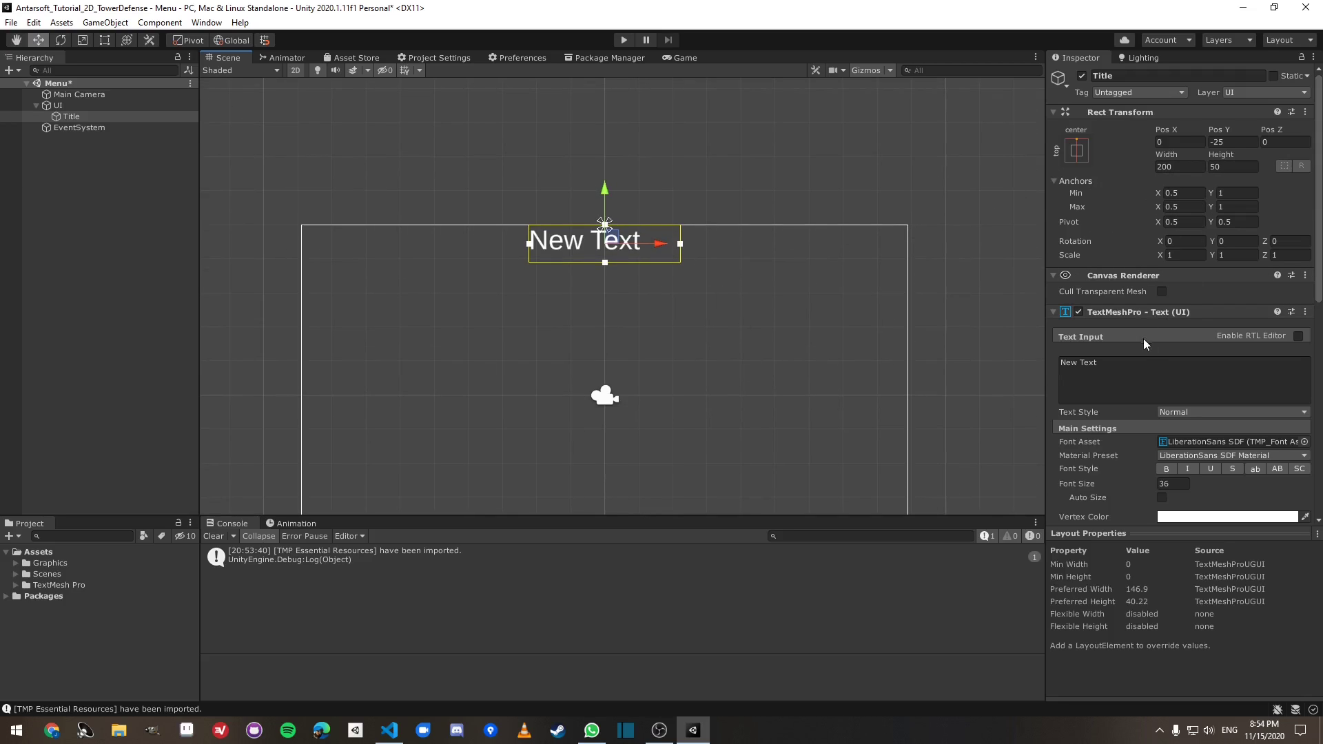
# Step: Replace the Title's placeholder text with "Friends vs Animals"
pyautogui.click(1146, 364)
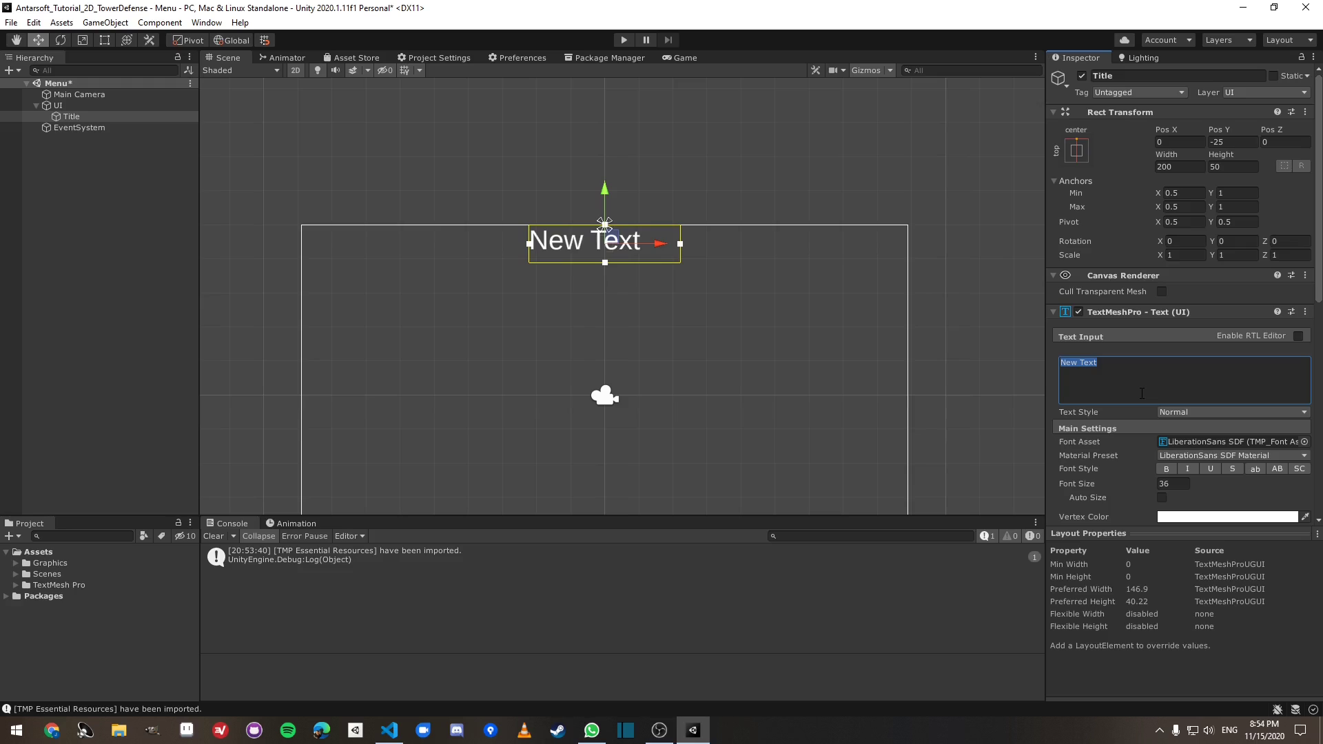
pyautogui.write('Friends vs ')
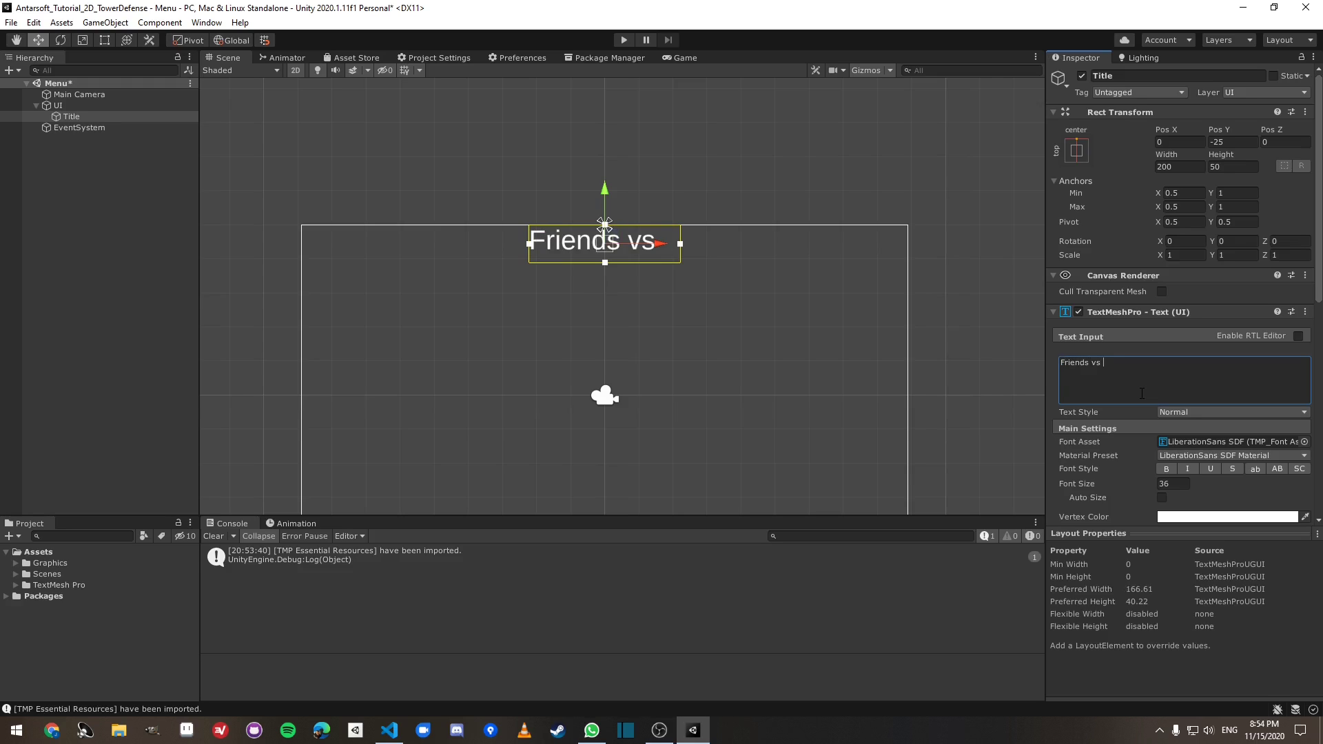
pyautogui.write('Animals')
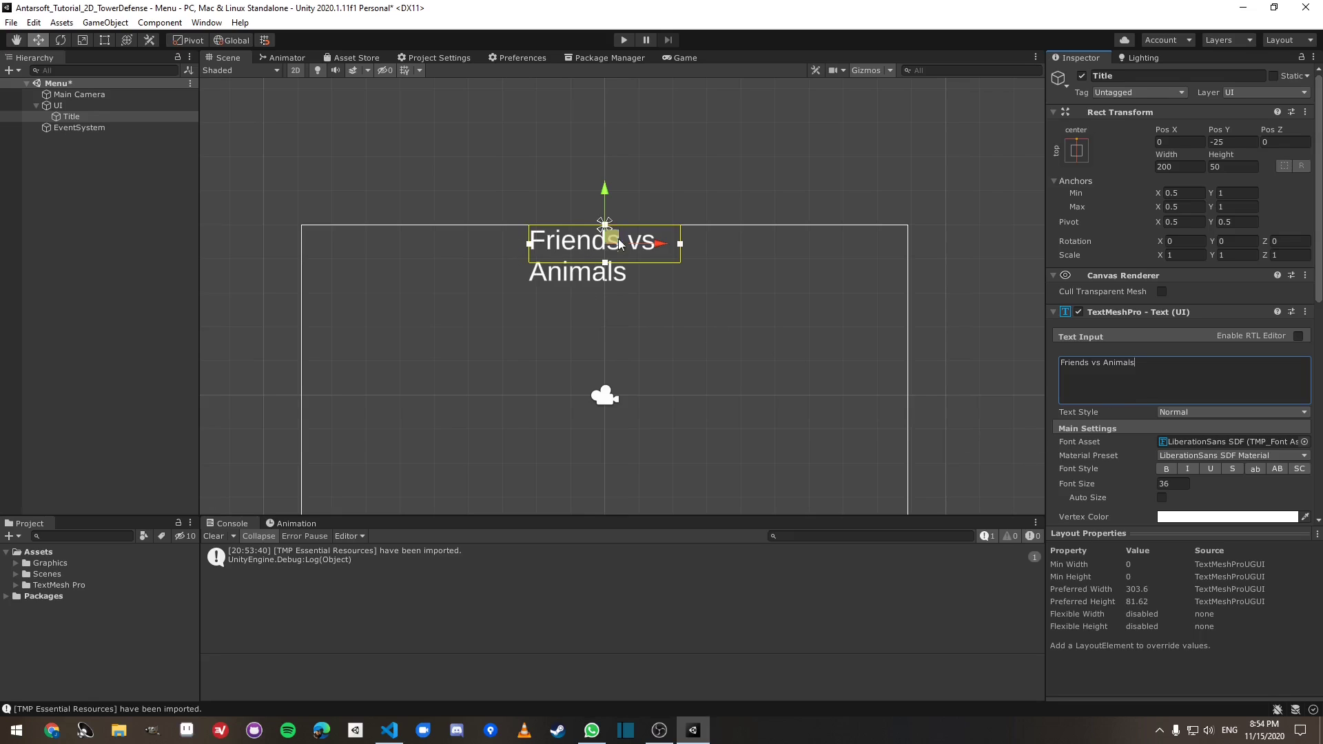
# Step: Try the middle, bottom and top-right anchor presets on the Title and restore its anchor and position to top center
pyautogui.click(1073, 157)
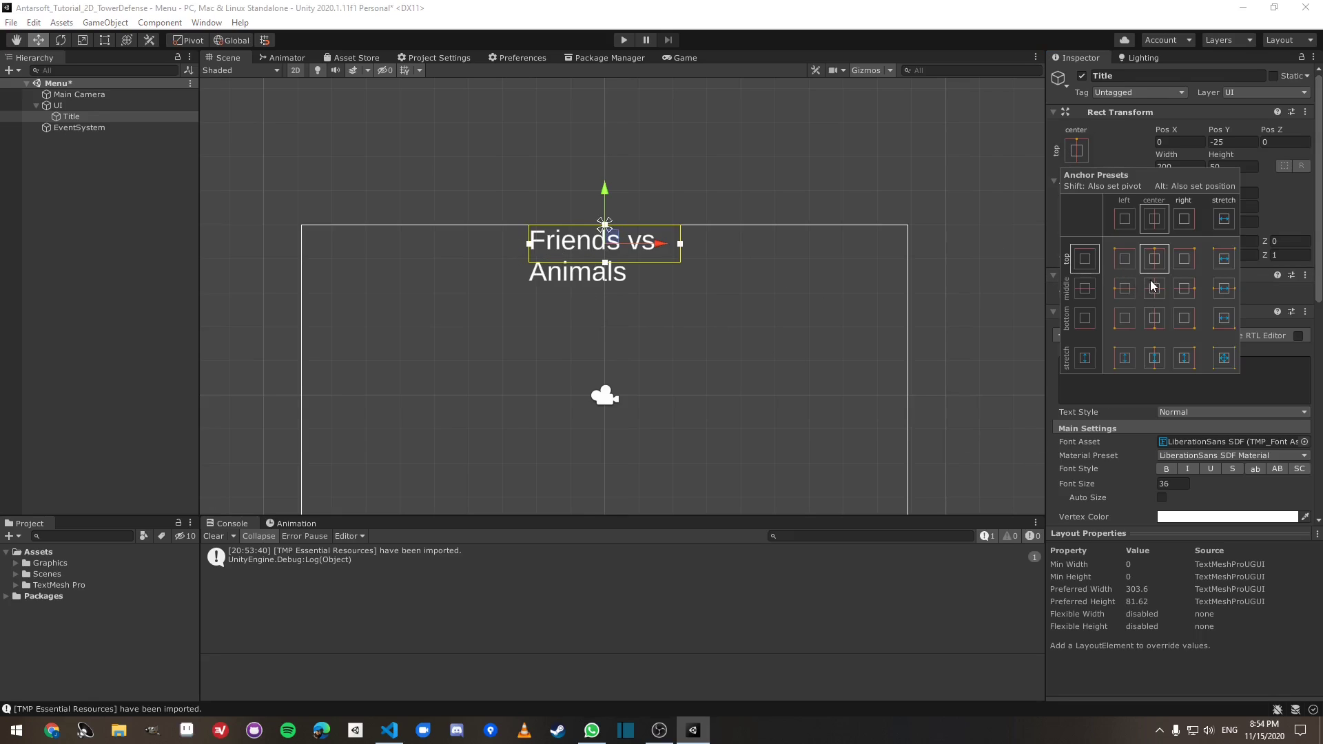
pyautogui.click(931, 182)
pyautogui.click(93, 117)
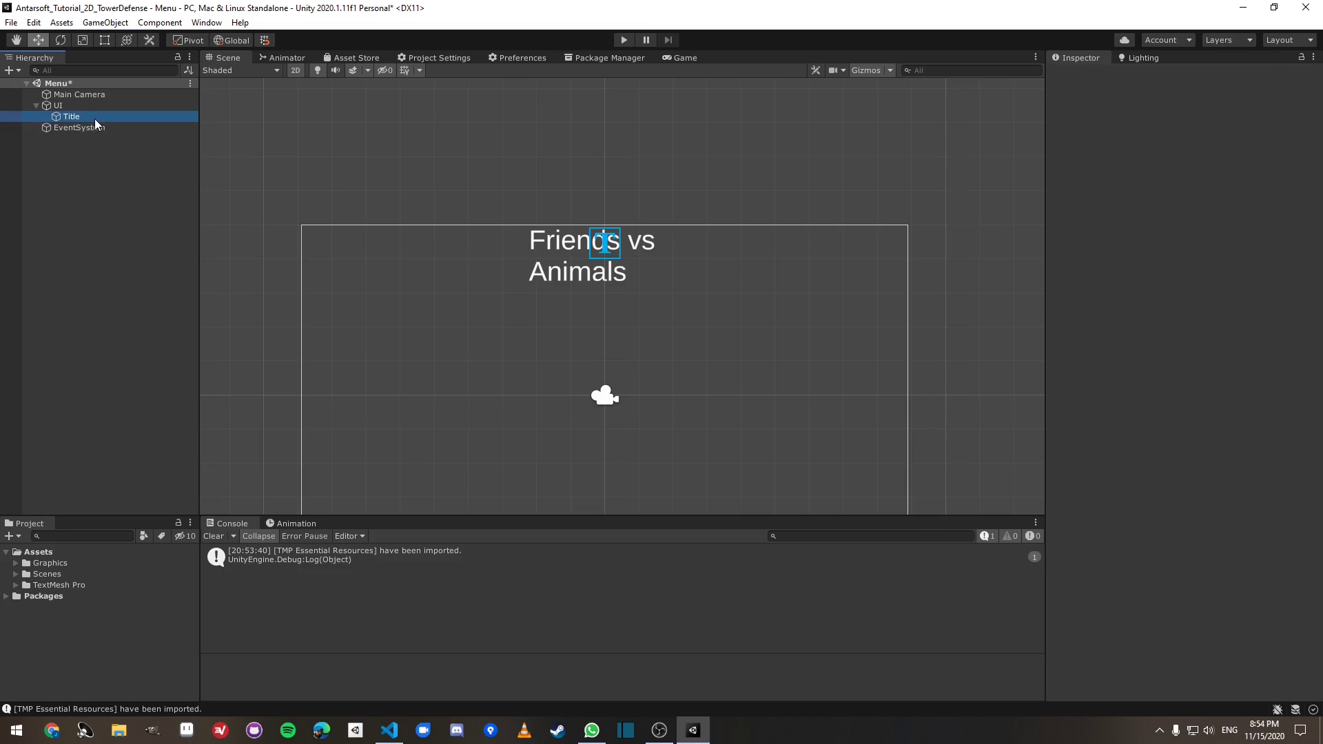
pyautogui.click(1077, 156)
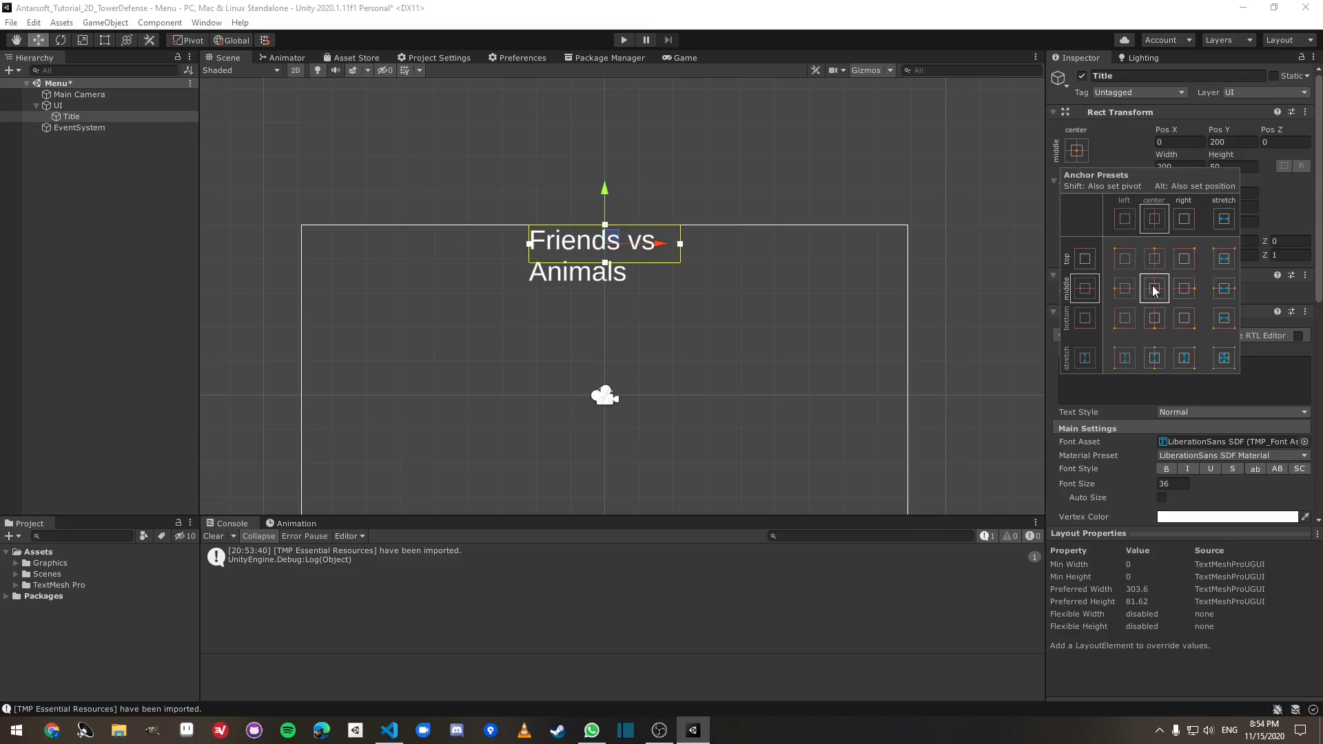
pyautogui.click(1125, 318)
pyautogui.click(1161, 314)
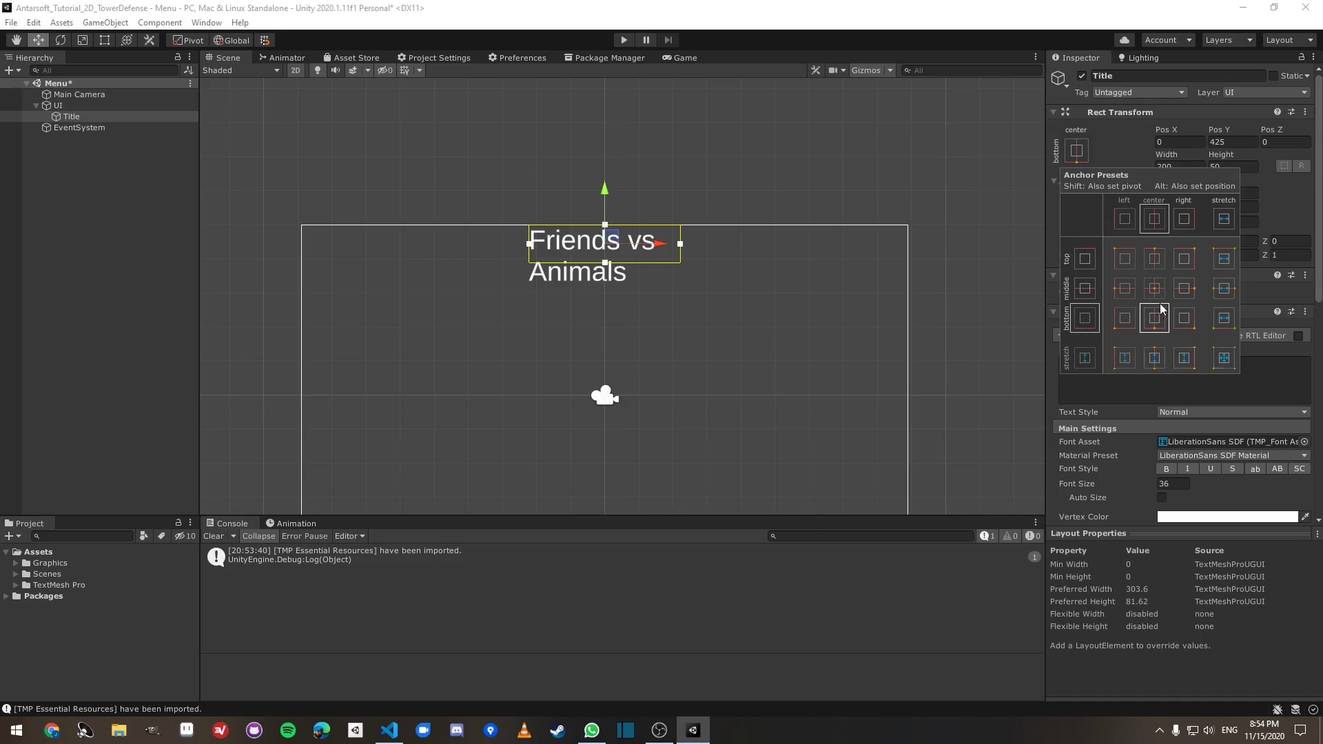
pyautogui.click(1156, 258)
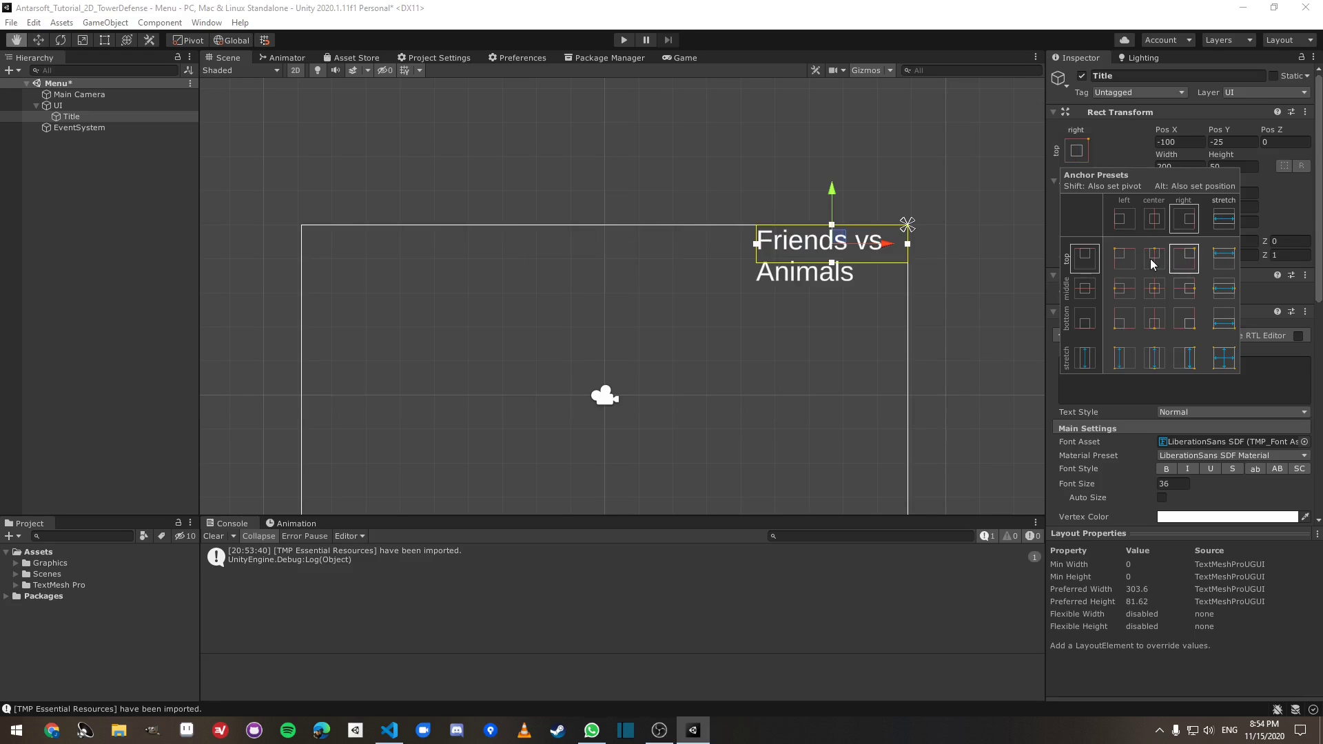
pyautogui.click(1130, 260)
pyautogui.click(1156, 261)
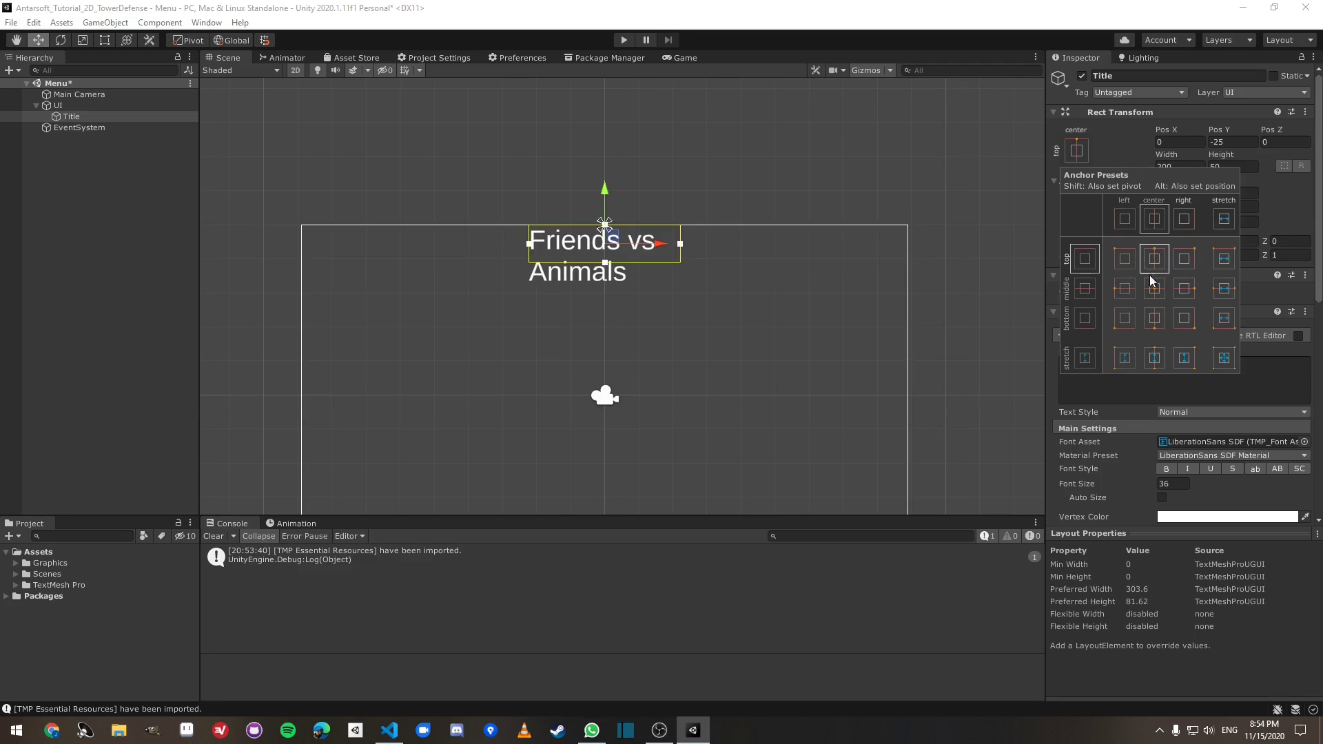
pyautogui.press('Escape')
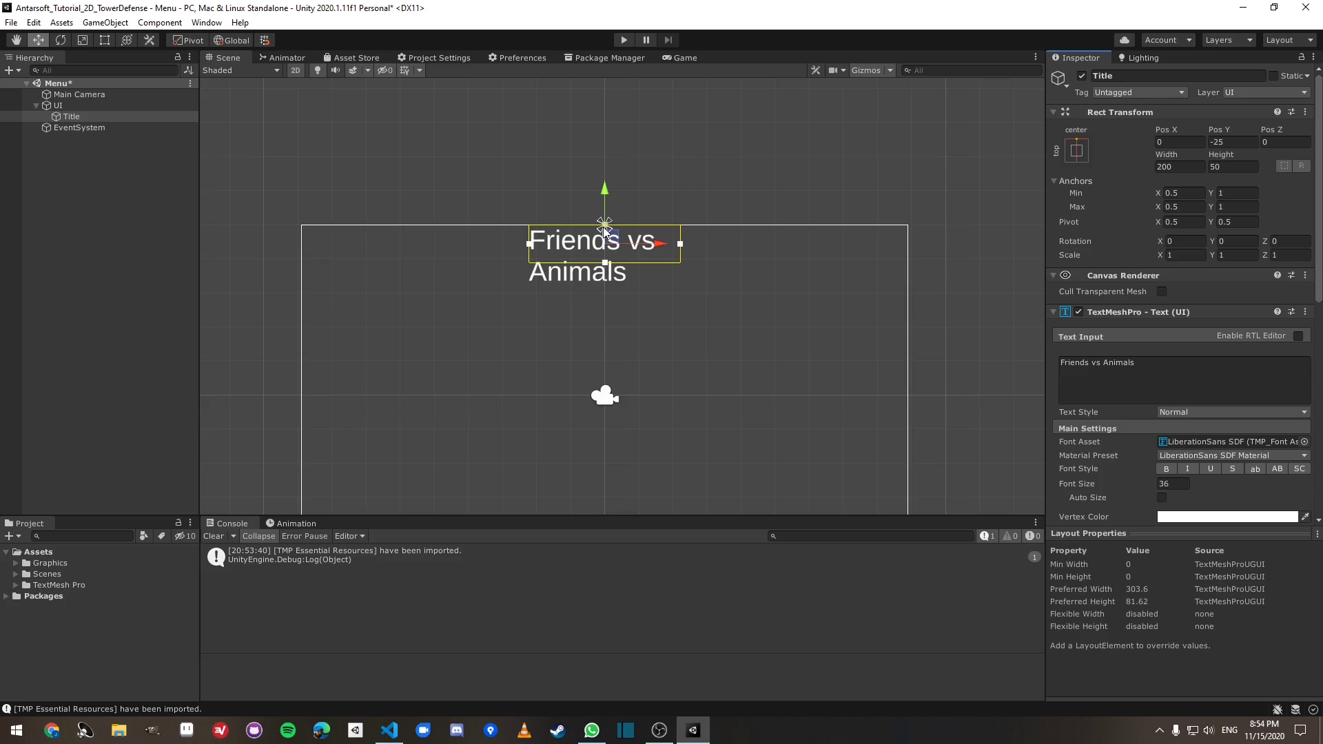
# Step: Set the Title's pivot Y to 1, its Y position to 0 and its width to 400
pyautogui.scroll(3, 605, 238)
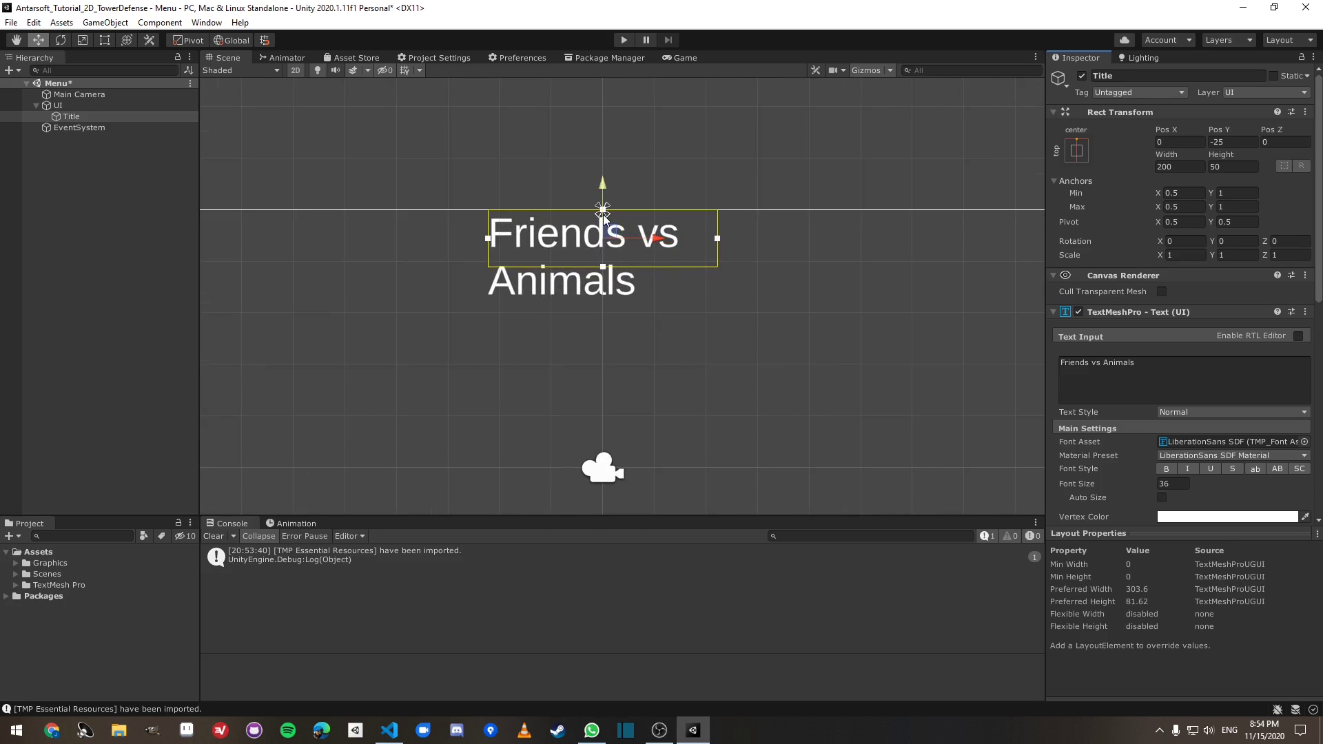
pyautogui.click(1237, 225)
pyautogui.write('1')
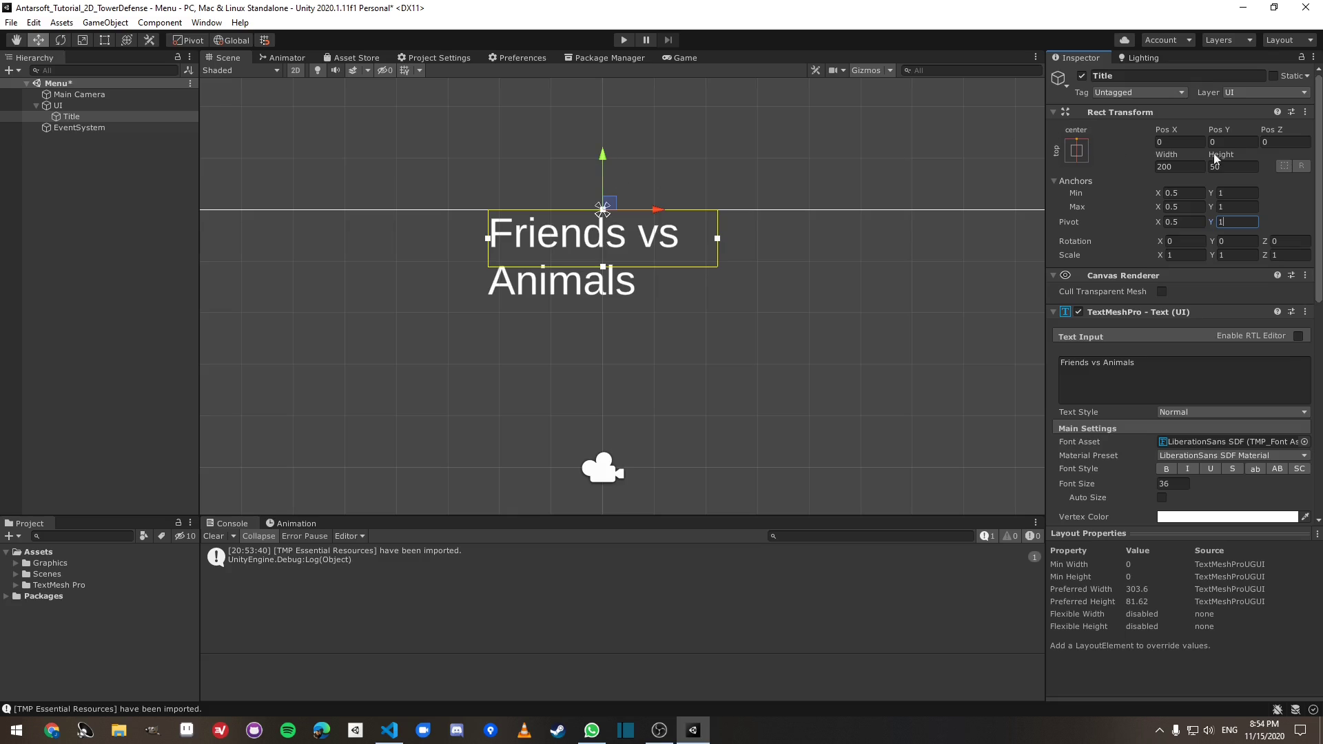
pyautogui.press('Return')
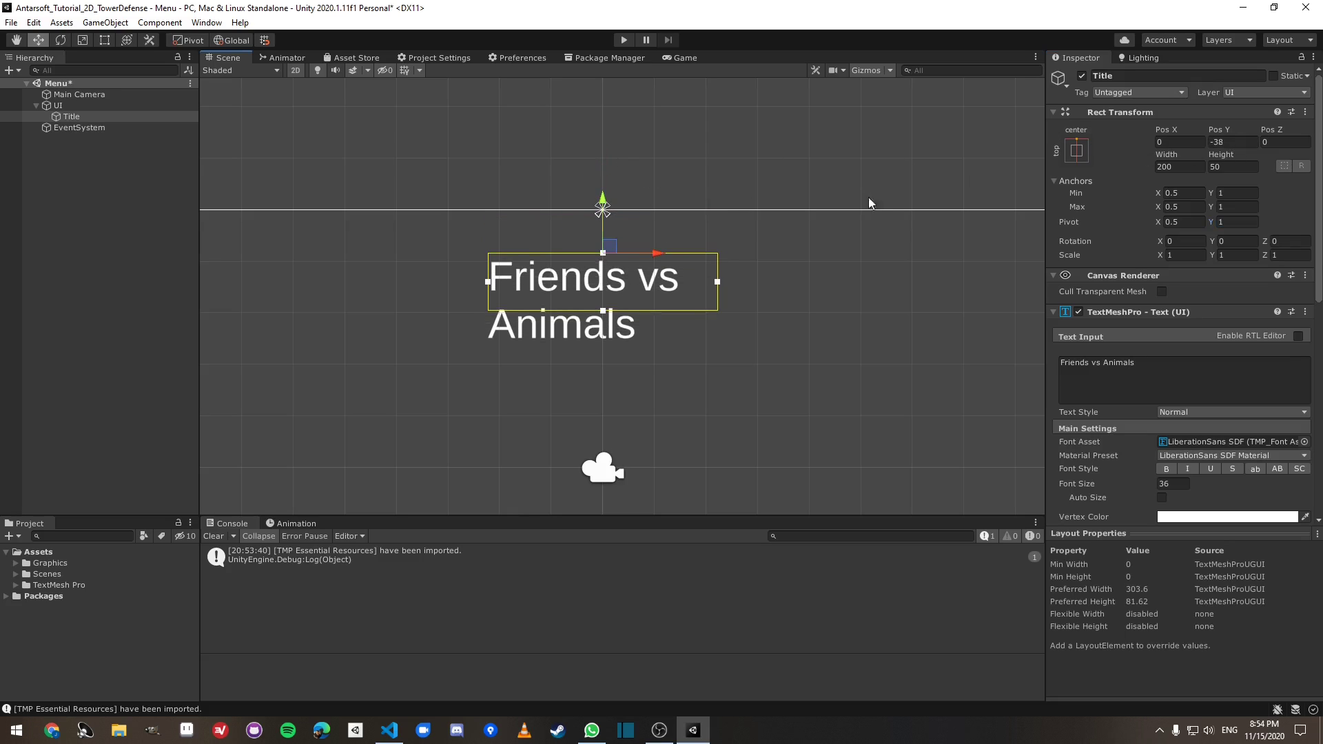
pyautogui.click(1216, 142)
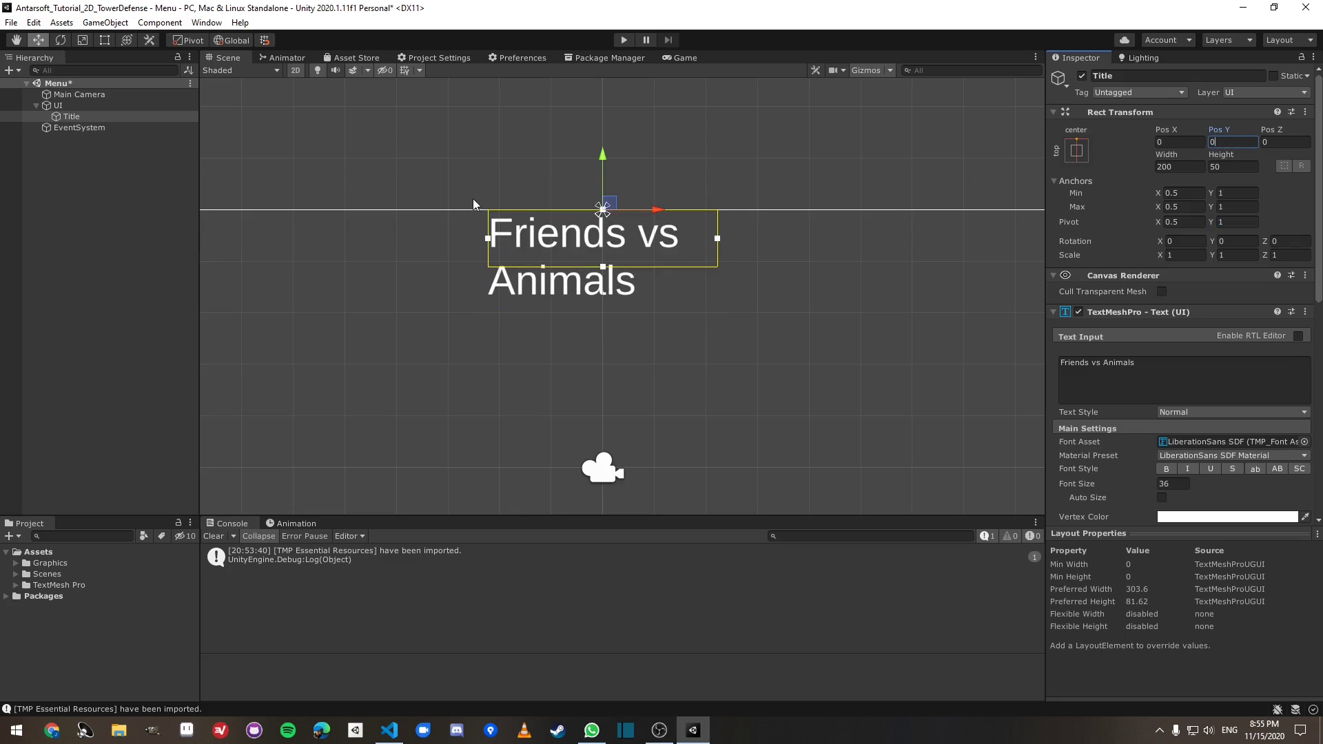
pyautogui.click(1179, 167)
pyautogui.write('400')
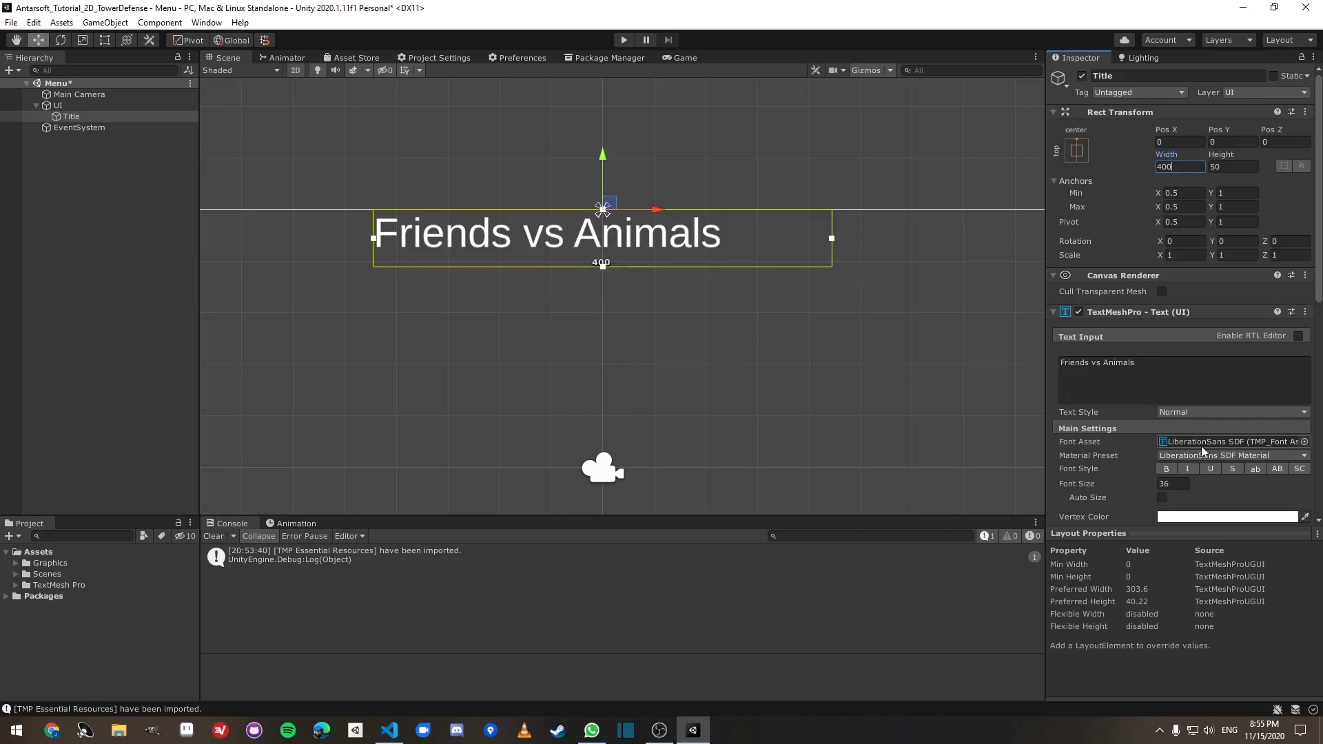
# Step: Align the Title text to center horizontally and middle vertically, and check it in the Game view
pyautogui.scroll(-6, 1187, 458)
pyautogui.click(1180, 365)
pyautogui.click(1180, 349)
pyautogui.click(682, 57)
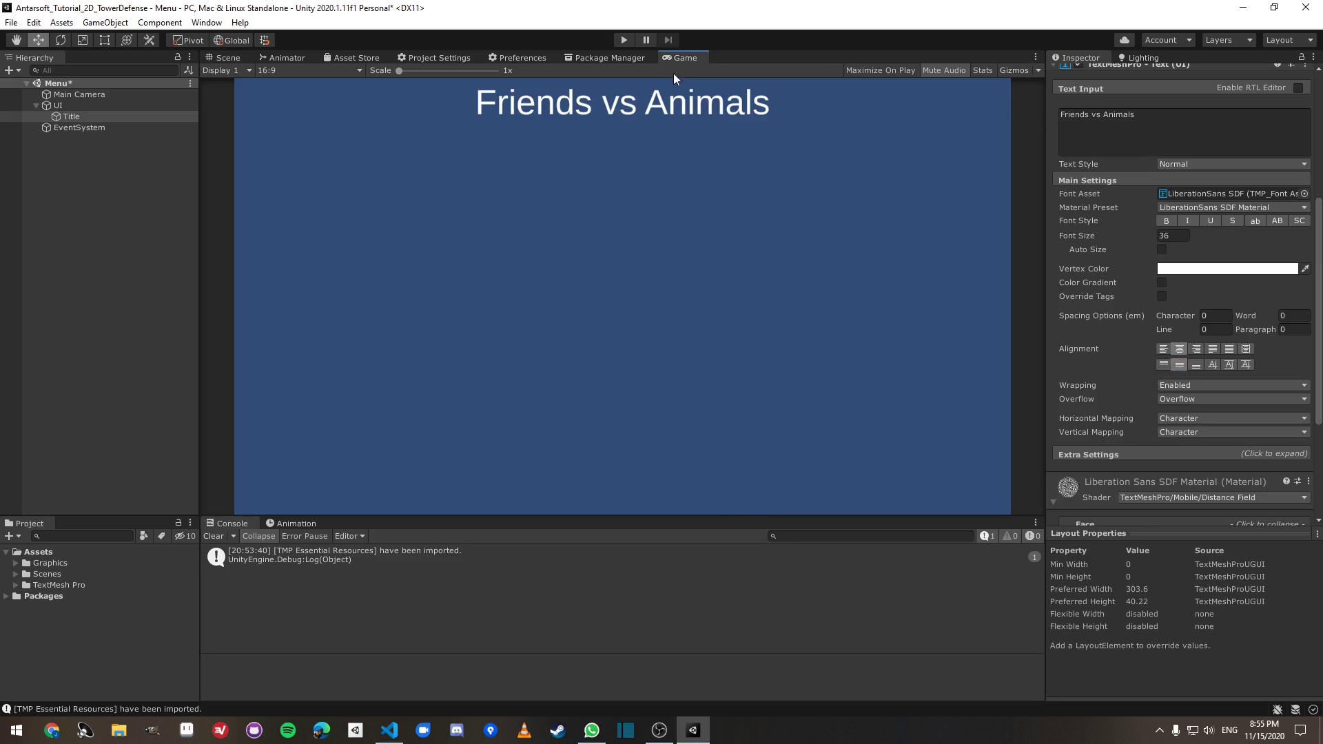
pyautogui.click(221, 57)
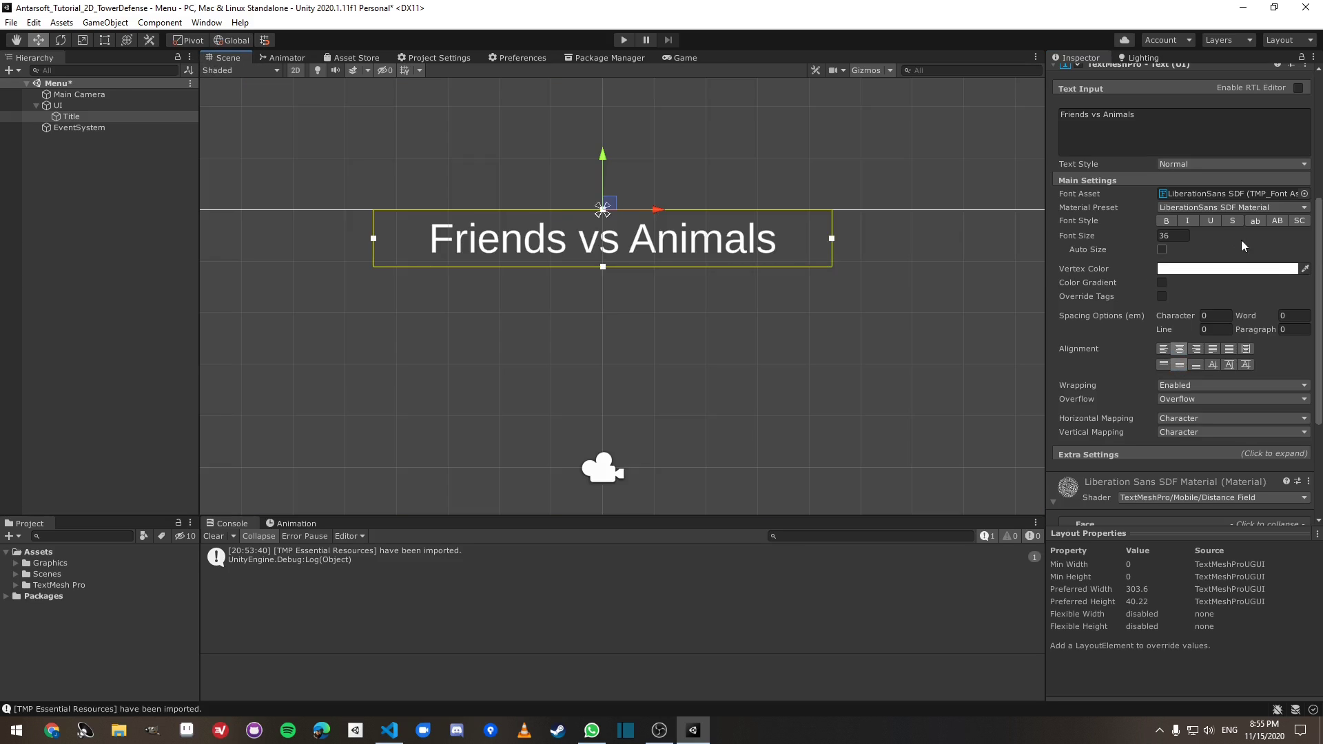
# Step: Browse the font assets available for the Title text and keep LiberationSans SDF selected
pyautogui.click(1304, 193)
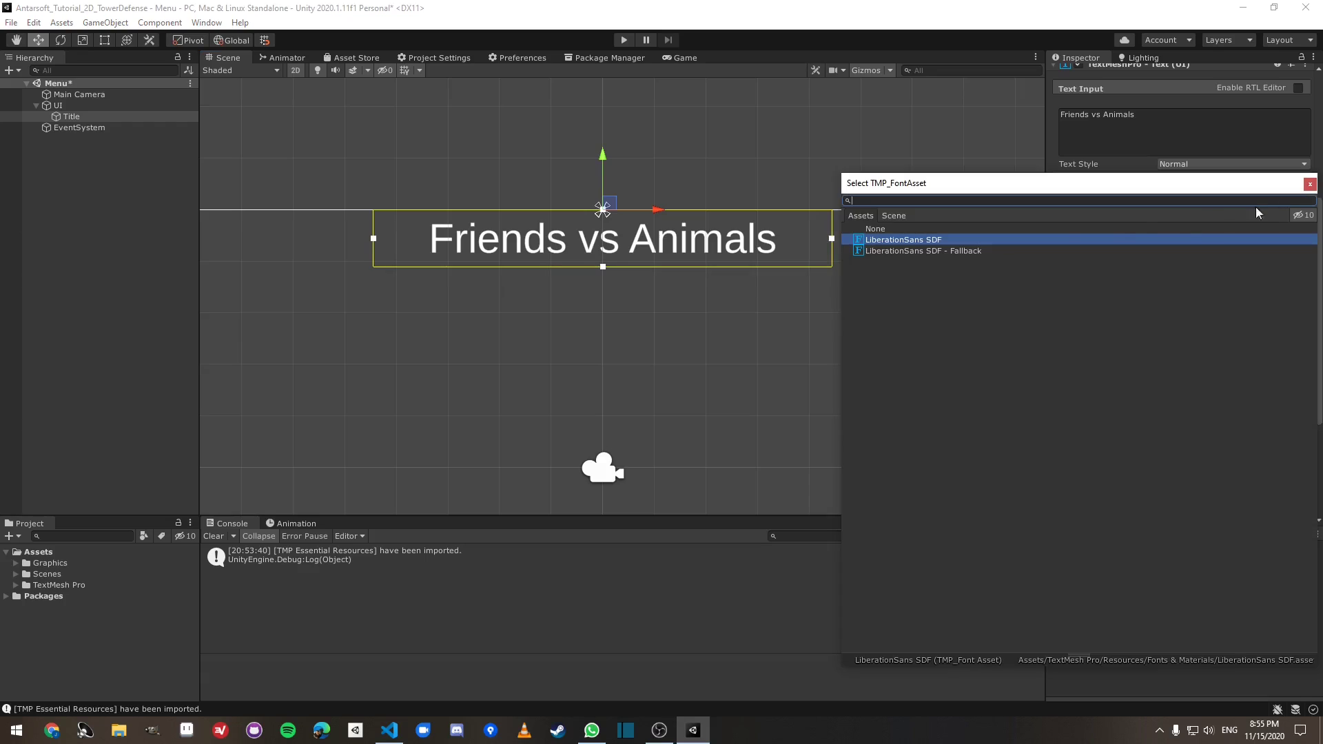
pyautogui.doubleClick(934, 243)
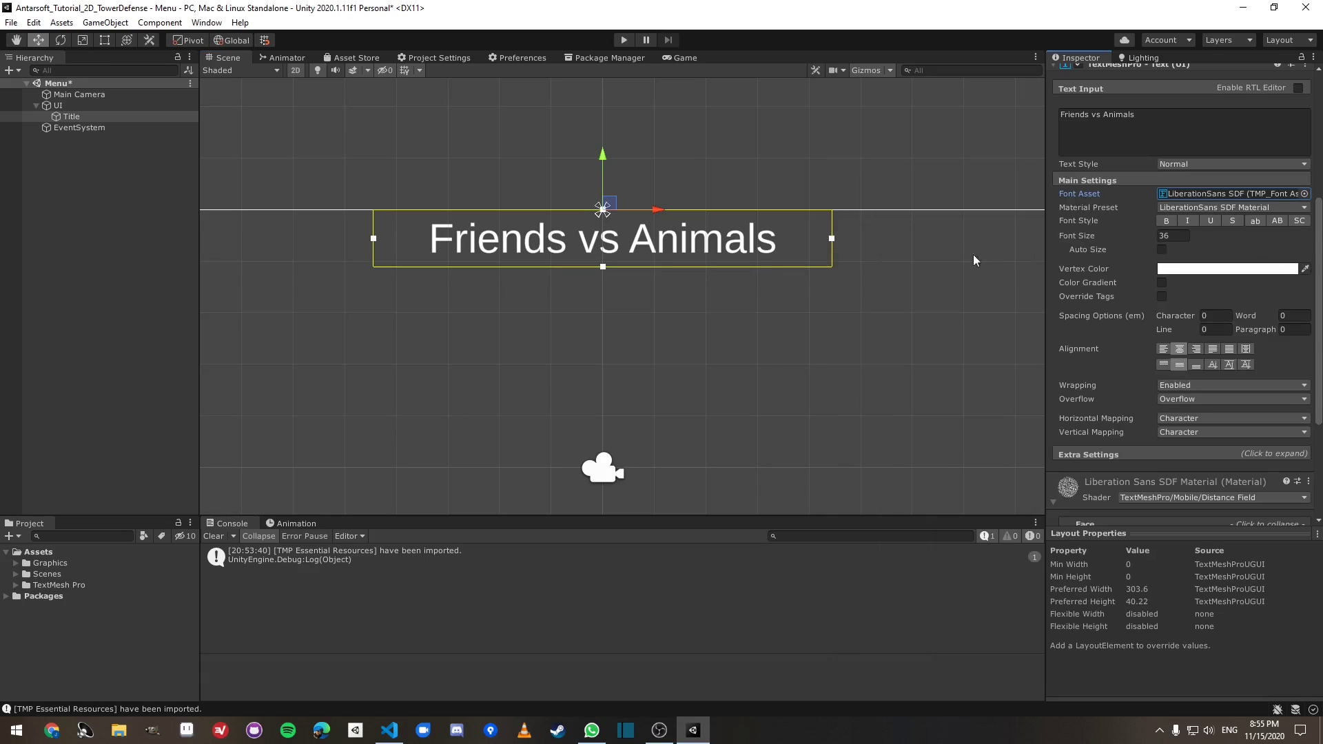
# Step: Open the TextMeshPro Font Asset Creator and choose Life is goofy as the source font file
pyautogui.click(207, 23)
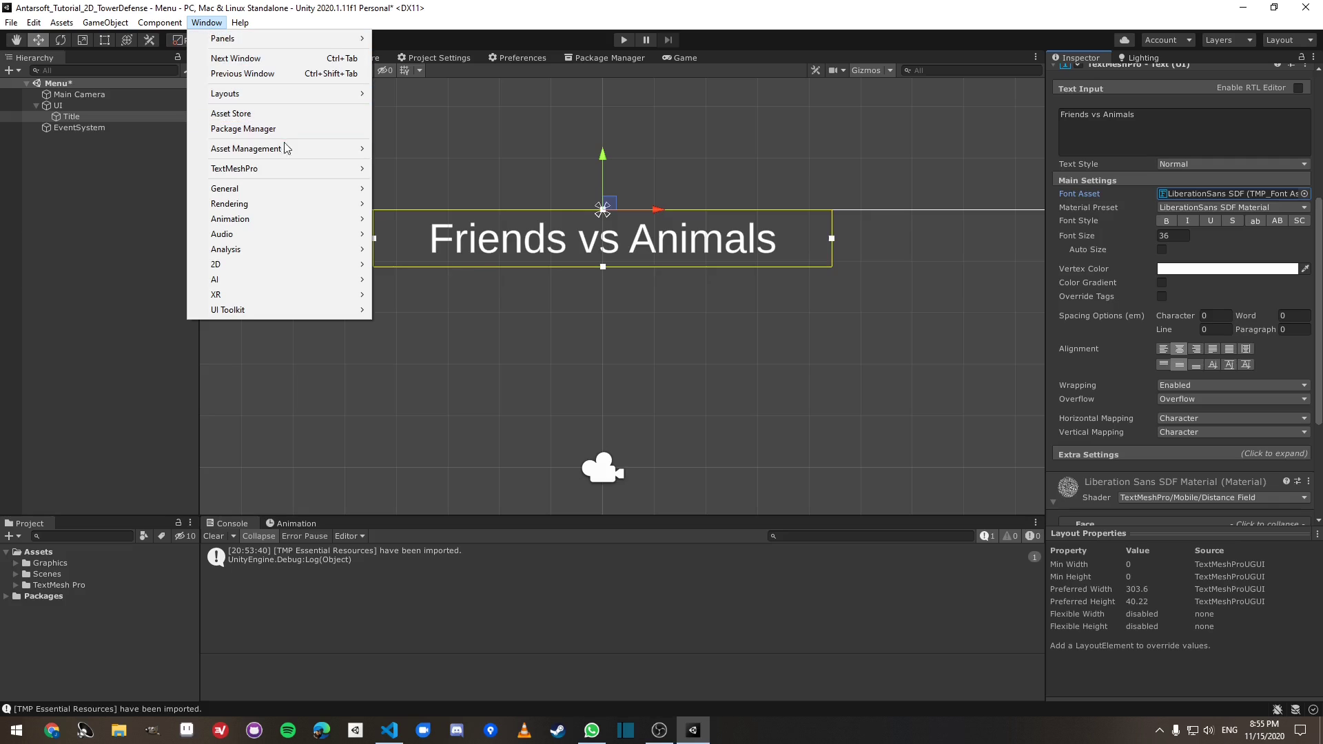
pyautogui.moveTo(300, 169)
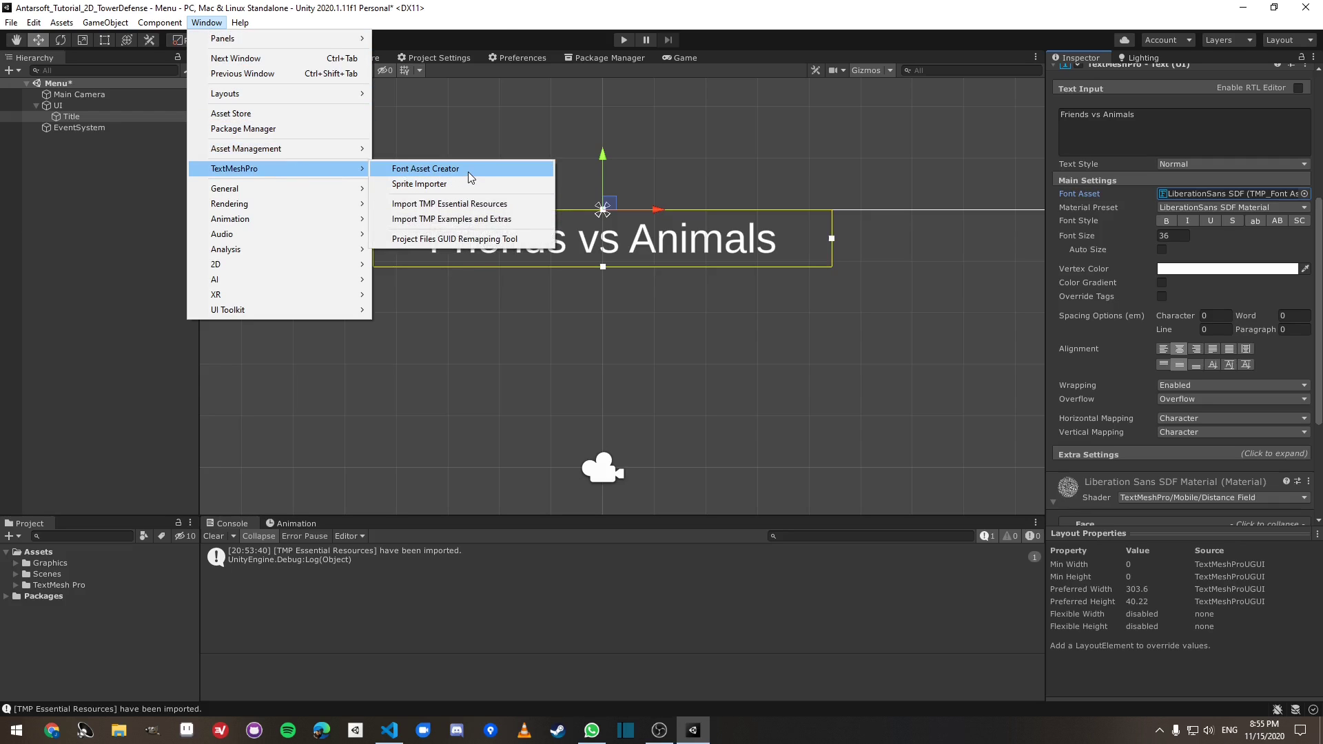
pyautogui.click(469, 171)
pyautogui.click(205, 37)
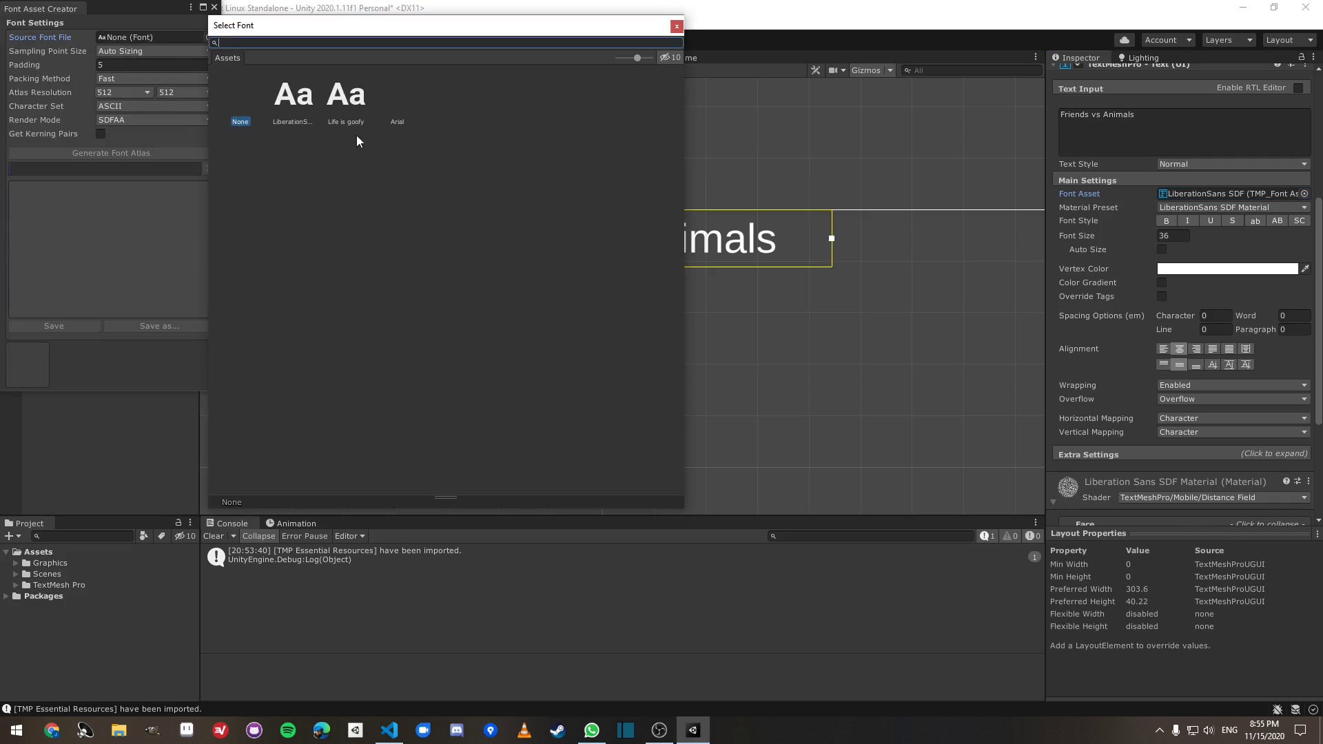
pyautogui.click(307, 100)
pyautogui.click(353, 100)
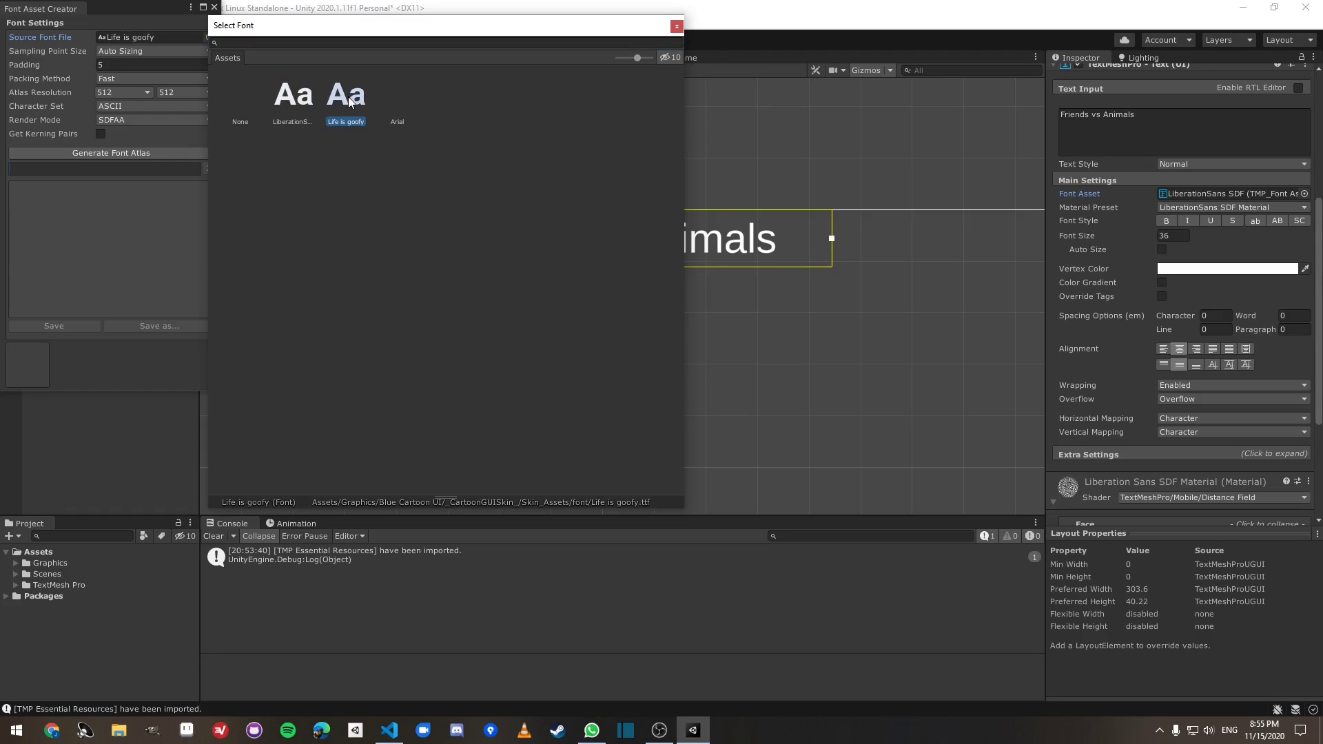
pyautogui.doubleClick(350, 102)
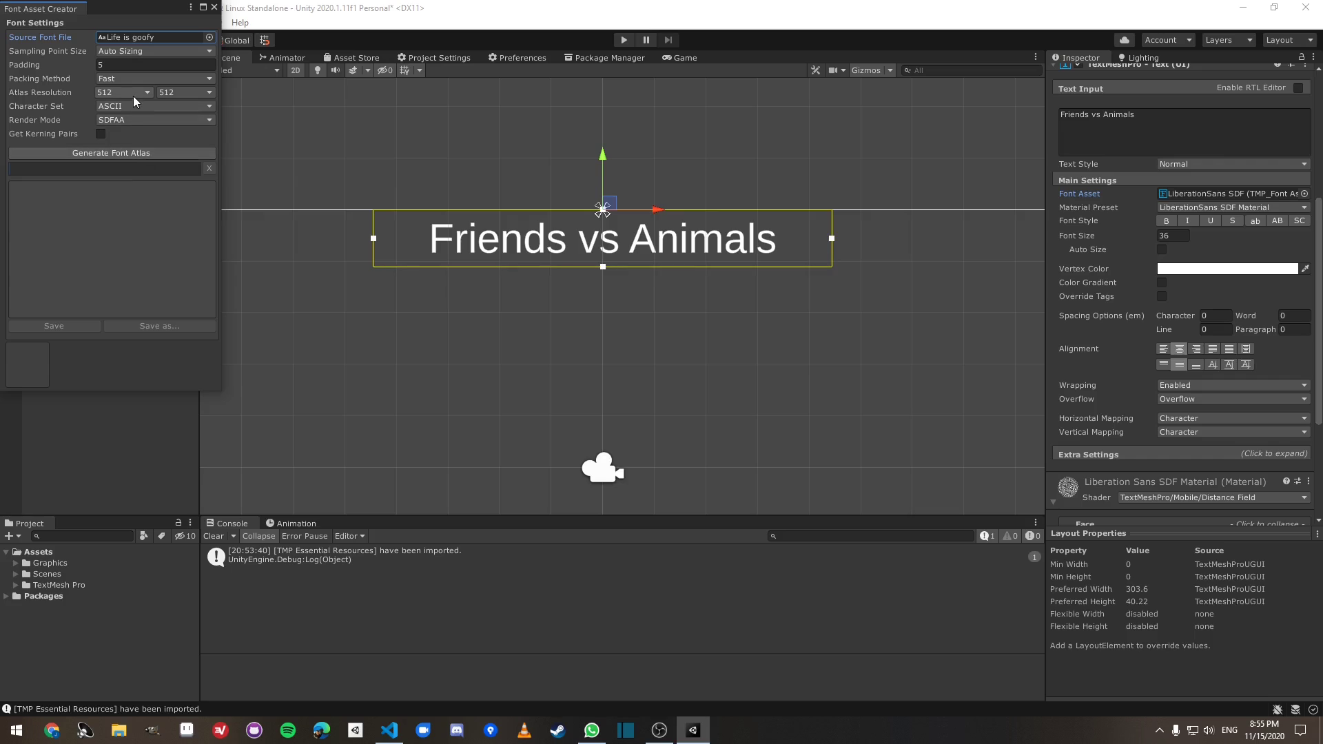
# Step: Generate the font atlas, save it as Life is goofy SDF.asset in the font folder, and close the Font Asset Creator
pyautogui.click(109, 153)
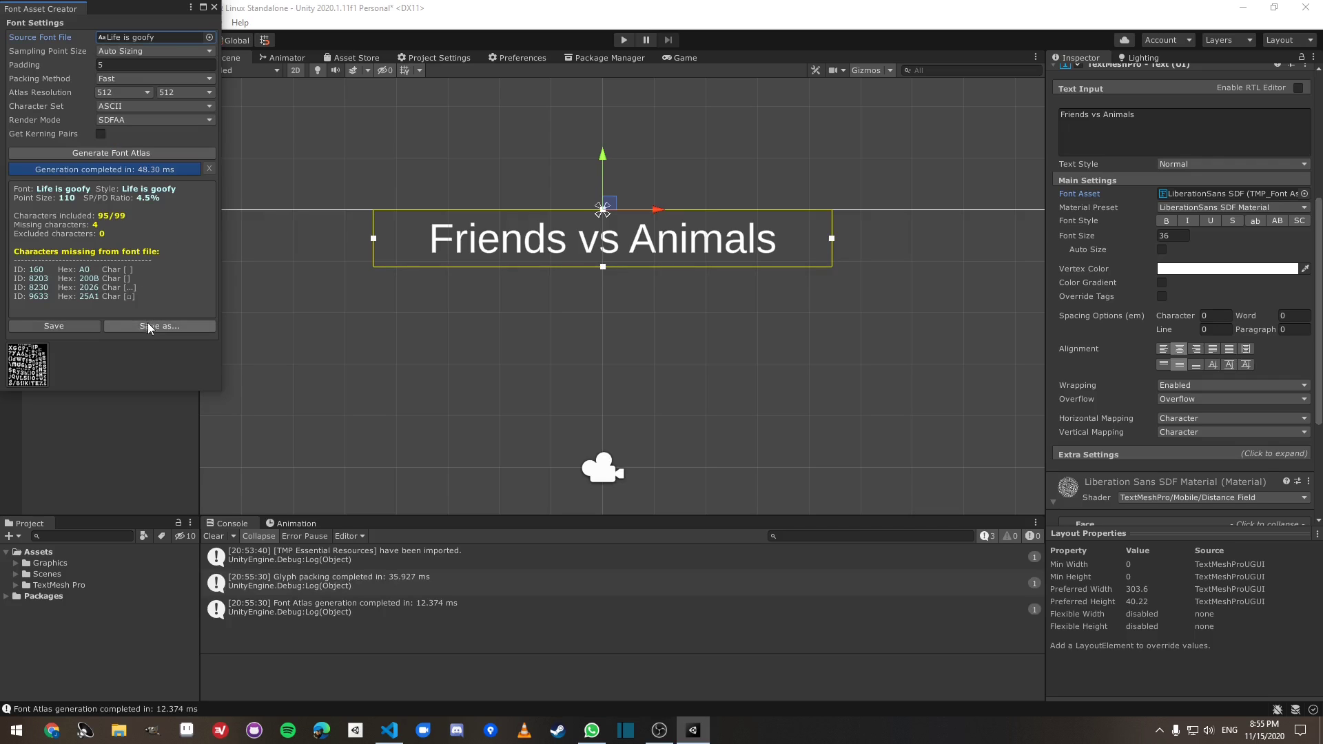
pyautogui.click(92, 325)
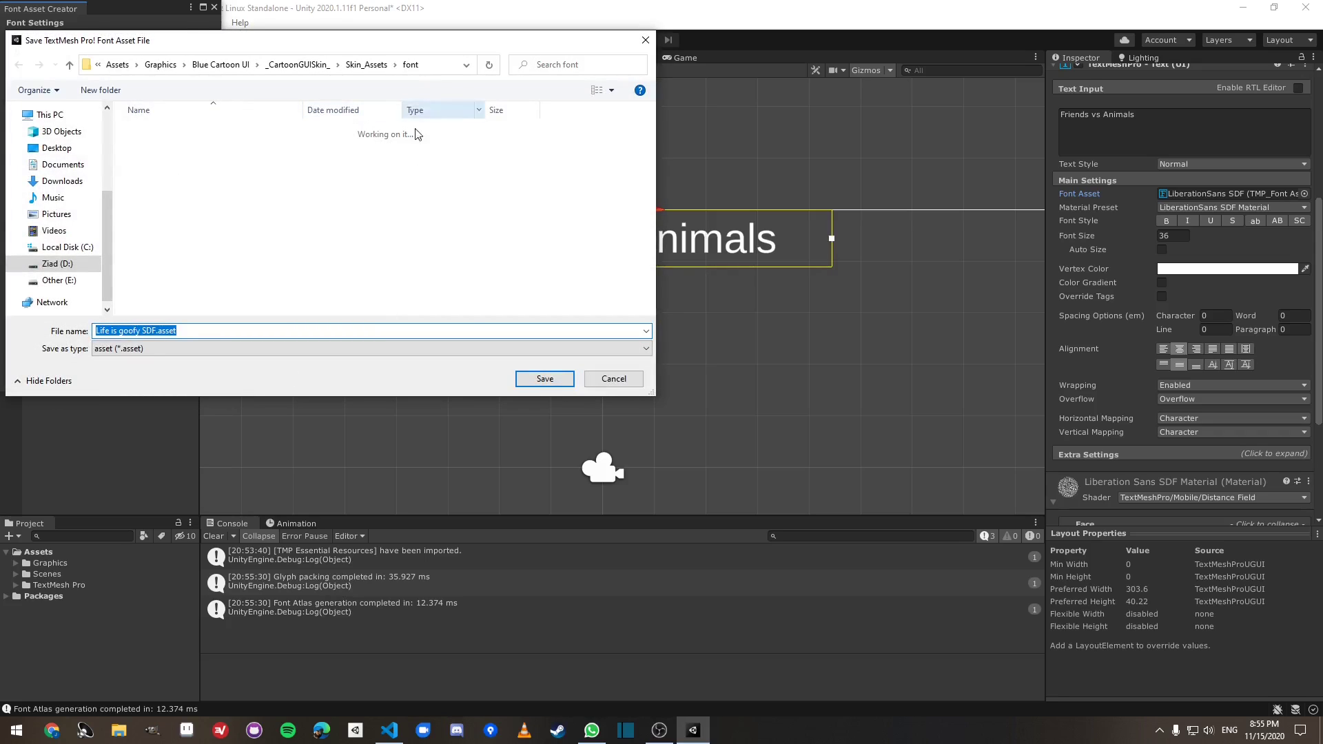
pyautogui.click(545, 379)
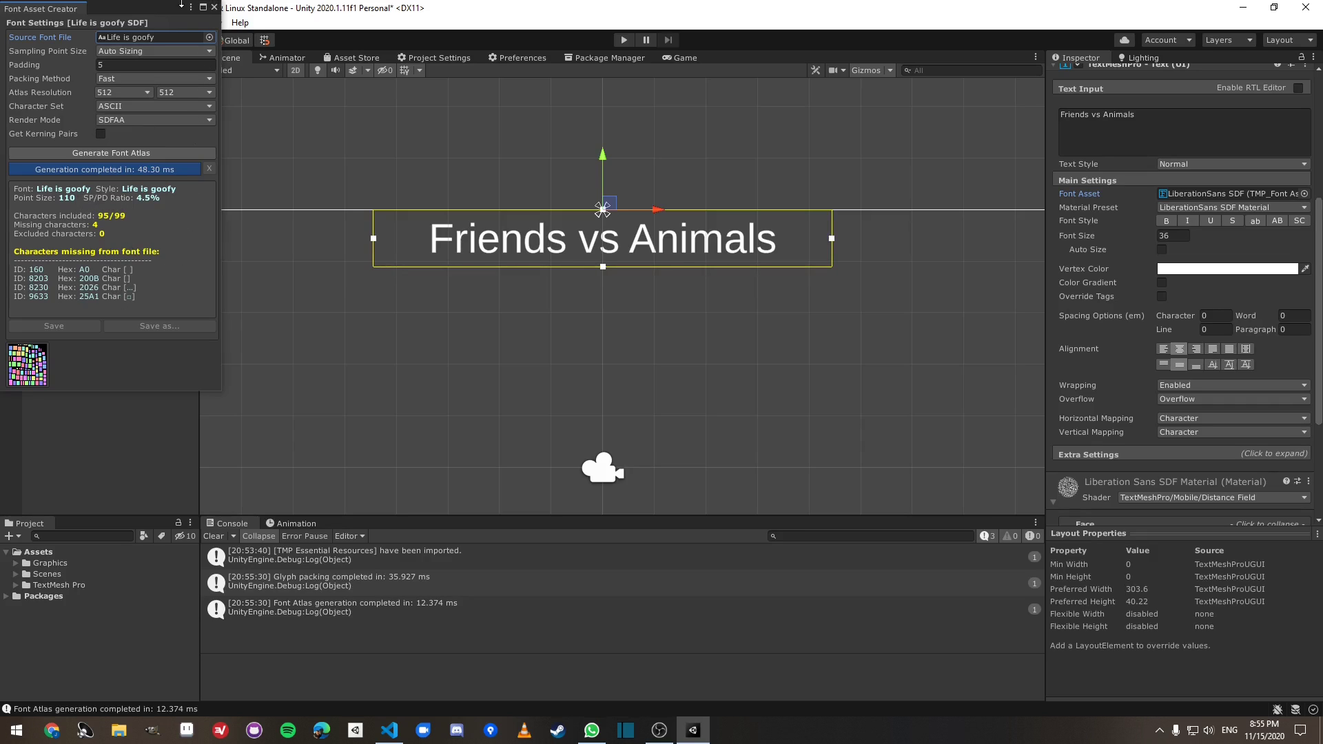
pyautogui.click(214, 8)
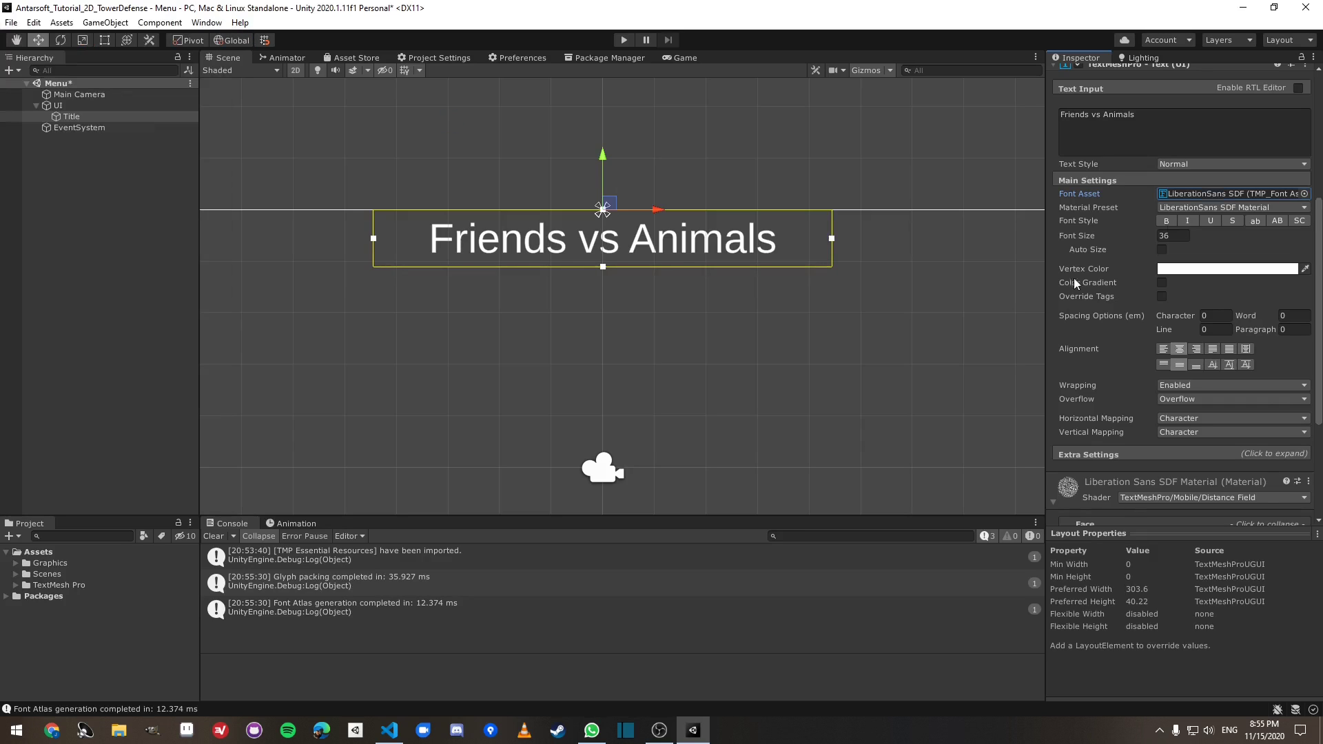
# Step: Assign the Life is goofy SDF font asset to the Title text and check it in the Game view
pyautogui.click(1304, 193)
pyautogui.doubleClick(904, 263)
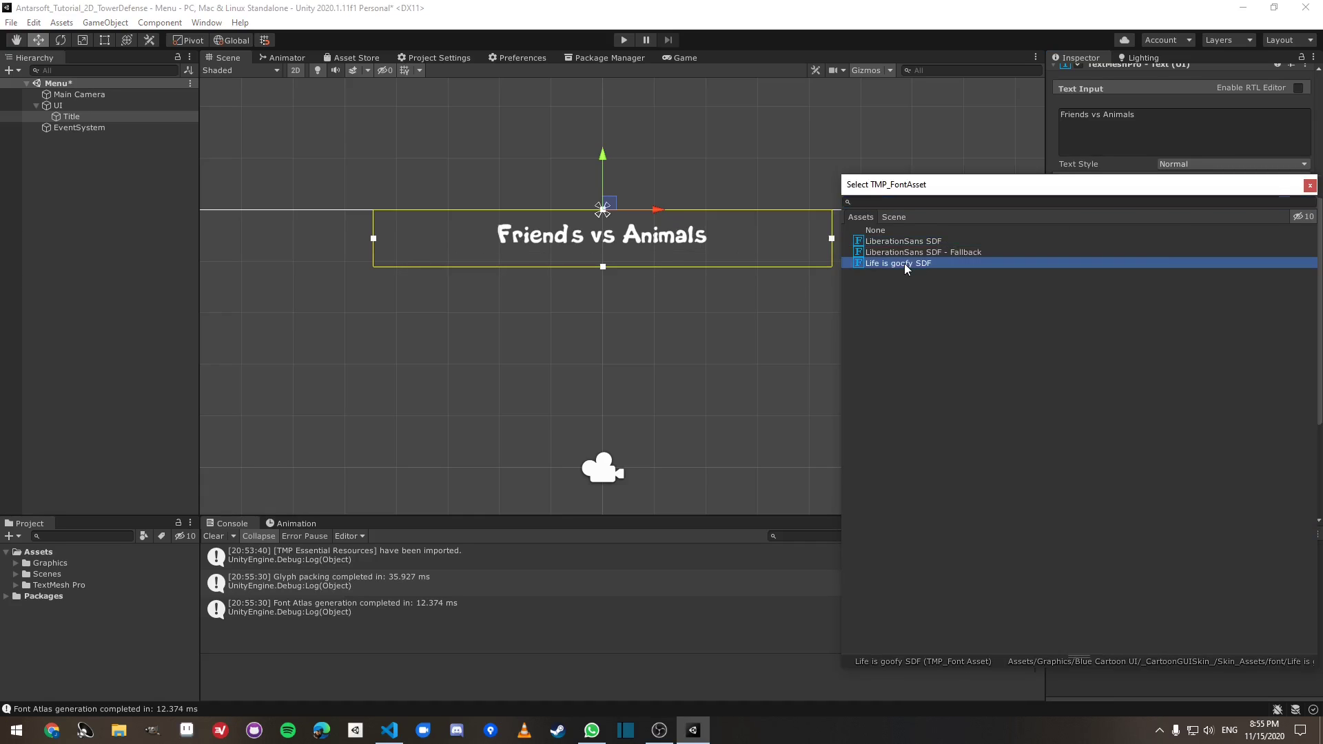
pyautogui.click(672, 58)
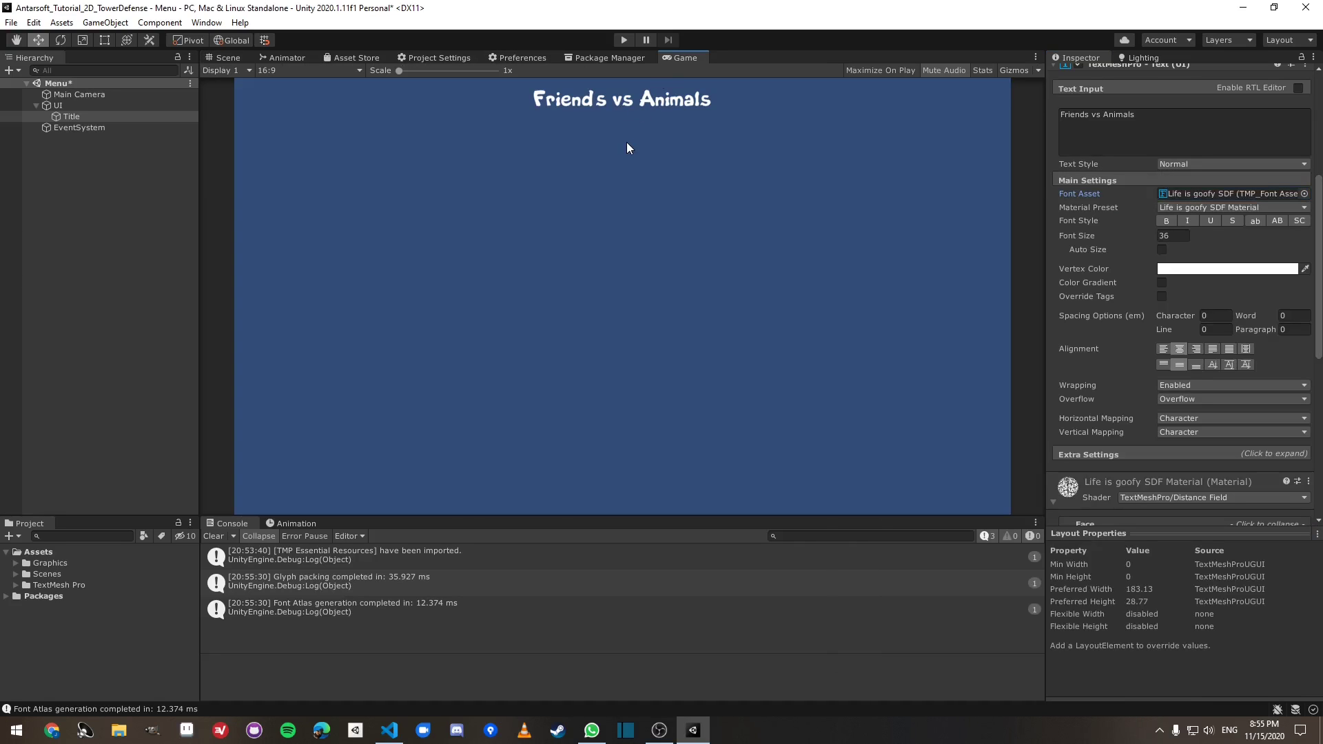
pyautogui.click(208, 59)
# Step: Set the Title text's font size to 40
pyautogui.scroll(-4, 696, 282)
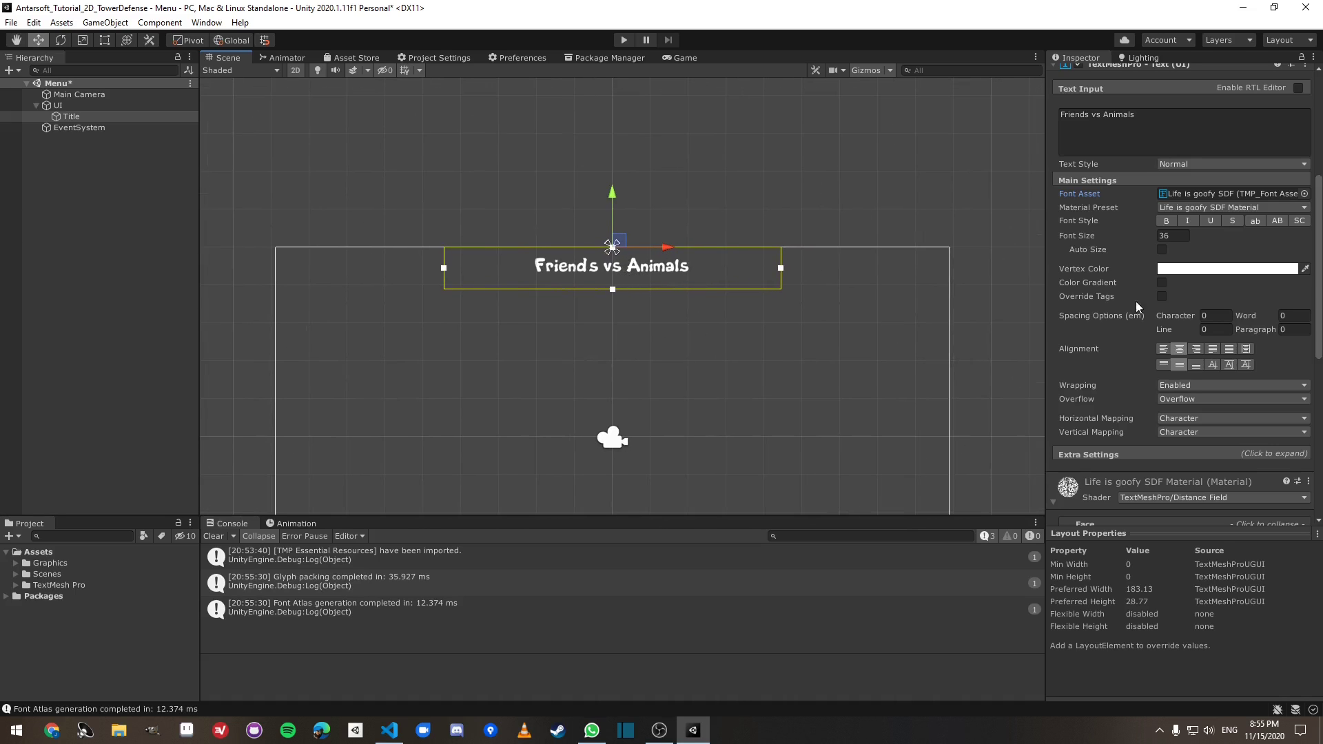
pyautogui.scroll(3, 1189, 313)
pyautogui.scroll(-3, 1189, 317)
pyautogui.click(1172, 235)
pyautogui.write('40')
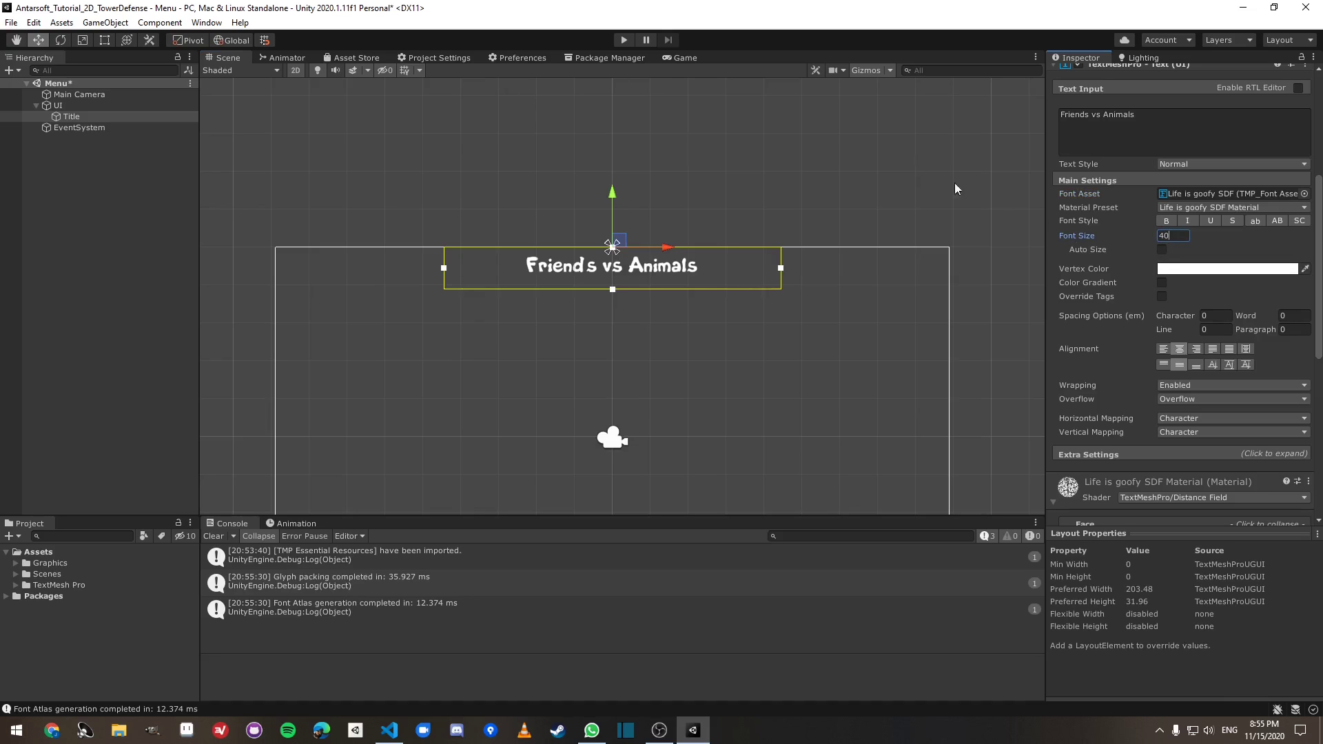
# Step: Try adding a standard Button under the UI canvas and moving it down to a Y position of about -57
pyautogui.click(63, 106)
pyautogui.rightClick(66, 107)
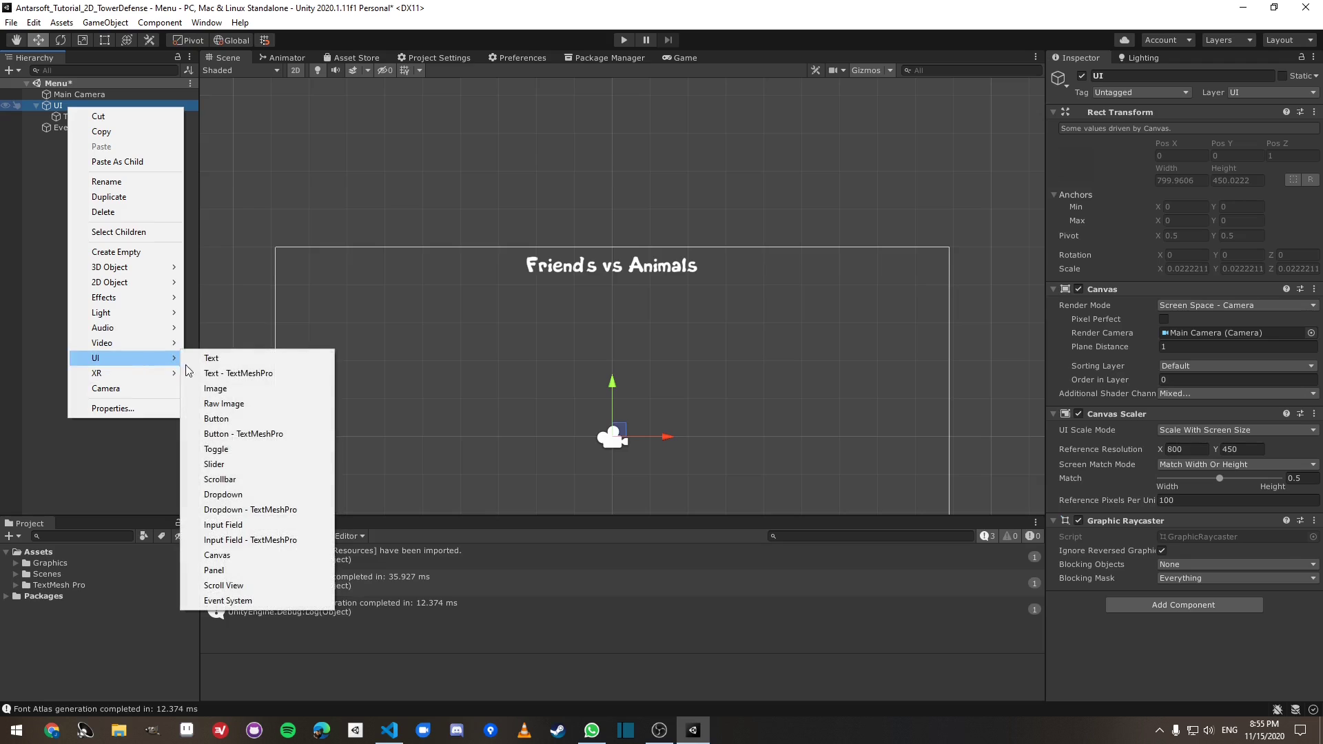
pyautogui.moveTo(172, 357)
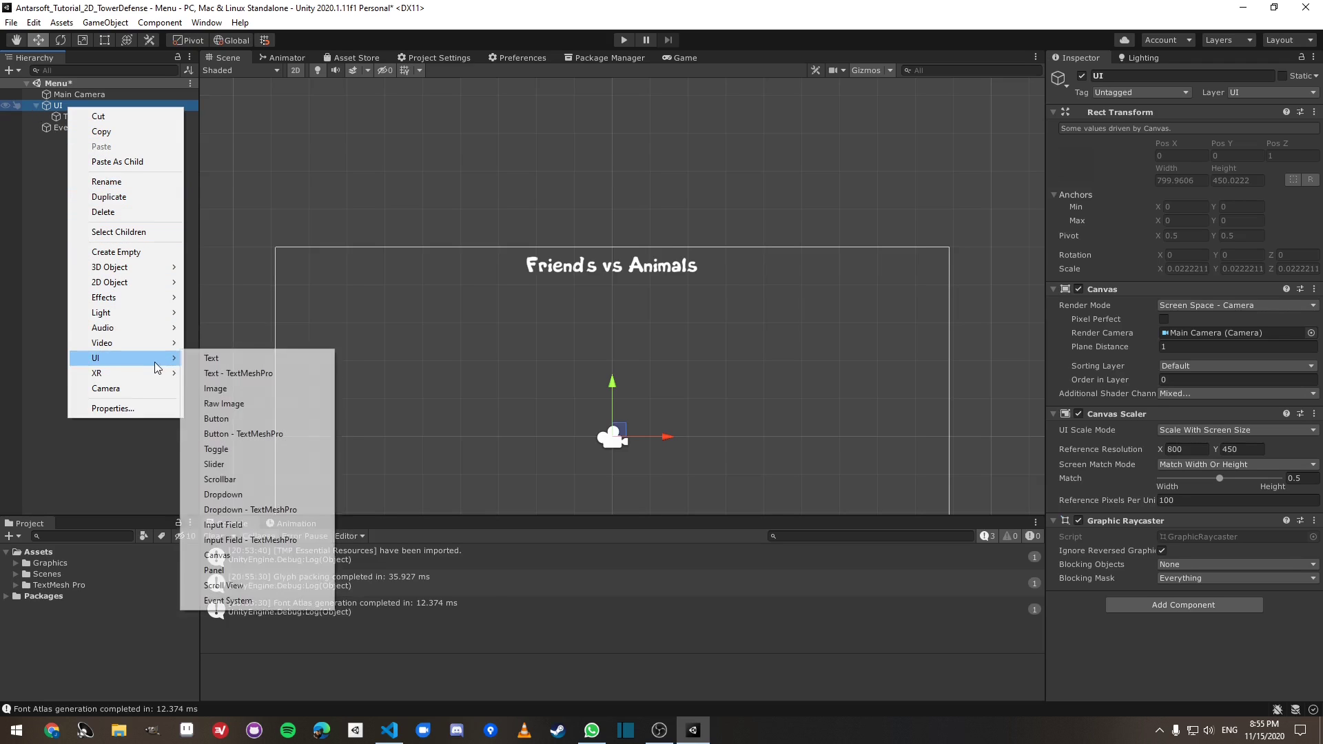
pyautogui.click(244, 419)
pyautogui.moveTo(607, 431); pyautogui.dragTo(594, 352, button='middle')
pyautogui.moveTo(606, 296); pyautogui.dragTo(607, 351)
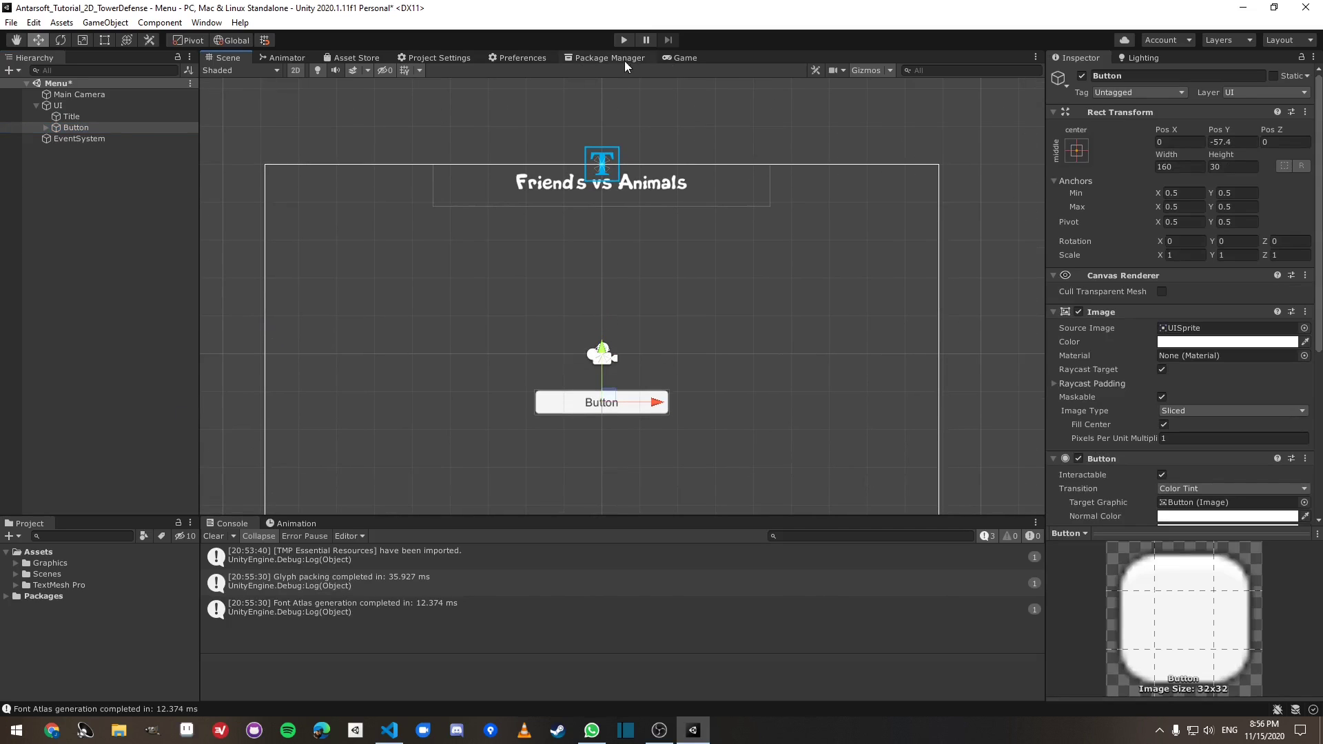
# Step: Reduce the size of the 3D gizmo icons in the Scene view
pyautogui.click(891, 71)
pyautogui.click(981, 91)
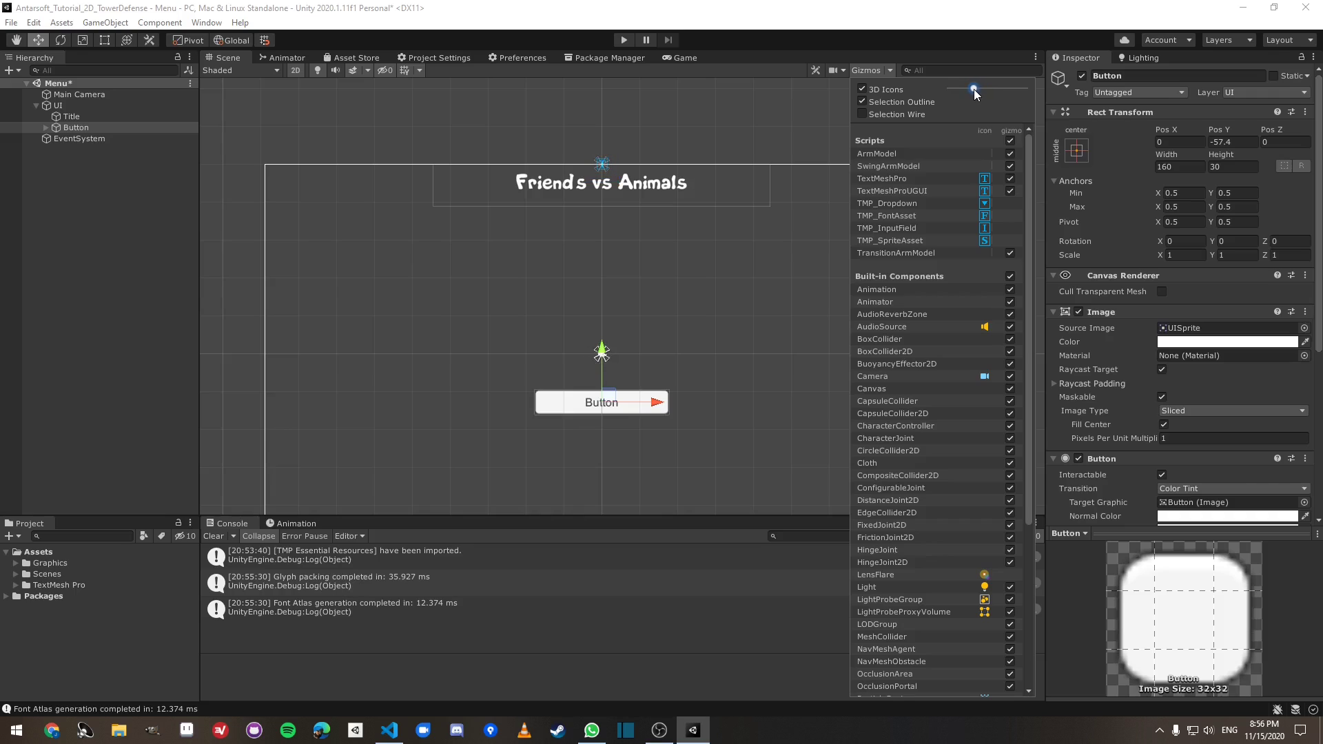
pyautogui.click(792, 209)
pyautogui.click(680, 328)
# Step: Rename the standard Button as btn_Start and select its child Text object
pyautogui.scroll(1, 679, 328)
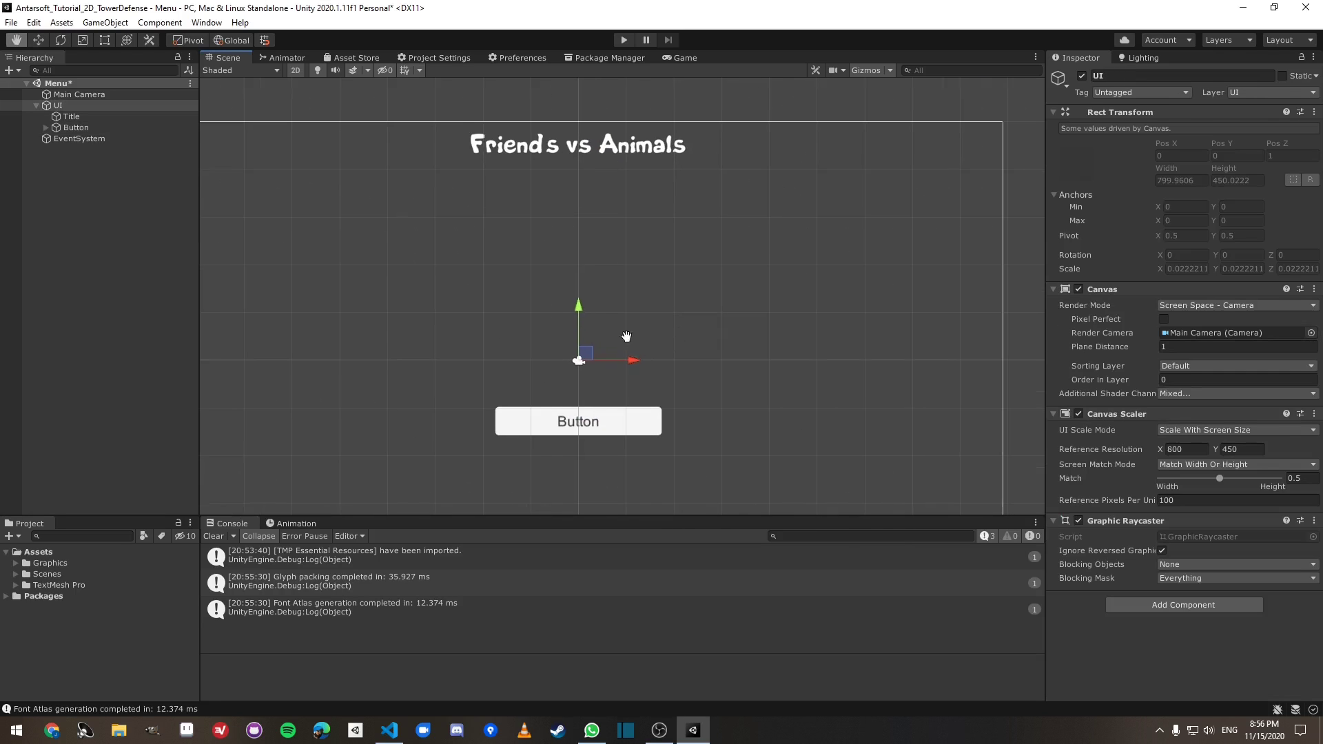
pyautogui.press('f')
pyautogui.scroll(-2, 664, 279)
pyautogui.click(124, 130)
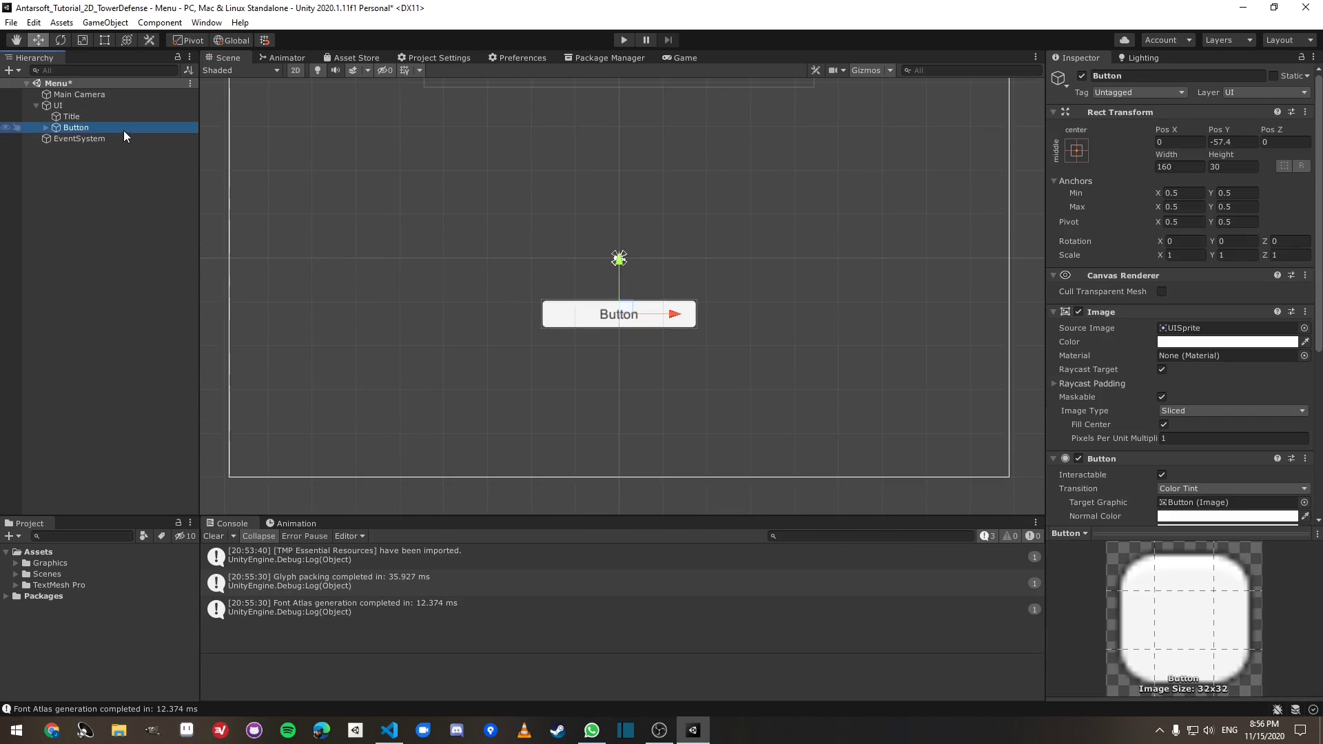
pyautogui.click(122, 130)
pyautogui.write('b')
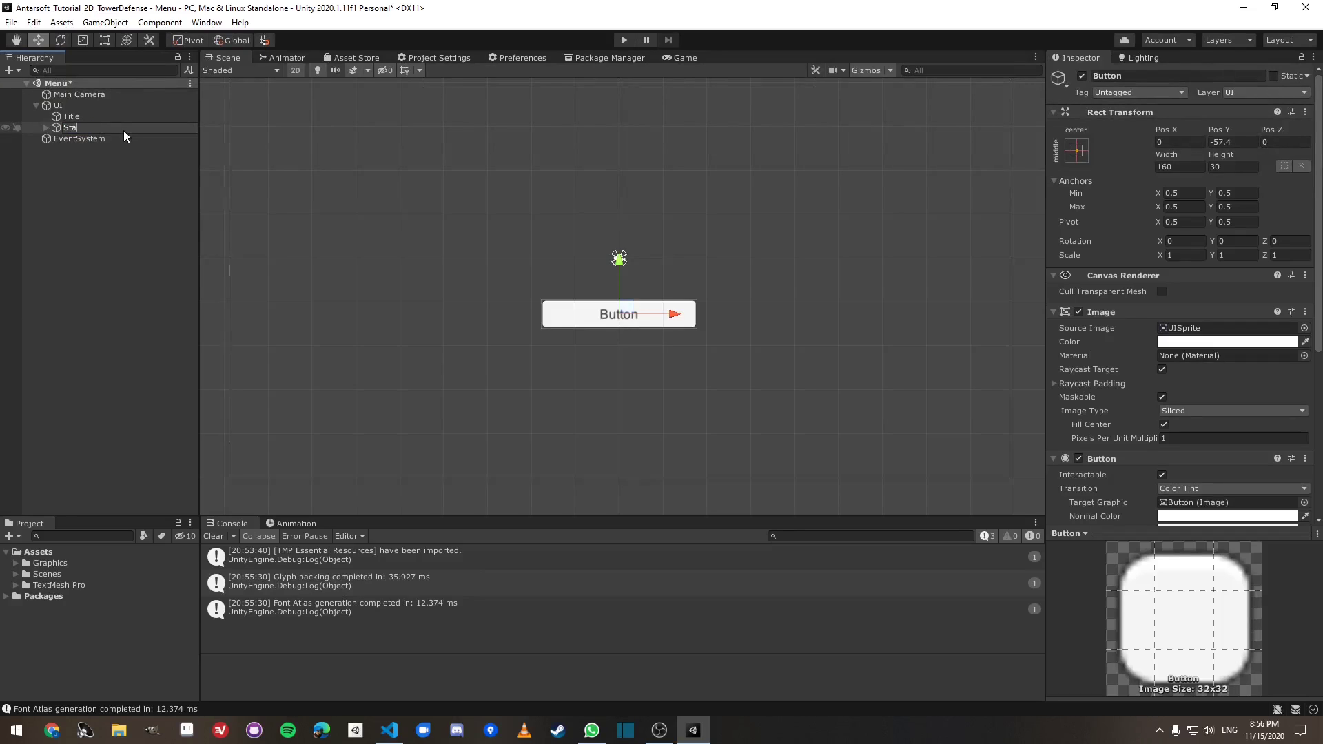
pyautogui.write('tn_Start')
pyautogui.press('Return')
pyautogui.press('Right')
pyautogui.press('Down')
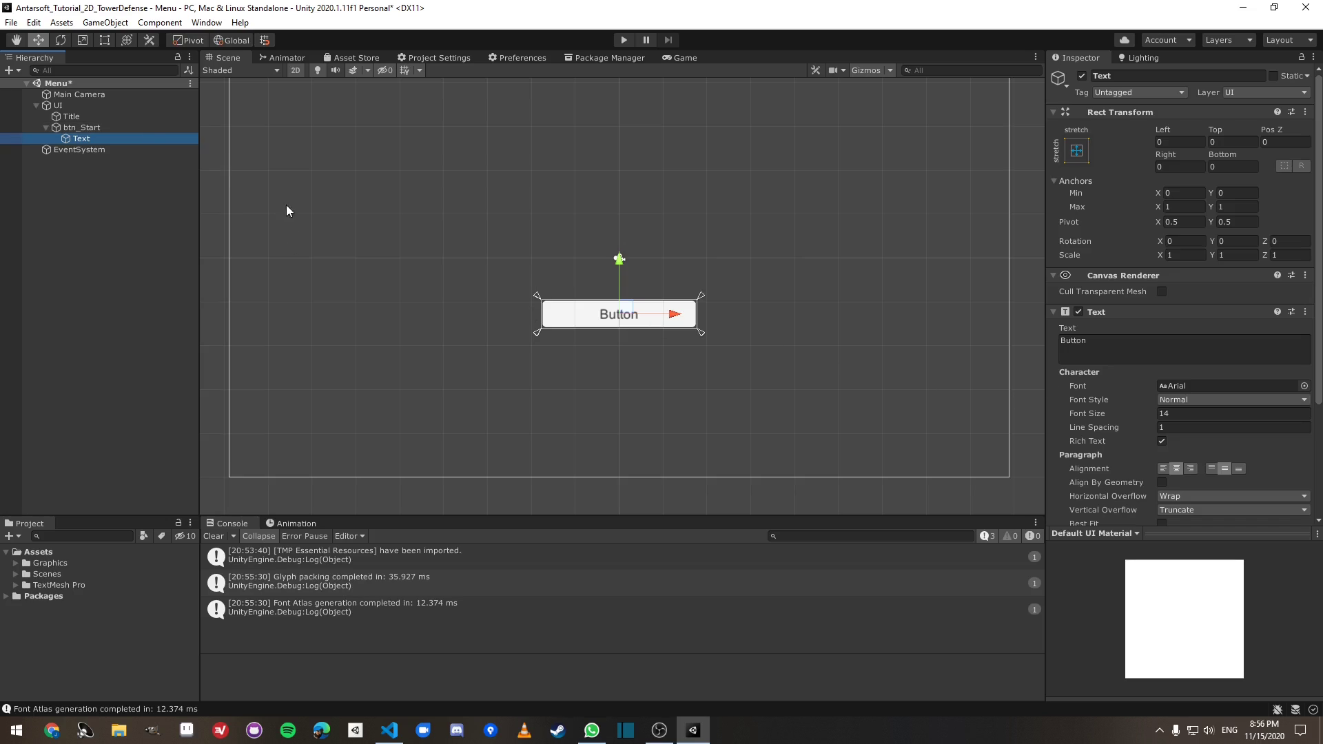
# Step: Try adding a TextMeshPro button under the UI canvas, and undo both it and the standard button
pyautogui.click(80, 106)
pyautogui.rightClick(80, 106)
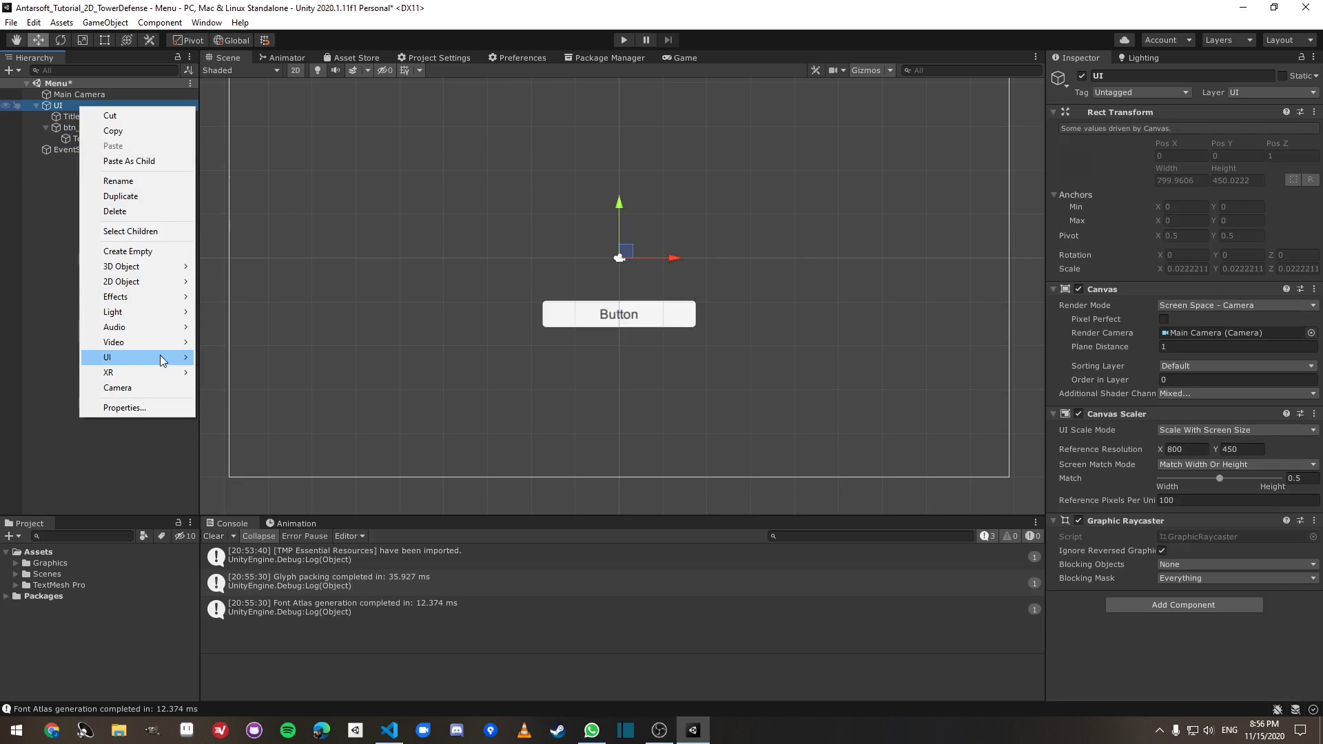
pyautogui.moveTo(162, 360)
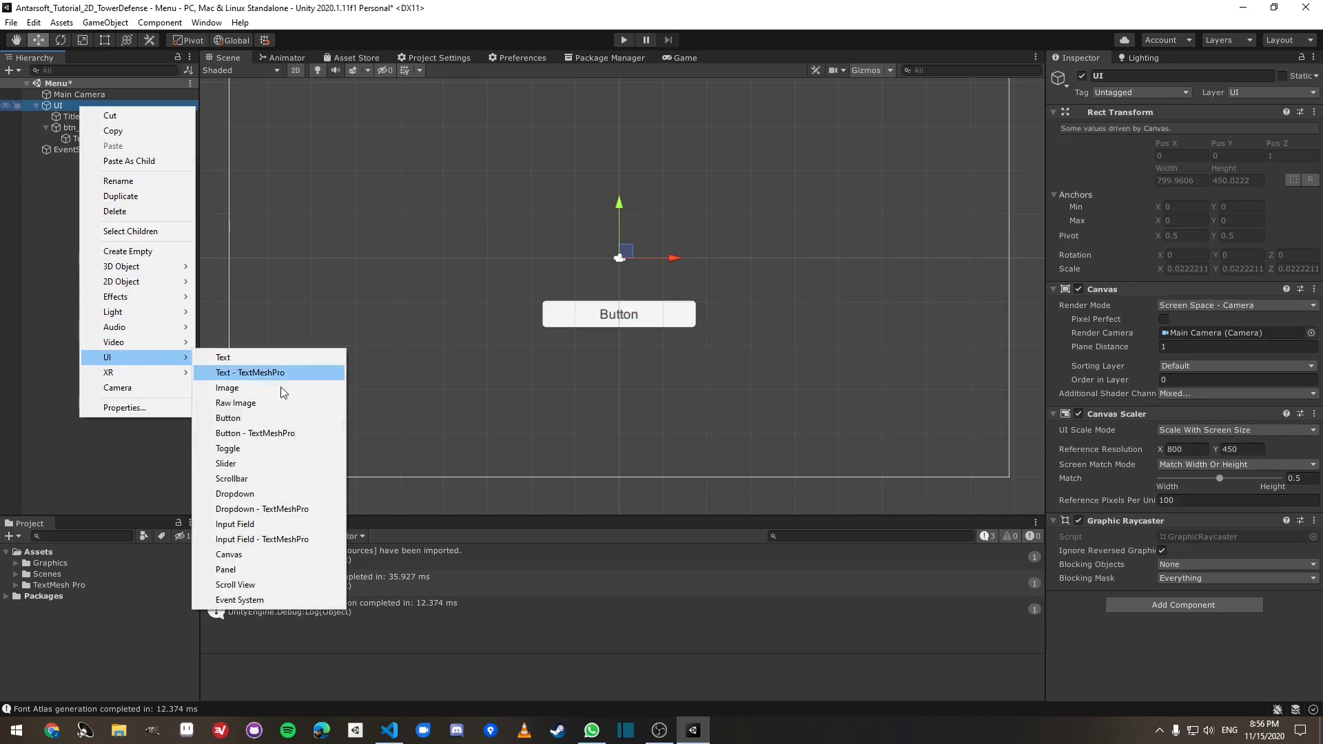
pyautogui.click(285, 434)
pyautogui.hotkey('ctrl', 'z')
pyautogui.hotkey('ctrl', 'z')
# Step: Add a TextMeshPro button under the UI canvas and name it btn_Start
pyautogui.rightClick(56, 103)
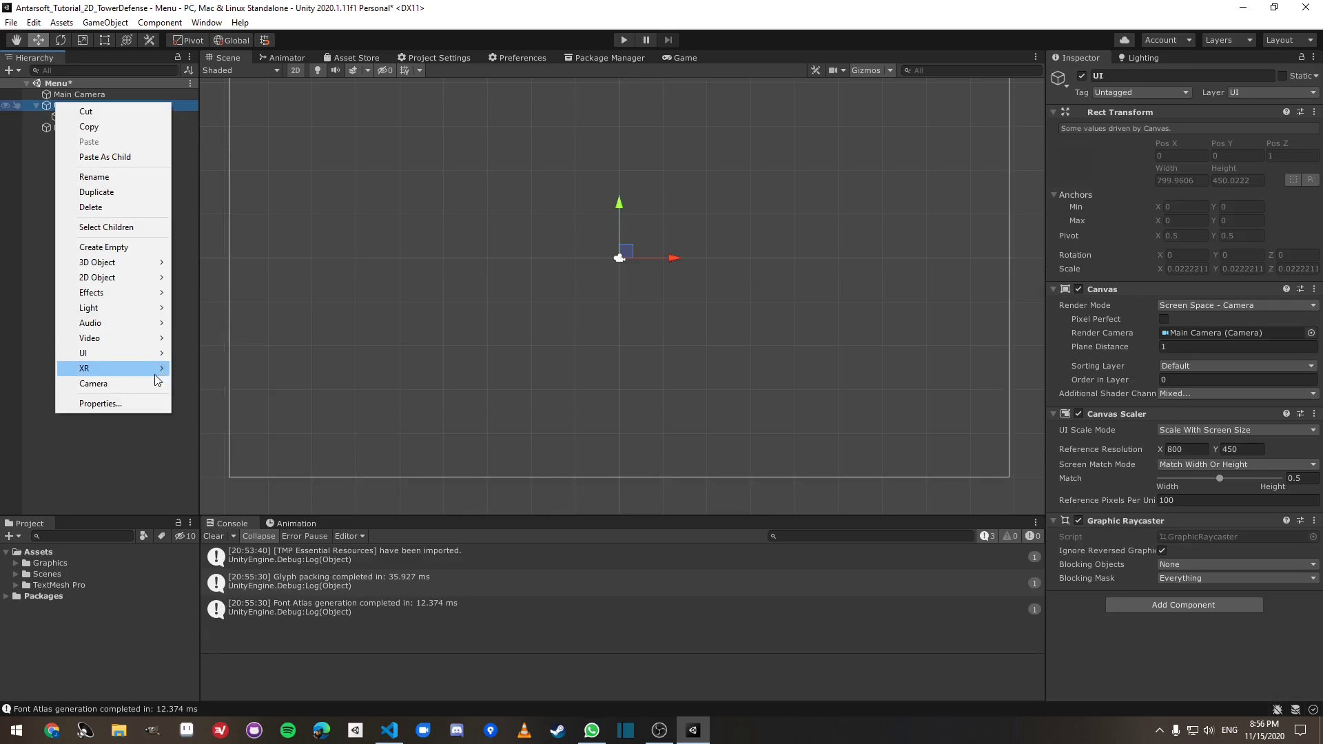
pyautogui.moveTo(143, 351)
pyautogui.click(241, 429)
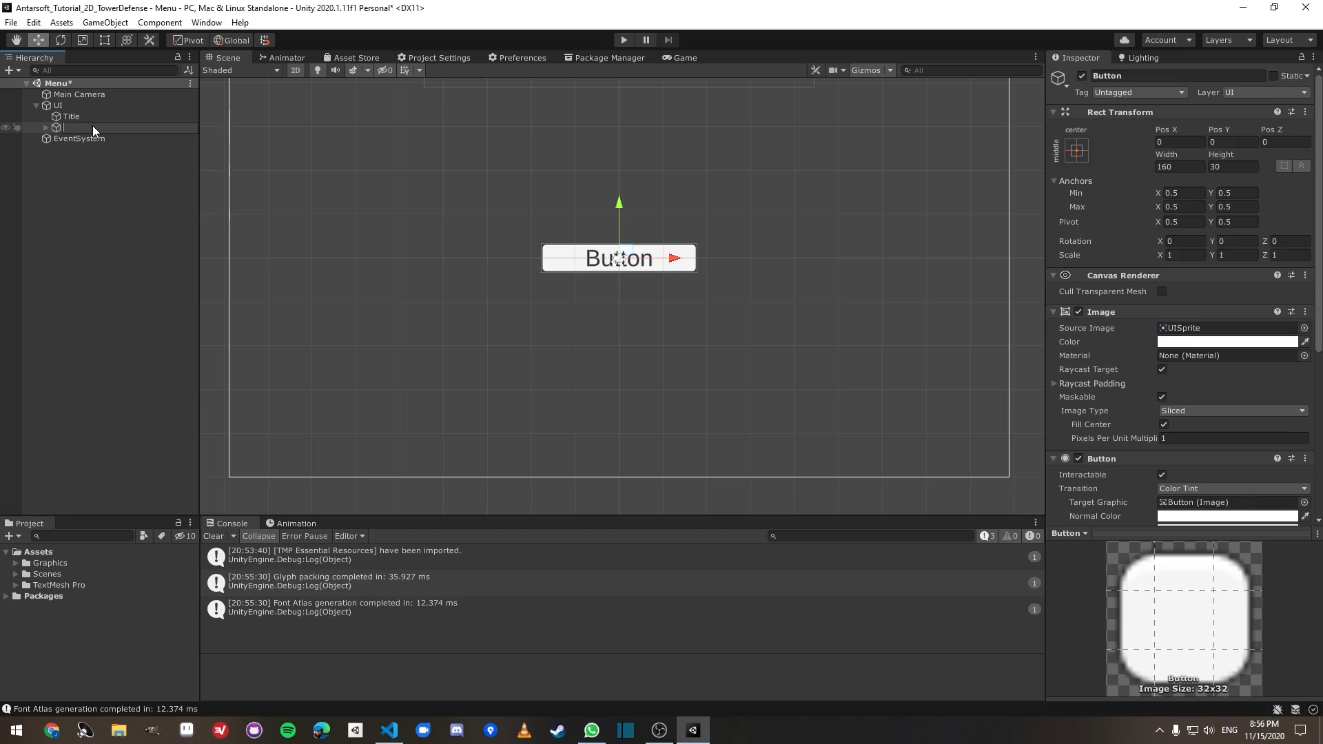
pyautogui.write('btn_Start')
pyautogui.press('Return')
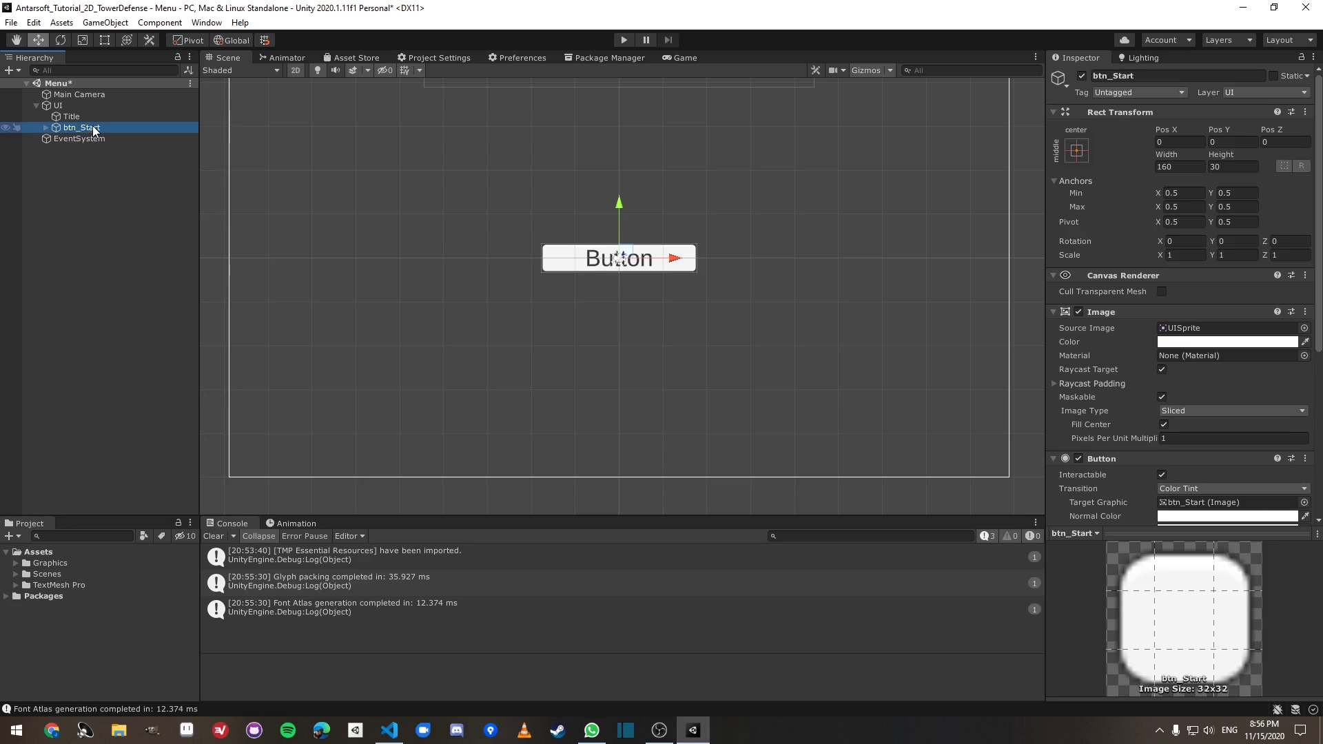
# Step: Change the btn_Start label to "Start Game" and assign it the Life is goofy SDF font asset
pyautogui.click(619, 258)
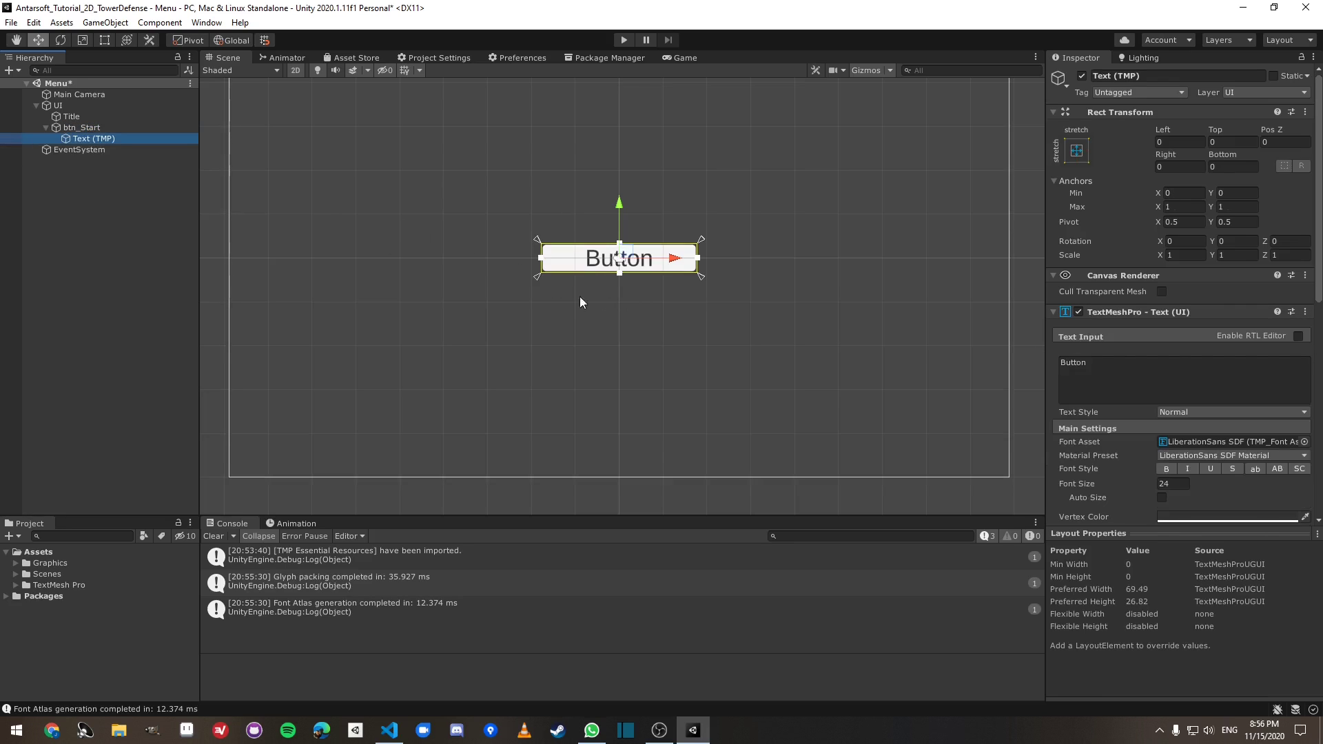
pyautogui.doubleClick(1182, 373)
pyautogui.write('Start Game')
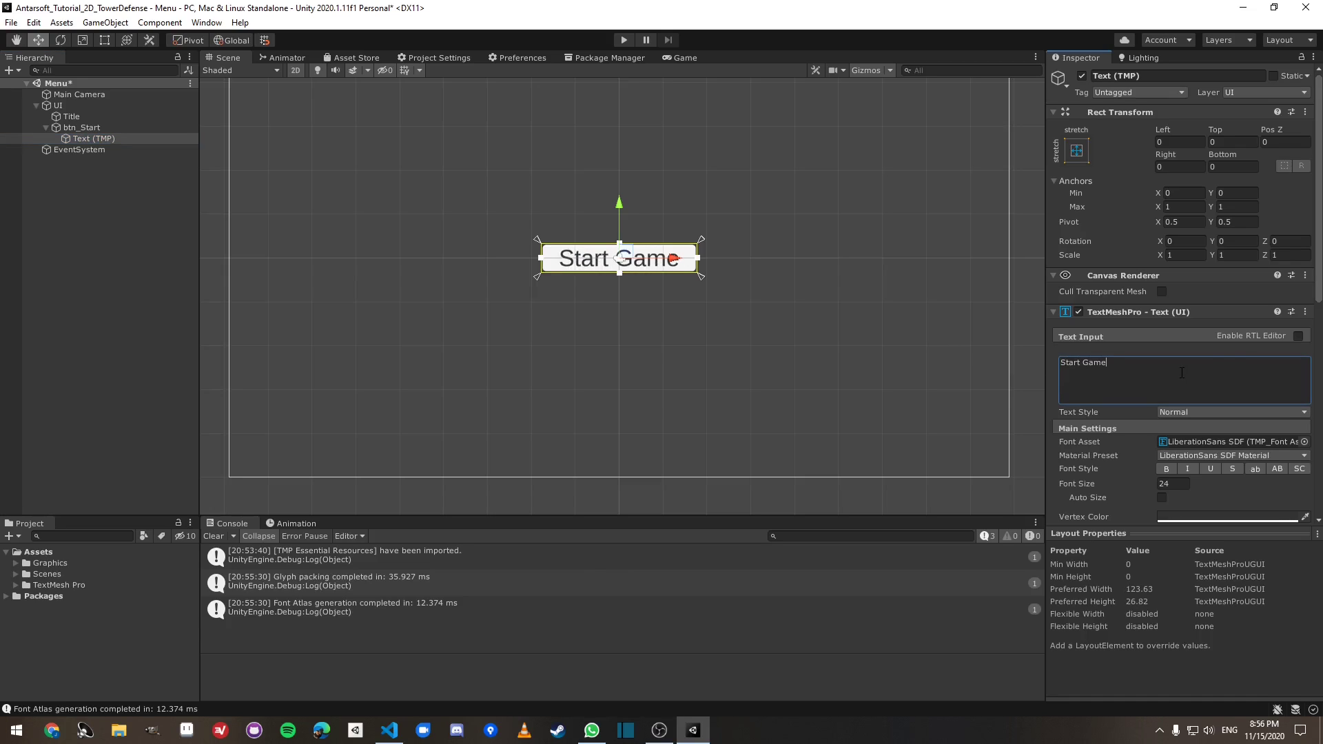
pyautogui.click(1304, 442)
pyautogui.doubleClick(891, 307)
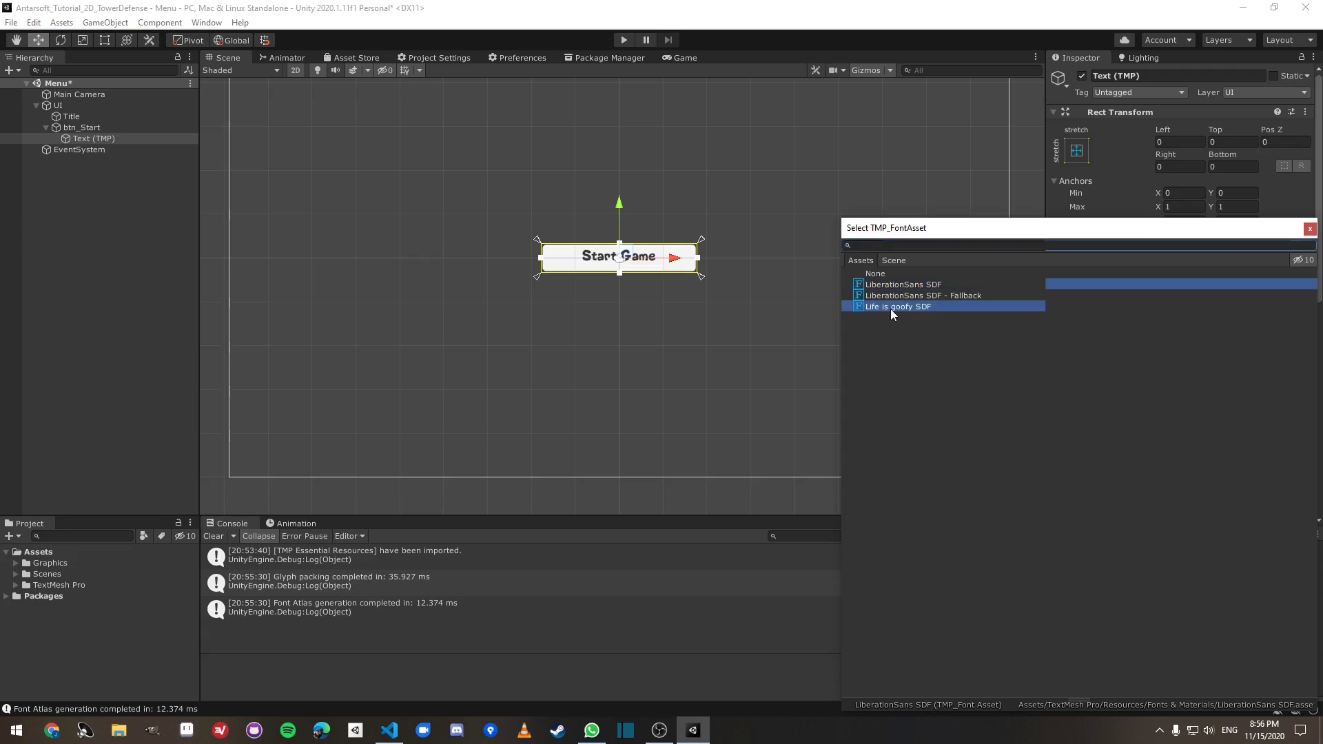
# Step: Check the button in the Game view, try bottom and flush alignment on its label, and restore middle and center alignment
pyautogui.scroll(-5, 1143, 516)
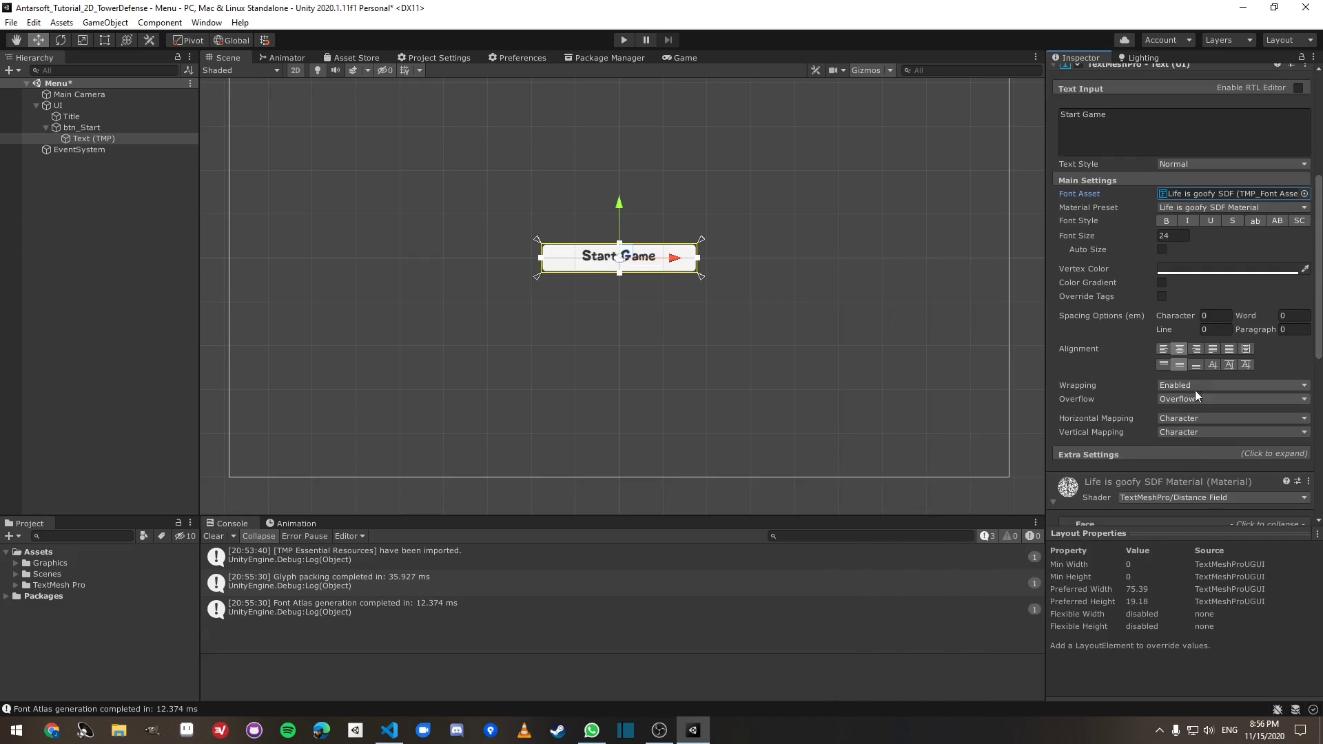
pyautogui.click(673, 59)
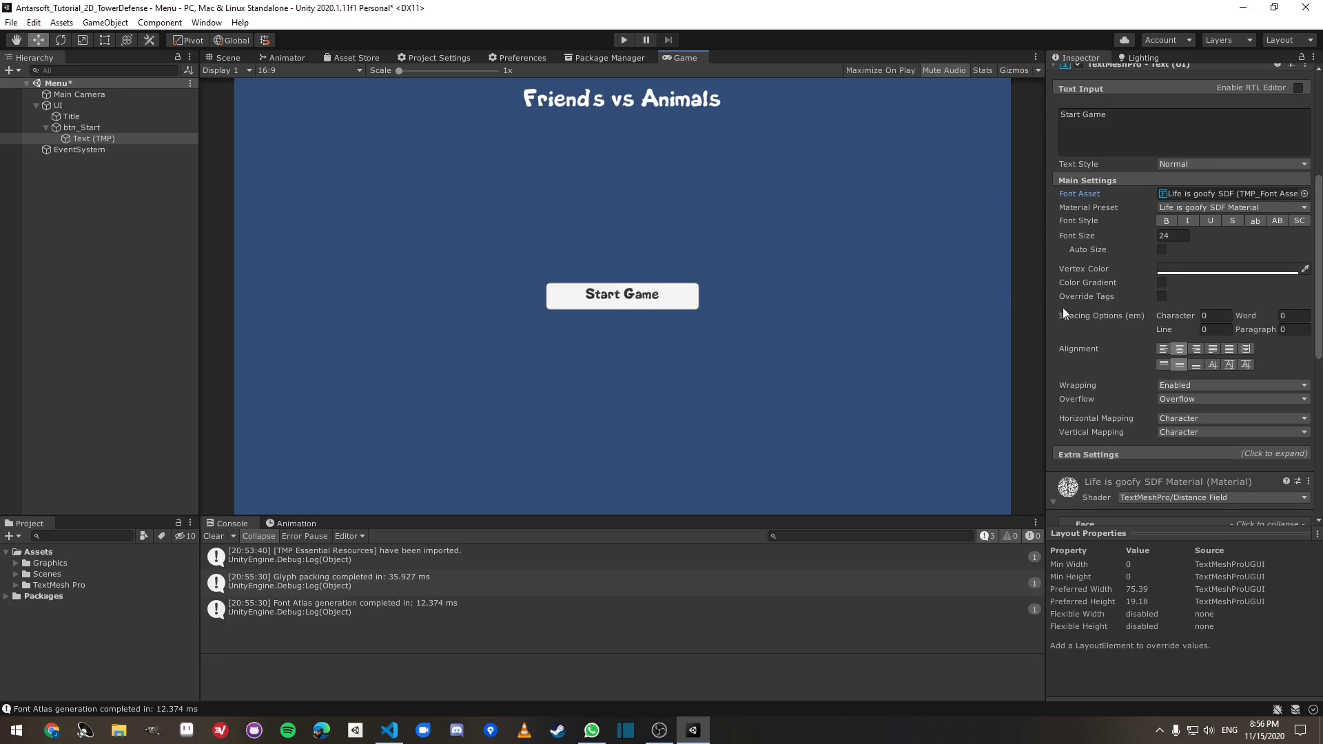
pyautogui.click(1195, 366)
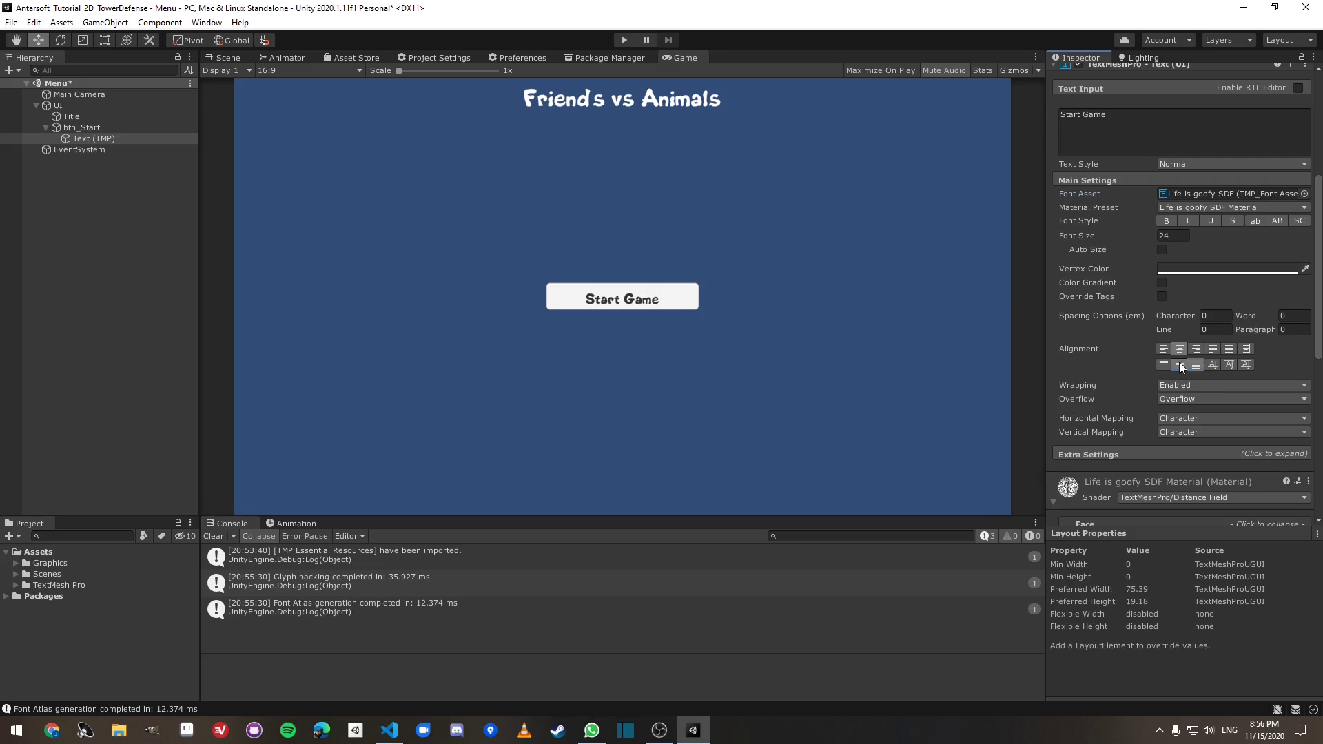
pyautogui.click(1180, 364)
pyautogui.click(1228, 350)
pyautogui.click(1180, 350)
# Step: Try top offsets of 10 and 5 on the btn_Start label, check it in the Game view, and set the top offset to 3
pyautogui.scroll(5, 1155, 196)
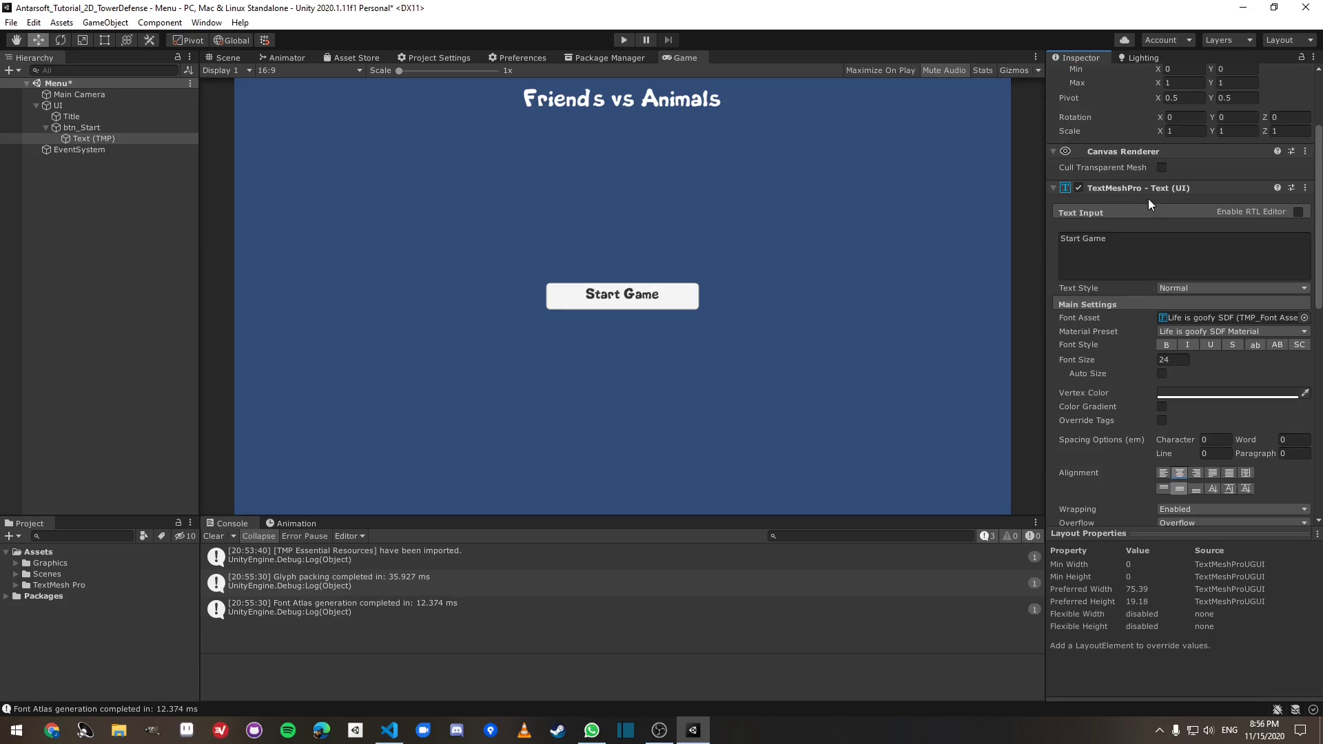
pyautogui.click(227, 57)
pyautogui.doubleClick(115, 138)
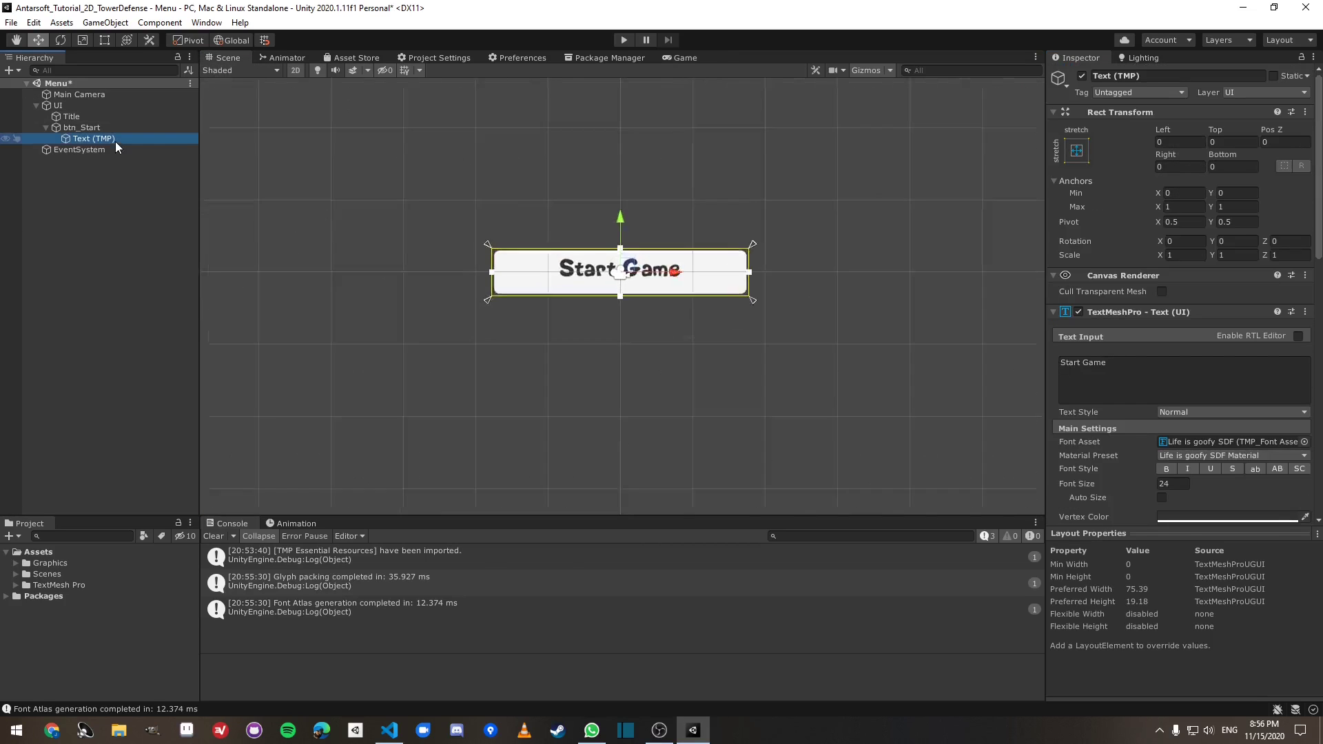
pyautogui.click(1222, 143)
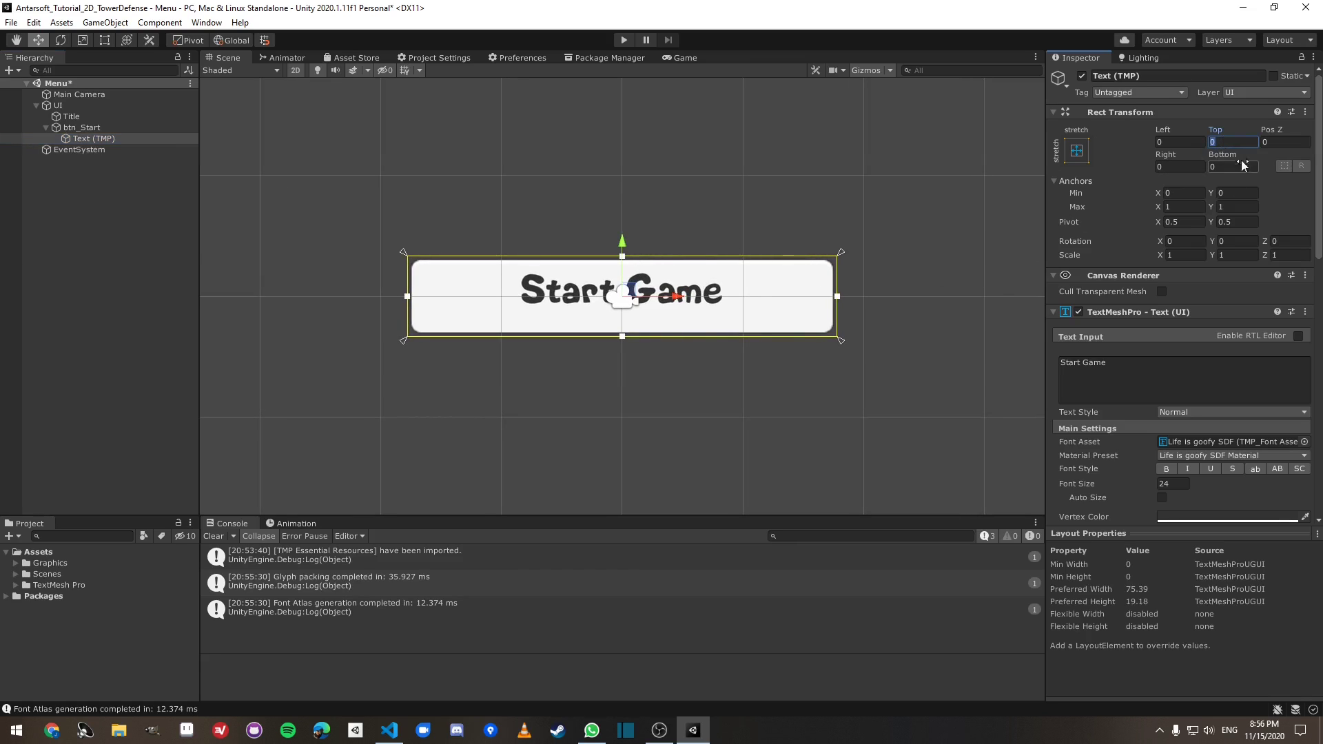
pyautogui.write('10')
pyautogui.doubleClick(1233, 140)
pyautogui.write('5')
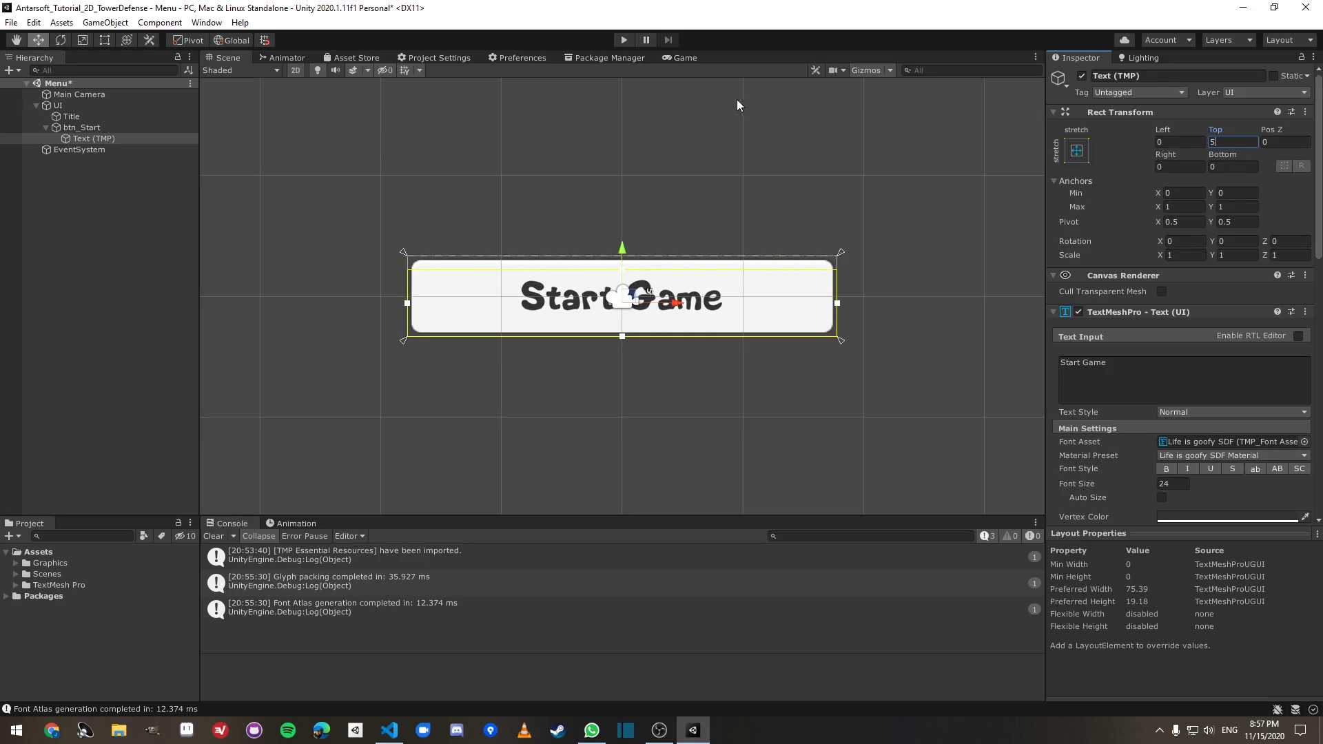
pyautogui.click(680, 58)
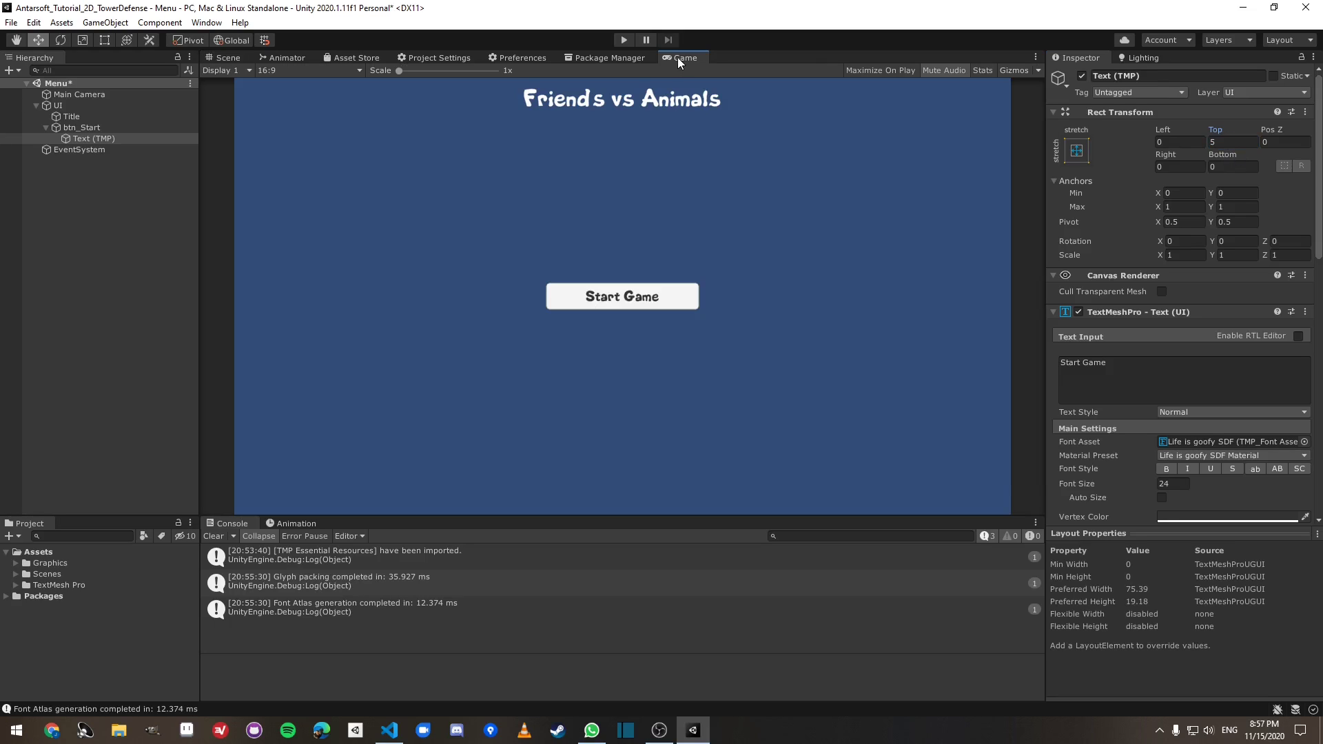
pyautogui.click(224, 58)
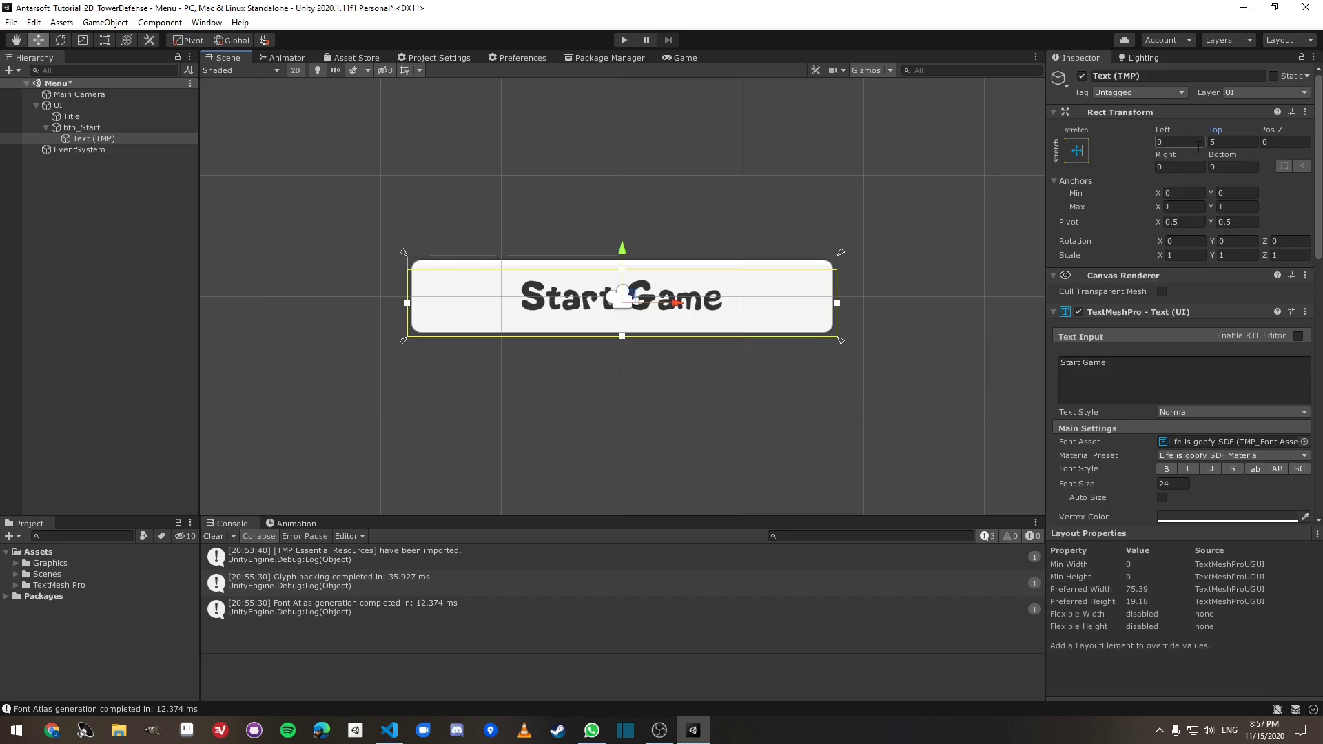
pyautogui.doubleClick(1232, 141)
pyautogui.write('3')
# Step: Rename the text object inside btn_Start as txtStartGame and collapse btn_Start in the hierarchy
pyautogui.click(141, 128)
pyautogui.click(139, 138)
pyautogui.click(122, 138)
pyautogui.write('StartGame')
pyautogui.press('Home')
pyautogui.write('txt')
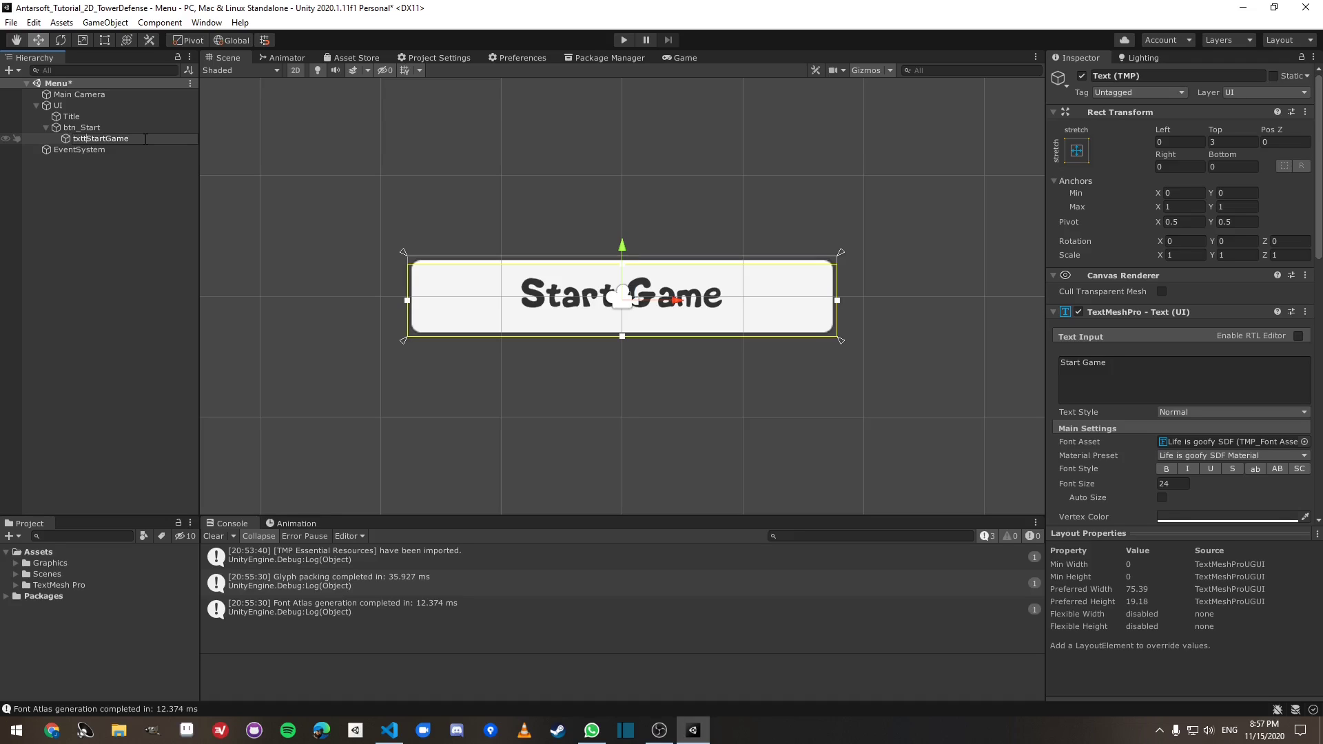
pyautogui.press('Return')
pyautogui.press('Left')
pyautogui.press('Left')
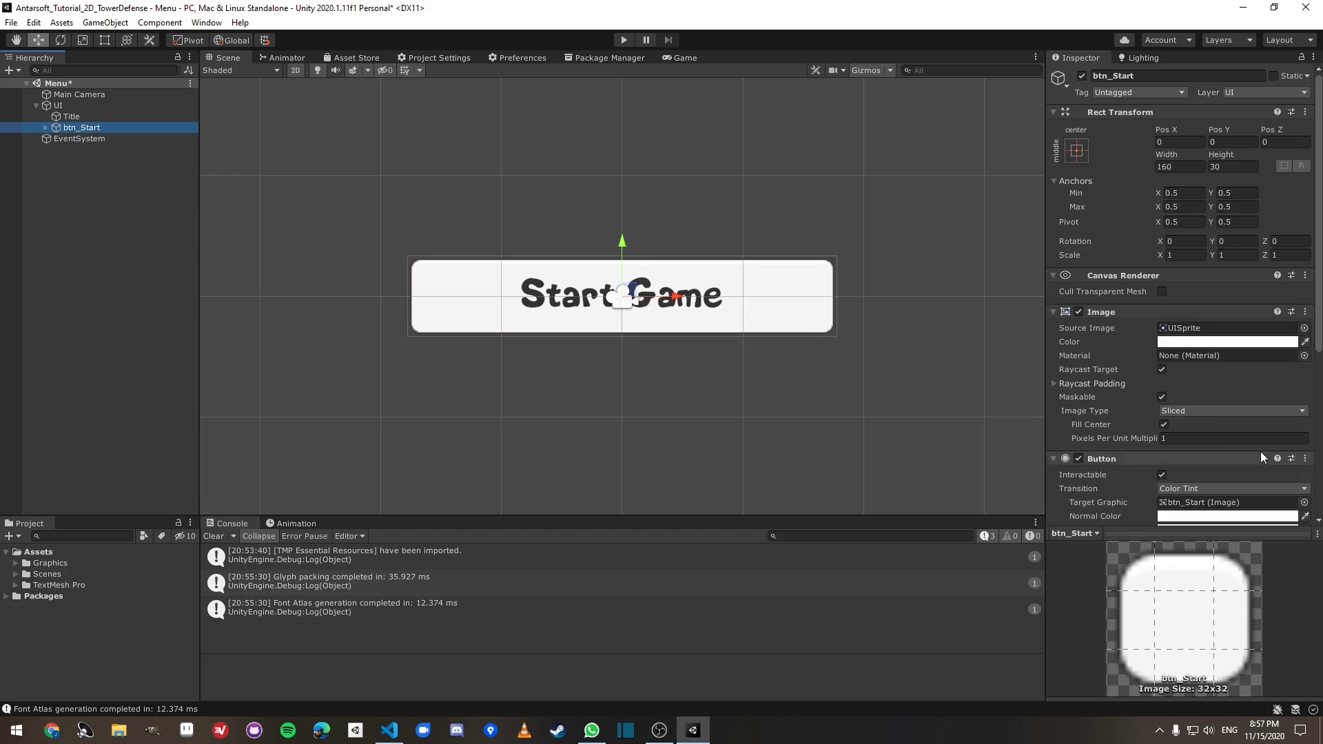
pyautogui.scroll(-5, 1222, 408)
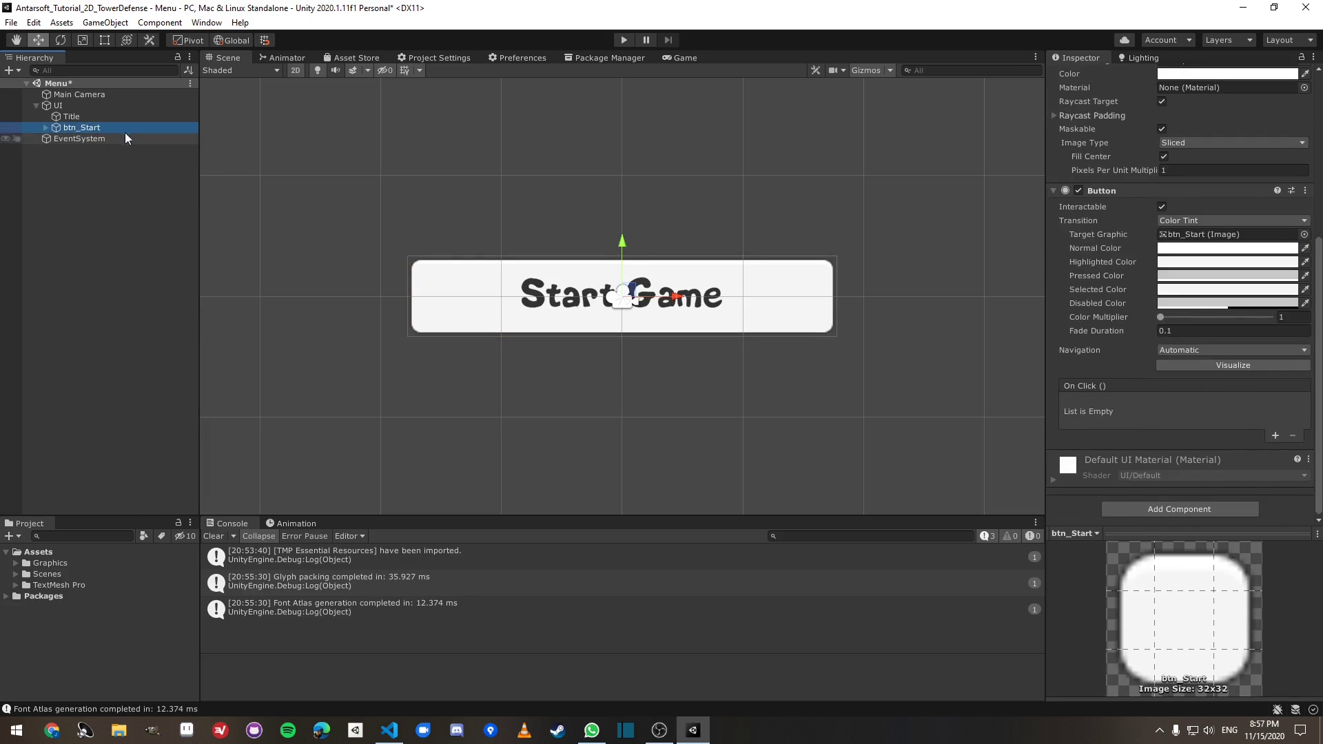
pyautogui.scroll(3, 1223, 276)
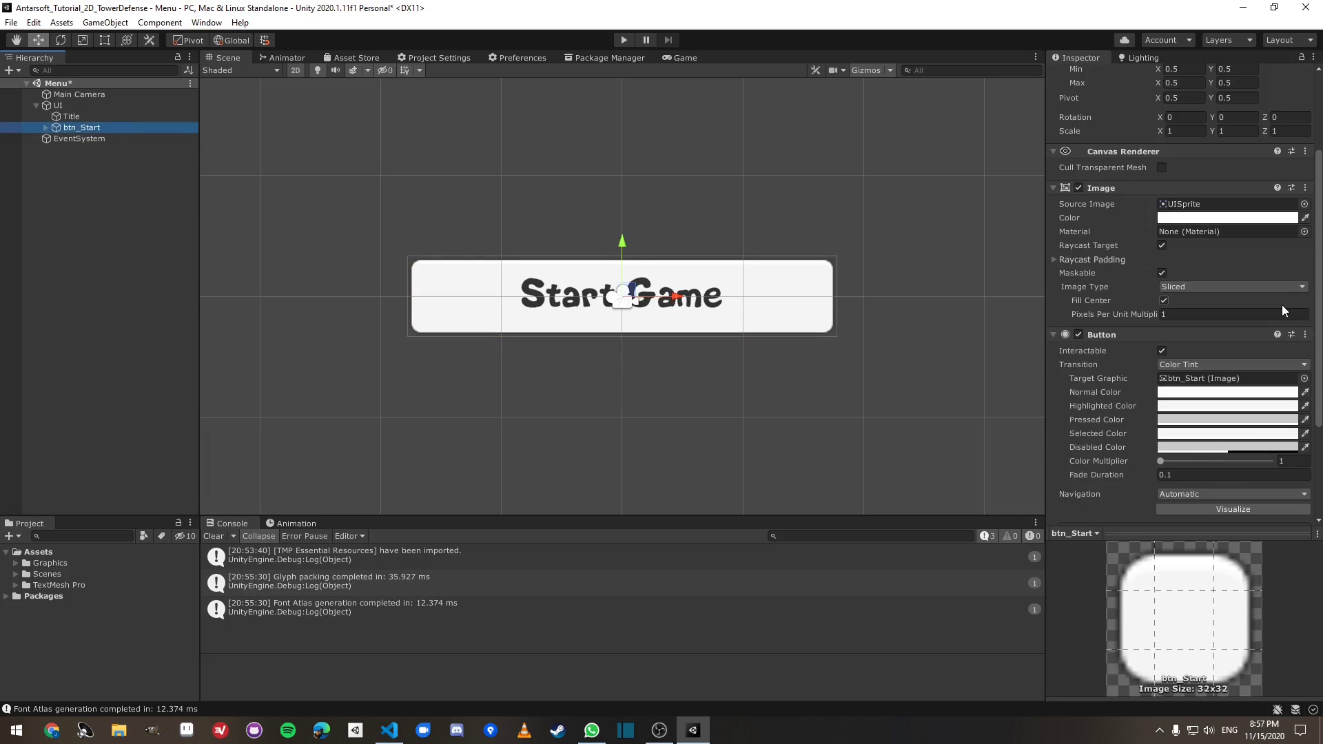
pyautogui.click(1304, 204)
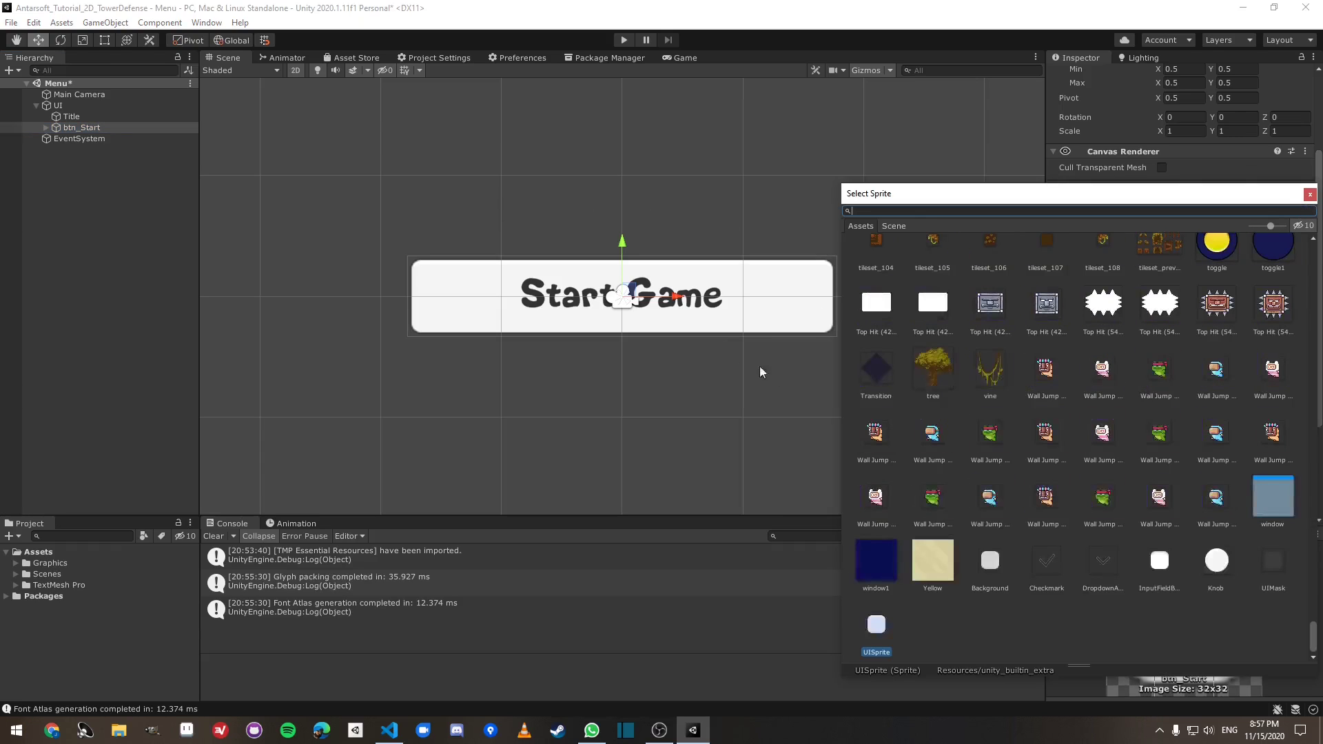
pyautogui.press('Escape')
# Step: Expand the Graphics and Blue Cartoon UI asset folders and select the Atlas texture
pyautogui.doubleClick(47, 564)
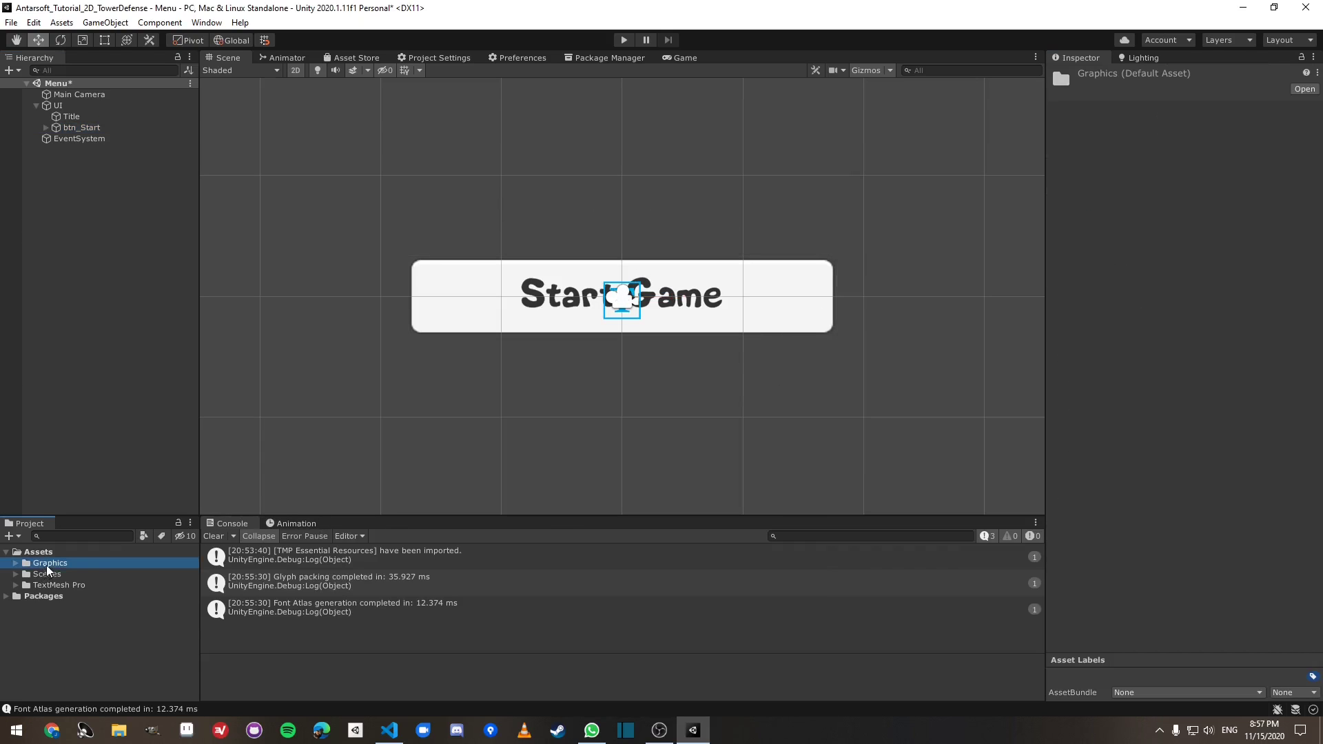
pyautogui.press('Down')
pyautogui.press('Down')
pyautogui.press('Right')
pyautogui.press('Down')
pyautogui.press('Down')
pyautogui.press('Down')
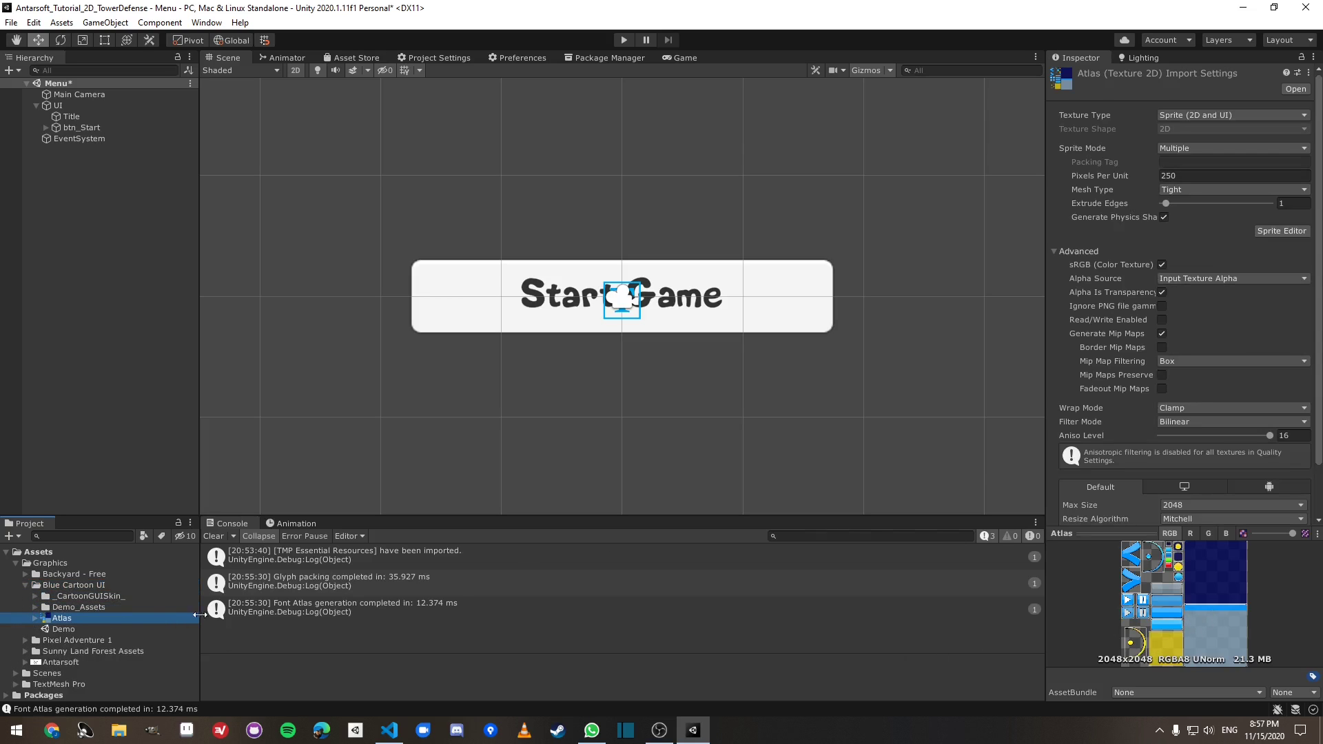
# Step: Examine the locked, pressed, normal and hover button sprites of the Atlas texture in the Sprite Editor
pyautogui.click(1270, 233)
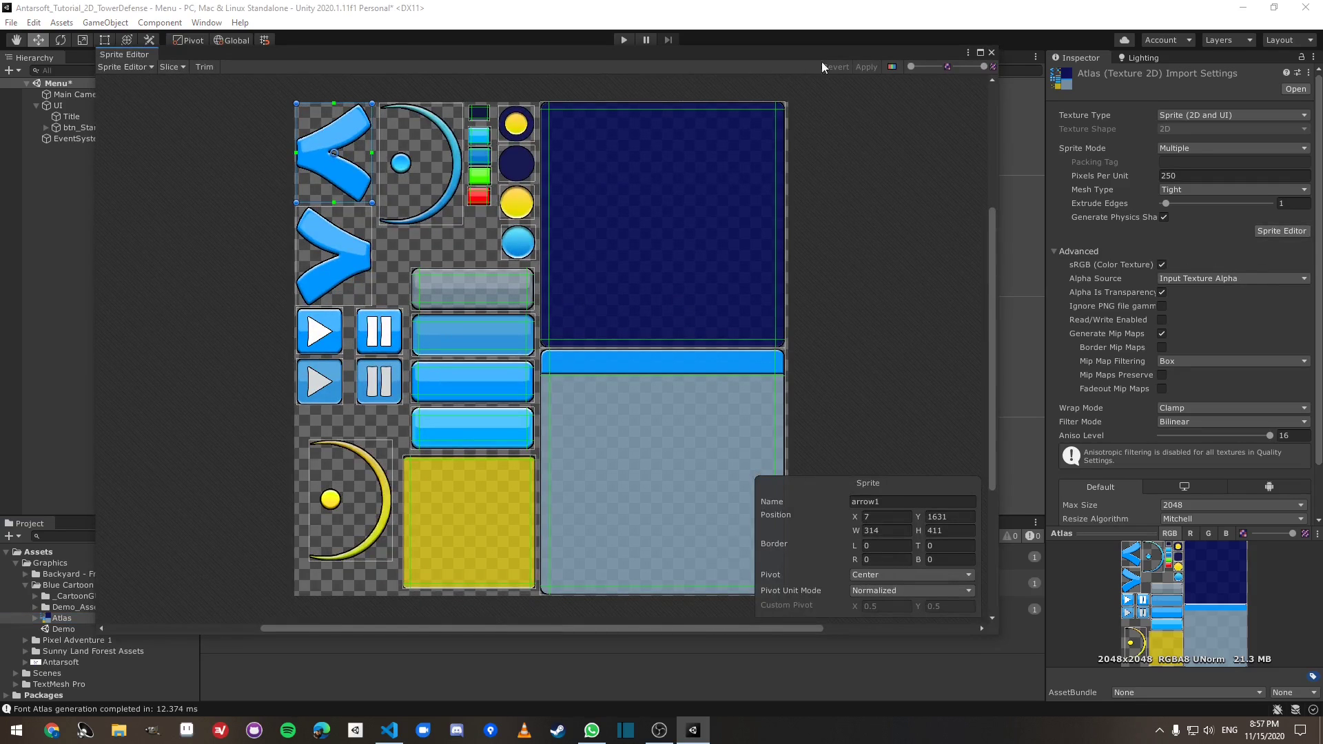
pyautogui.click(892, 67)
pyautogui.click(892, 67)
pyautogui.click(473, 301)
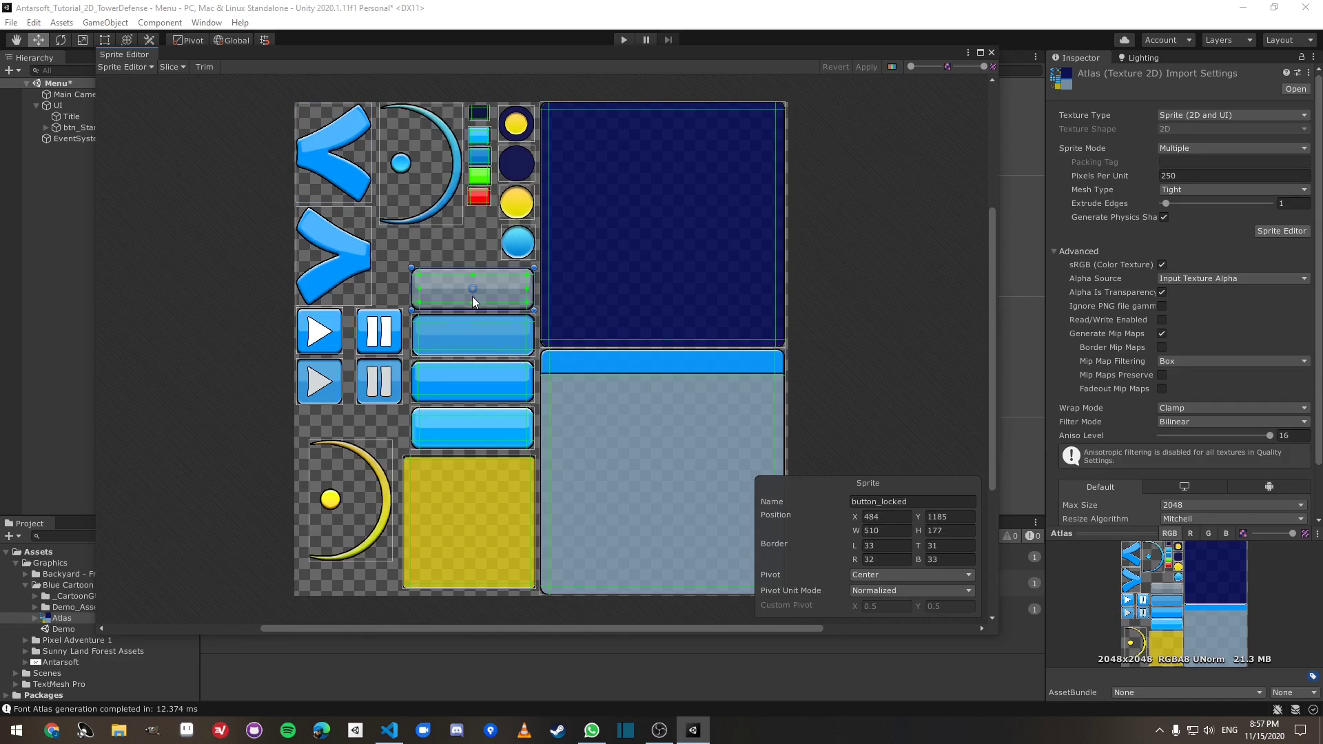
pyautogui.click(483, 332)
pyautogui.click(494, 375)
pyautogui.click(501, 425)
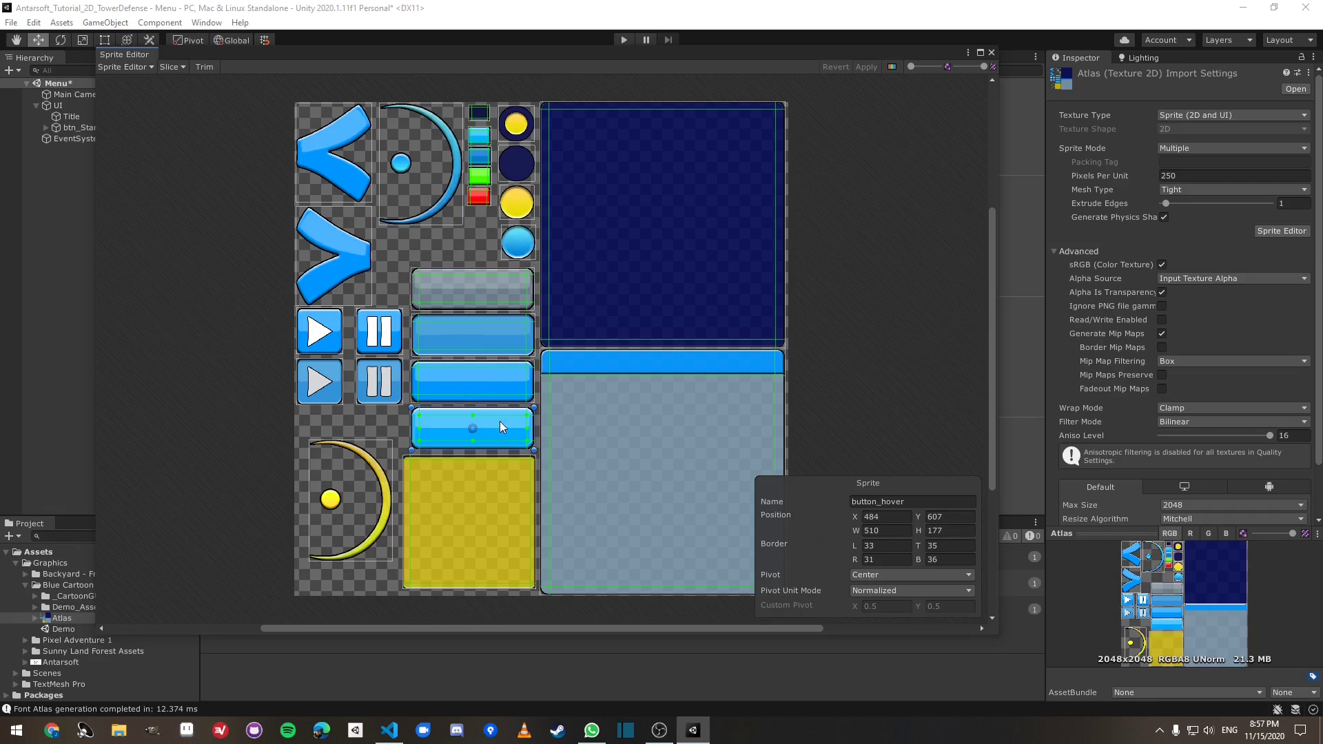
pyautogui.click(992, 52)
# Step: Compare the button and button_hover sprites on btn_Start and assign button as its source image
pyautogui.scroll(-2, 457, 241)
pyautogui.click(79, 139)
pyautogui.click(81, 127)
pyautogui.click(1305, 328)
pyautogui.write('butt')
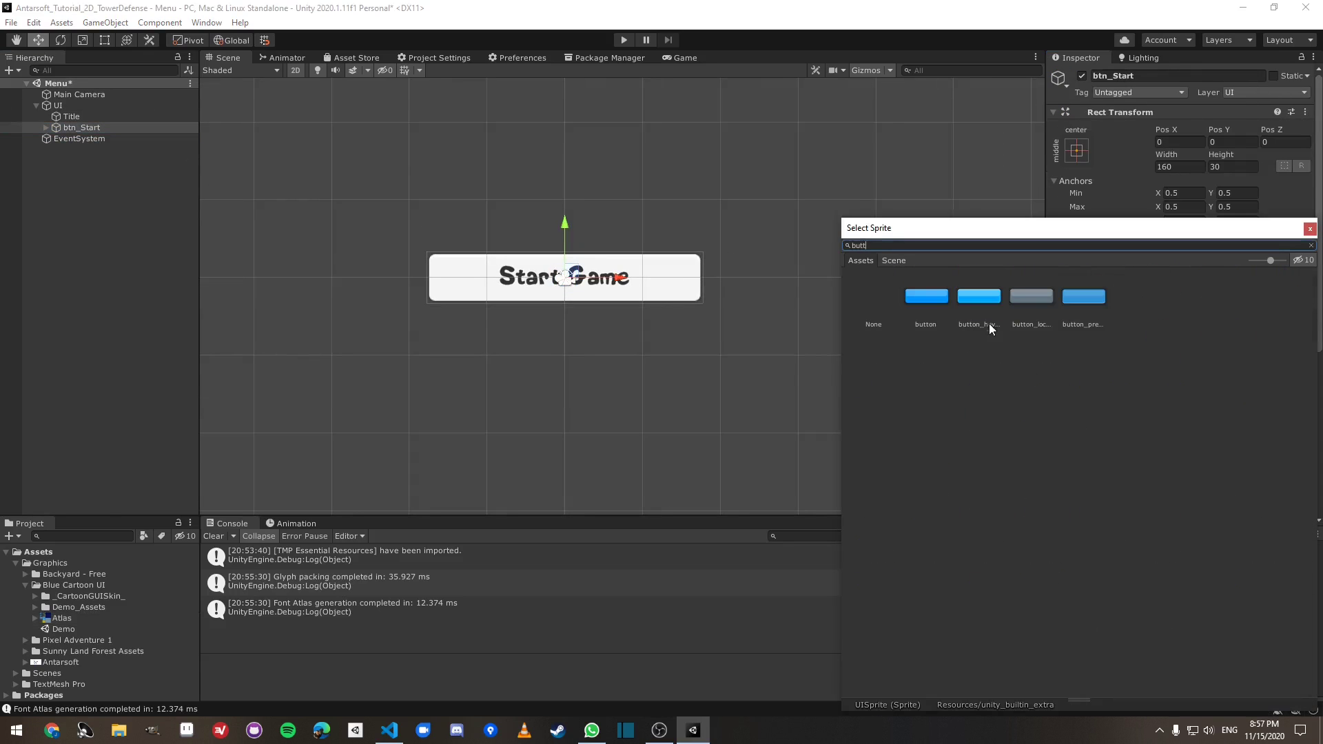
pyautogui.click(927, 298)
pyautogui.click(979, 297)
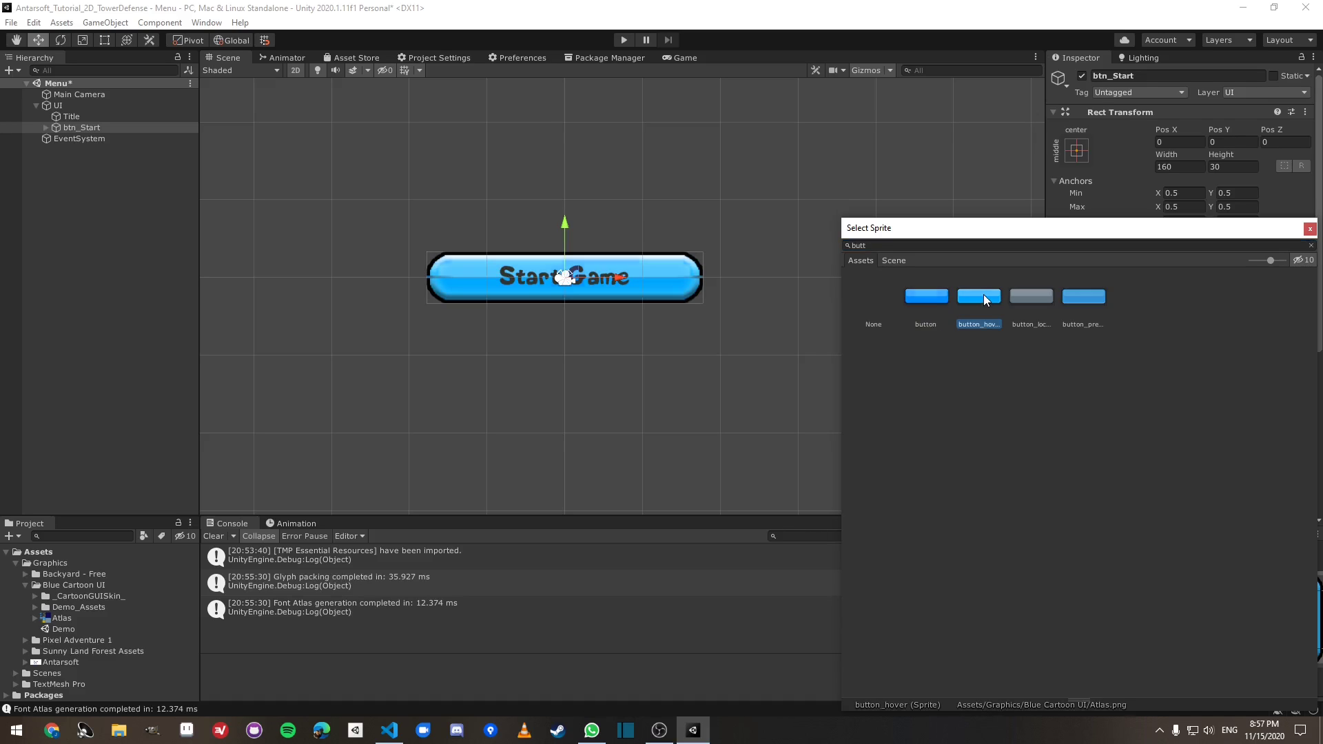
pyautogui.click(943, 304)
pyautogui.click(983, 302)
pyautogui.doubleClick(940, 303)
# Step: Try moving btn_Start downward in the scene, and undo the move
pyautogui.scroll(2, 697, 301)
pyautogui.moveTo(697, 301); pyautogui.dragTo(833, 335, button='middle')
pyautogui.scroll(3, 733, 317)
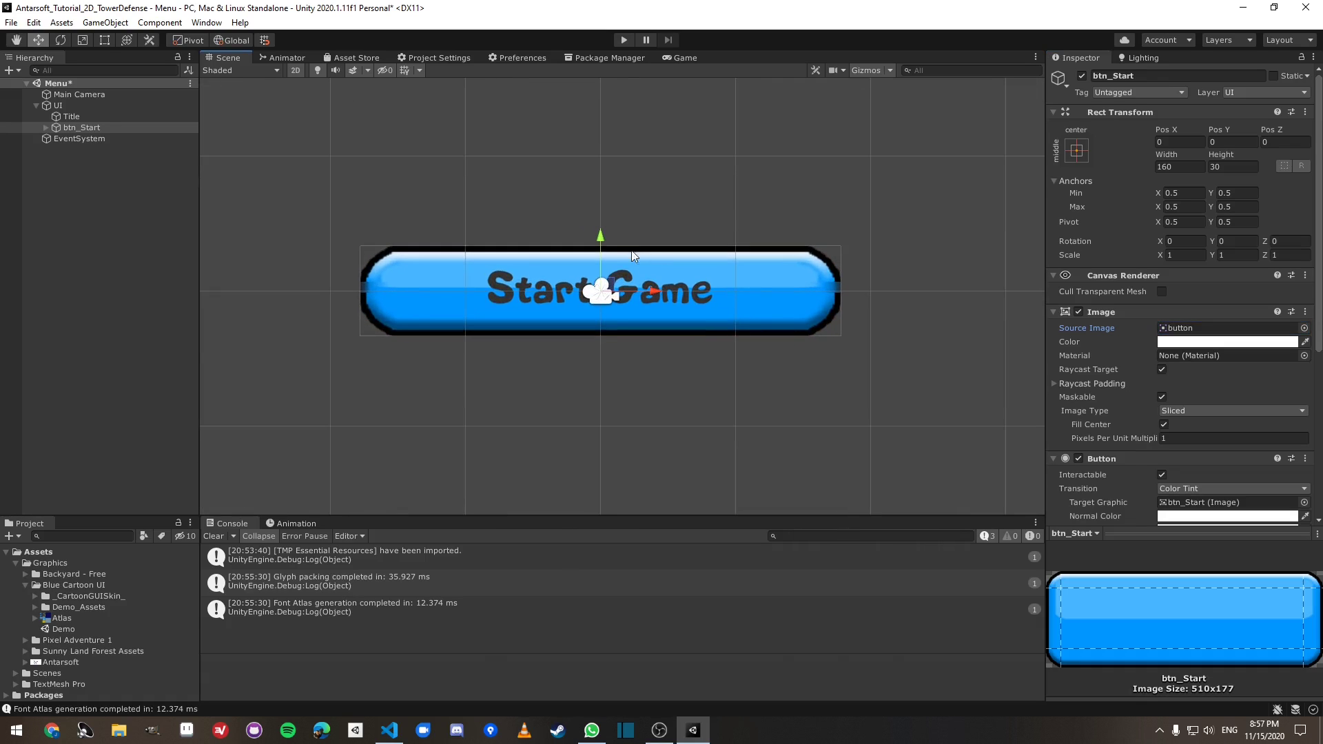
pyautogui.moveTo(604, 246); pyautogui.dragTo(604, 274)
pyautogui.hotkey('ctrl', 'z')
# Step: Examine the Atlas button sprites and their borders in the Sprite Editor, and review the texture's import settings
pyautogui.click(1213, 328)
pyautogui.click(61, 618)
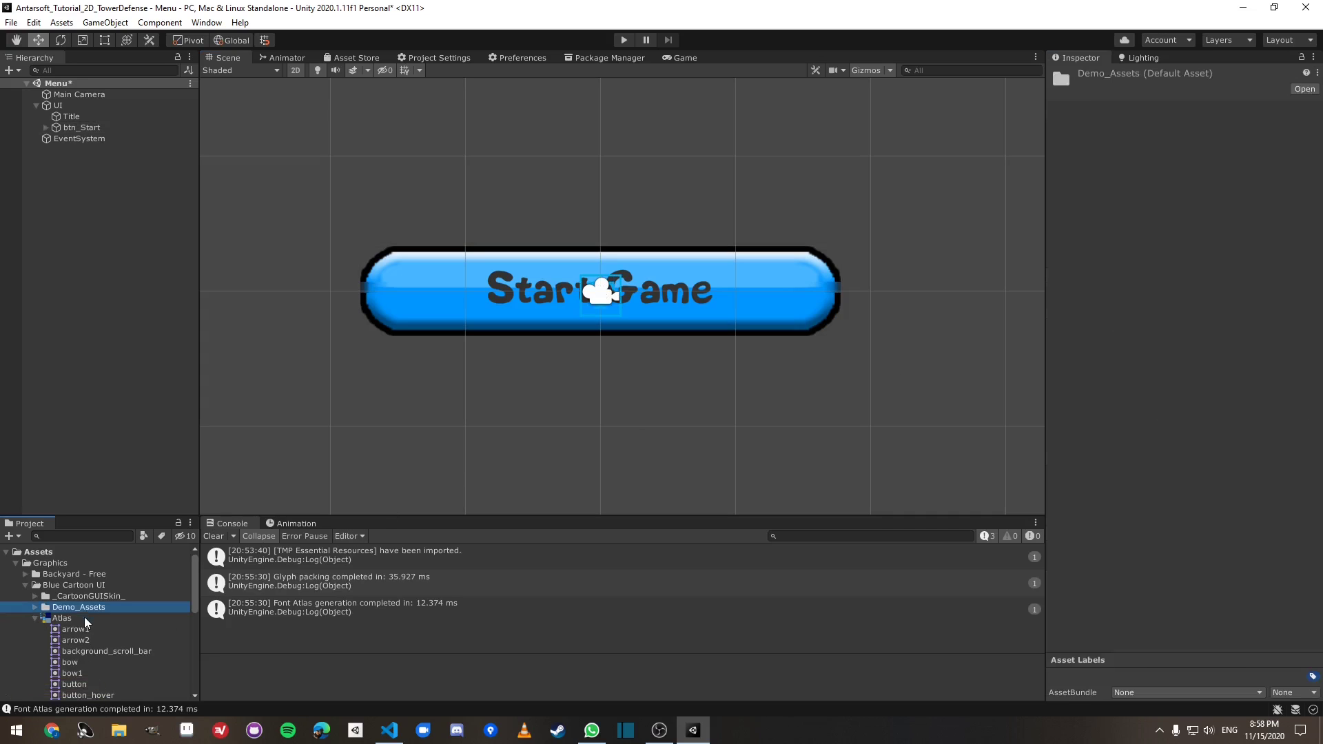
pyautogui.click(1282, 231)
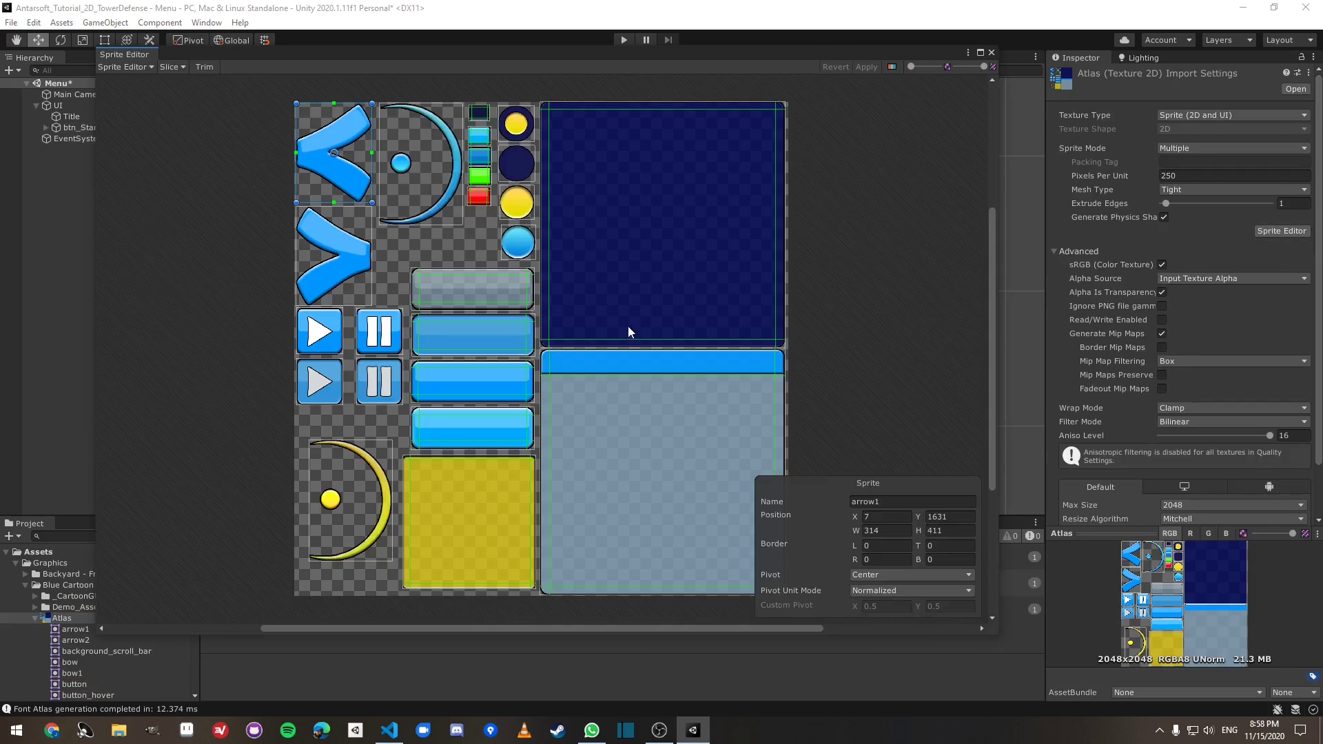
pyautogui.scroll(6, 483, 312)
pyautogui.scroll(-2, 559, 234)
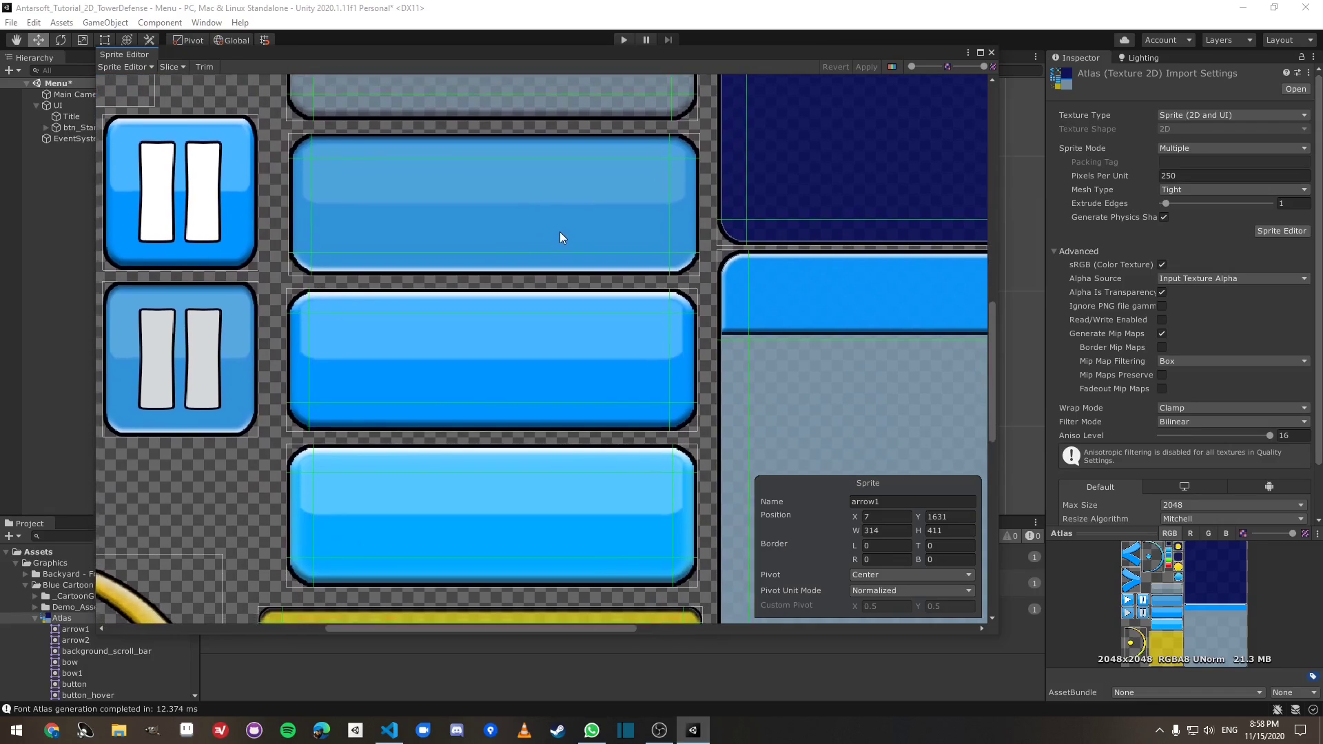
pyautogui.scroll(-3, 612, 319)
pyautogui.scroll(-2, 1185, 439)
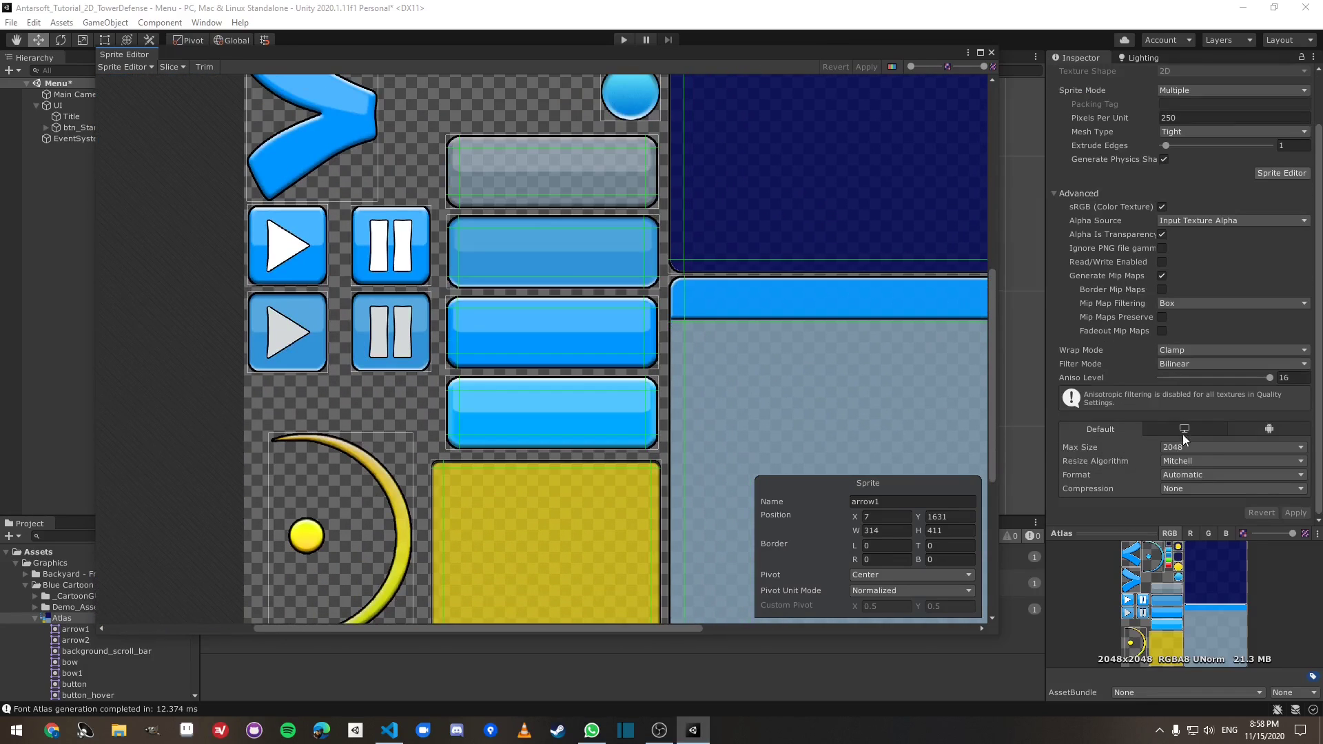
pyautogui.scroll(-1, 769, 362)
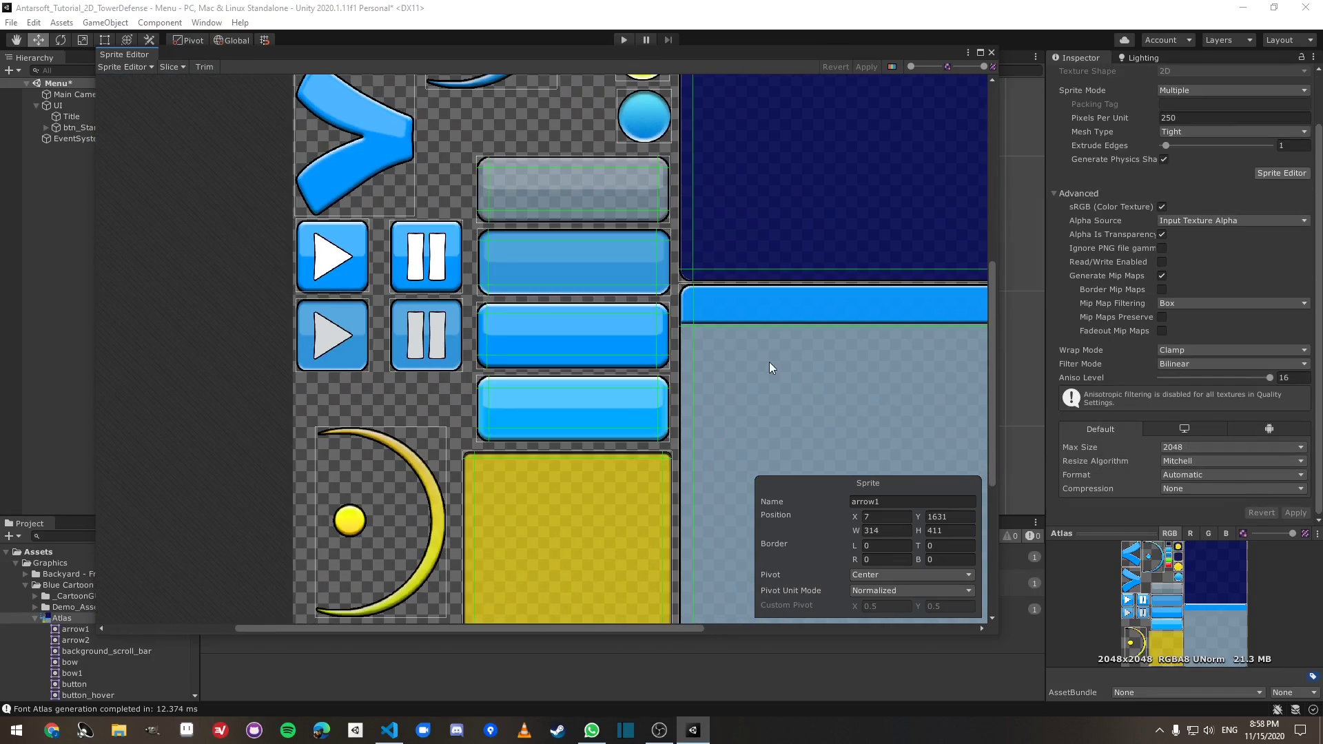
pyautogui.click(991, 53)
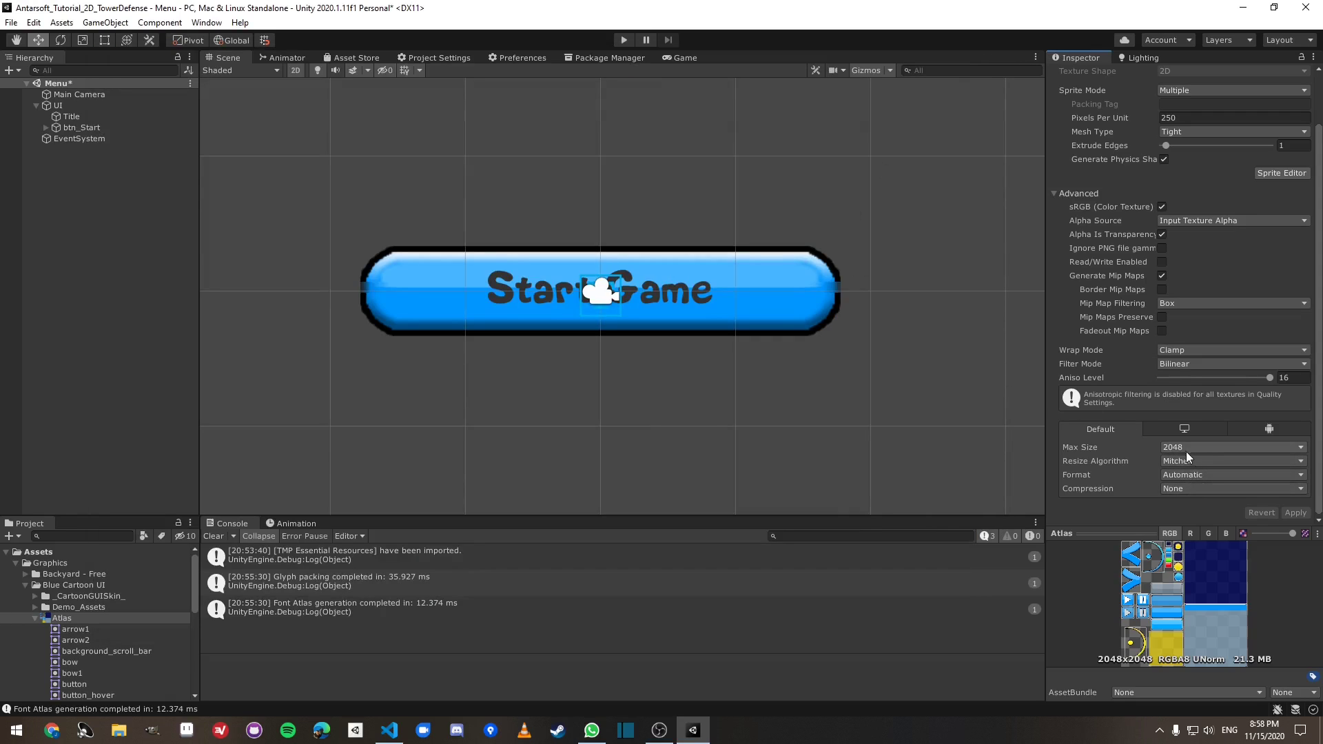
pyautogui.scroll(2, 1175, 337)
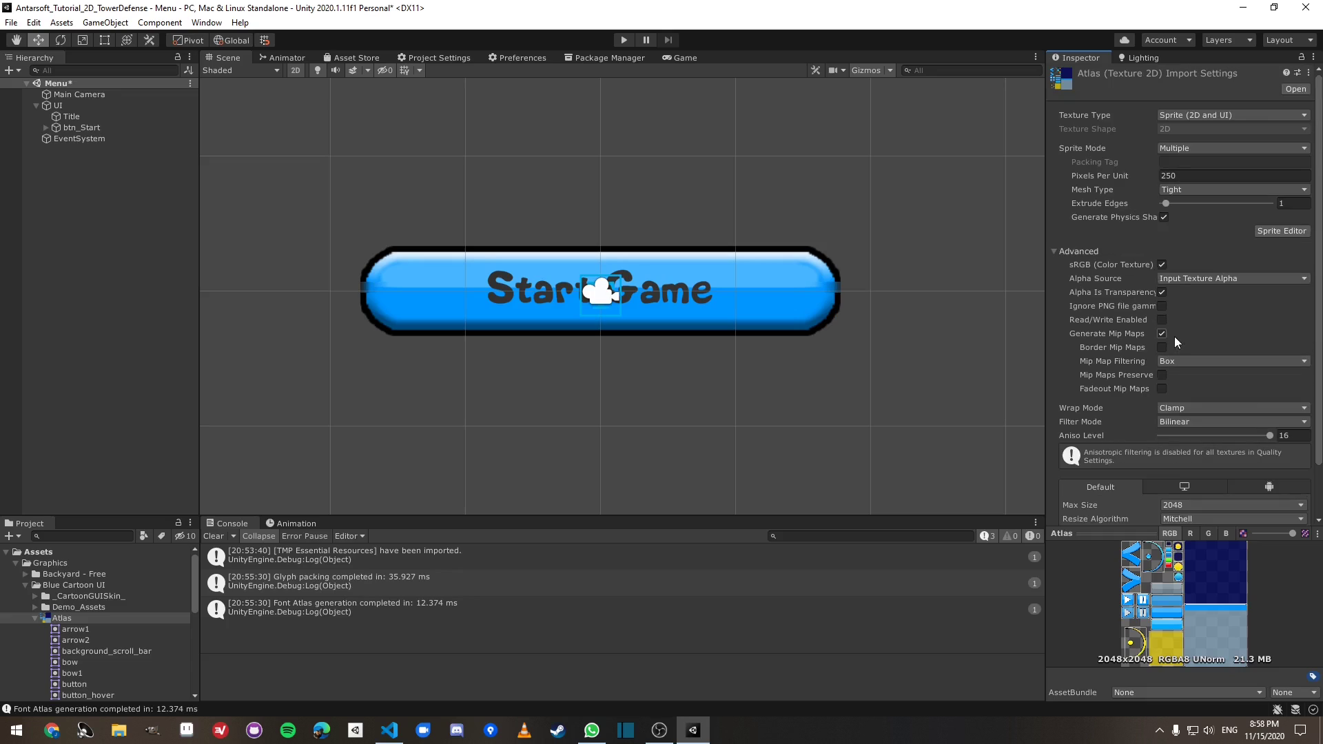
# Step: Try the Simple image type on btn_Start and restore Sliced
pyautogui.click(701, 304)
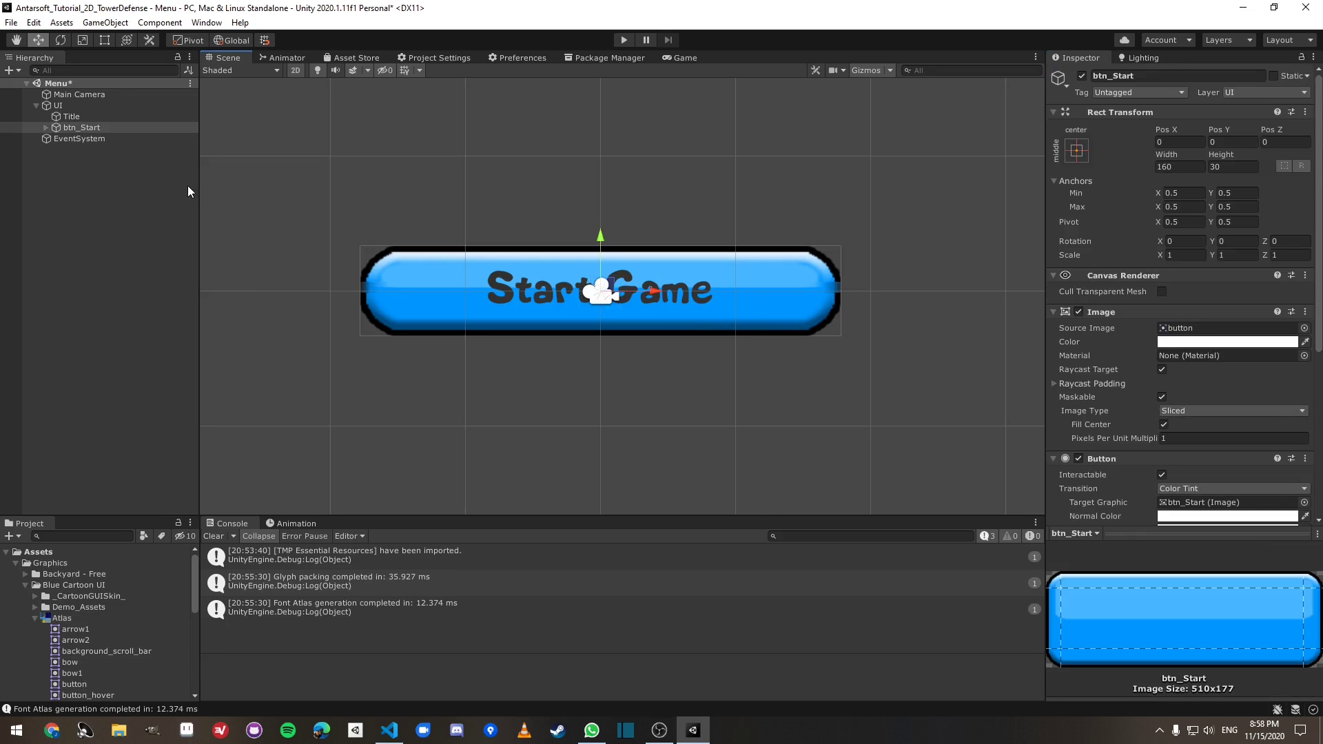
pyautogui.click(1172, 411)
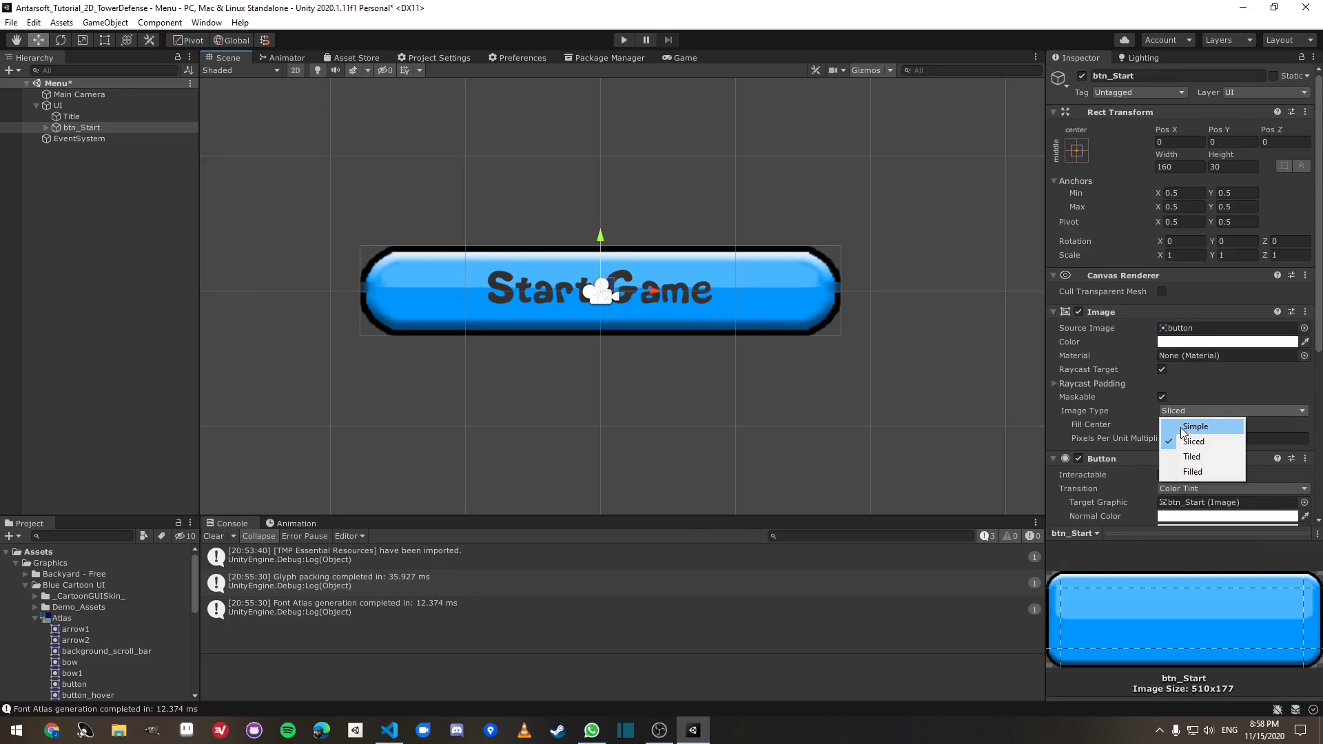
pyautogui.click(1184, 430)
pyautogui.click(1183, 411)
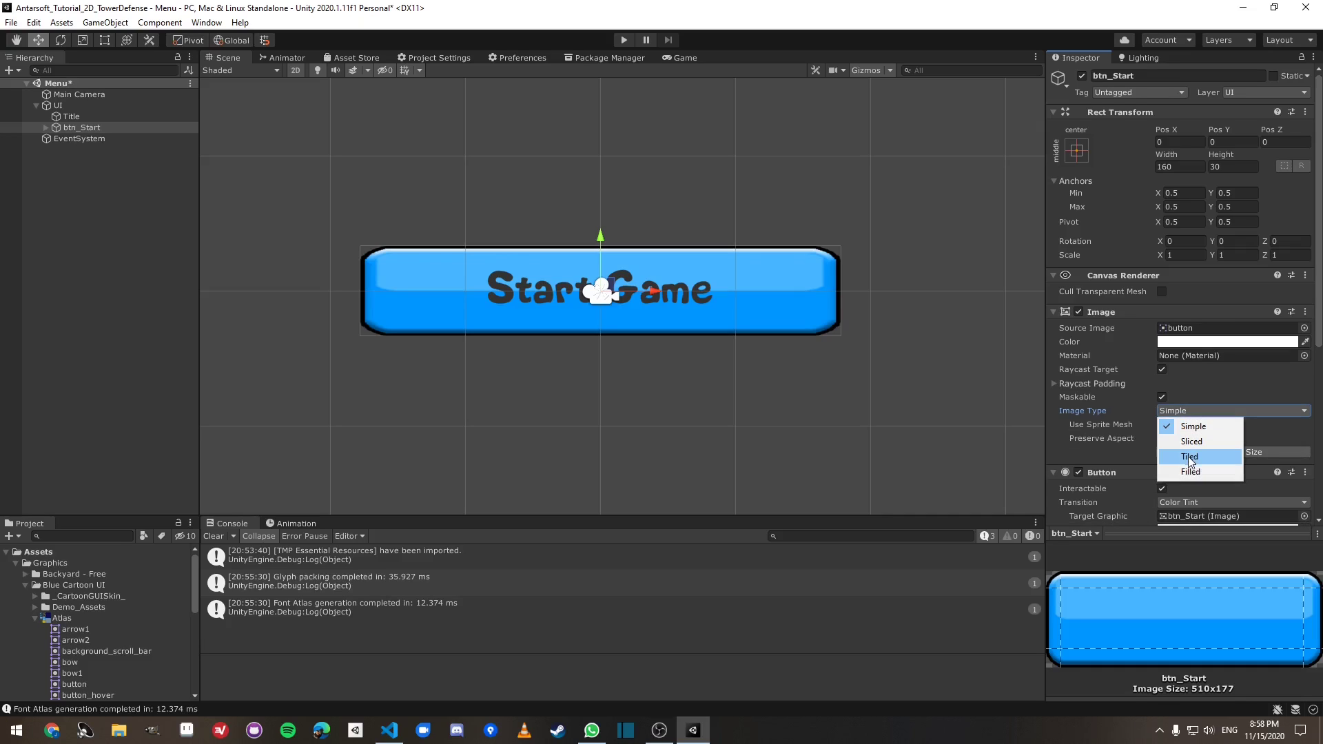
pyautogui.click(1192, 441)
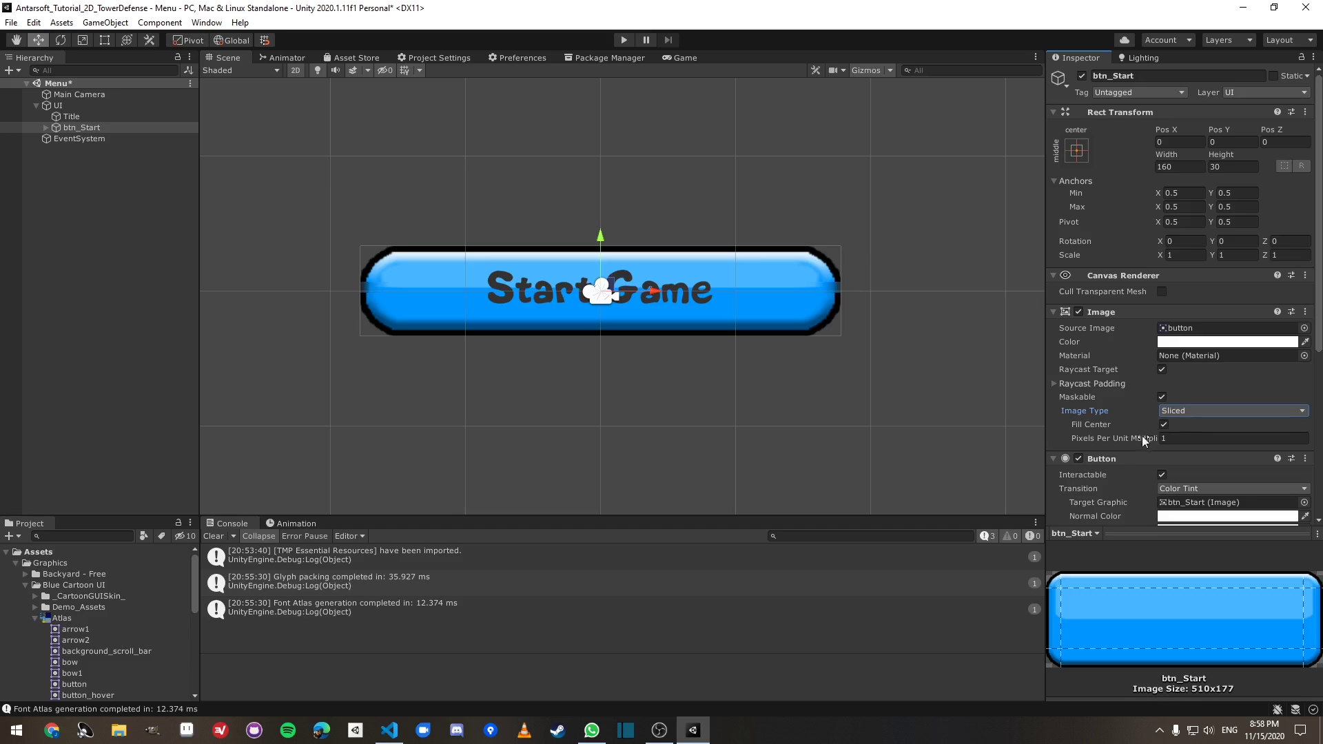
# Step: Try pixels-per-unit multipliers of 2 and 1.5 on the btn_Start image, restore 1, and switch Fill Center off and on again
pyautogui.moveTo(1143, 437); pyautogui.dragTo(1169, 444)
pyautogui.doubleClick(1180, 441)
pyautogui.write('2')
pyautogui.press('BackSpace')
pyautogui.write('1.5')
pyautogui.press('BackSpace')
pyautogui.press('BackSpace')
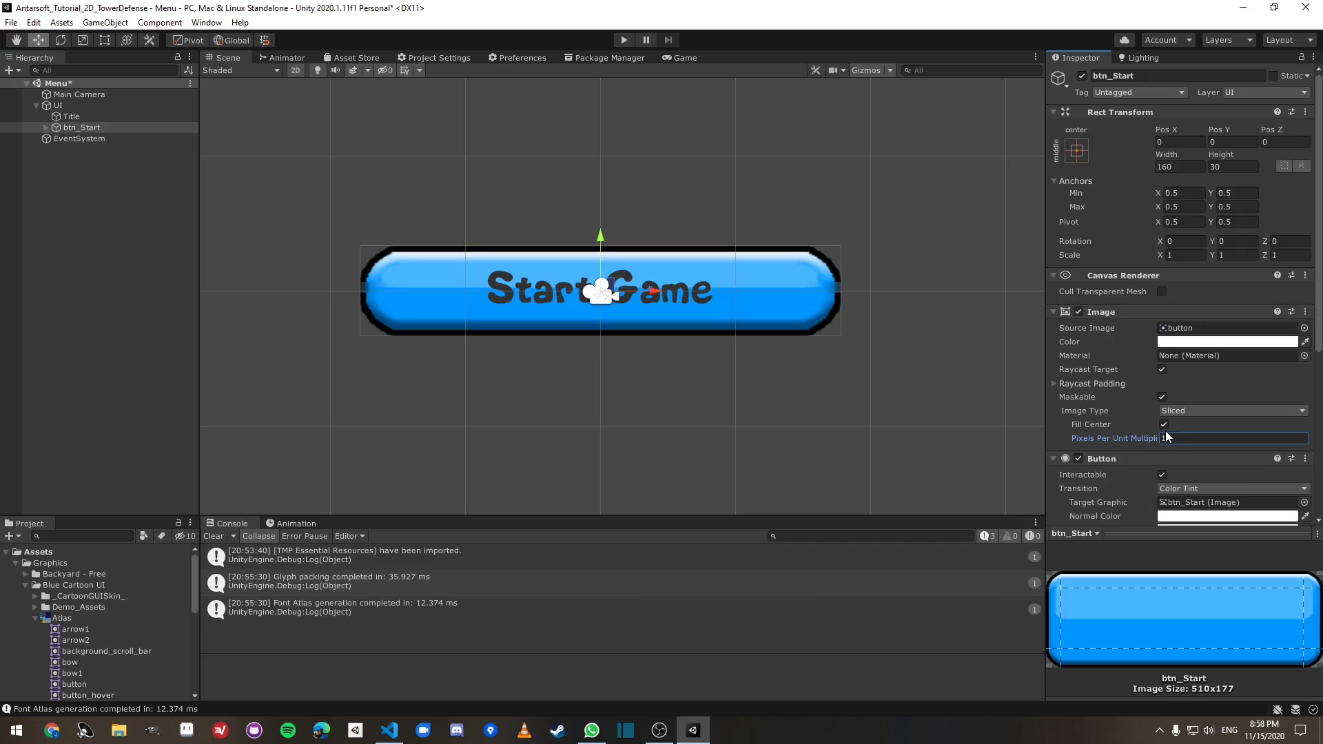
pyautogui.click(1164, 426)
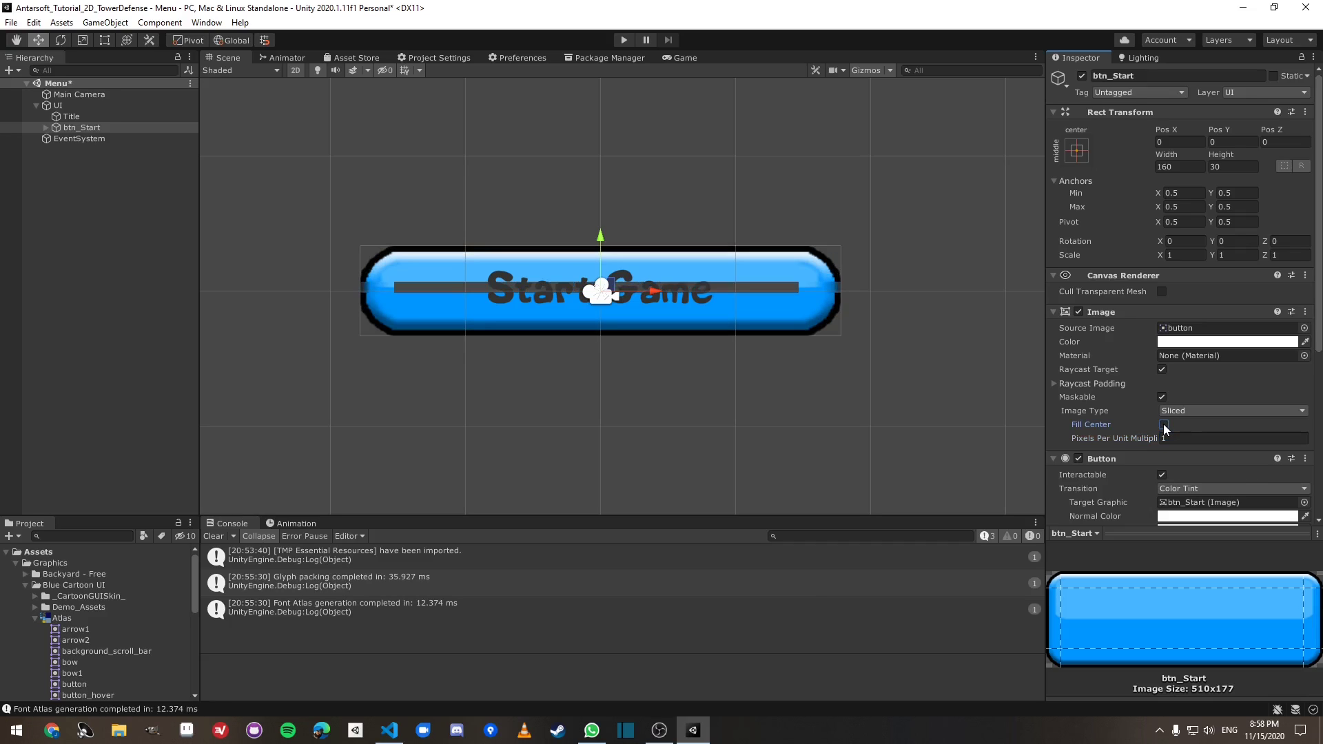
pyautogui.click(1164, 425)
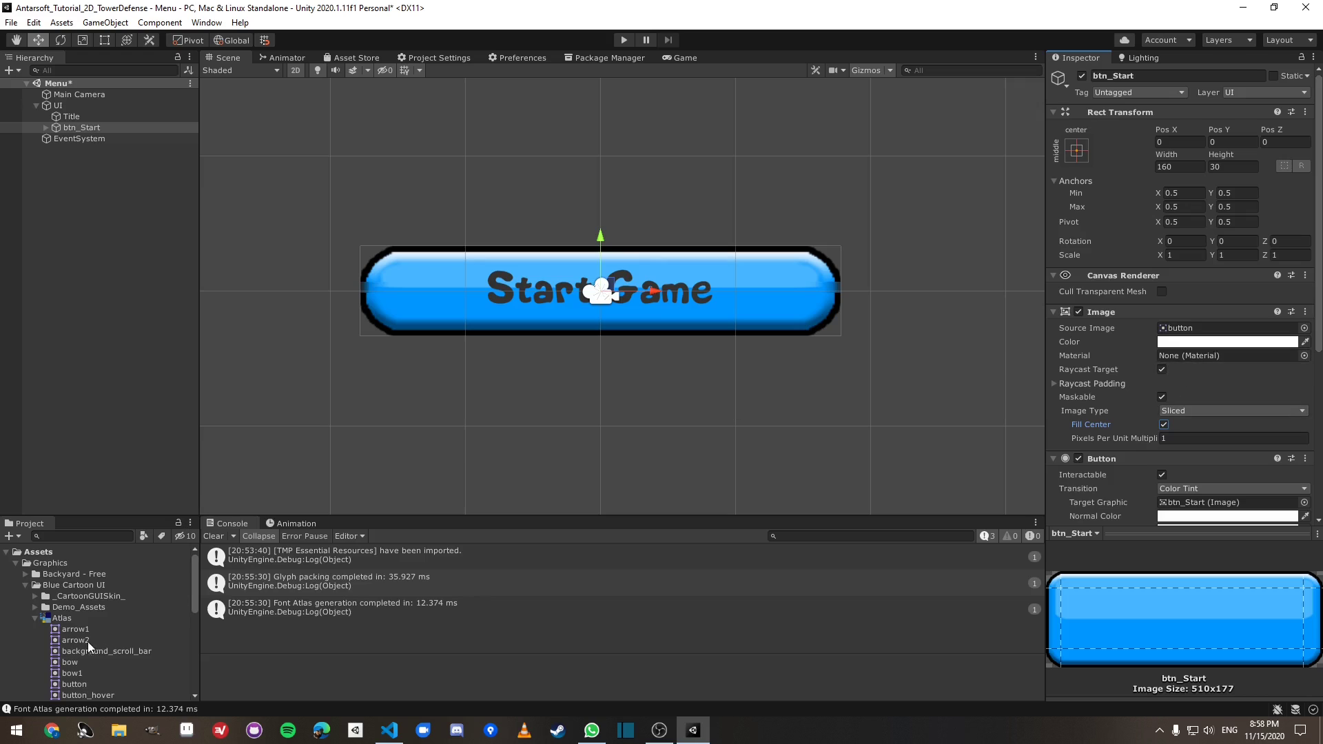
# Step: Inspect the border settings of the Atlas's button sprite in the Sprite Editor
pyautogui.click(82, 619)
pyautogui.click(1282, 230)
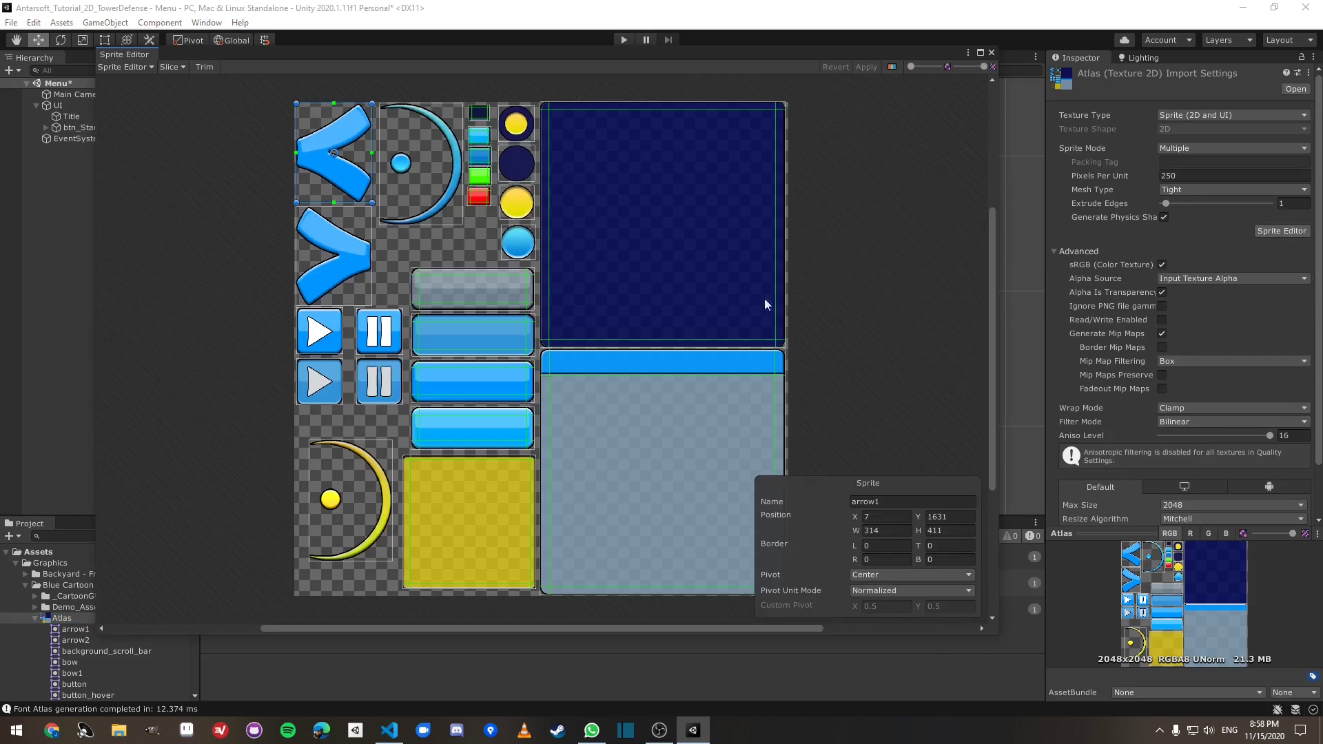
pyautogui.scroll(4, 510, 350)
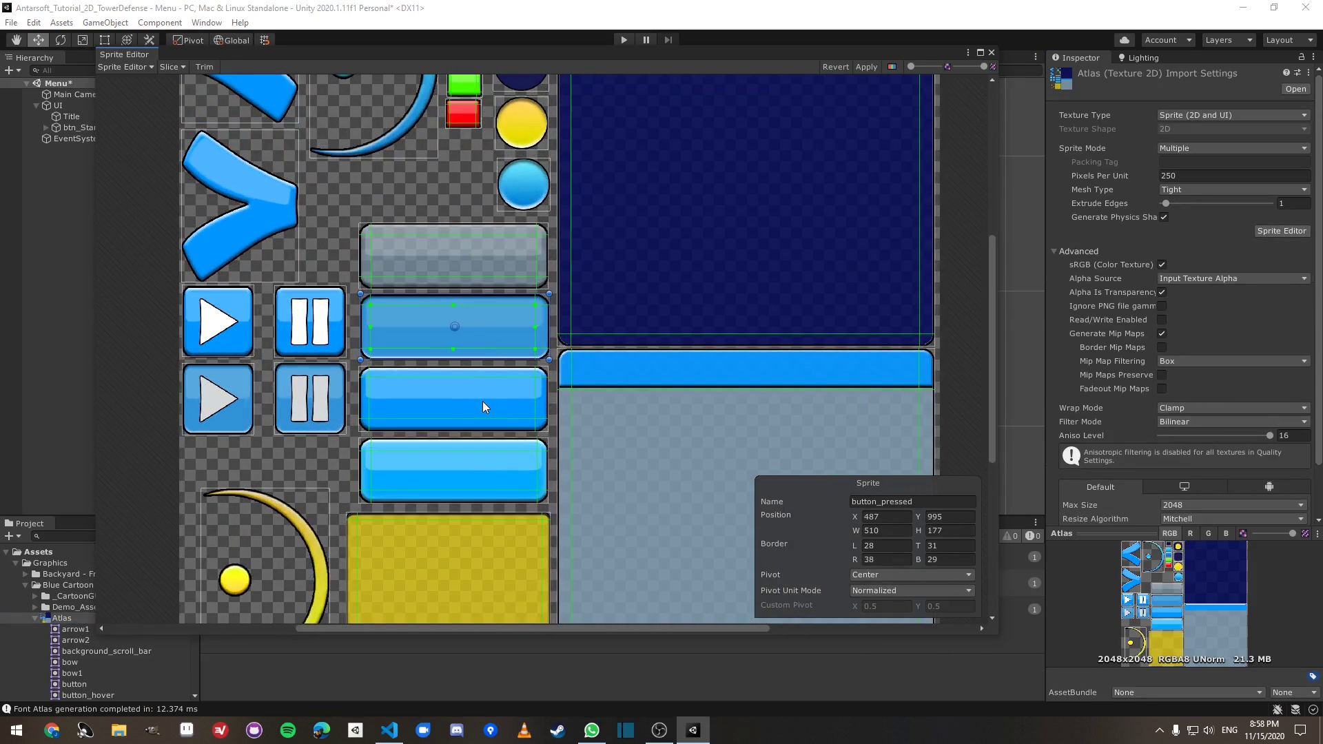
pyautogui.click(482, 402)
pyautogui.scroll(2, 482, 410)
pyautogui.scroll(3, 483, 416)
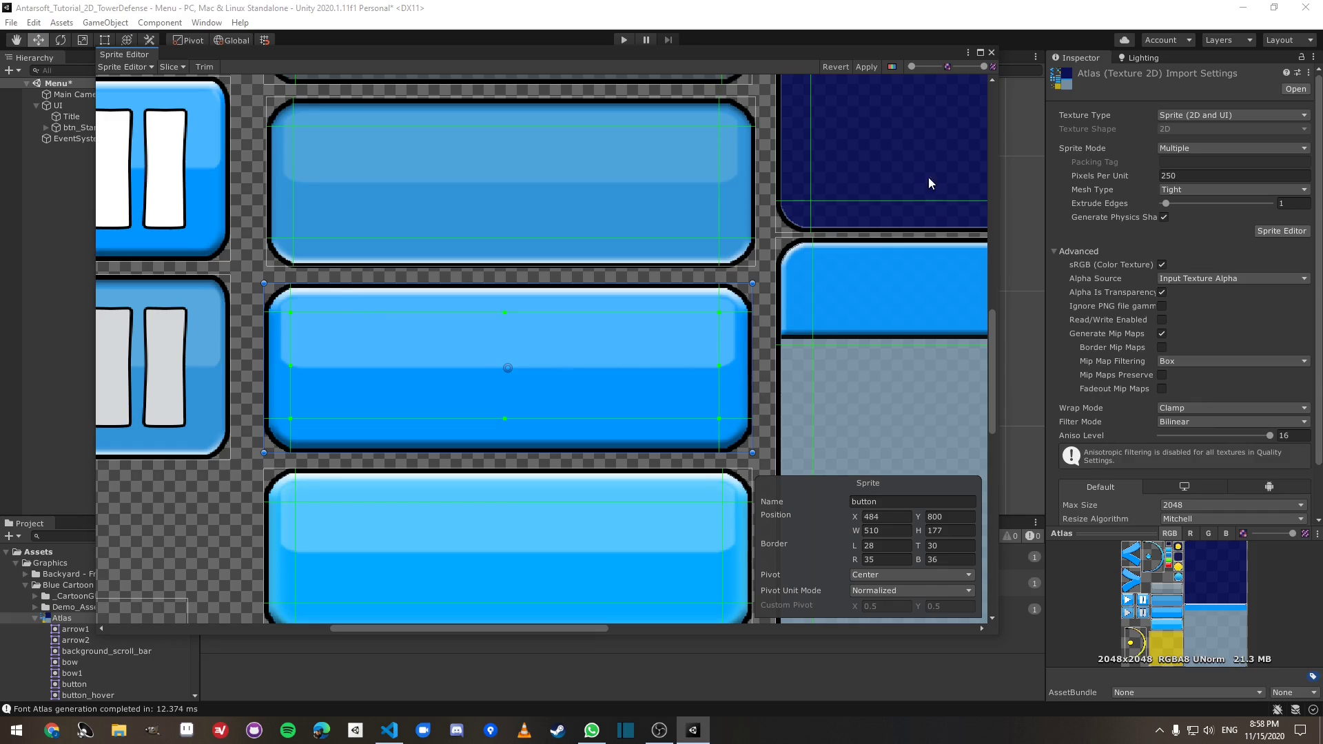
pyautogui.scroll(-4, 863, 265)
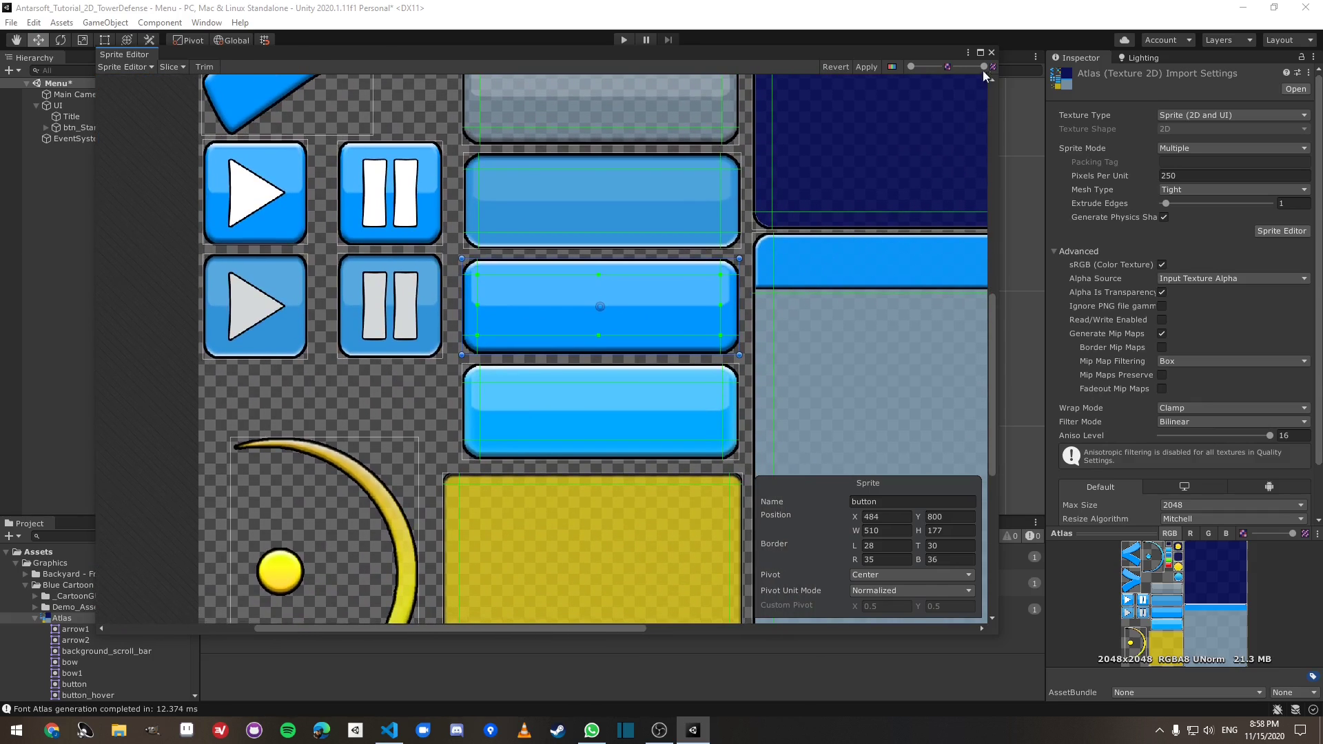
pyautogui.click(992, 52)
pyautogui.click(718, 403)
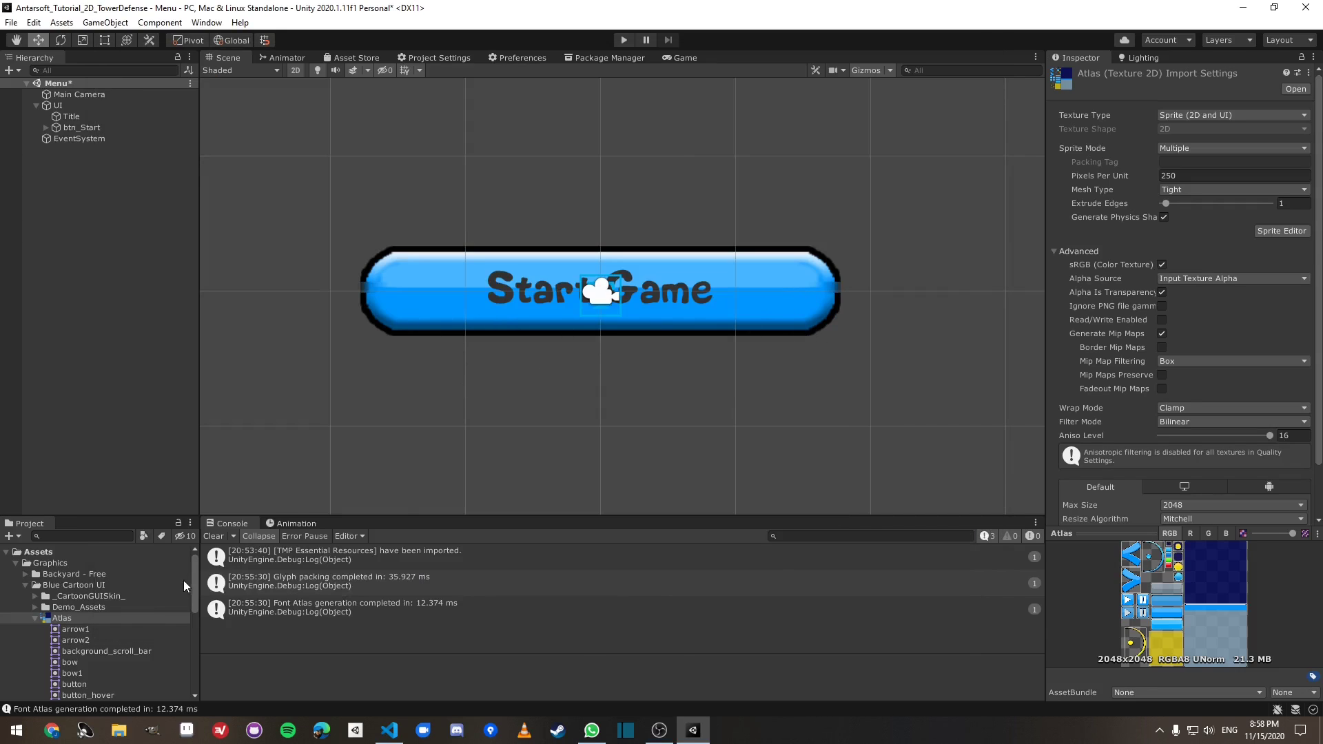
pyautogui.click(35, 619)
# Step: Set btn_Start's pixels-per-unit multiplier to 1.5 after trying 2, 1.2 and 1.3, keeping the Sliced image type
pyautogui.click(521, 332)
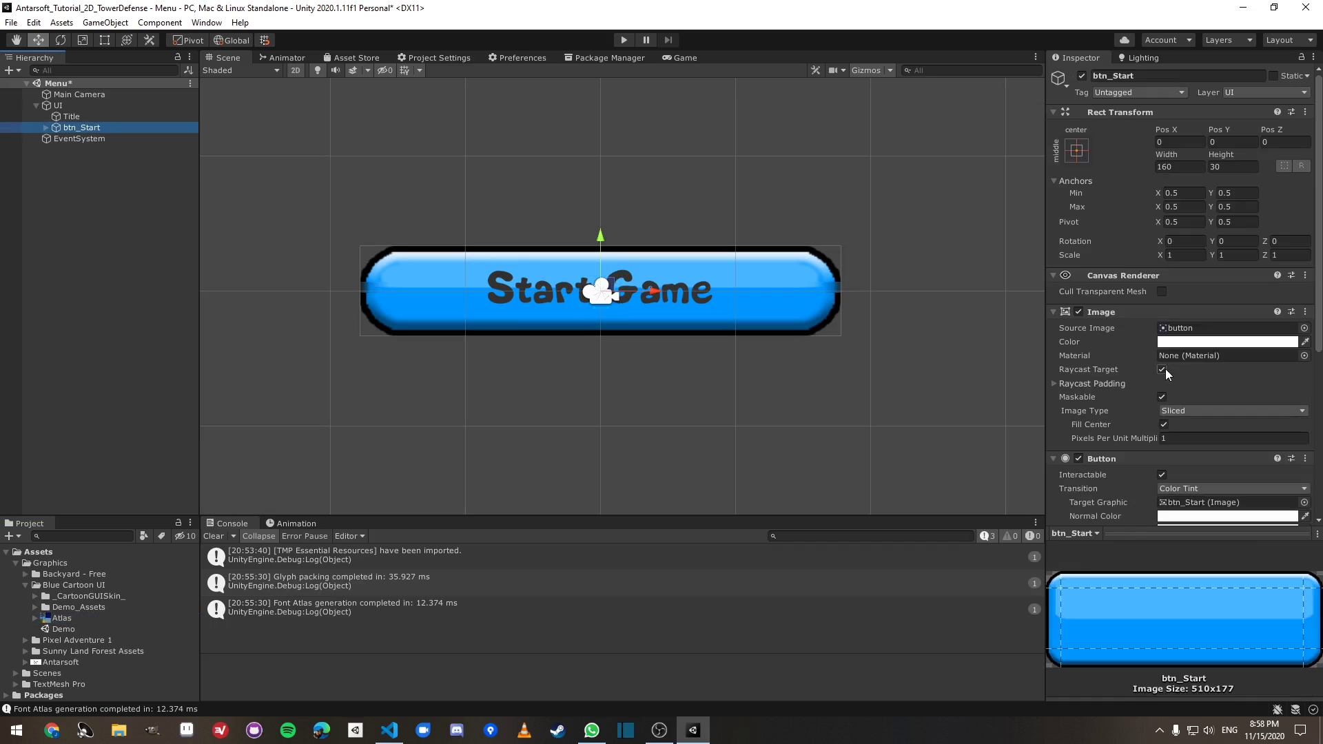
pyautogui.click(1217, 412)
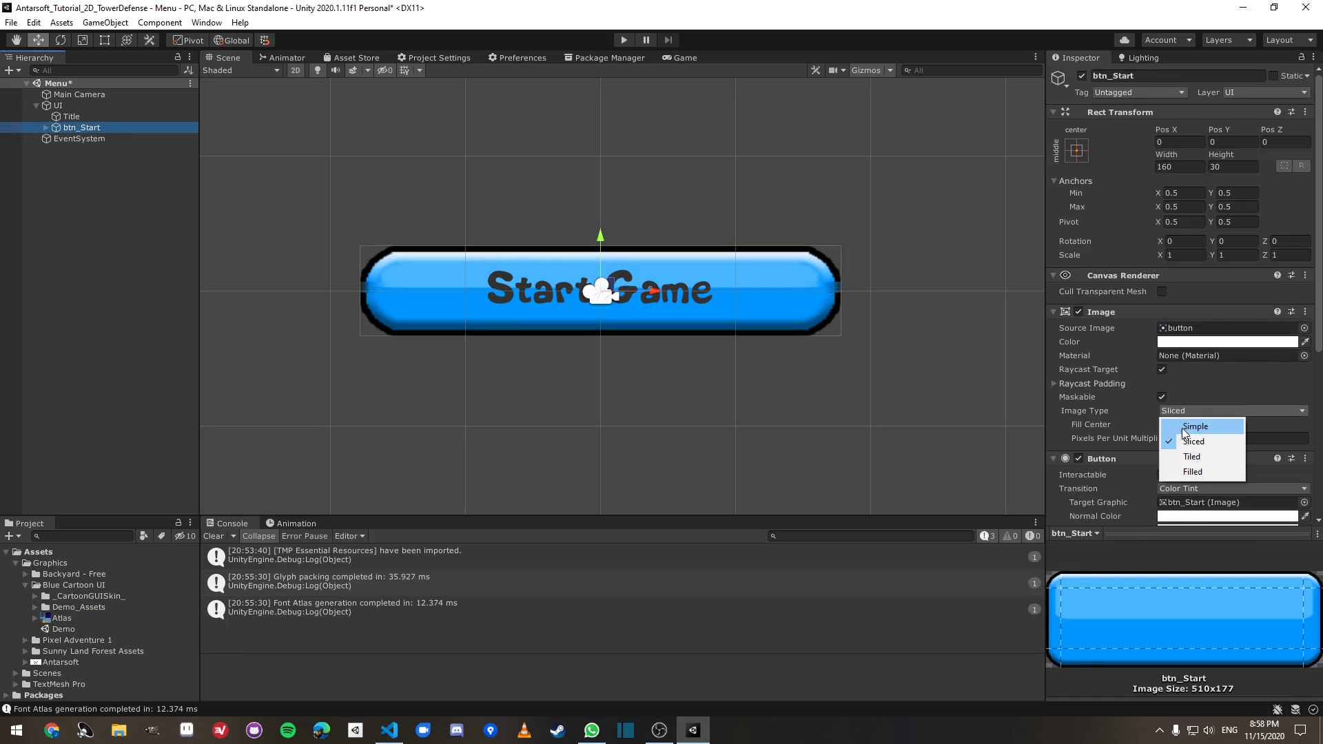
pyautogui.click(1194, 442)
pyautogui.click(1188, 440)
pyautogui.write('2')
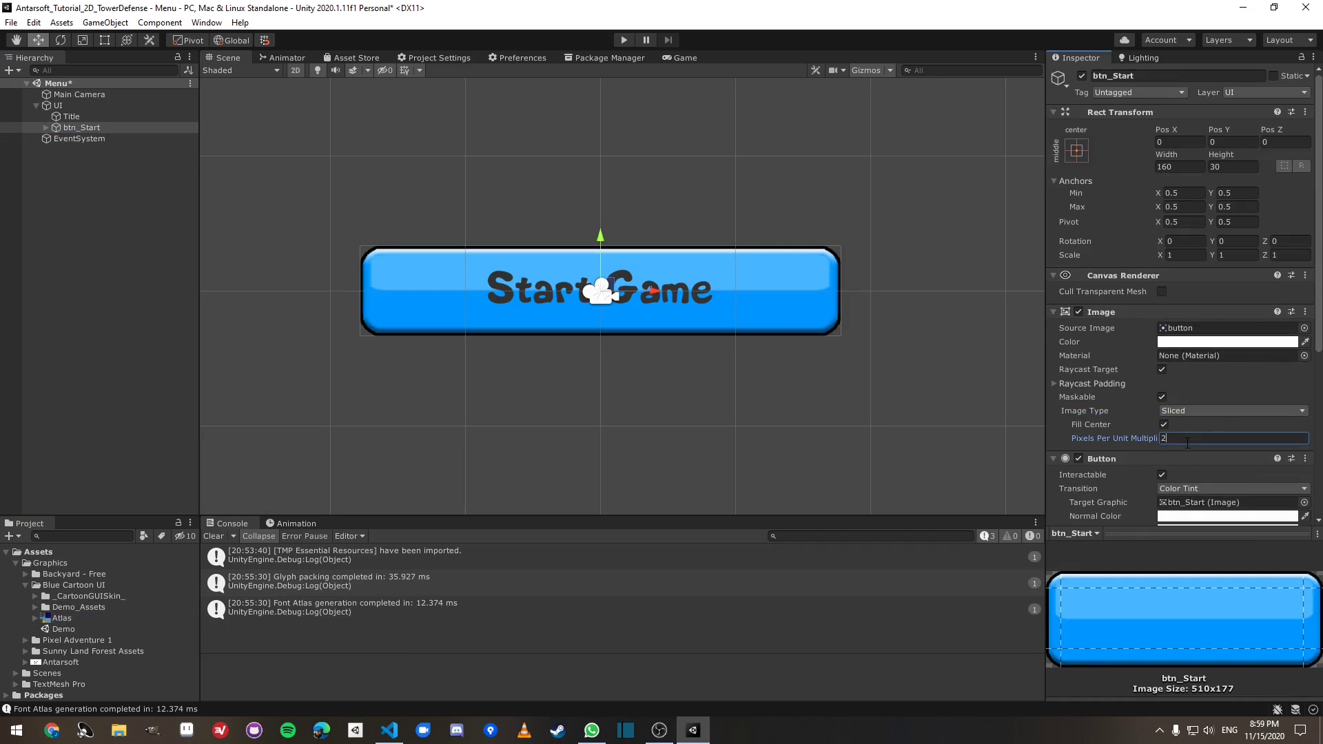
pyautogui.press('BackSpace')
pyautogui.write('1.5')
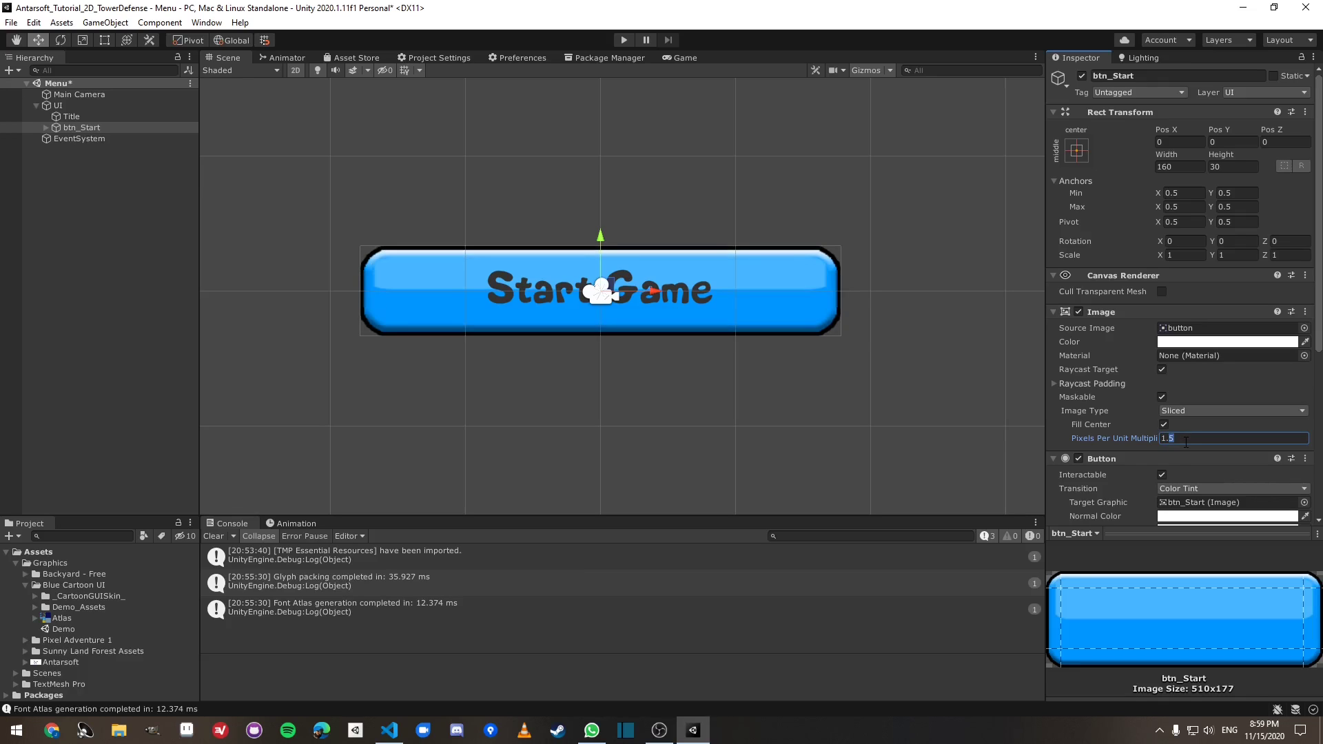
pyautogui.write('1.2')
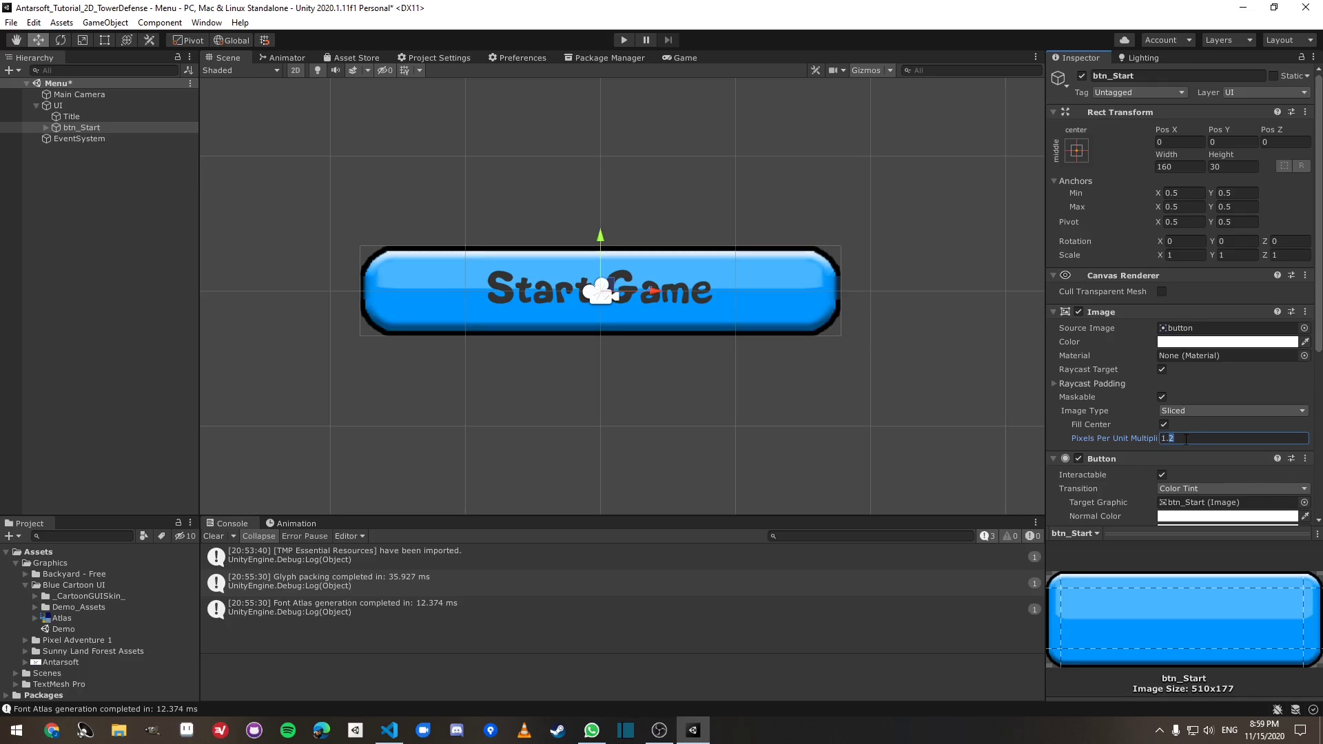
pyautogui.write('1.3')
pyautogui.write('1.5')
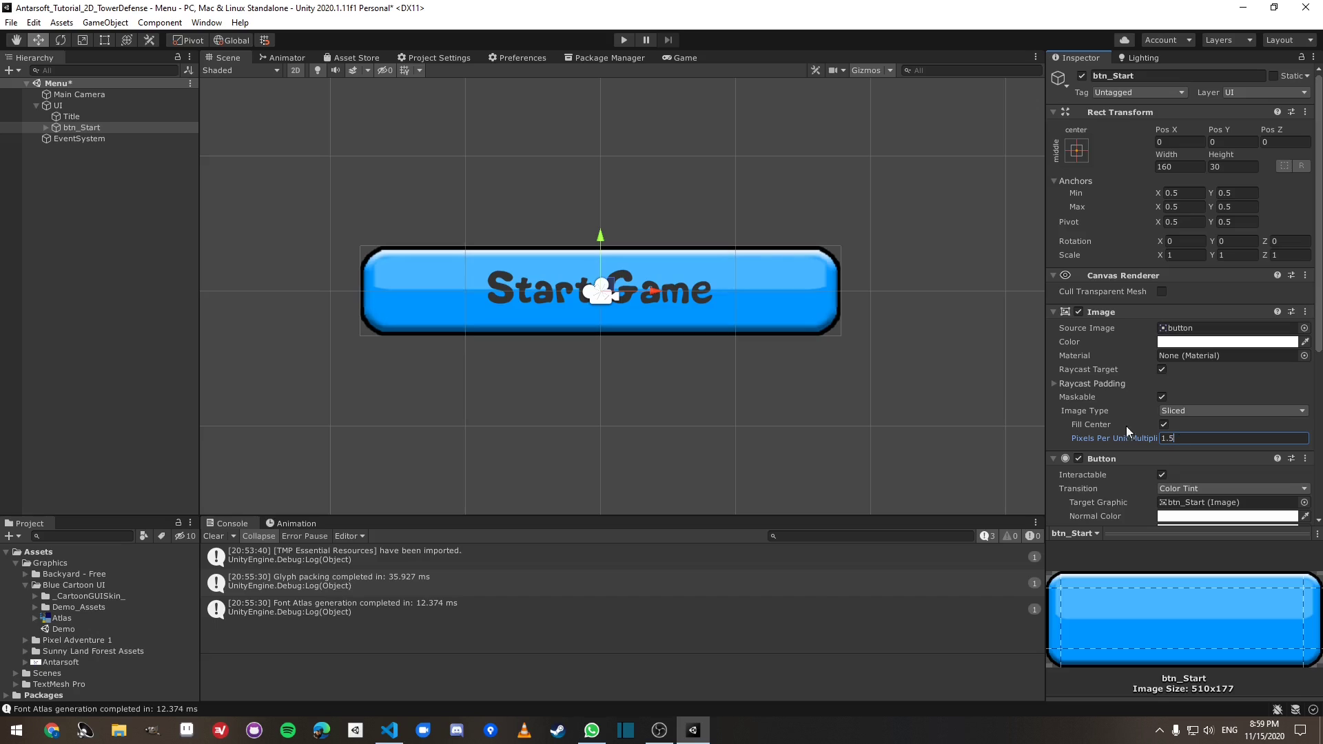
# Step: Try a white vertex color on txt_StartGame in the Game view, and change the color to black
pyautogui.click(45, 128)
pyautogui.click(97, 139)
pyautogui.scroll(-5, 1221, 408)
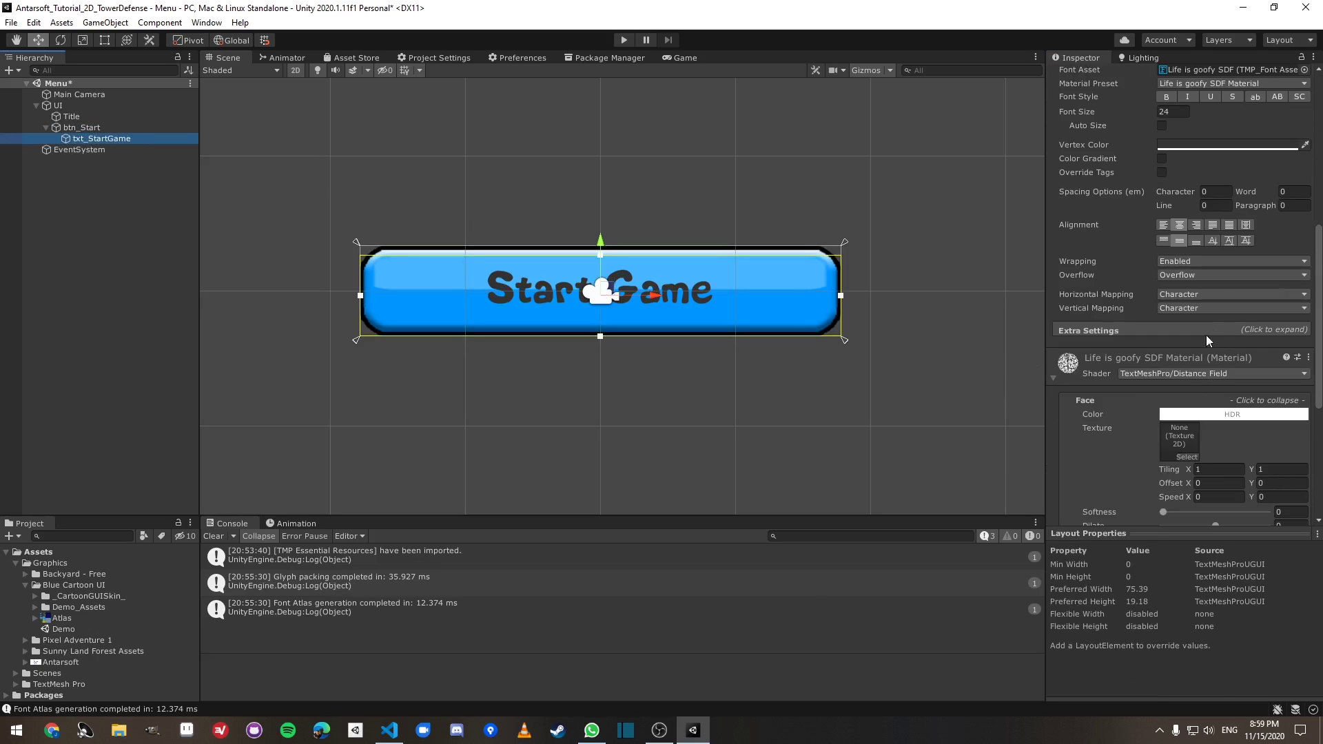
pyautogui.scroll(5, 1095, 374)
pyautogui.scroll(-2, 1189, 386)
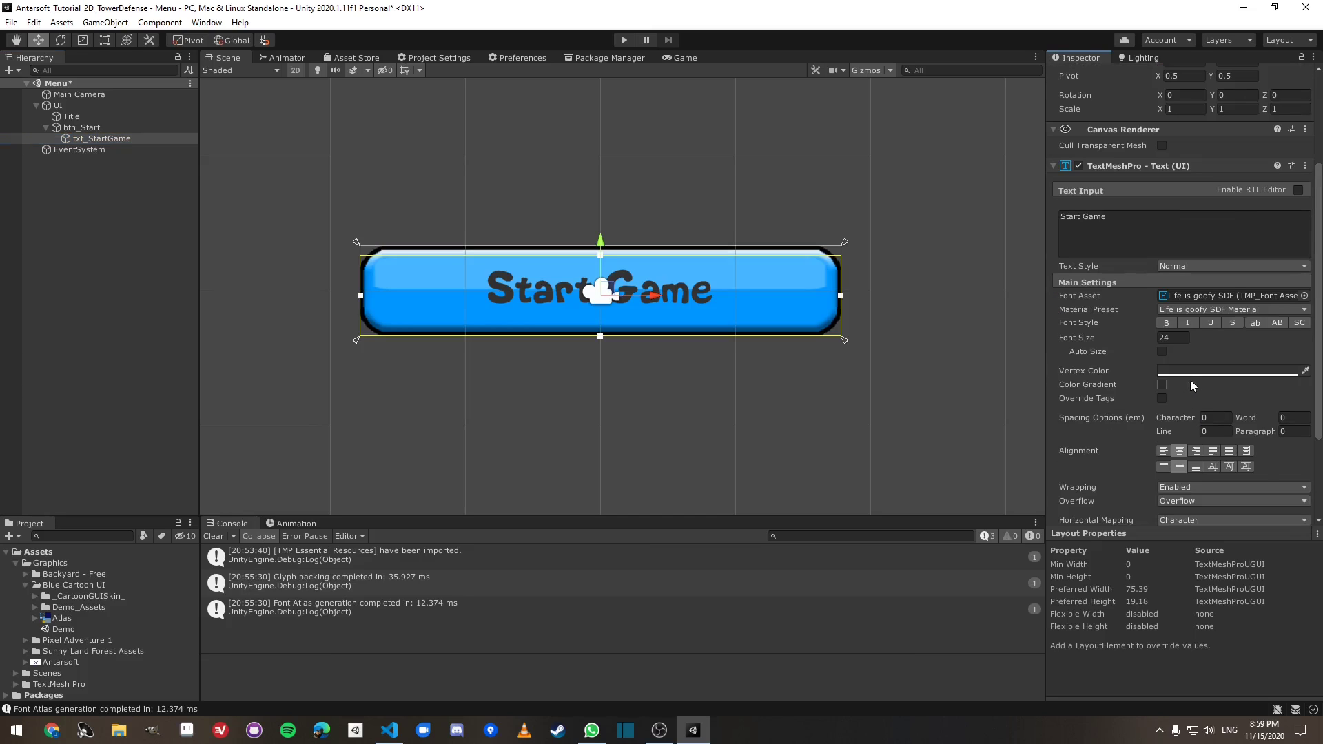
pyautogui.click(1224, 373)
pyautogui.moveTo(1163, 507); pyautogui.dragTo(1070, 384)
pyautogui.click(683, 58)
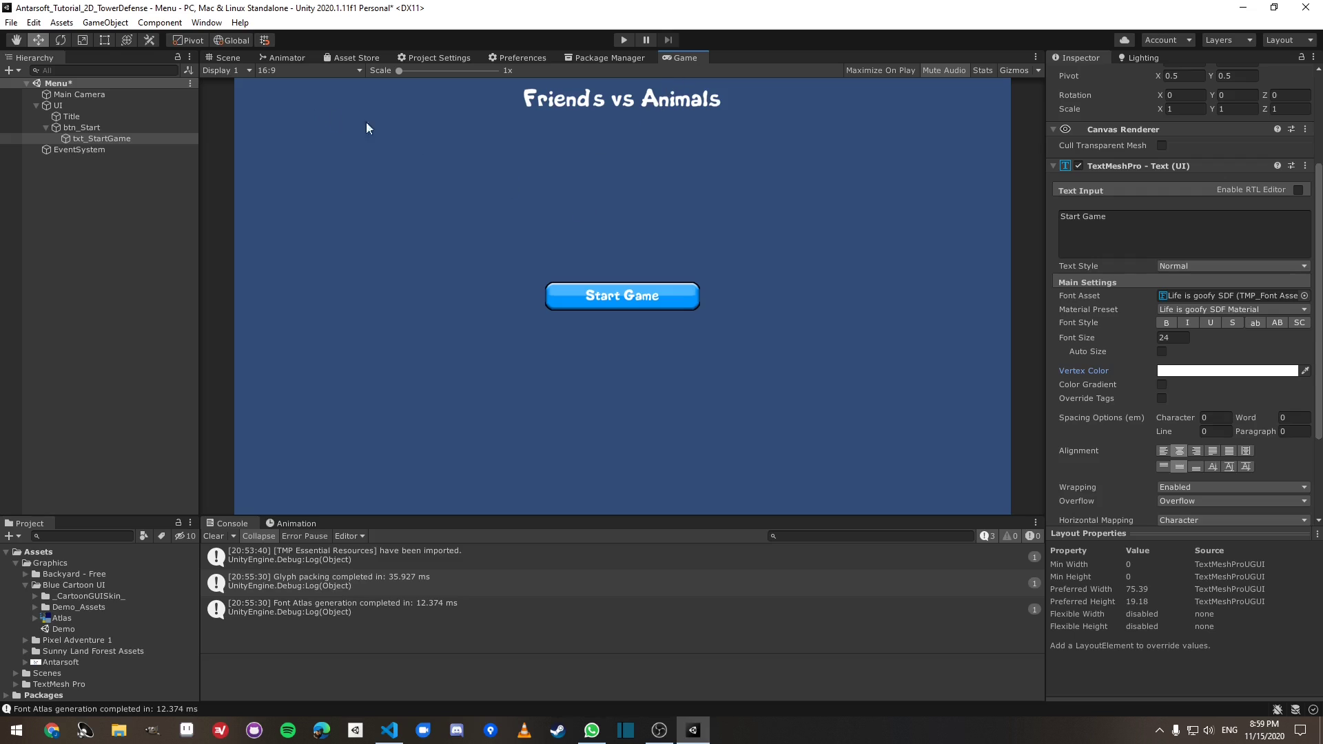
pyautogui.click(1159, 373)
pyautogui.click(1295, 448)
pyautogui.moveTo(1295, 449)
pyautogui.mouseDown()
pyautogui.moveTo(1266, 419)
pyautogui.moveTo(1304, 484)
pyautogui.moveTo(1220, 496)
pyautogui.moveTo(1146, 549)
pyautogui.mouseUp()
pyautogui.click(1273, 445)
pyautogui.click(1313, 363)
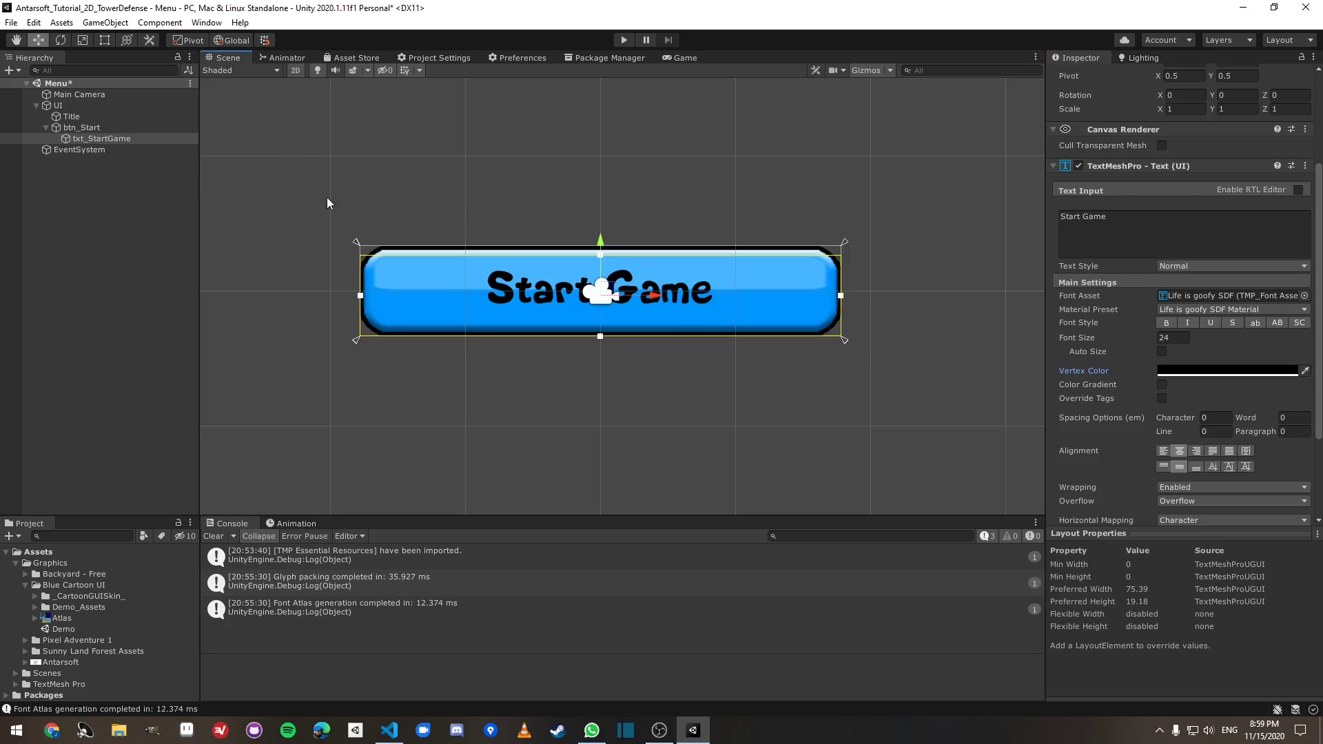
# Step: Set the Title's Pos Y to -20 and its font size to 60
pyautogui.doubleClick(69, 118)
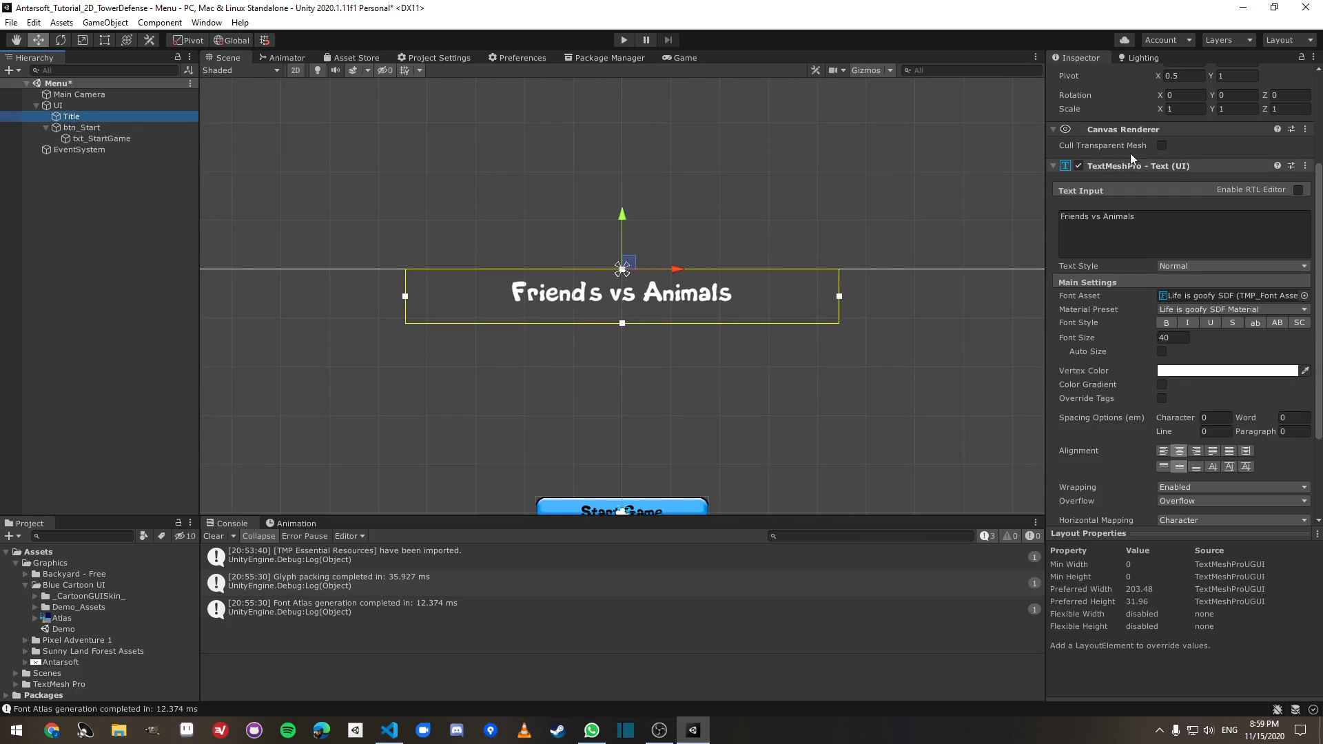
pyautogui.scroll(3, 1163, 150)
pyautogui.click(1234, 137)
pyautogui.write('-')
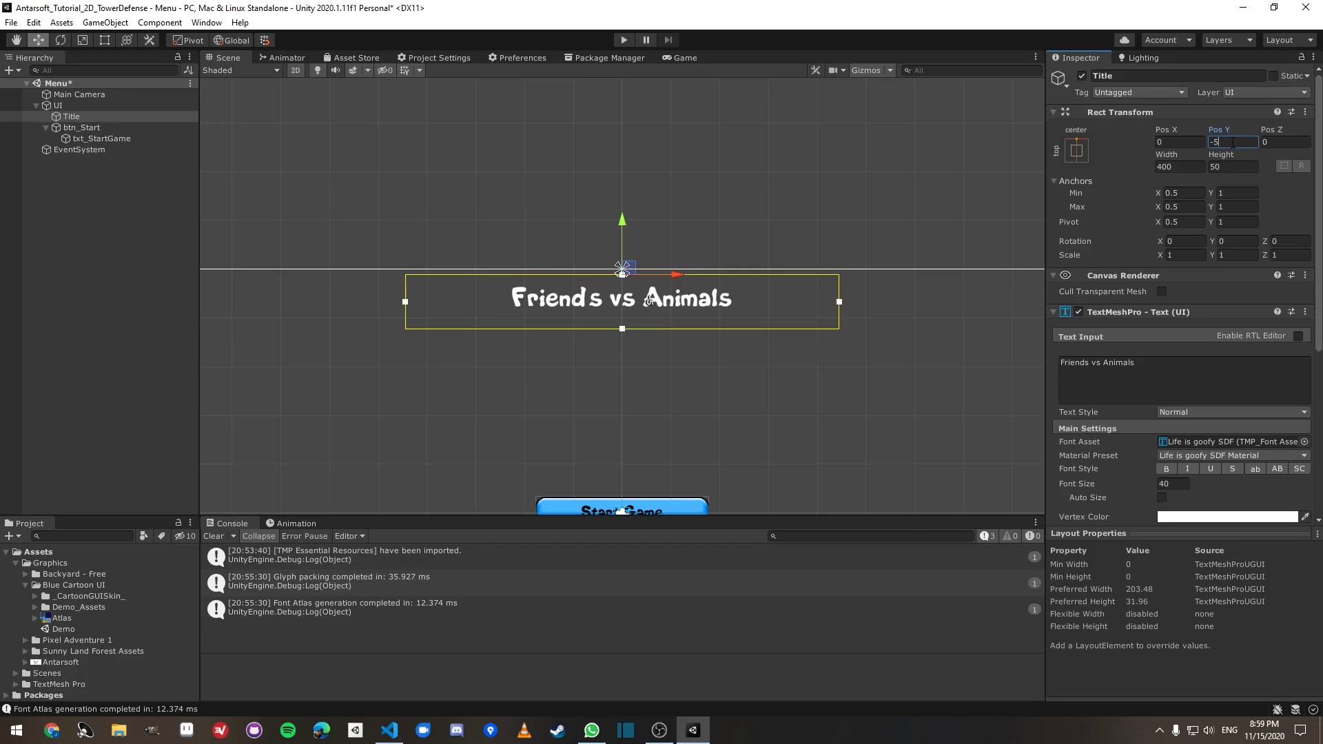
pyautogui.write('1')
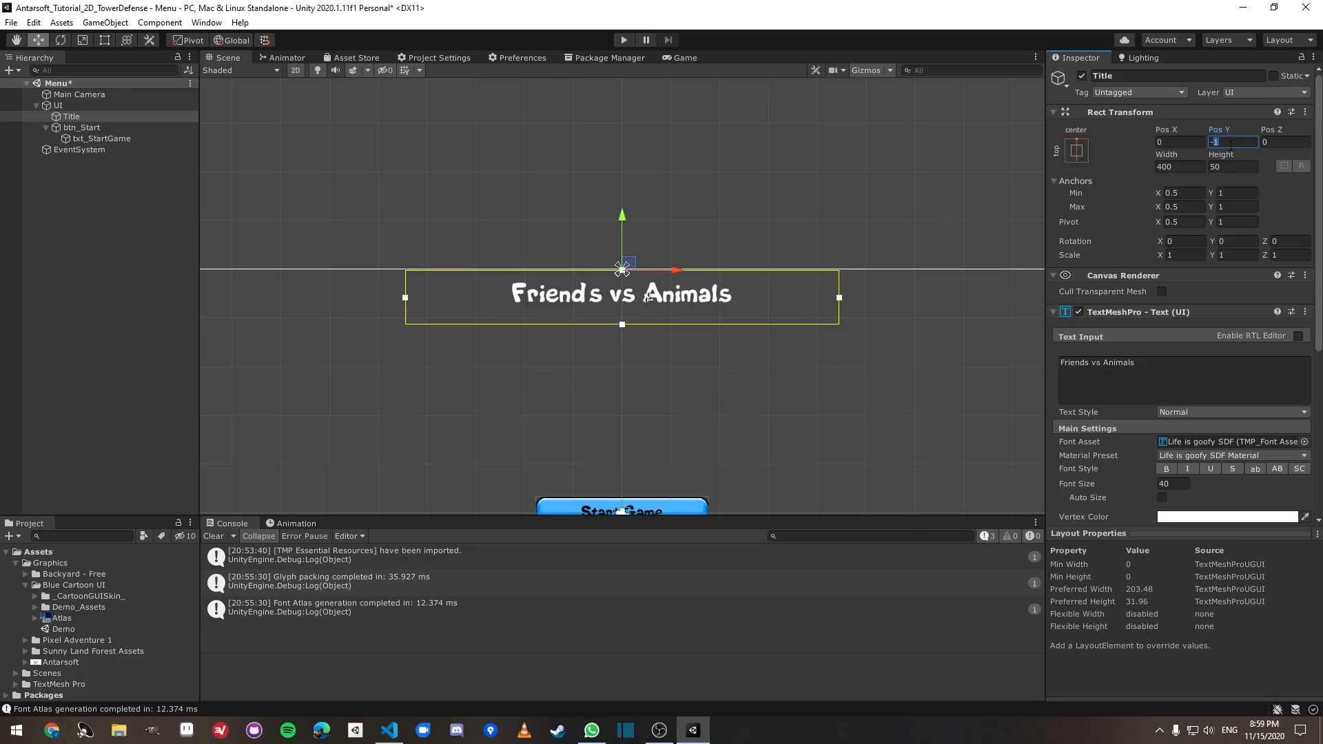
pyautogui.press('BackSpace')
pyautogui.write('20')
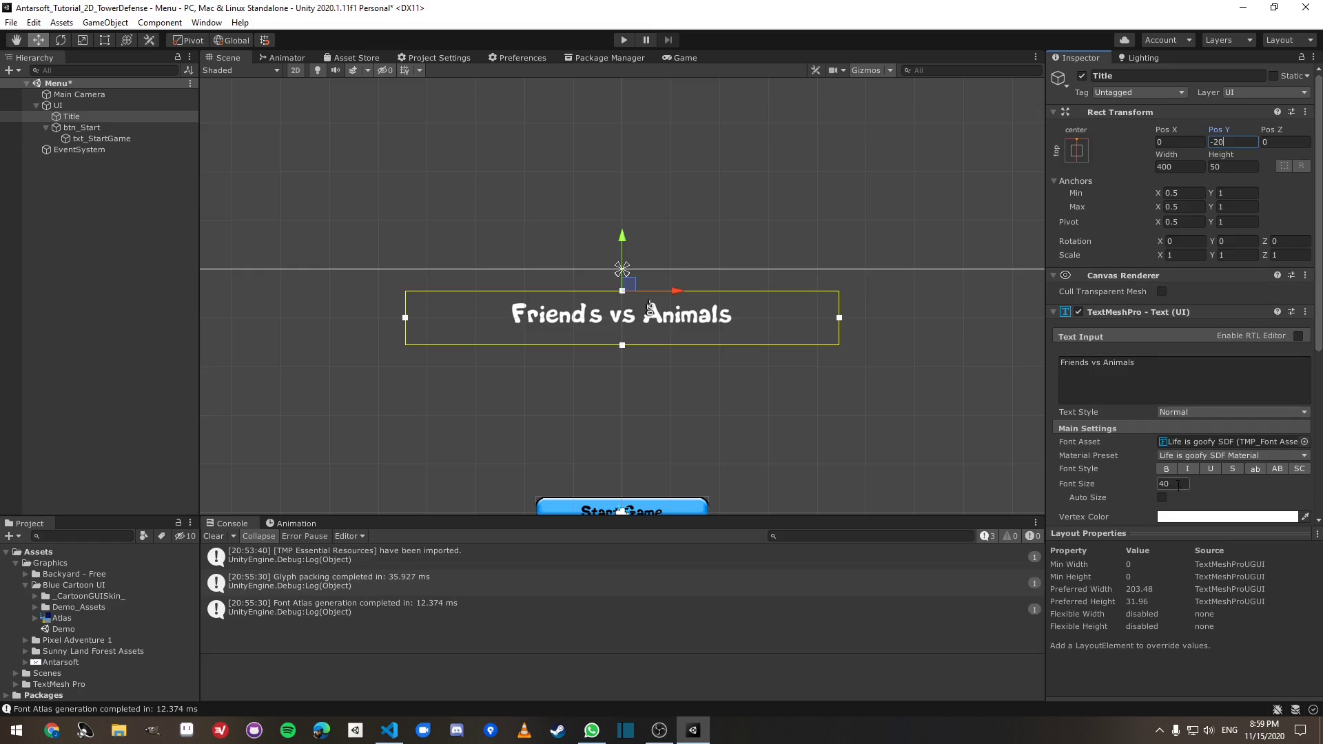
pyautogui.click(1175, 484)
pyautogui.write('60')
pyautogui.scroll(-2, 663, 312)
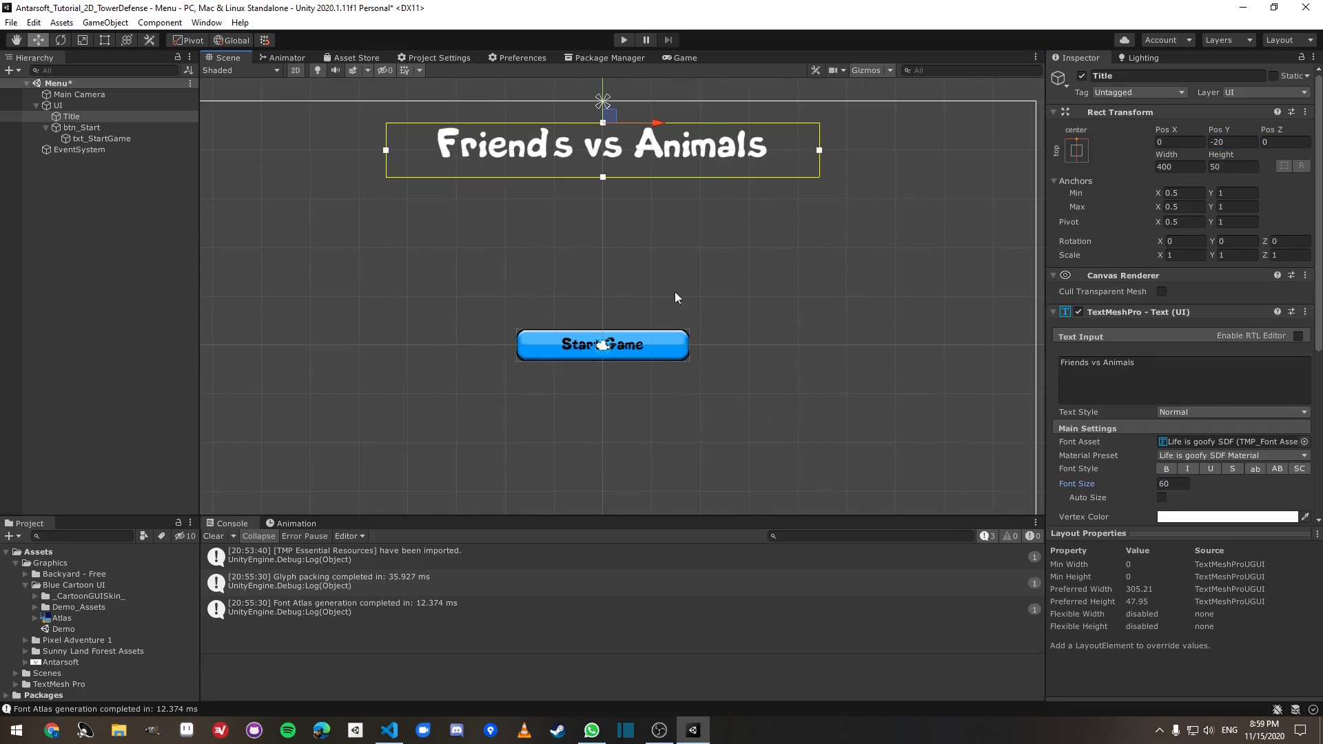
# Step: Review the title and start button layout across the whole canvas and in the Game view
pyautogui.click(101, 127)
pyautogui.press('f')
pyautogui.scroll(-5, 499, 243)
pyautogui.moveTo(510, 251); pyautogui.dragTo(609, 267, button='middle')
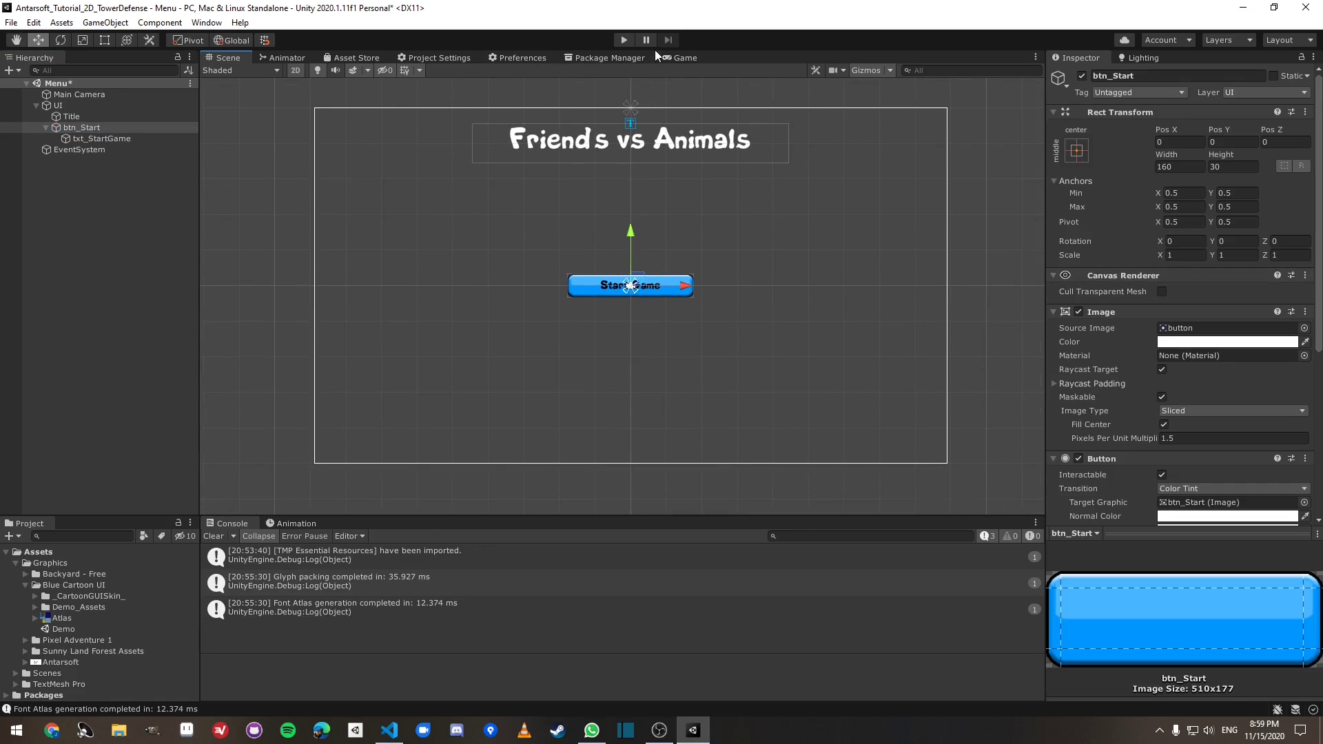
pyautogui.click(679, 58)
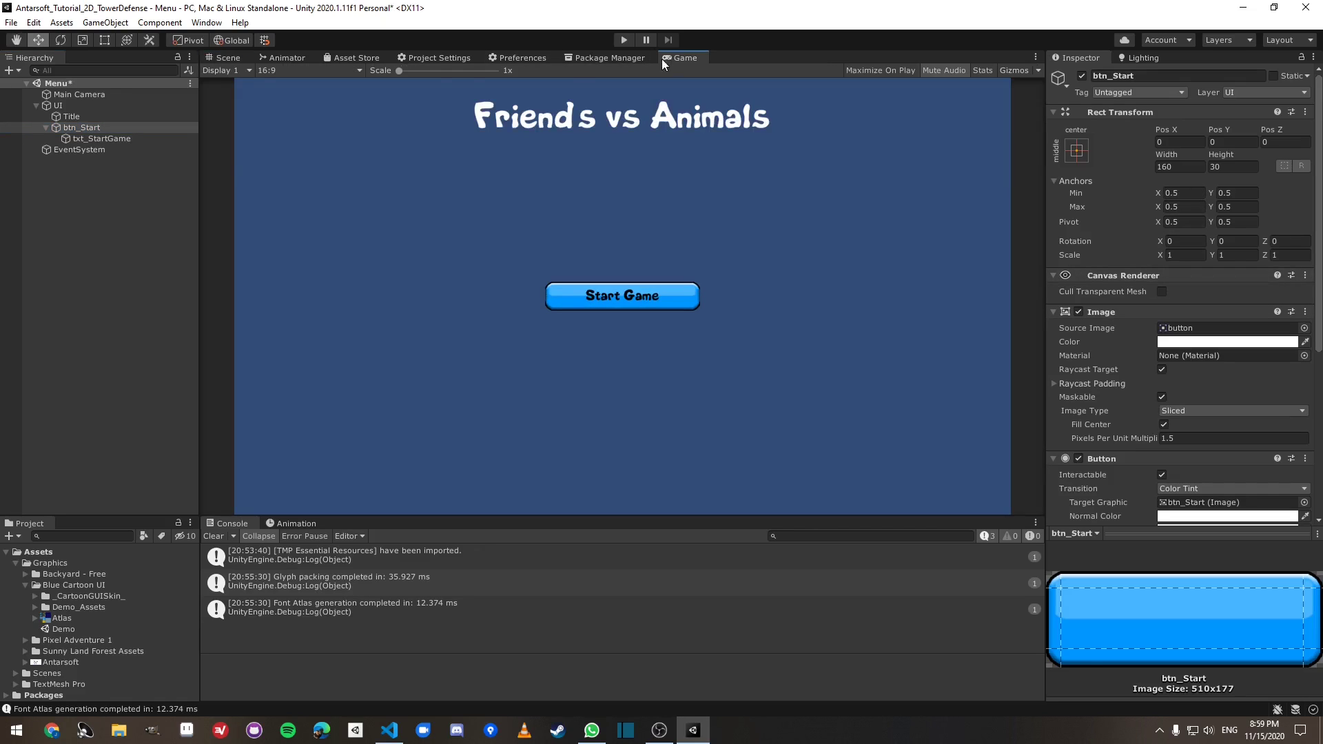
pyautogui.click(225, 59)
# Step: Add a UI Image under the UI canvas and place it between Title and btn_Start in the hierarchy
pyautogui.click(71, 117)
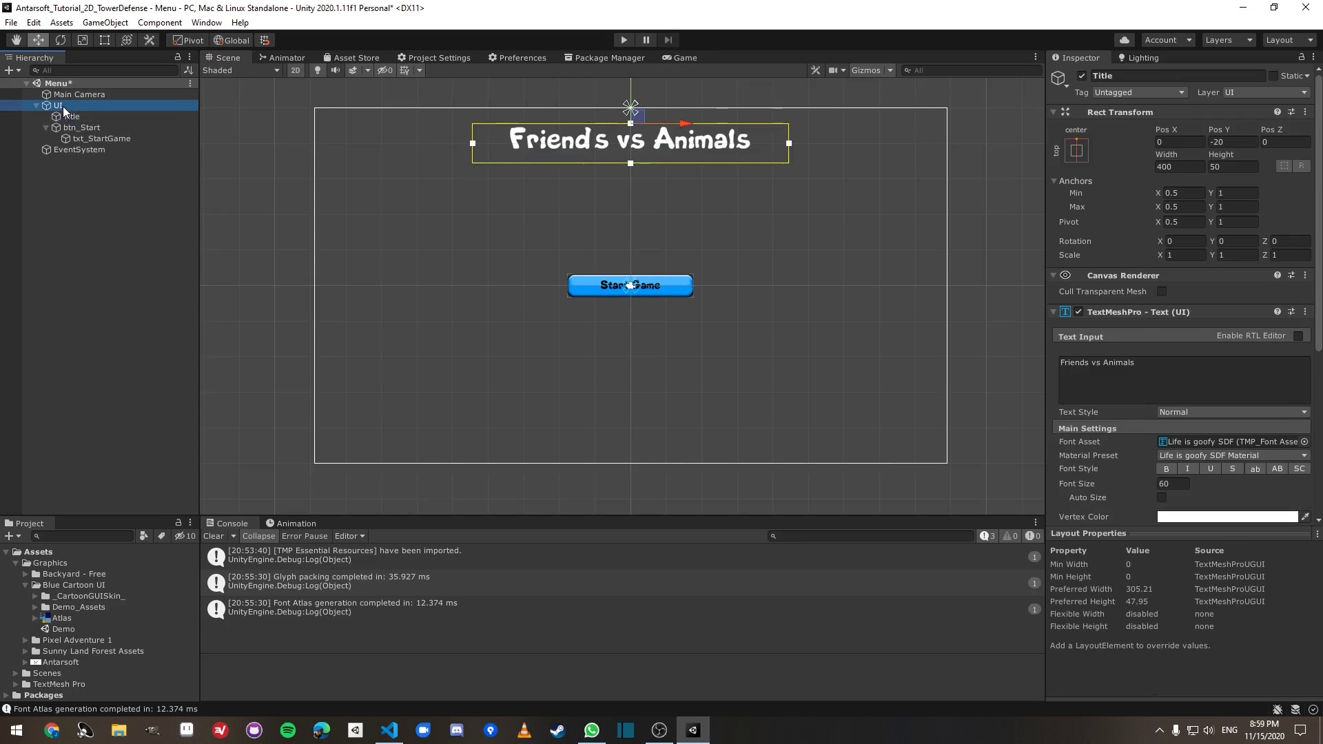
pyautogui.click(64, 106)
pyautogui.rightClick(63, 106)
pyautogui.moveTo(138, 358)
pyautogui.click(220, 386)
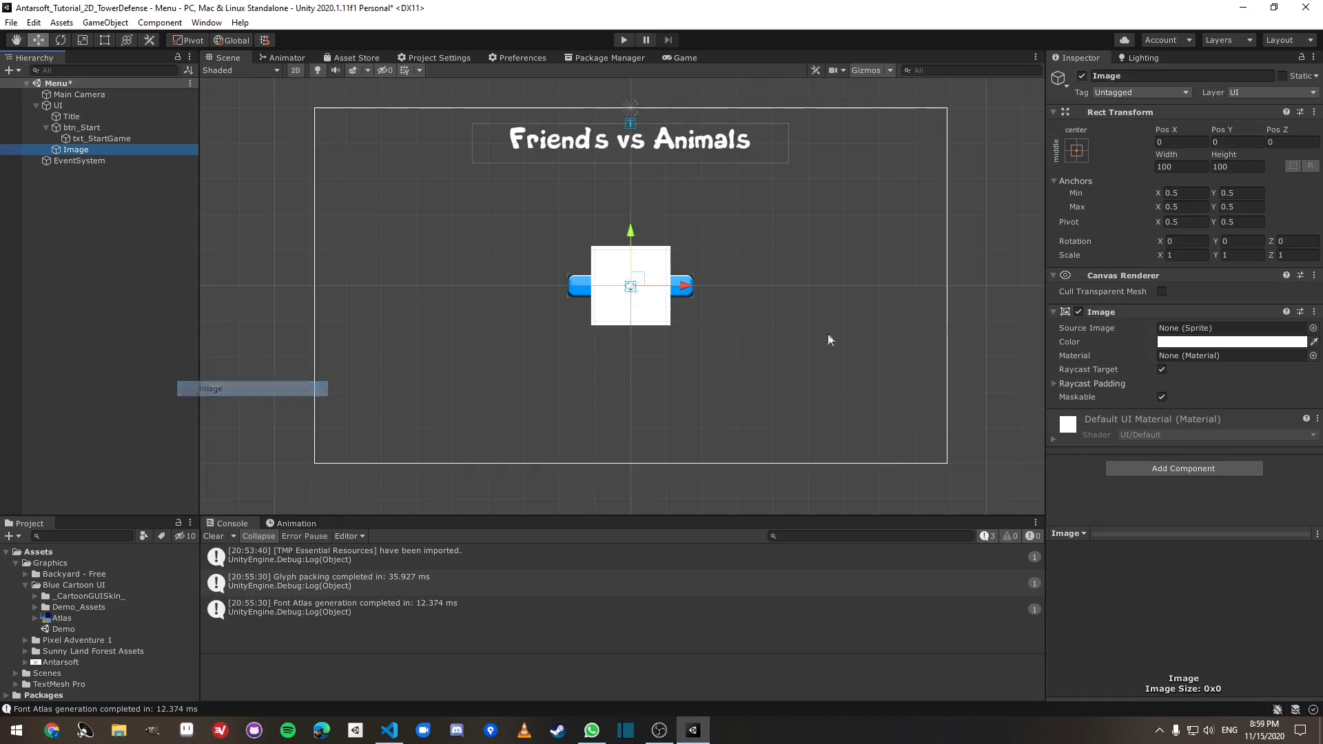
pyautogui.moveTo(79, 150); pyautogui.dragTo(79, 122)
# Step: Browse the available sprites for the new Image's source image
pyautogui.click(1313, 328)
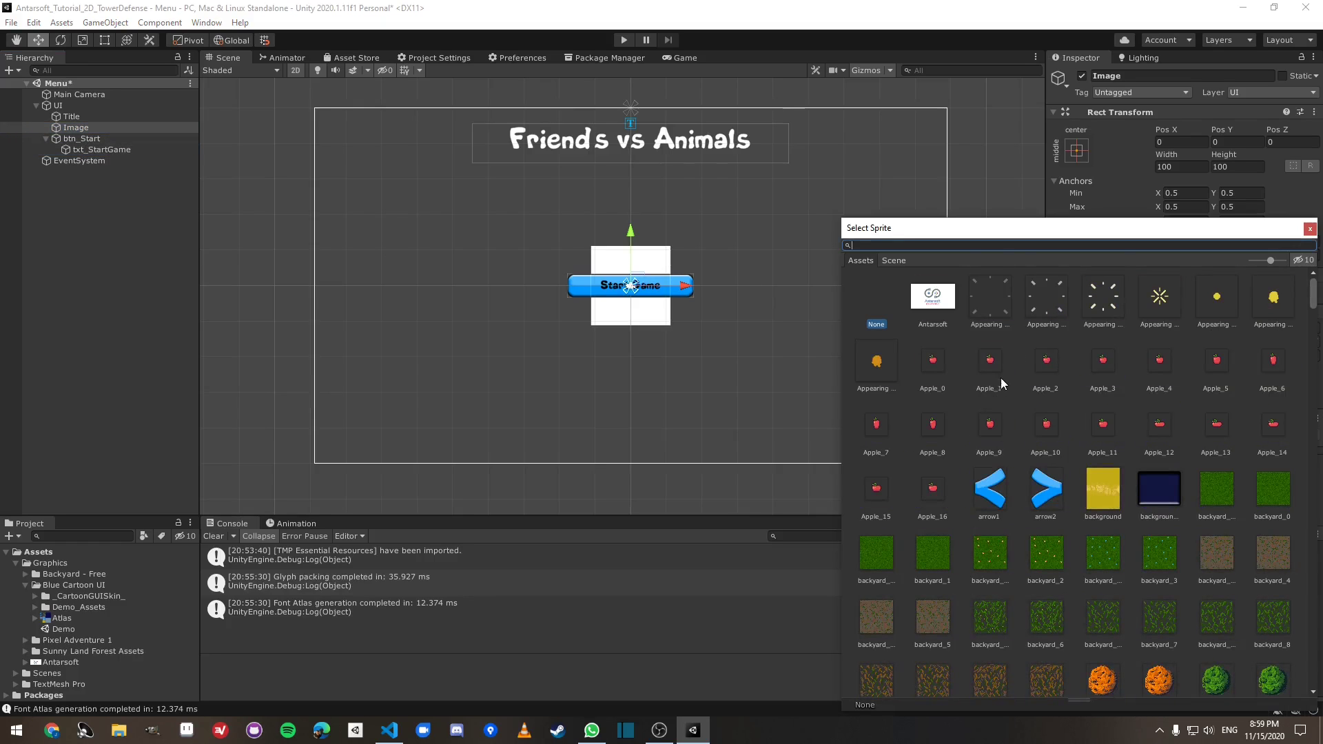
pyautogui.scroll(-6, 1128, 370)
pyautogui.moveTo(1313, 305); pyautogui.dragTo(1313, 357)
pyautogui.scroll(-1, 986, 428)
# Step: Look through the individual sprites contained in the Blue Cartoon UI Atlas
pyautogui.click(90, 616)
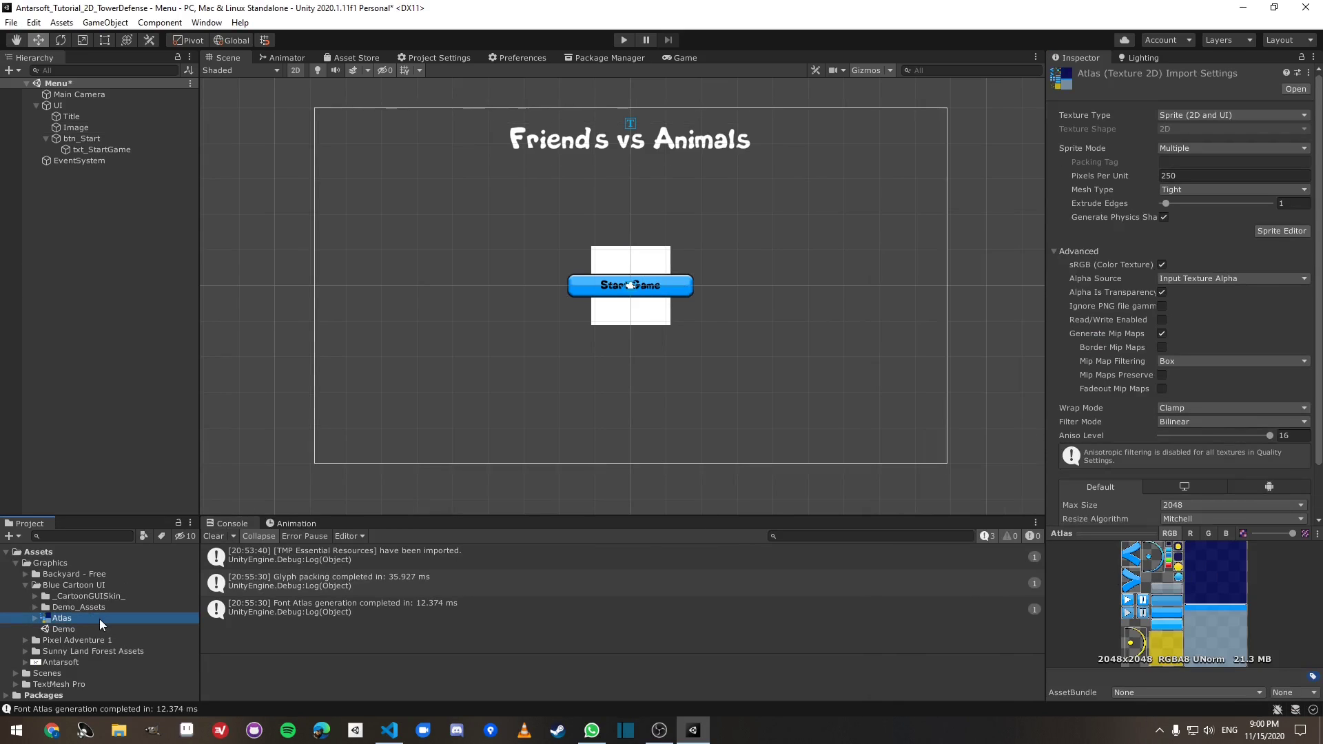
pyautogui.press('Right')
pyautogui.press('Down')
pyautogui.press('Down')
pyautogui.press('Down')
pyautogui.press('Down')
pyautogui.press('Up')
pyautogui.press('Up')
pyautogui.press('Down')
pyautogui.press('Down')
pyautogui.press('Down')
pyautogui.press('Down')
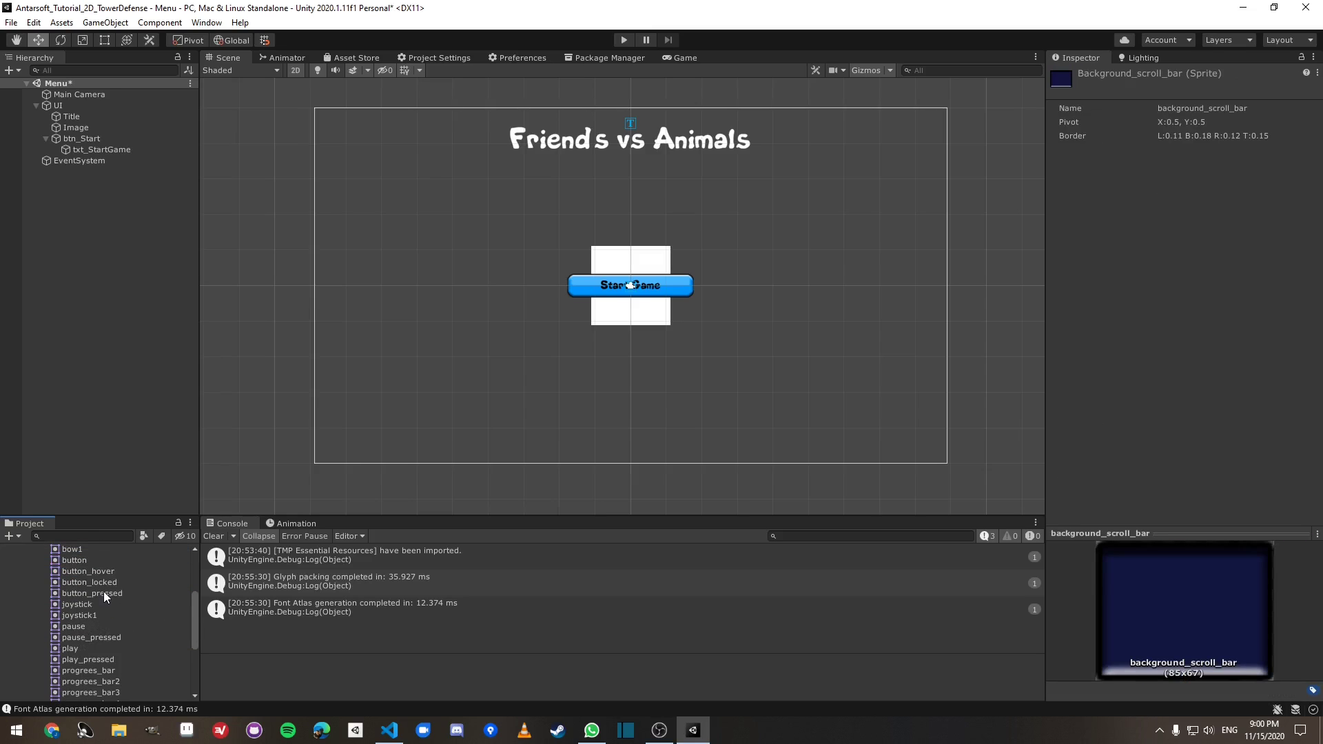
pyautogui.scroll(3, 114, 599)
# Step: Check the names of the Atlas's two large window sprites in the Sprite Editor
pyautogui.click(138, 618)
pyautogui.click(1281, 231)
pyautogui.click(624, 225)
pyautogui.click(645, 403)
pyautogui.click(991, 53)
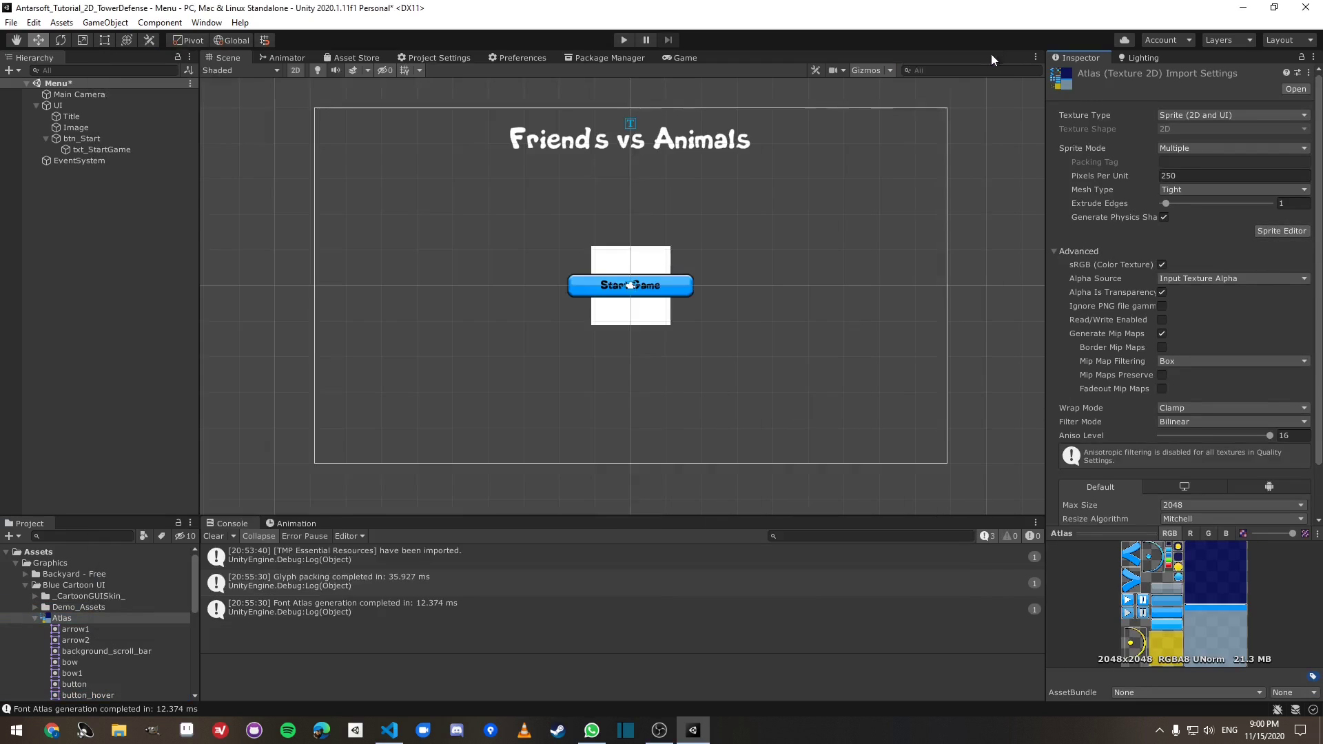
# Step: Rename the new Image object as Window
pyautogui.click(104, 128)
pyautogui.press('F2')
pyautogui.write('Window')
pyautogui.press('Return')
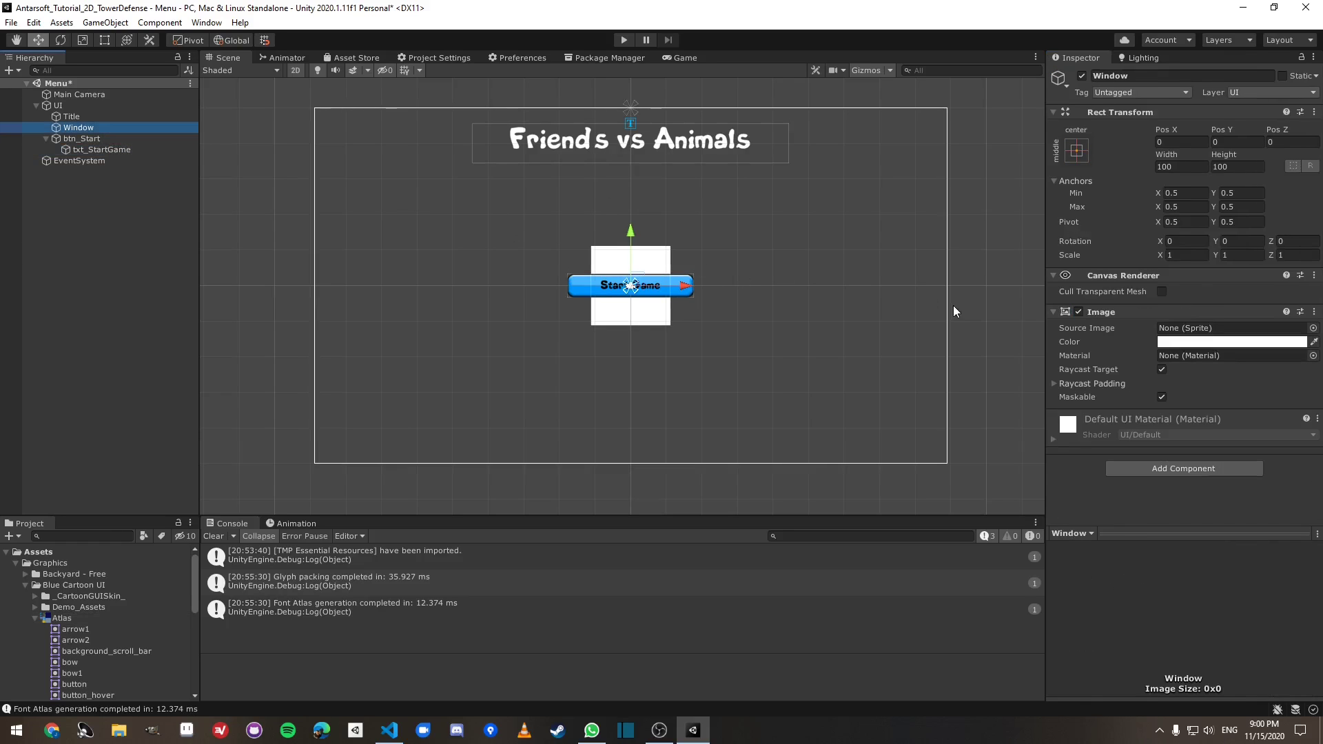
# Step: Search the sprites for "wind", try window1, and assign the window sprite as Window's source image
pyautogui.click(1313, 329)
pyautogui.scroll(-5, 1313, 335)
pyautogui.write('wind')
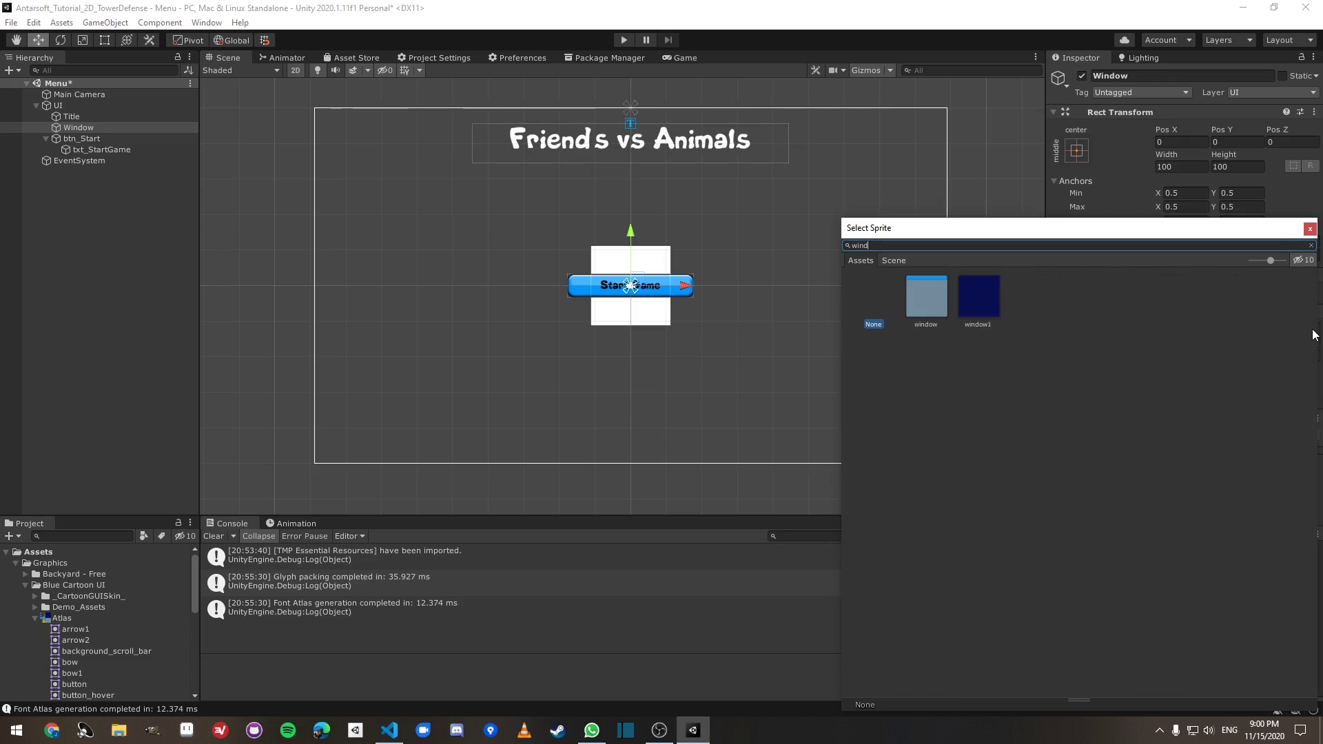
pyautogui.click(924, 306)
pyautogui.click(965, 303)
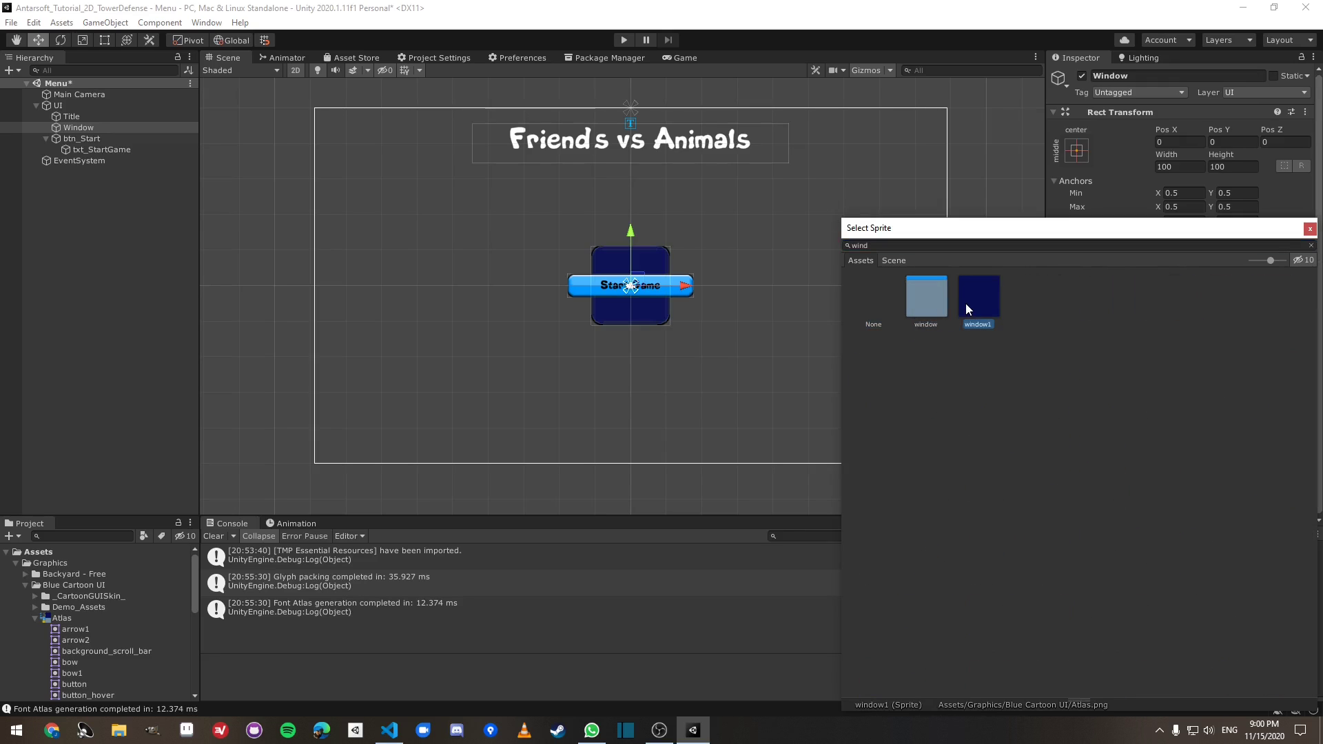
pyautogui.doubleClick(918, 303)
pyautogui.scroll(1, 734, 317)
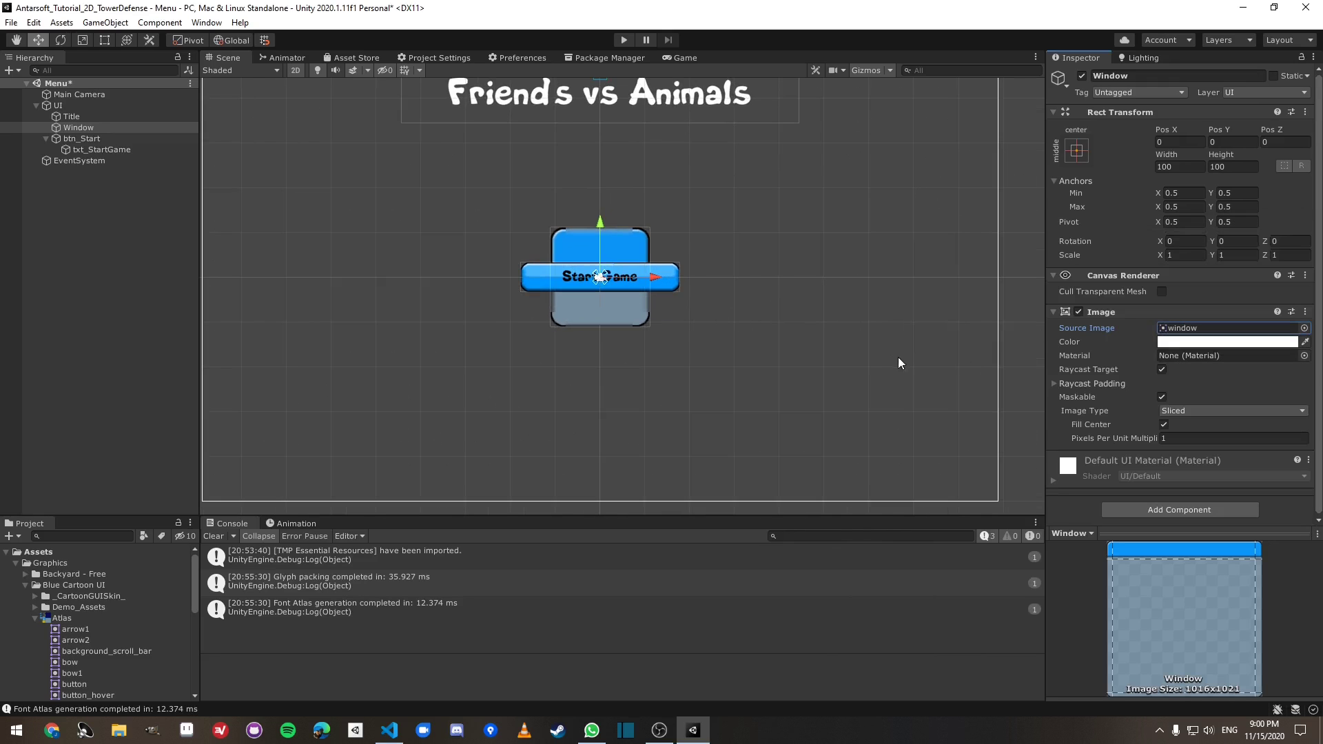
# Step: Enlarge Window proportionally to about 274 by 274 and set its Pos X to 0
pyautogui.press('t')
pyautogui.keyDown('shift'); pyautogui.moveTo(650, 246); pyautogui.dragTo(822, 259); pyautogui.keyUp('shift')
pyautogui.press('w')
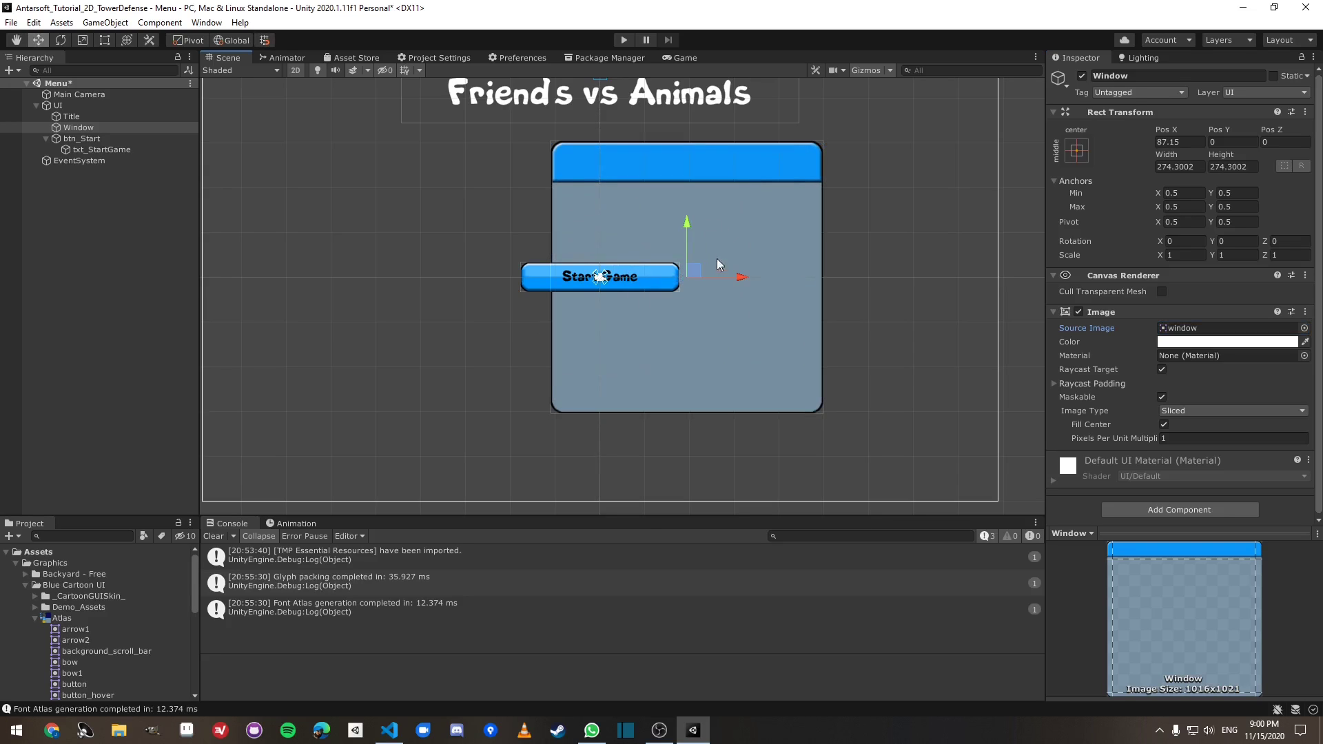
pyautogui.moveTo(730, 277); pyautogui.dragTo(687, 277)
pyautogui.click(1180, 167)
pyautogui.click(1184, 143)
pyautogui.write('0')
pyautogui.click(1228, 143)
pyautogui.click(1183, 167)
# Step: Widen Window, and set its Pos X to 0, width to 400 and height to 275
pyautogui.click(710, 374)
pyautogui.press('t')
pyautogui.moveTo(736, 394); pyautogui.dragTo(873, 370)
pyautogui.press('w')
pyautogui.moveTo(707, 285); pyautogui.dragTo(632, 285)
pyautogui.click(1179, 140)
pyautogui.write('0')
pyautogui.press('Tab')
pyautogui.write('400')
pyautogui.press('Tab')
pyautogui.write('275')
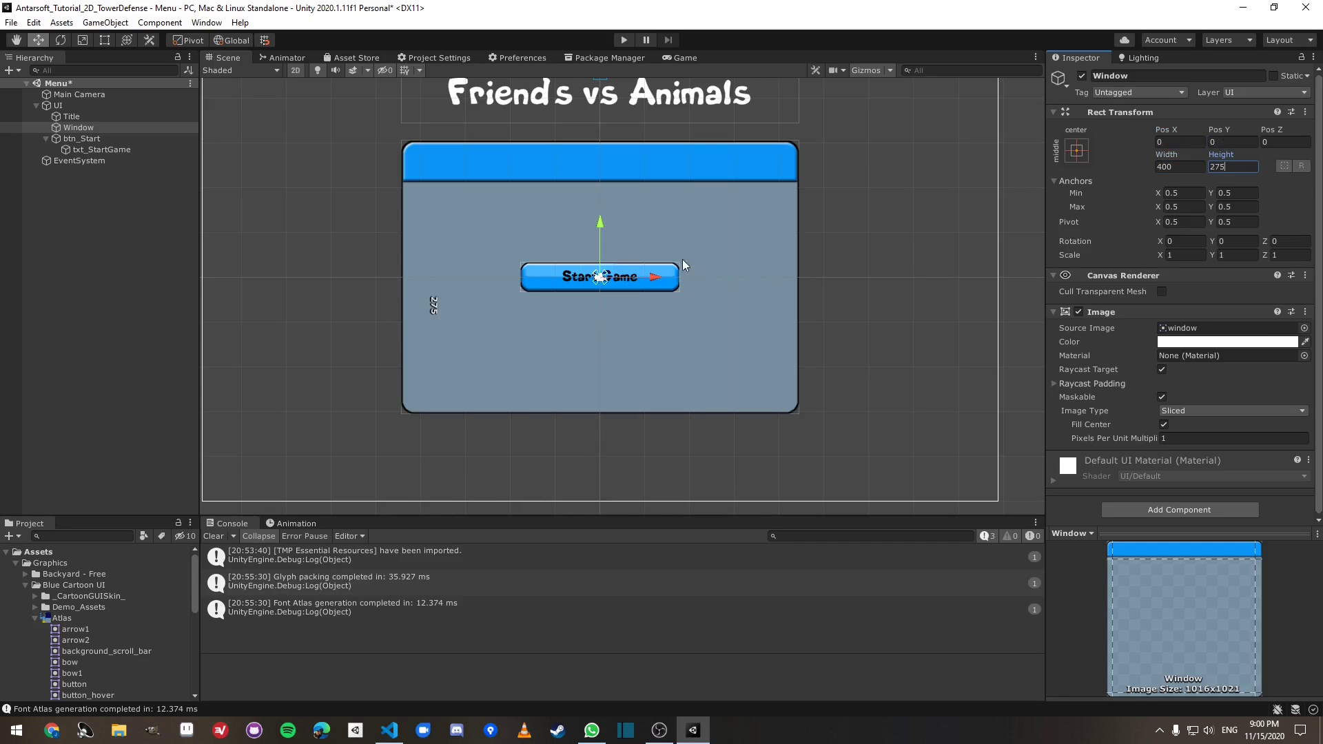
pyautogui.moveTo(539, 207); pyautogui.dragTo(551, 246, button='middle')
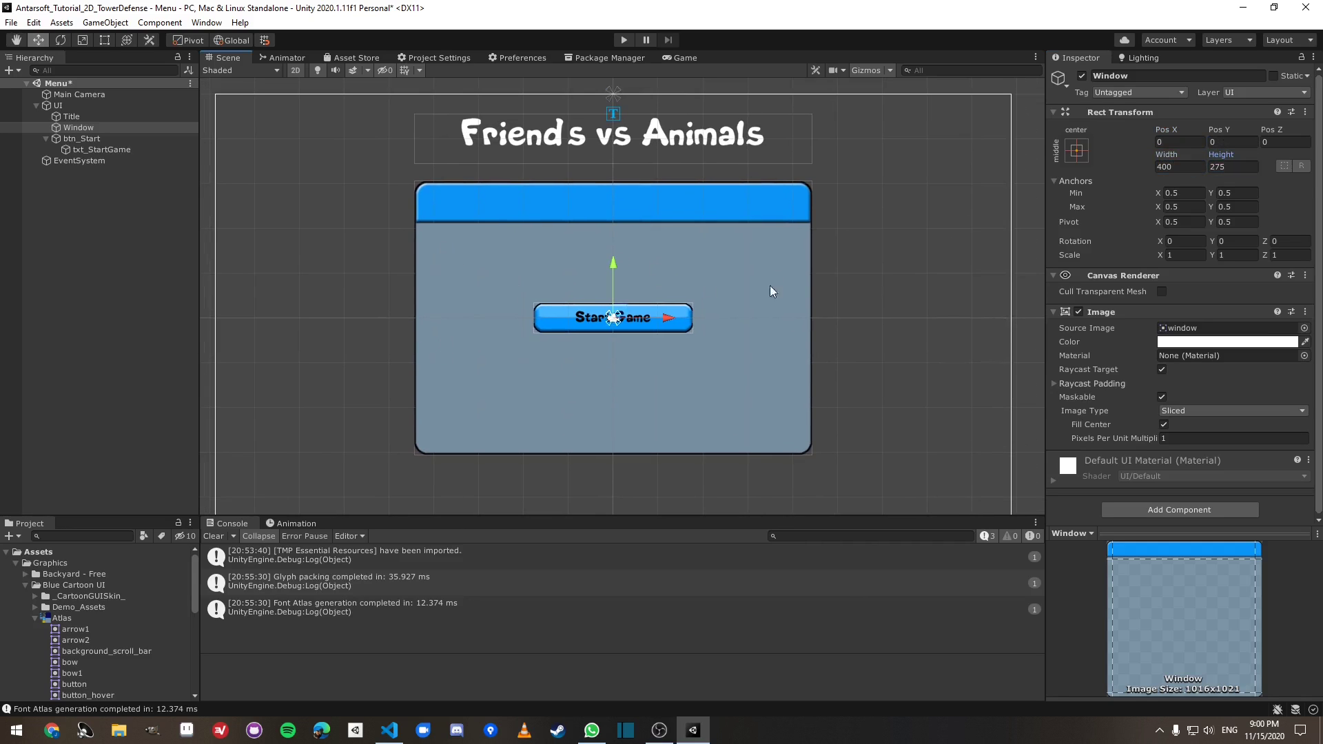
# Step: Try a height of 200 for Window, set it to 270 instead, and preview the menu in the Game view
pyautogui.click(1232, 167)
pyautogui.write('400')
pyautogui.write('200')
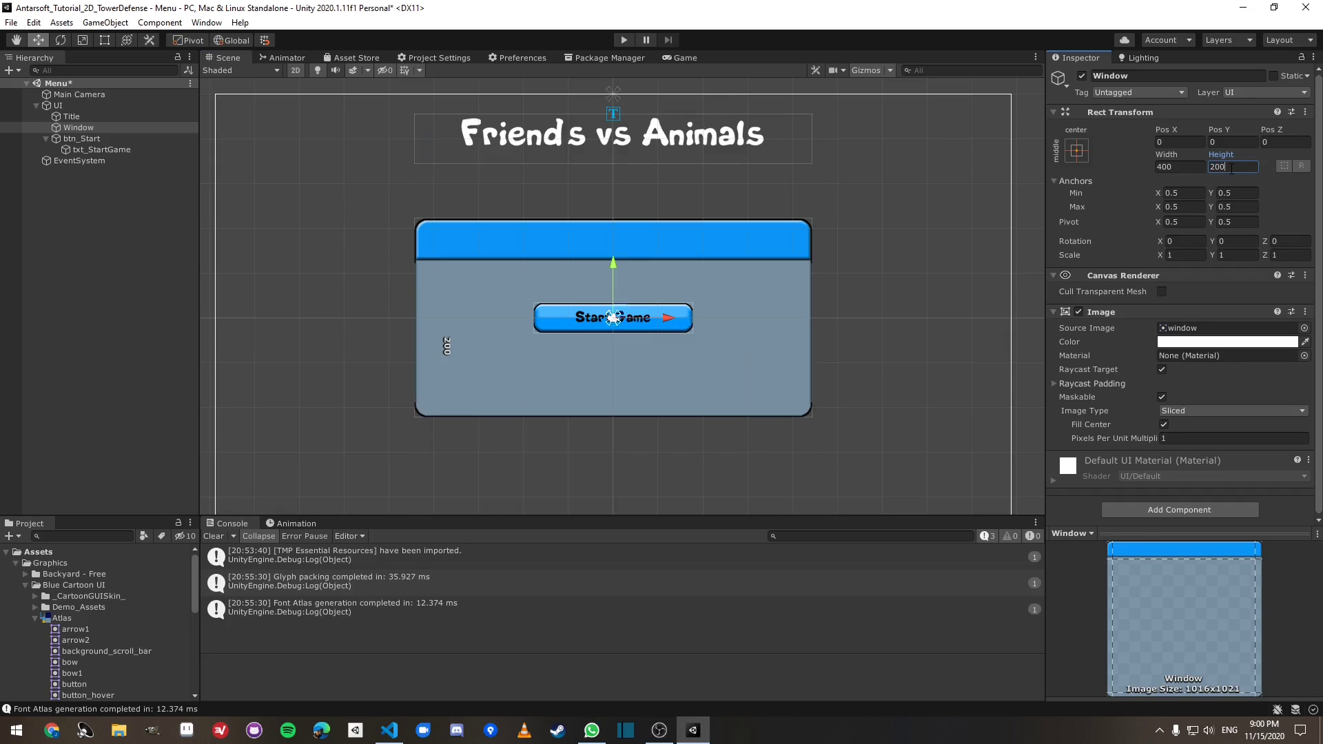
pyautogui.write('270')
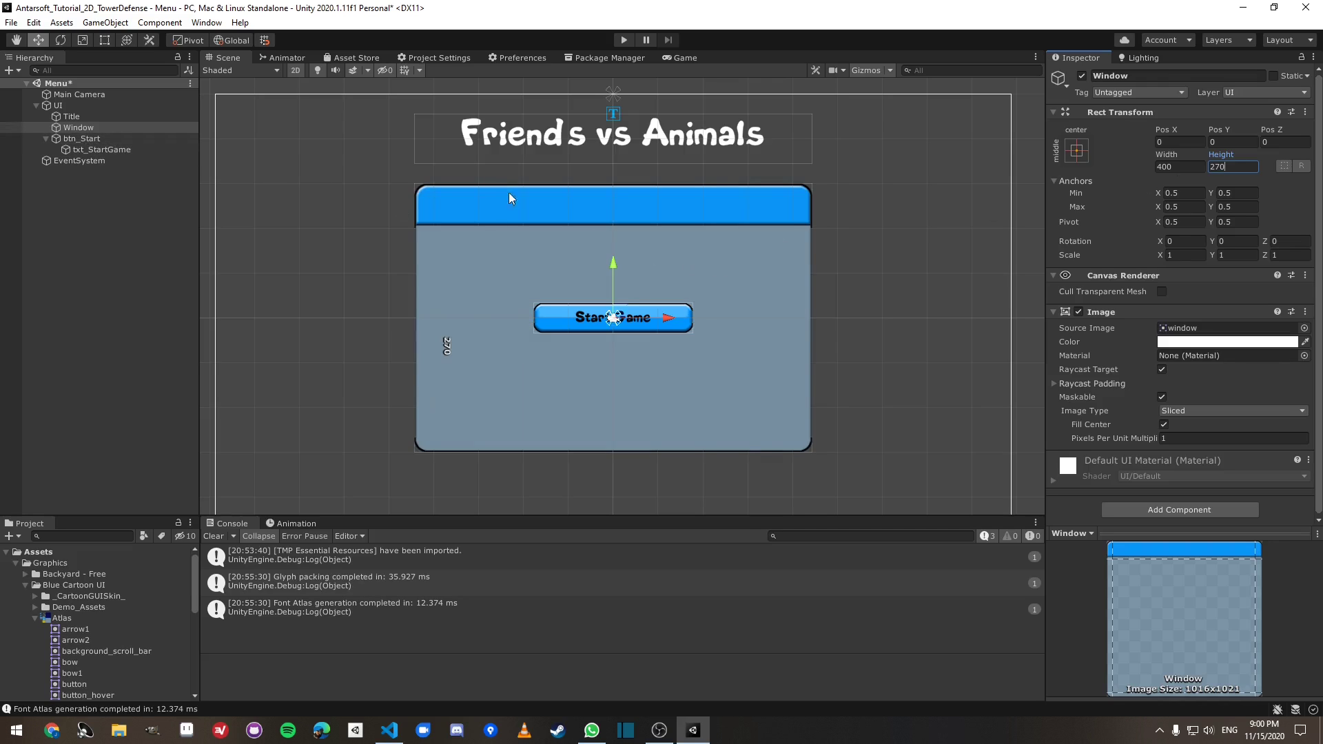
pyautogui.click(691, 58)
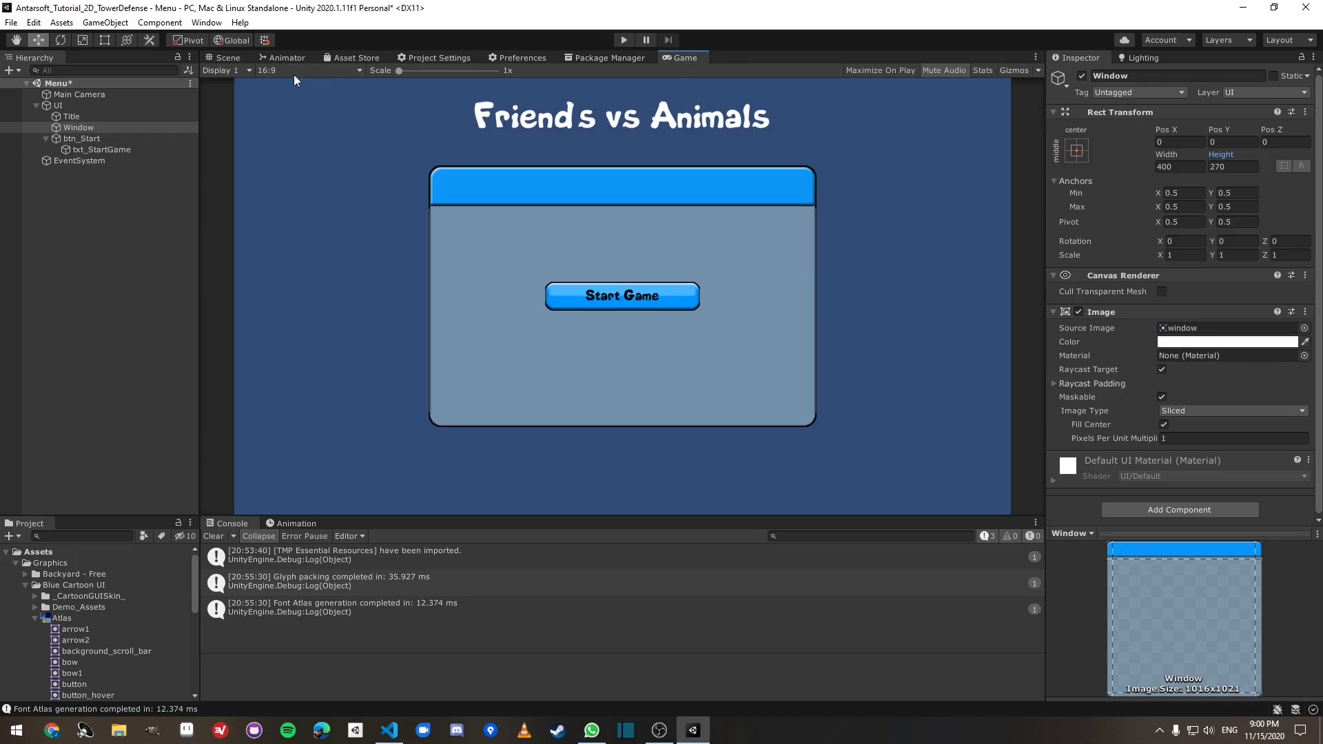
pyautogui.click(230, 58)
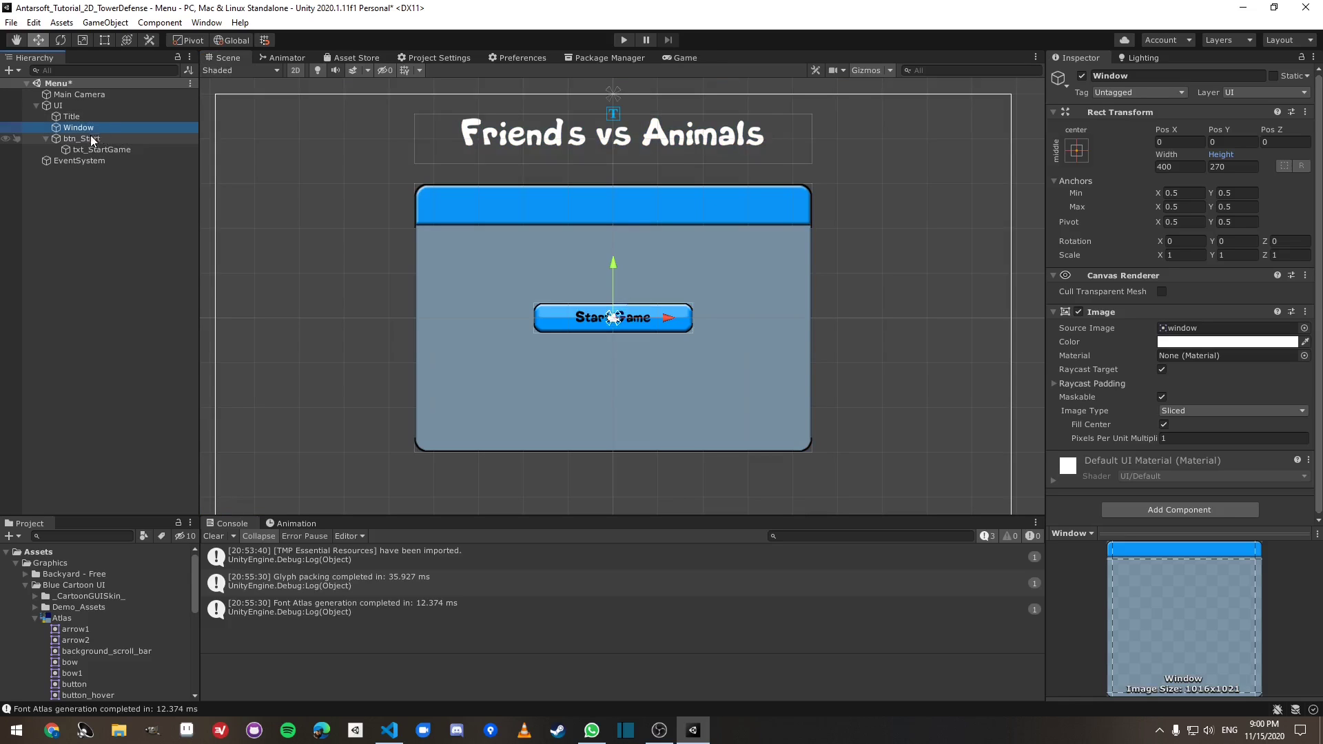
# Step: Make Title a child of Window and set its Pos Y to 0
pyautogui.moveTo(91, 138); pyautogui.dragTo(78, 131)
pyautogui.click(68, 121)
pyautogui.click(1232, 141)
pyautogui.write('0')
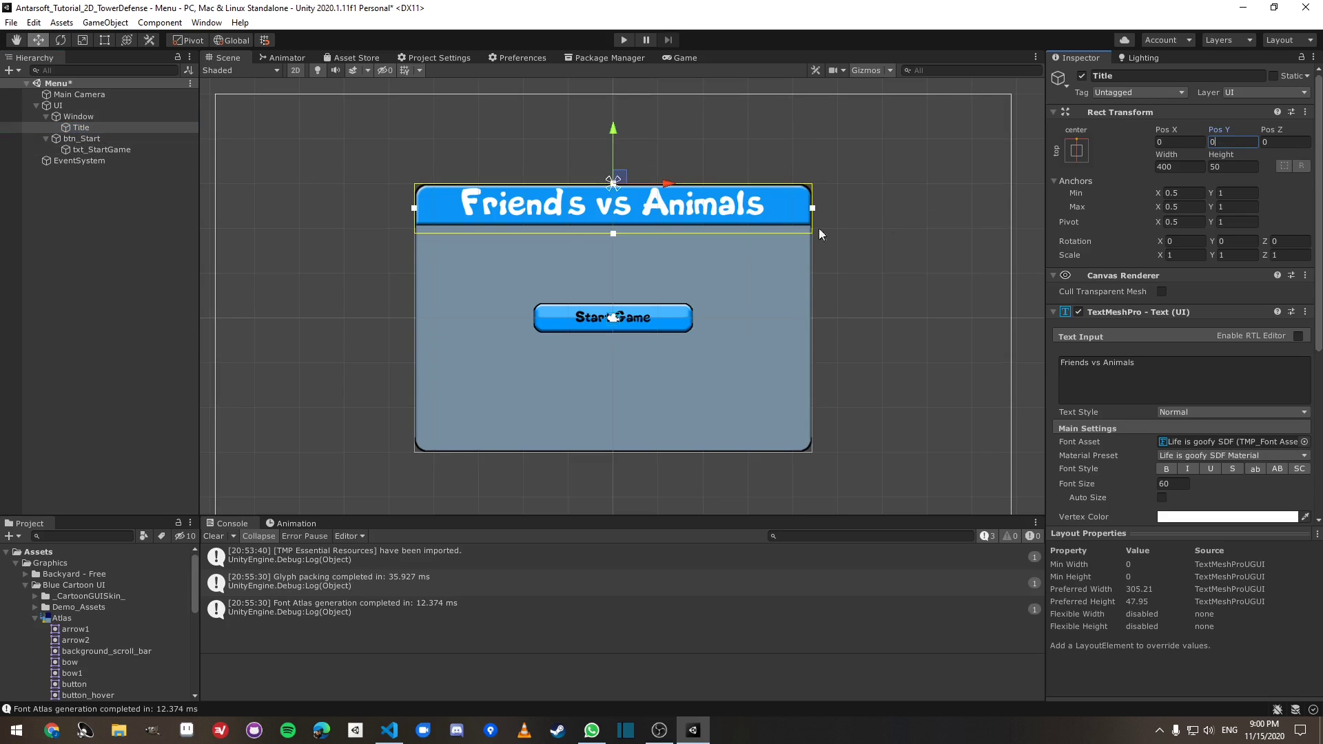
# Step: Set the font size of the Title text inside Window to 40
pyautogui.click(72, 117)
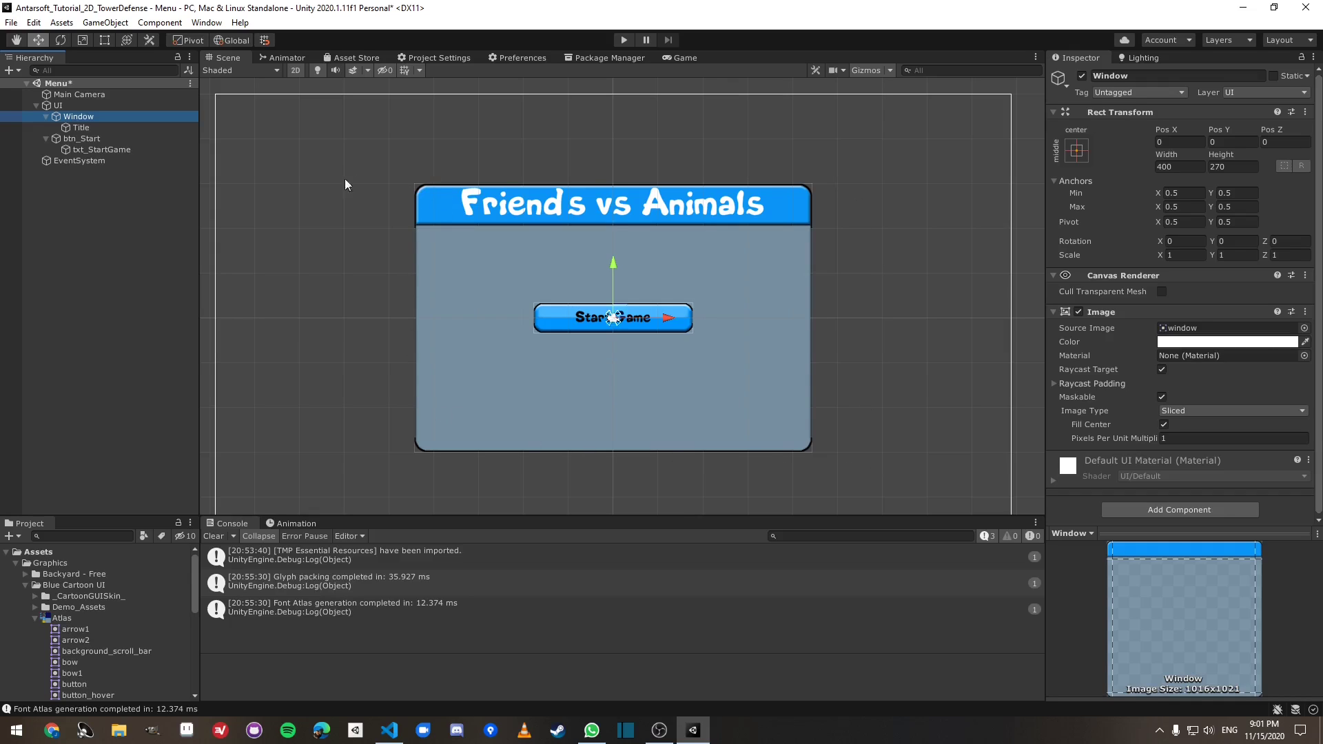
pyautogui.click(81, 128)
pyautogui.click(1173, 484)
pyautogui.write('40')
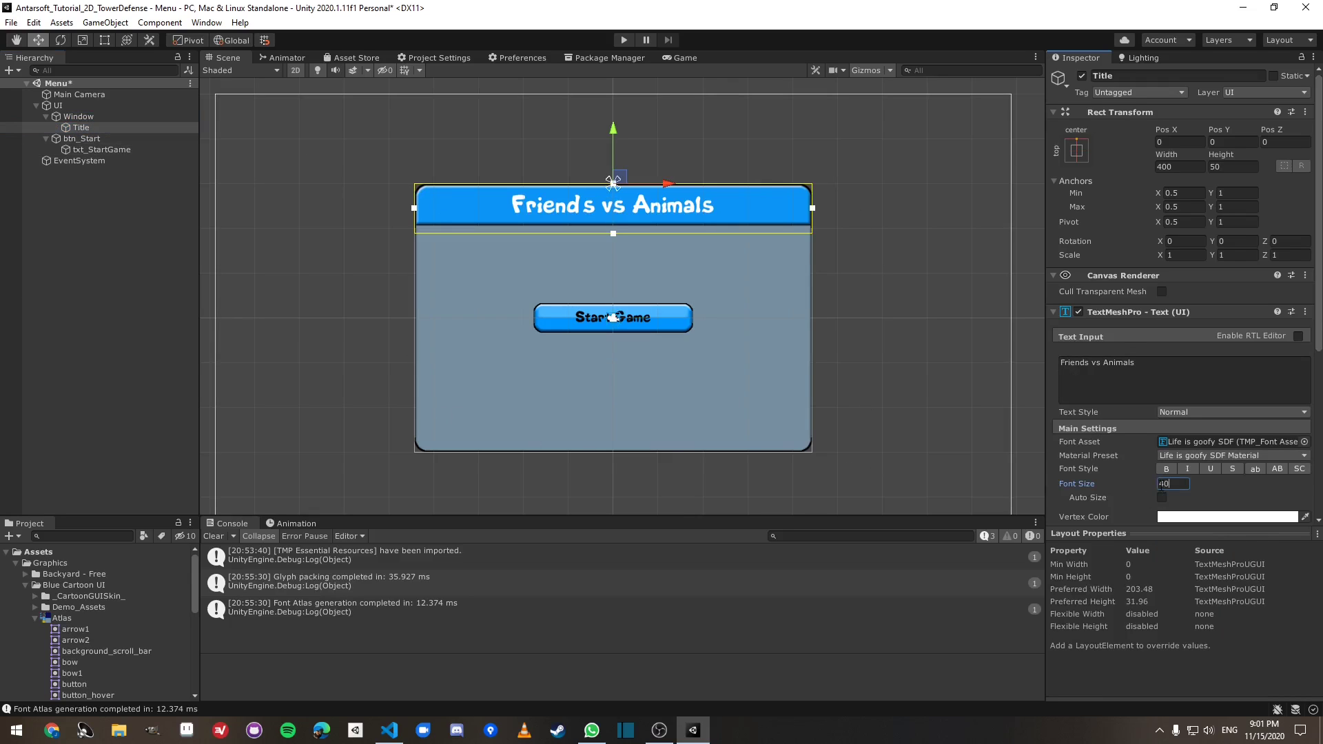
pyautogui.scroll(-4, 1227, 413)
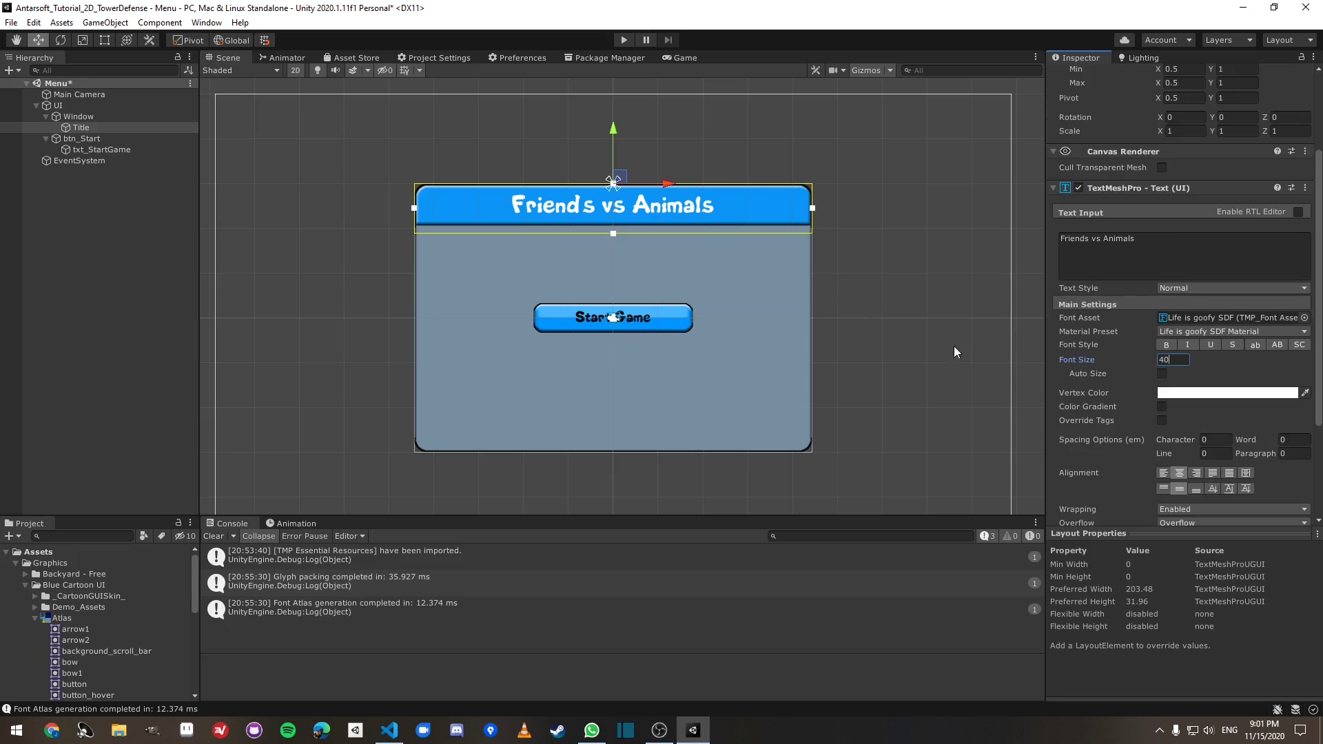
pyautogui.scroll(4, 1220, 310)
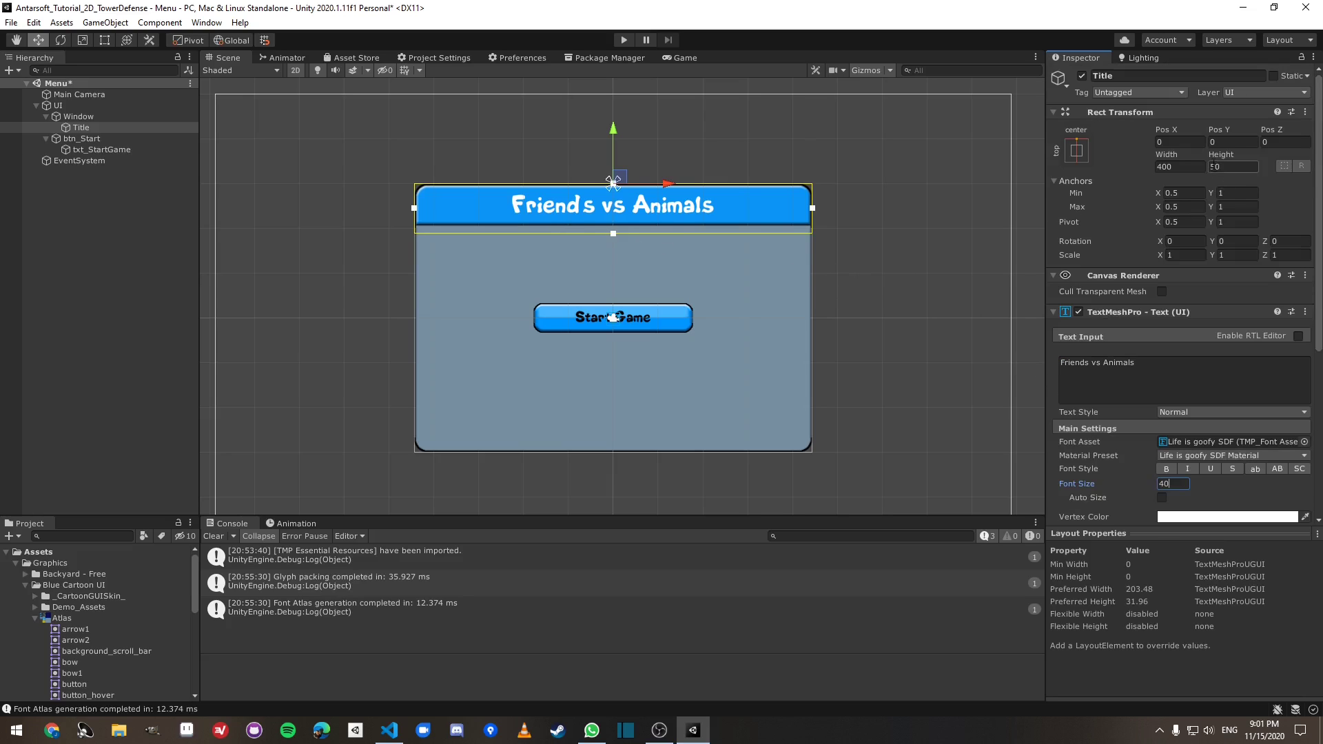
# Step: Set Title's height to 40 and its Pos Y to -5
pyautogui.click(1226, 166)
pyautogui.write('40')
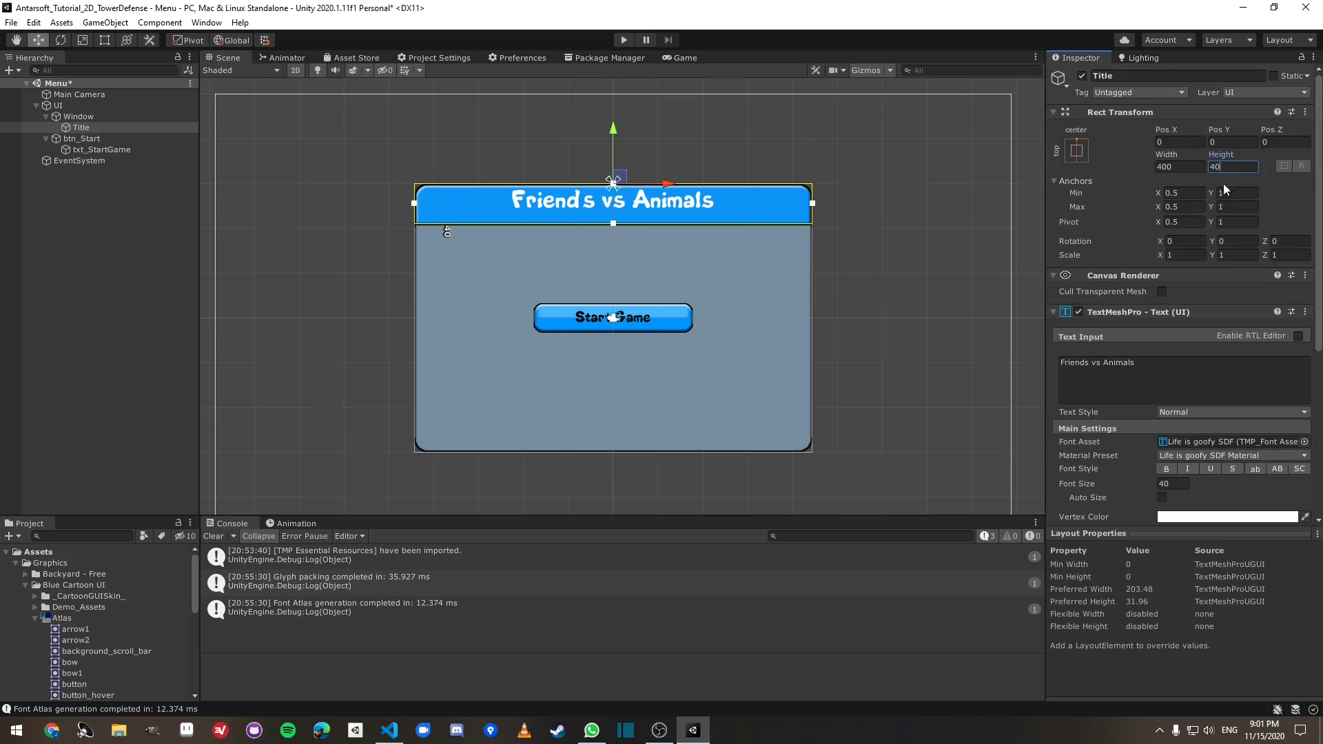
pyautogui.click(1234, 143)
pyautogui.write('-10')
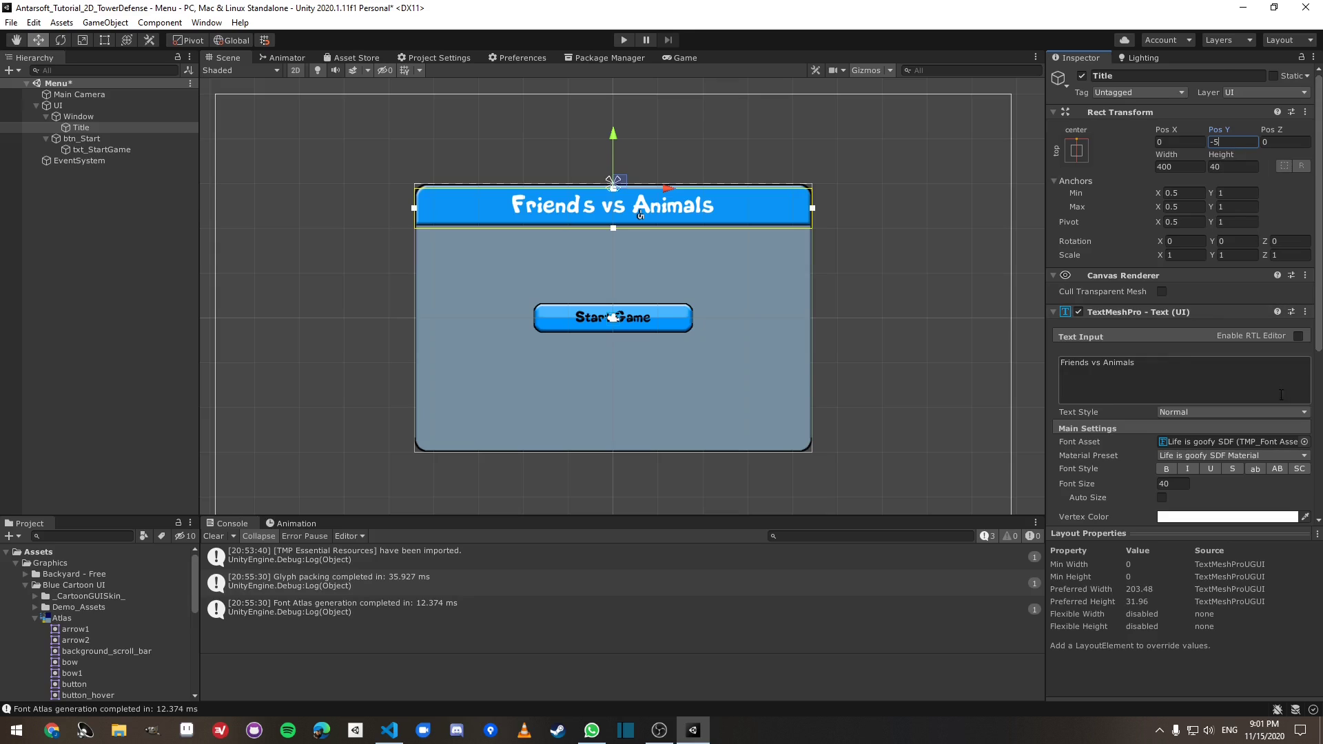
# Step: Change the vertex color of the Title text to bright yellow
pyautogui.scroll(-3, 1239, 386)
pyautogui.click(1231, 393)
pyautogui.moveTo(1280, 515)
pyautogui.mouseDown()
pyautogui.moveTo(1275, 436)
pyautogui.moveTo(1256, 424)
pyautogui.moveTo(1271, 422)
pyautogui.mouseUp()
pyautogui.click(1310, 373)
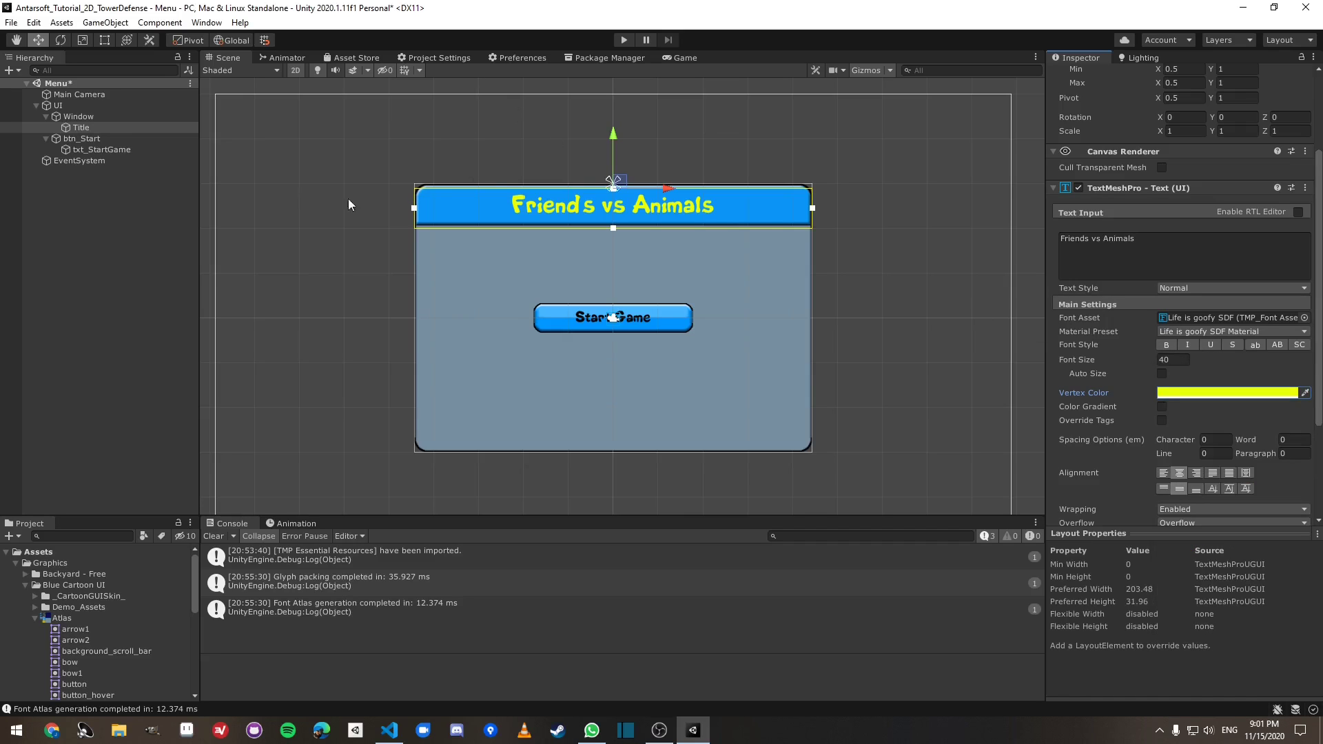
# Step: Make btn_Start a child of Window and set Window's height to 200
pyautogui.click(103, 117)
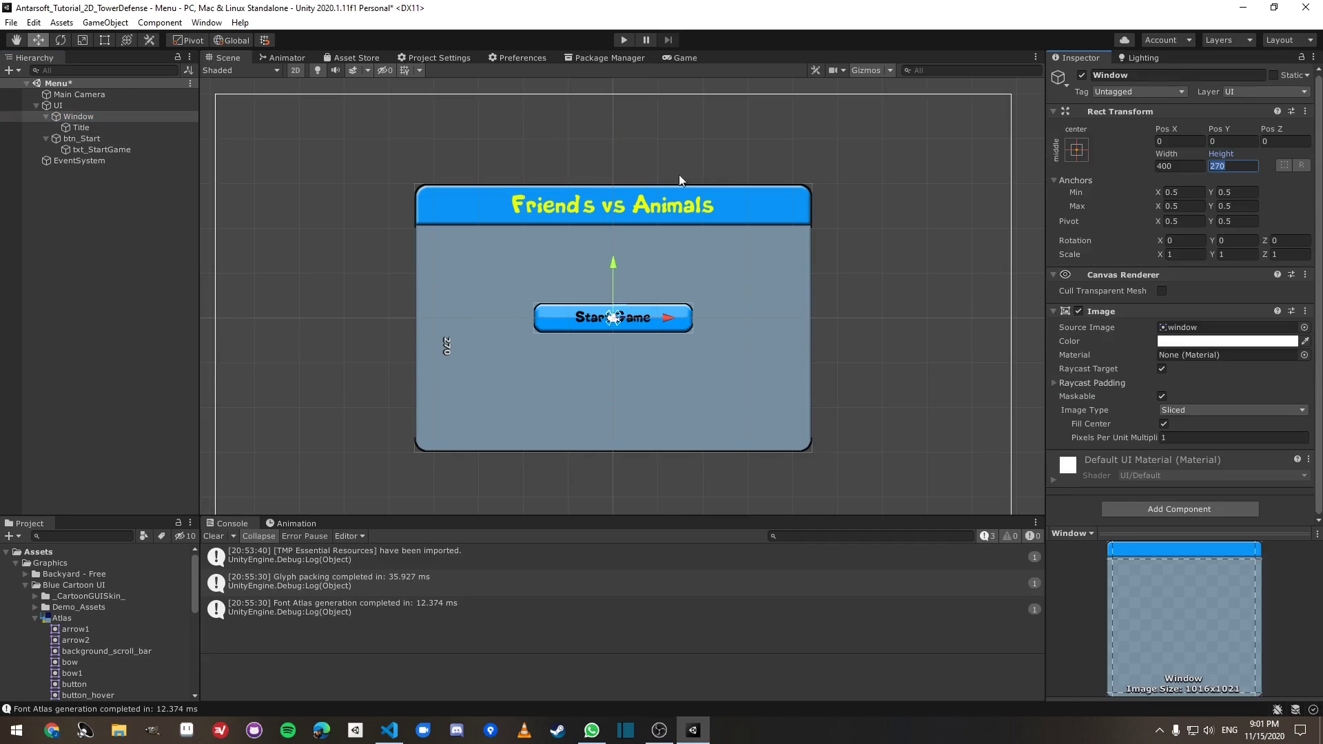
pyautogui.moveTo(83, 138); pyautogui.dragTo(91, 119)
pyautogui.click(103, 117)
pyautogui.click(1232, 166)
pyautogui.write('200')
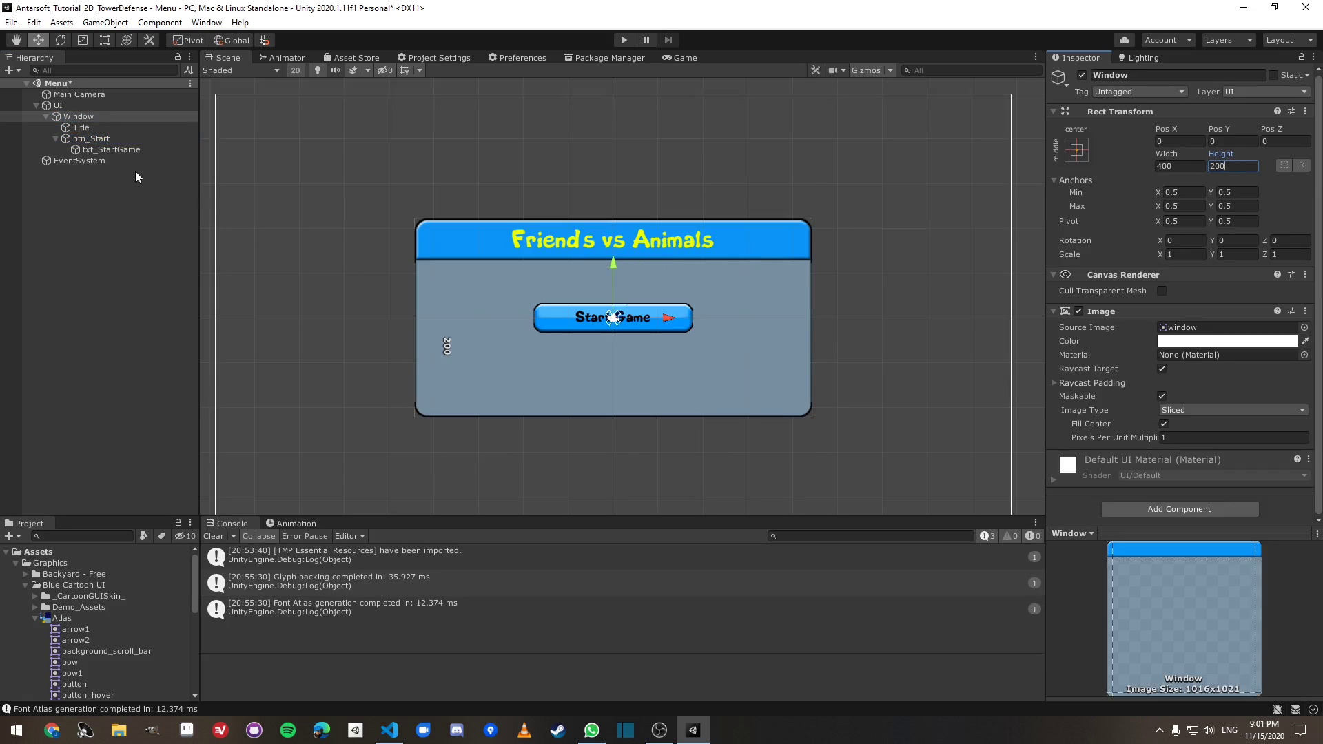
# Step: Try btn_Start lower at about Pos Y -22.5, preview it in the Game view, and reset its Pos Y to 0
pyautogui.click(132, 138)
pyautogui.moveTo(614, 265); pyautogui.dragTo(616, 285)
pyautogui.click(680, 58)
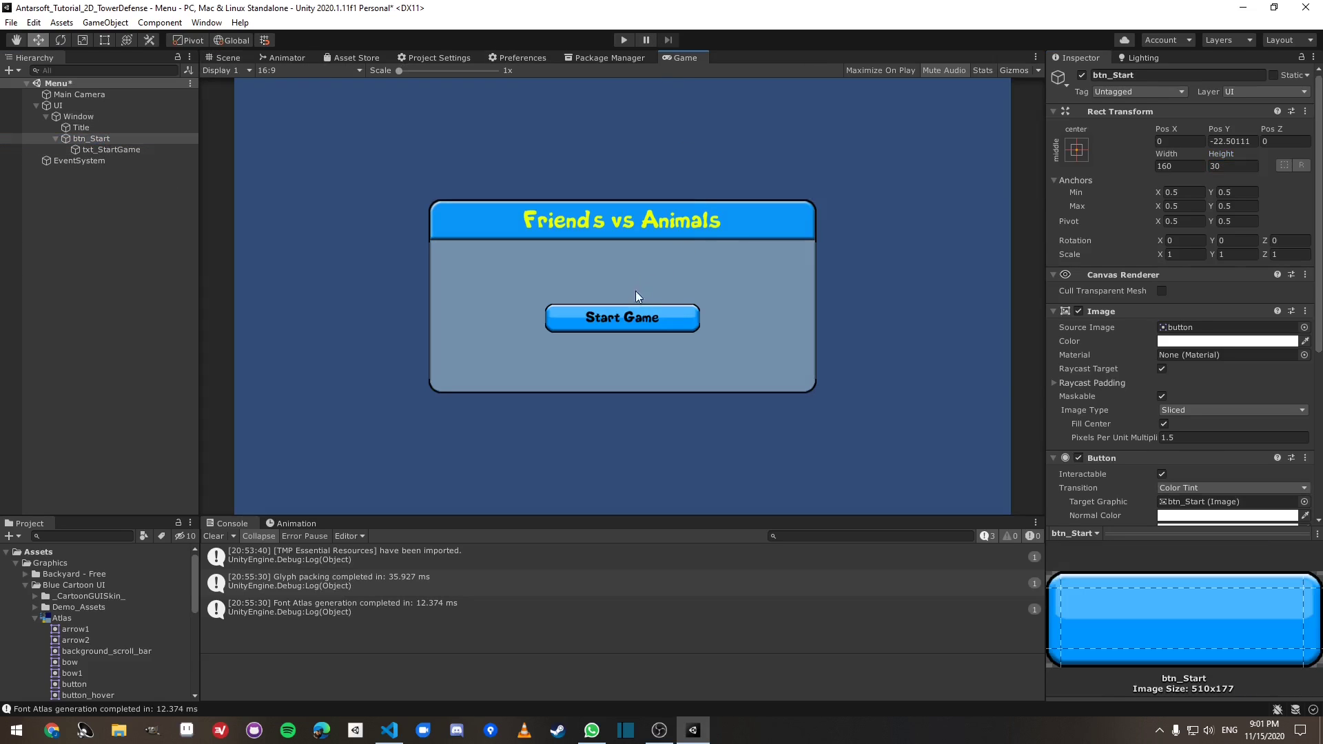
pyautogui.click(229, 58)
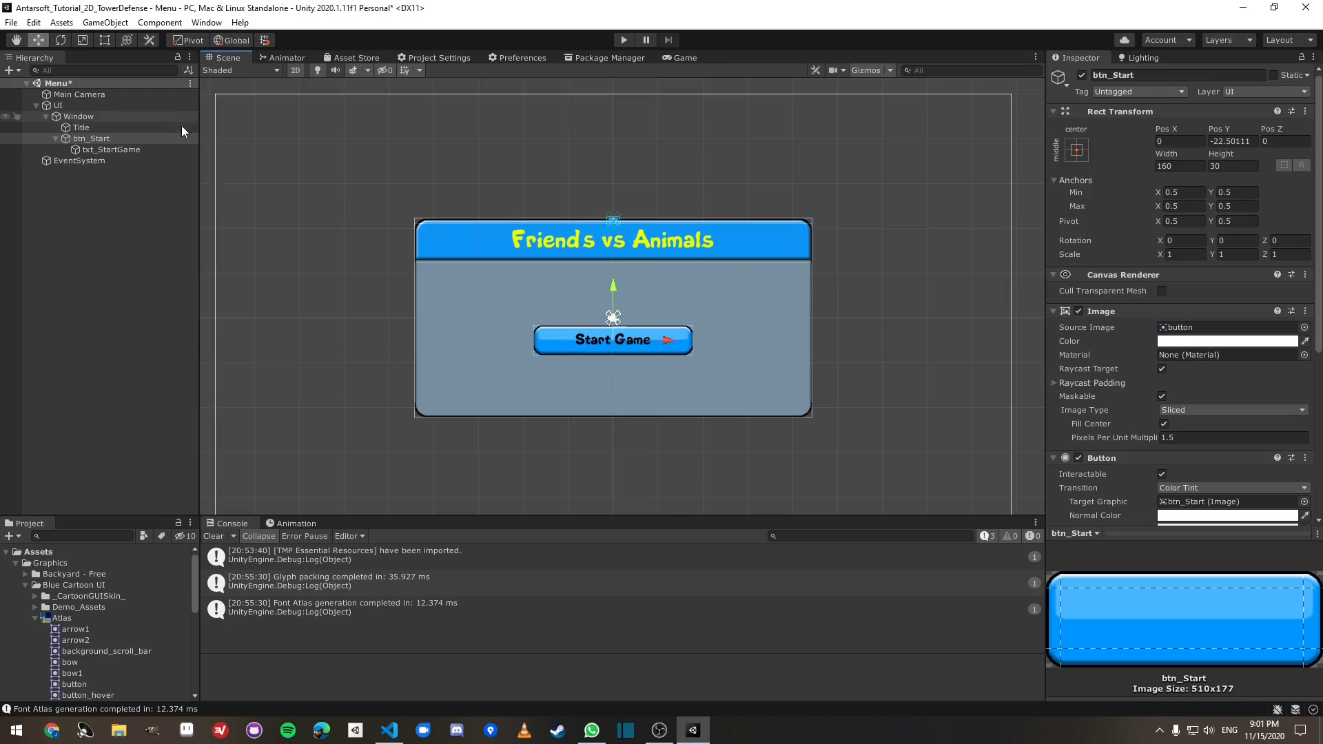
pyautogui.click(1232, 141)
pyautogui.write('0')
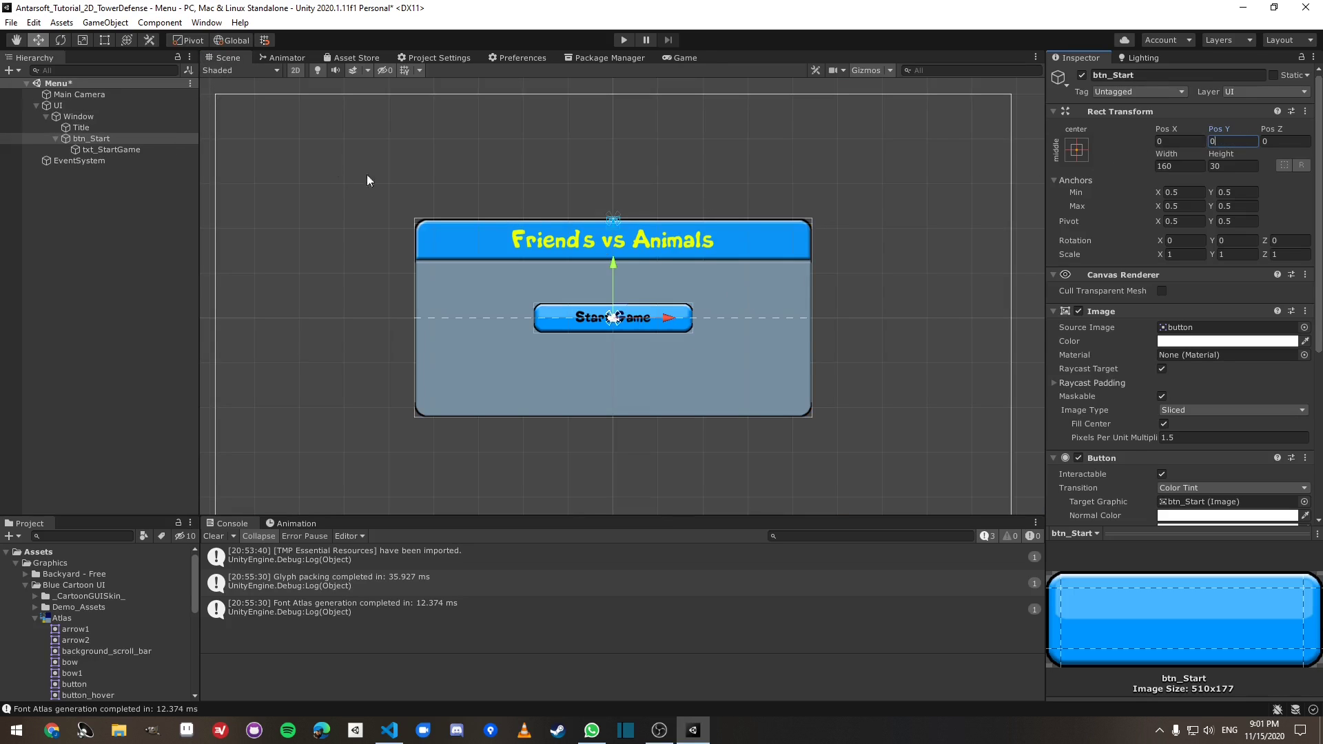
# Step: With the Game view showing, try mint green as Main Camera's background color and settle on grey A4A4A4
pyautogui.click(90, 121)
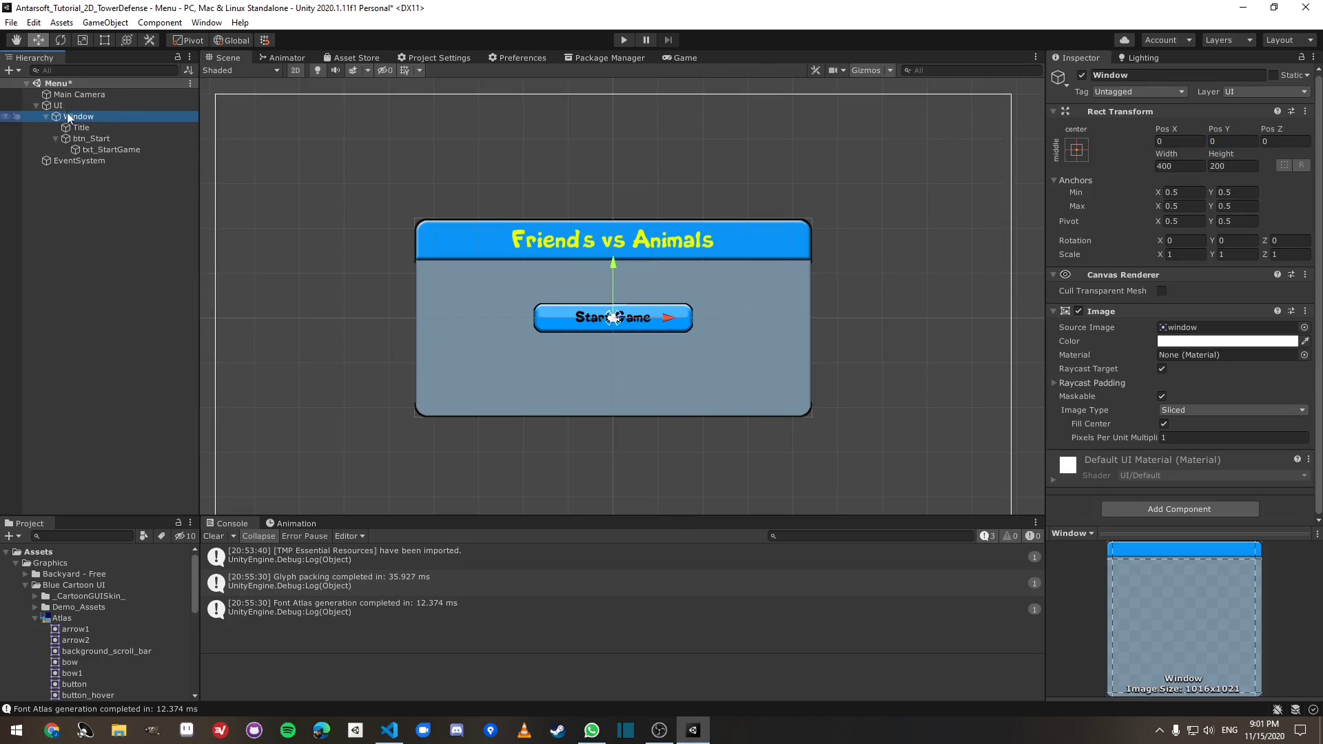
pyautogui.click(69, 96)
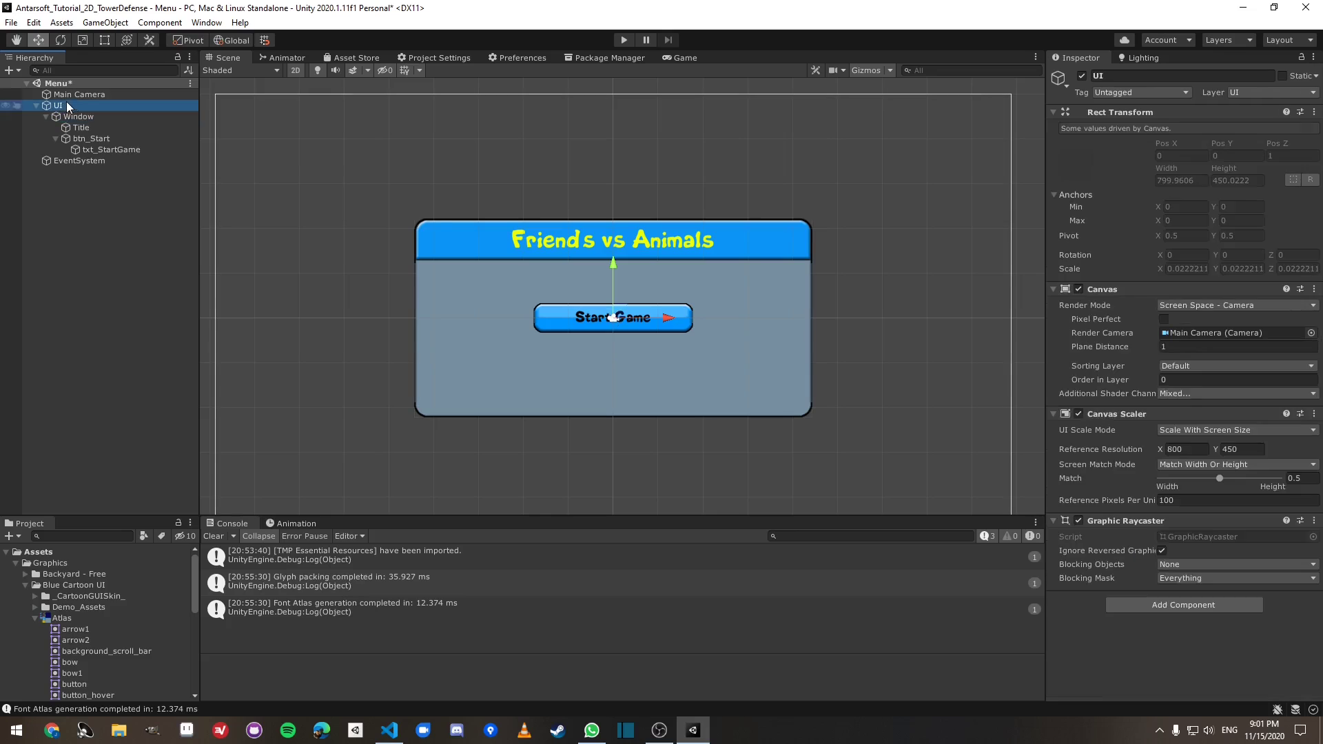
pyautogui.click(679, 58)
pyautogui.click(1199, 210)
pyautogui.click(1225, 313)
pyautogui.moveTo(1224, 317); pyautogui.dragTo(1176, 394)
pyautogui.moveTo(1250, 288); pyautogui.dragTo(1176, 300)
pyautogui.click(1285, 282)
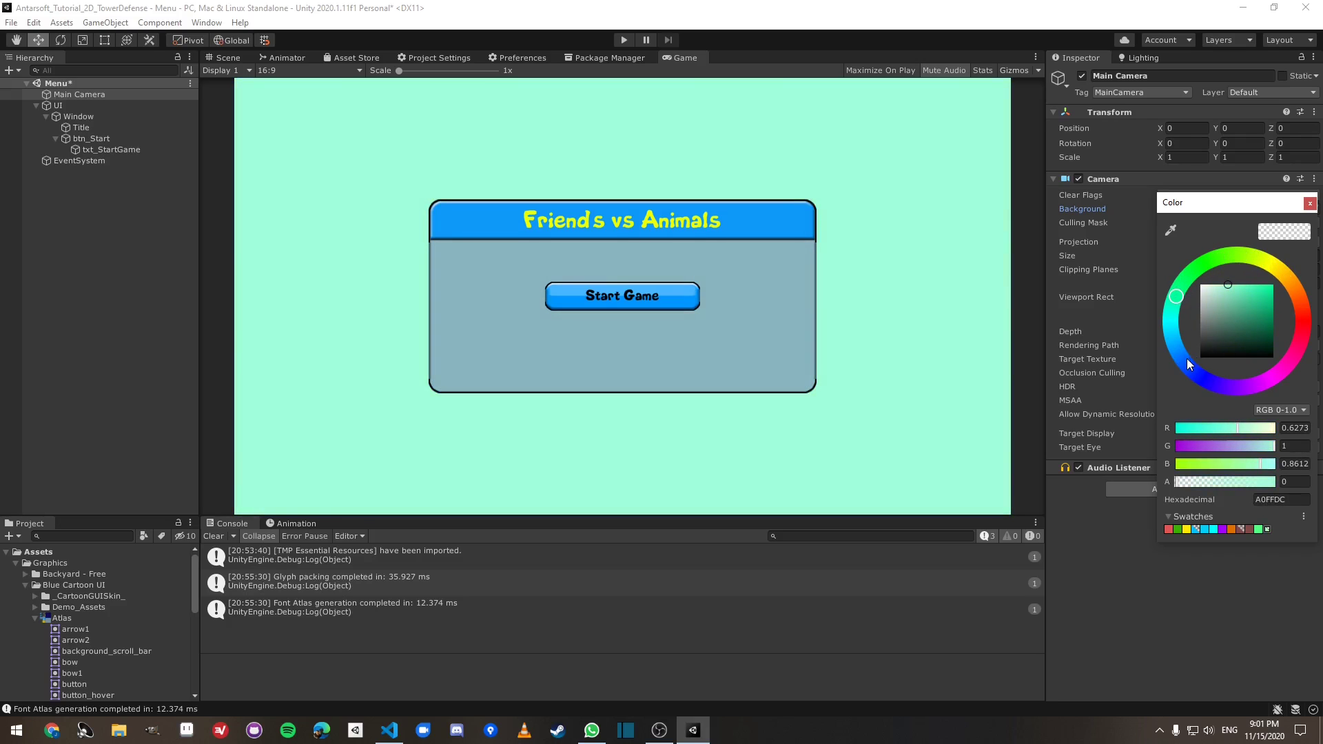
pyautogui.moveTo(1188, 365); pyautogui.dragTo(1202, 312)
pyautogui.click(1251, 283)
pyautogui.click(1180, 353)
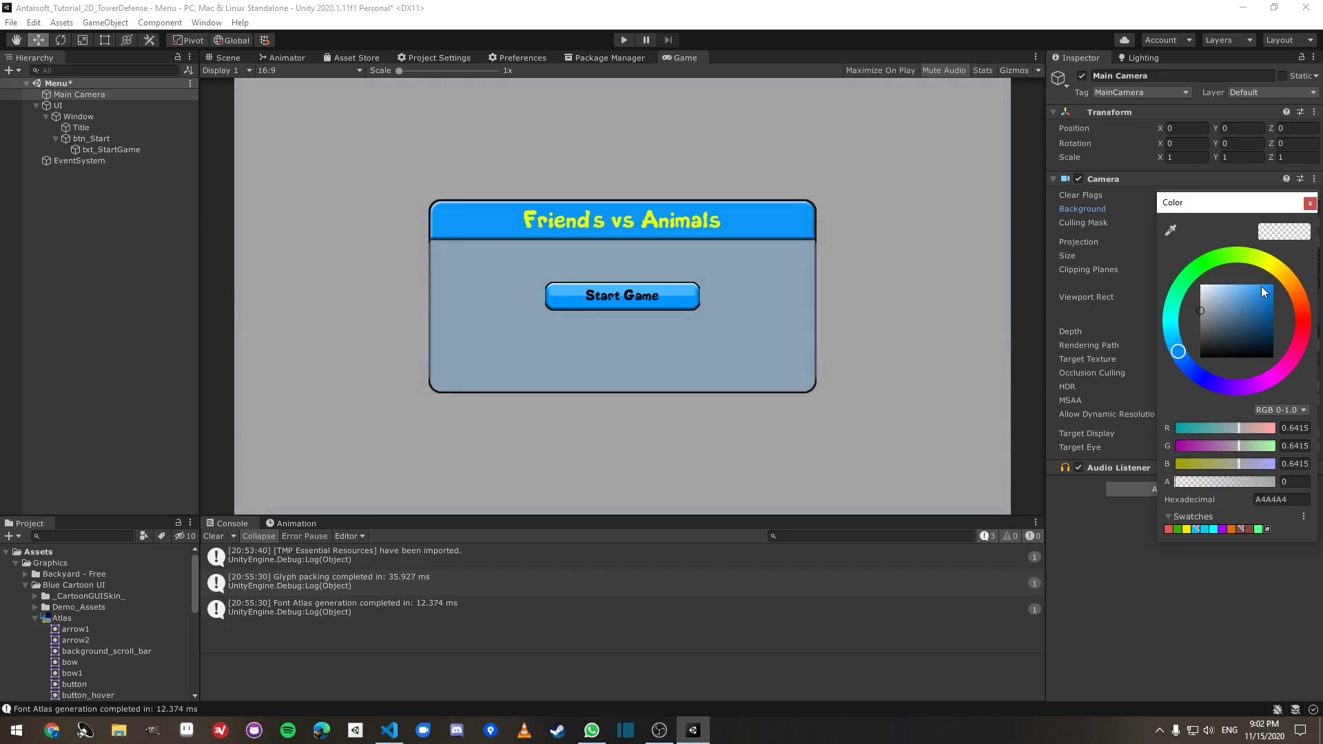
pyautogui.click(1176, 334)
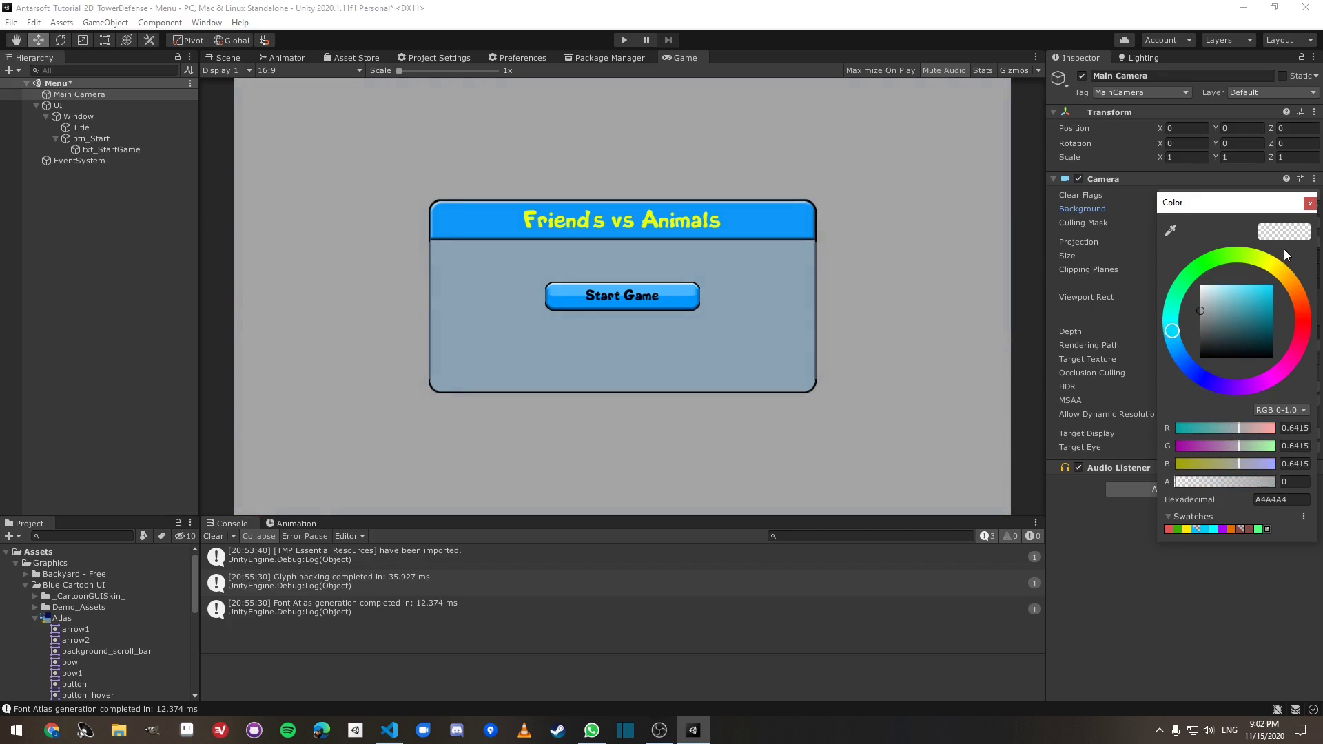
pyautogui.click(1310, 203)
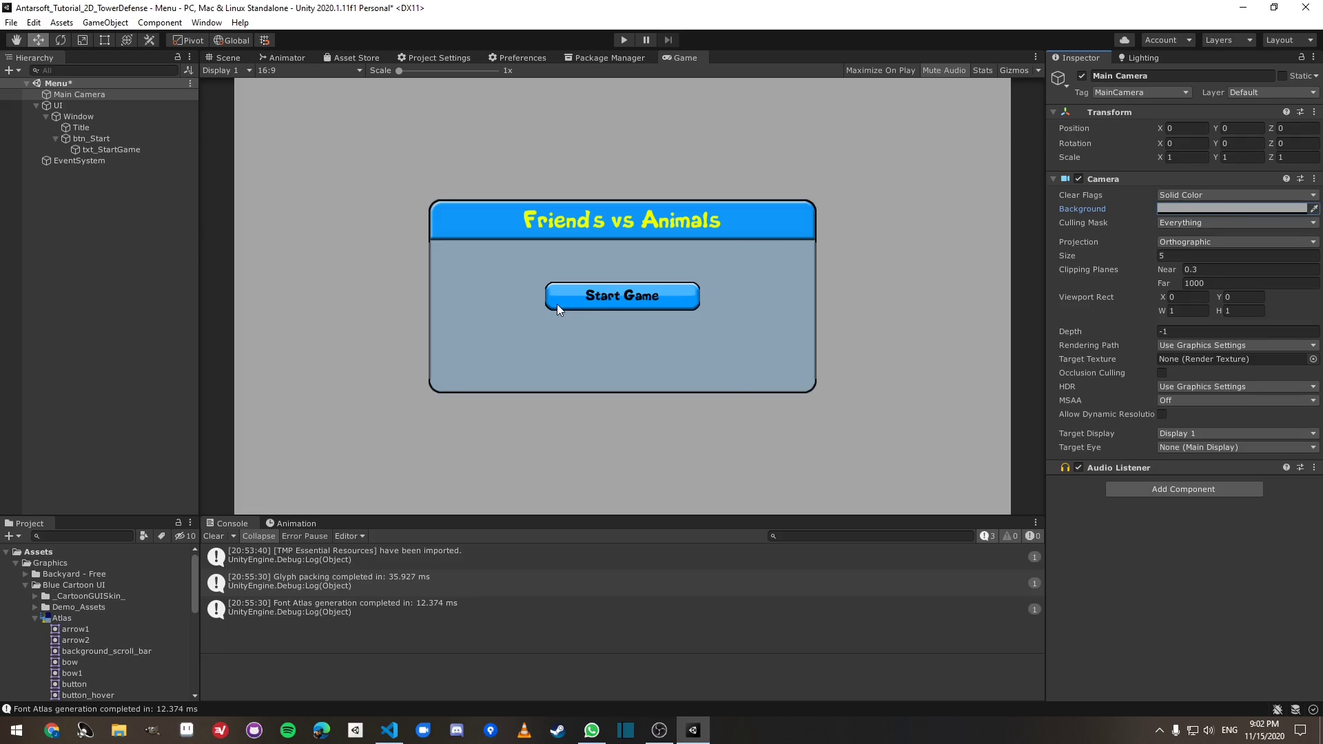
# Step: Collapse btn_Start in the scene hierarchy and the Blue Cartoon UI and Graphics folders in the project
pyautogui.click(101, 149)
pyautogui.press('Left')
pyautogui.press('Left')
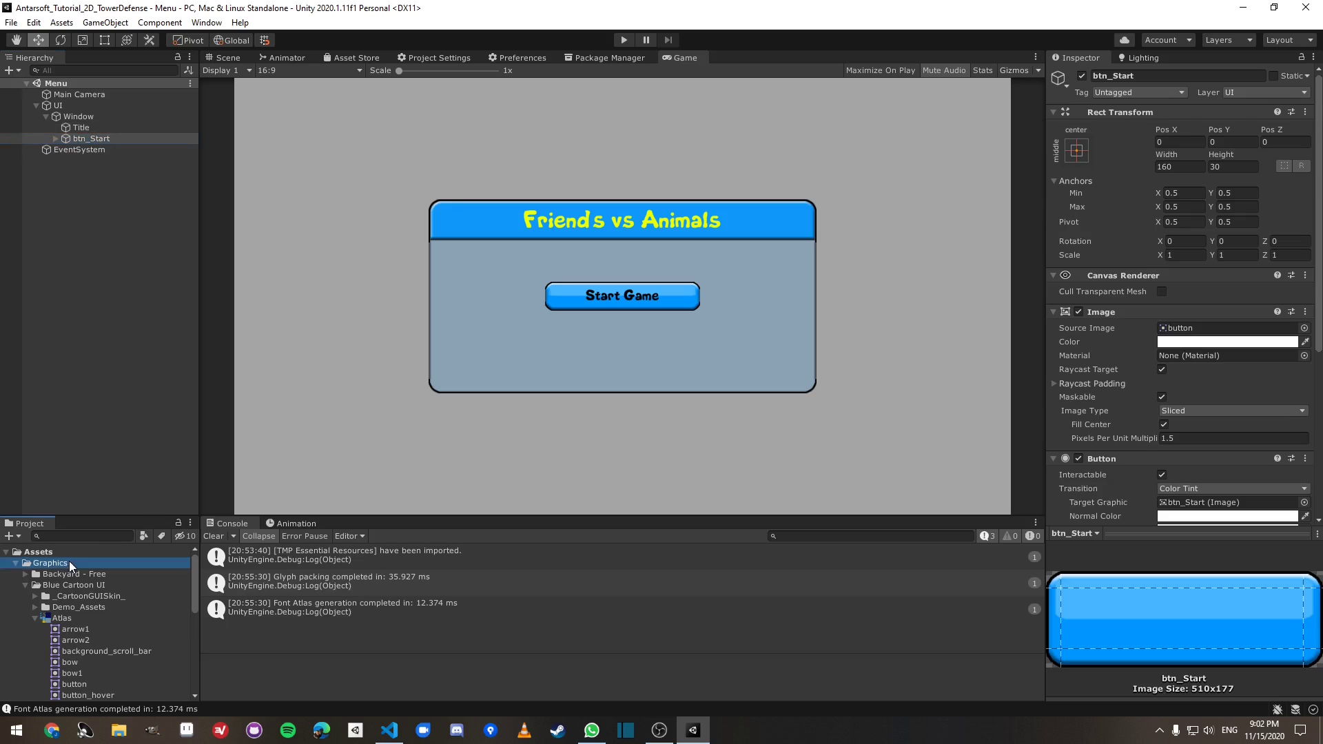
pyautogui.click(81, 585)
pyautogui.press('Left')
pyautogui.press('Up')
pyautogui.press('Left')
pyautogui.press('Left')
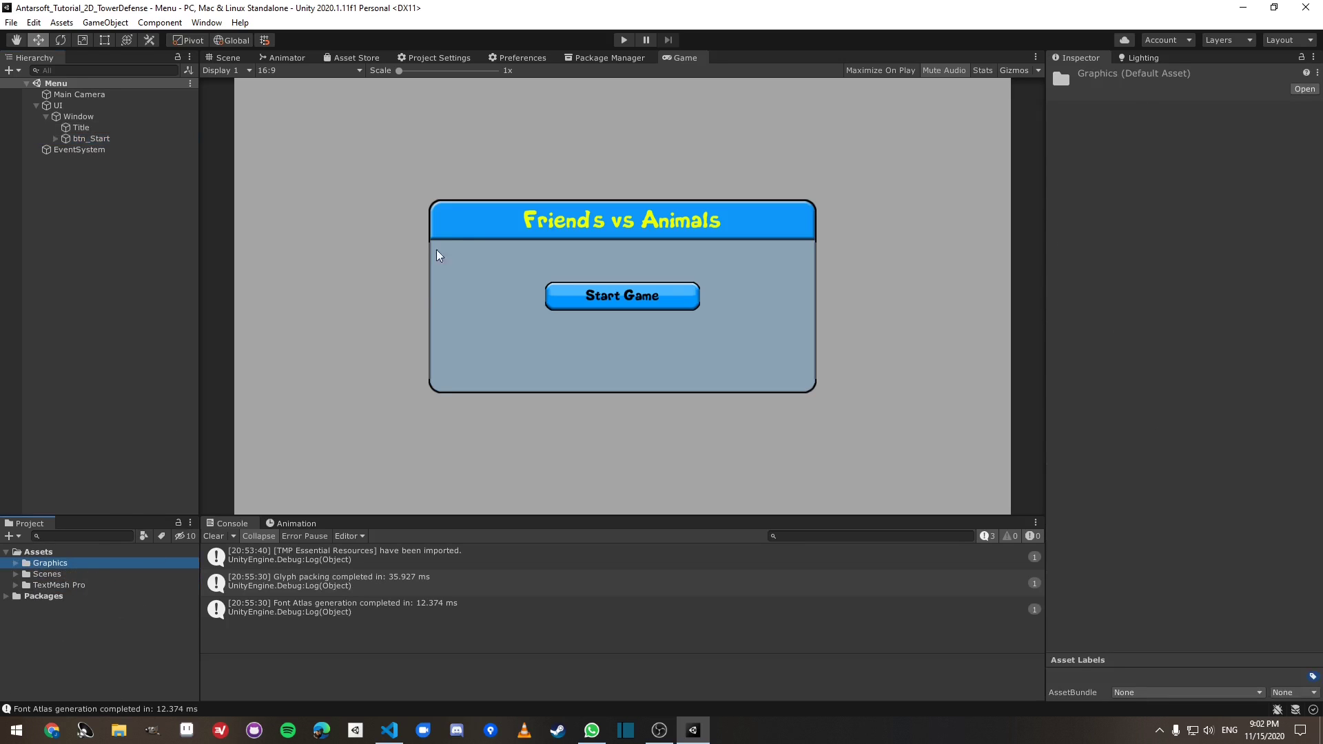
# Step: Create a folder named Scripts in Assets
pyautogui.rightClick(55, 552)
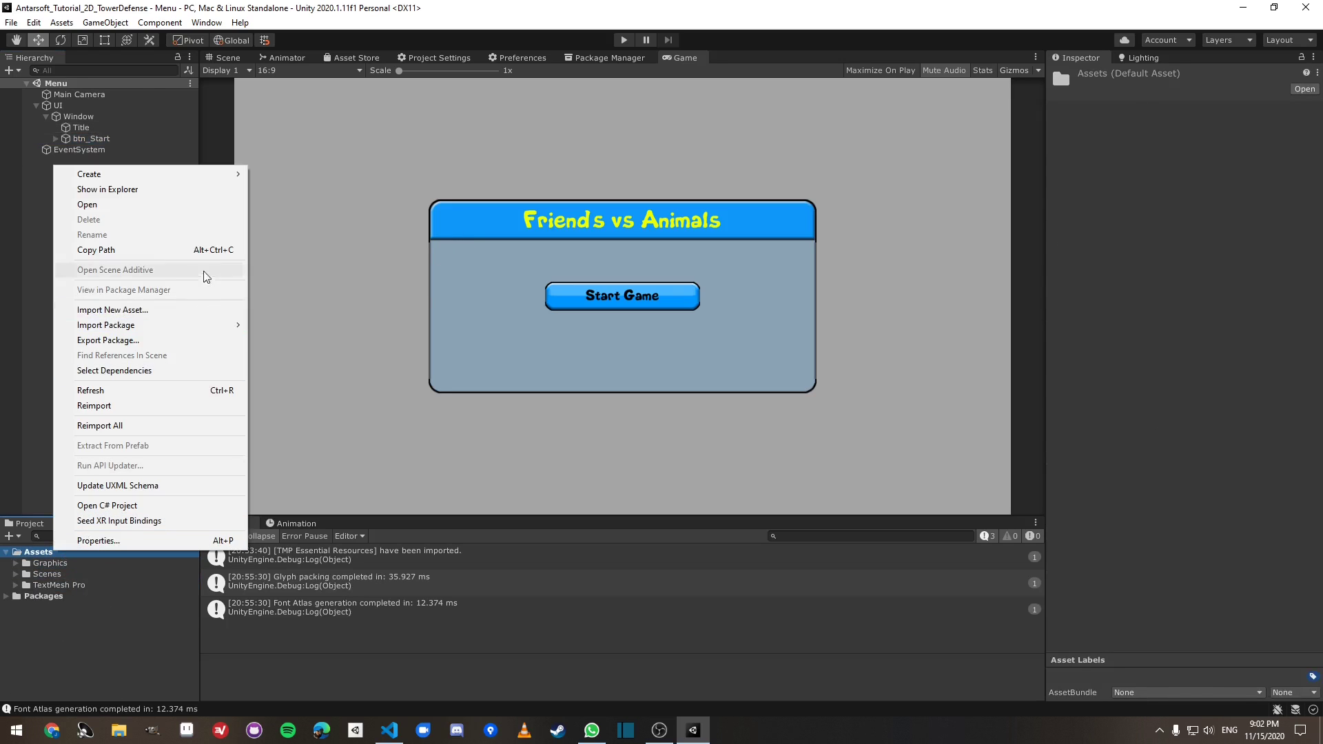
pyautogui.moveTo(173, 173)
pyautogui.click(283, 173)
pyautogui.write('Scripts')
pyautogui.press('Return')
# Step: Create a subfolder named Menu inside the Scripts folder
pyautogui.rightClick(55, 585)
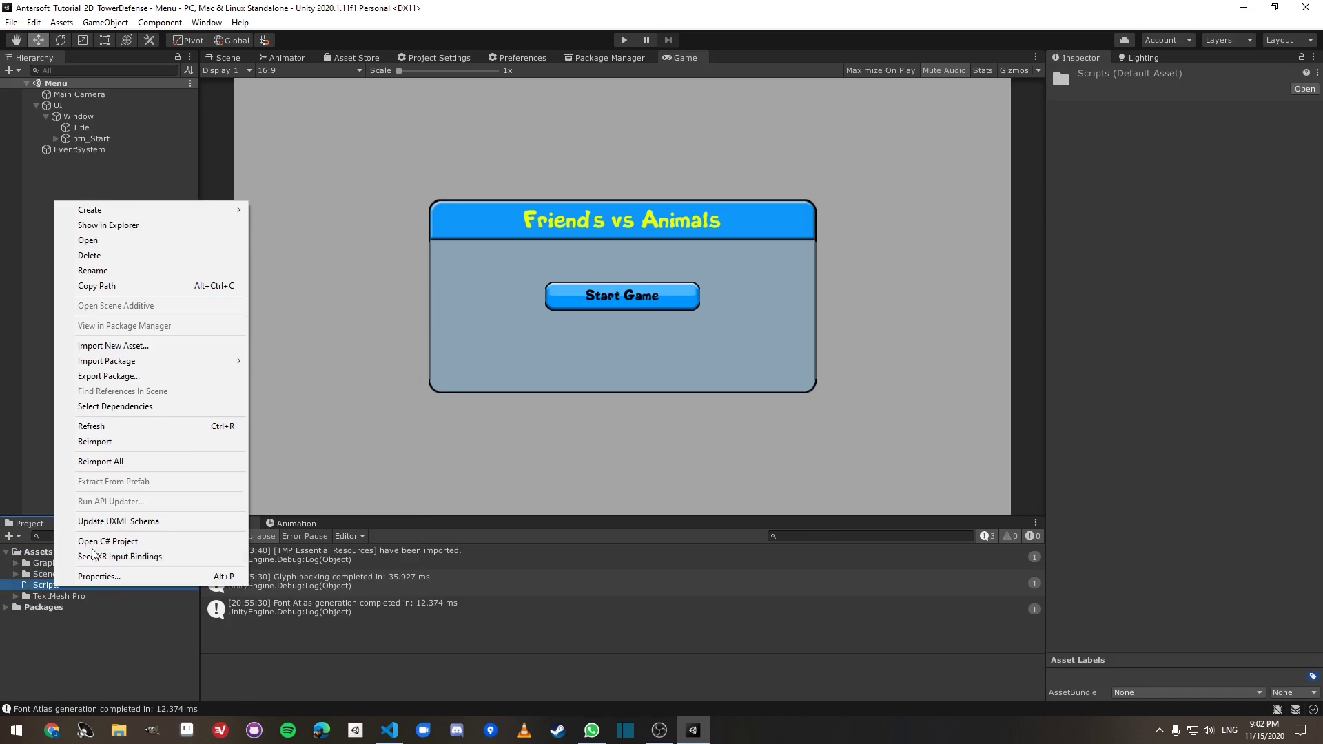
pyautogui.moveTo(152, 209)
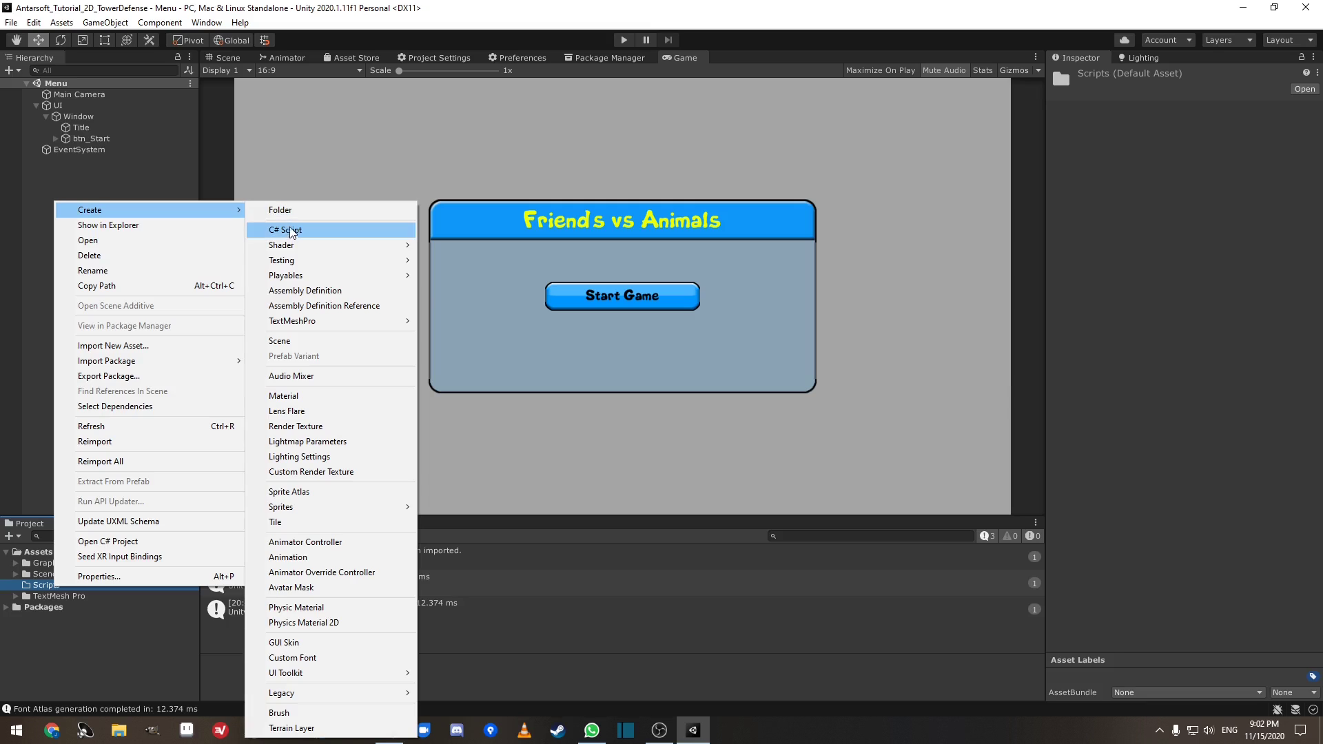
pyautogui.click(292, 230)
pyautogui.write('Menu')
pyautogui.press('Return')
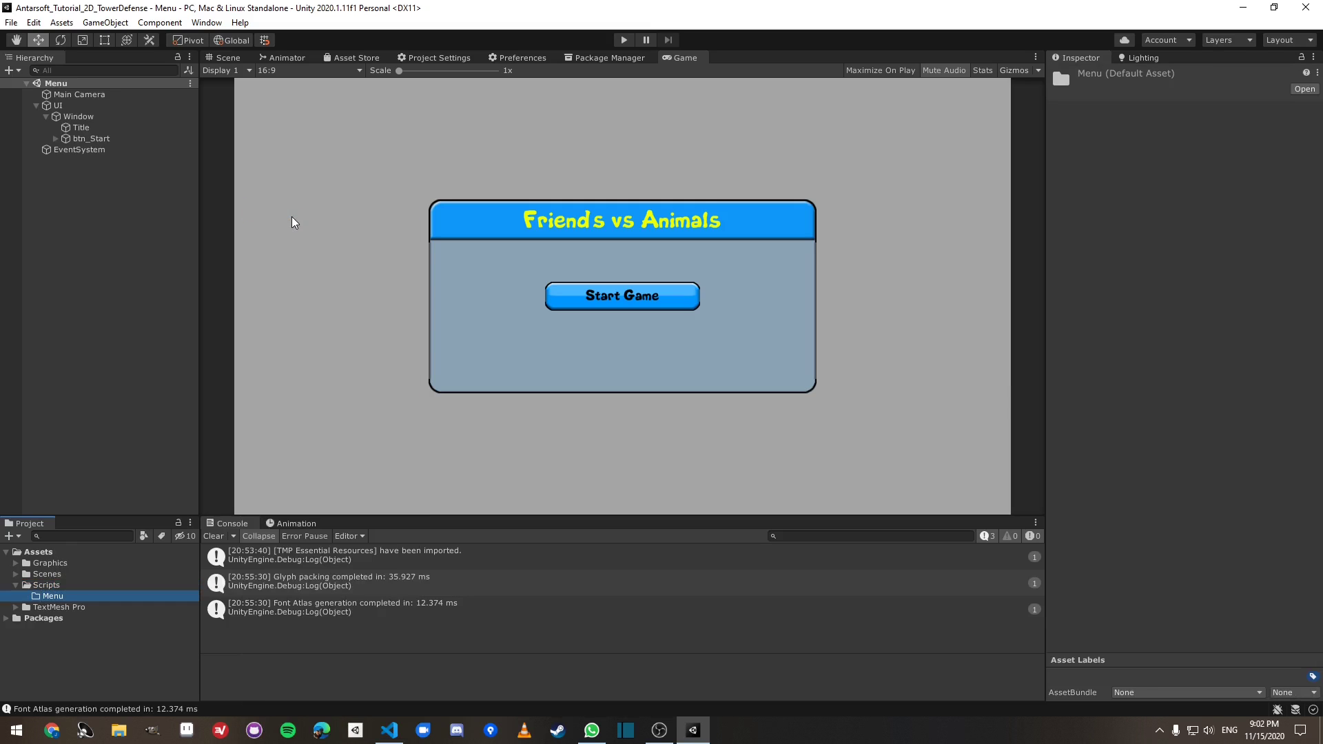
# Step: Duplicate the Menu folder within Scripts and rename the copy as Game
pyautogui.hotkey('ctrl', 'd')
pyautogui.press('F2')
pyautogui.write('Game')
pyautogui.press('Return')
# Step: Create a C# script named Menu inside the Scripts/Menu folder
pyautogui.rightClick(59, 607)
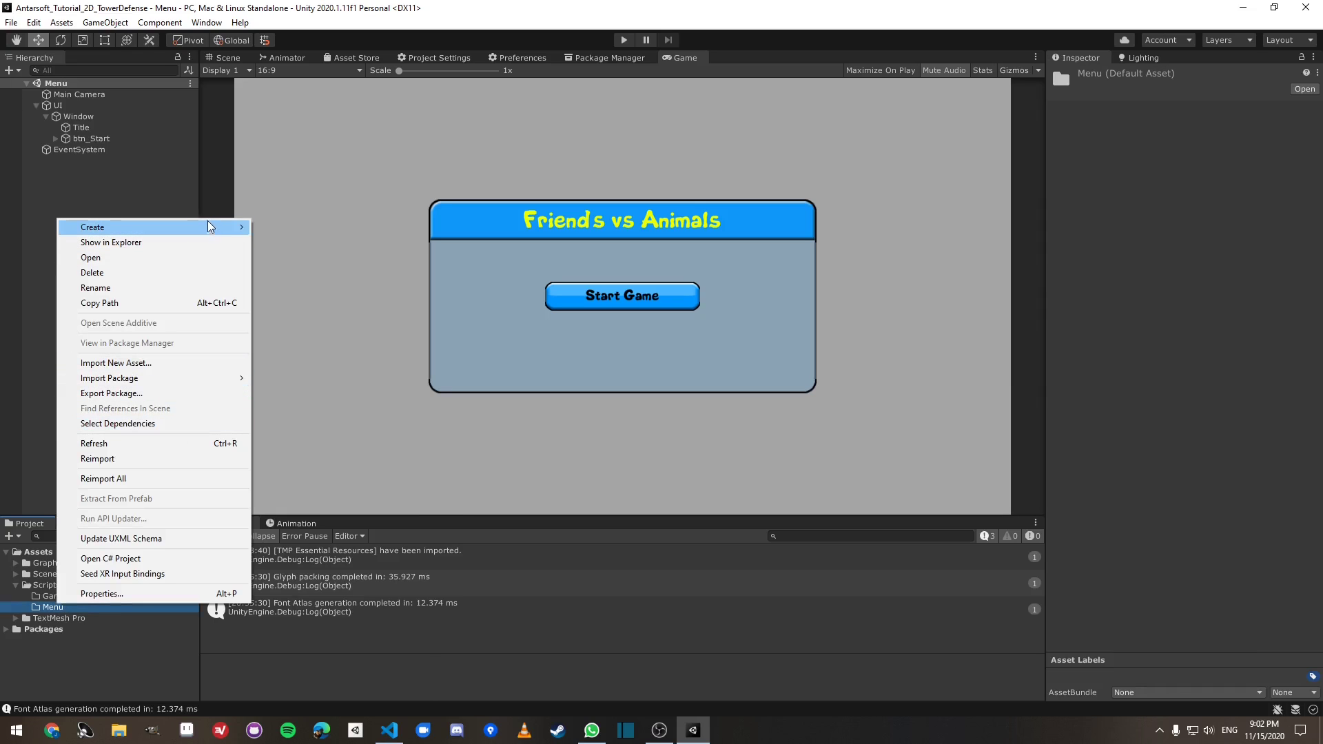
pyautogui.moveTo(207, 227)
pyautogui.click(296, 236)
pyautogui.write('MenuS')
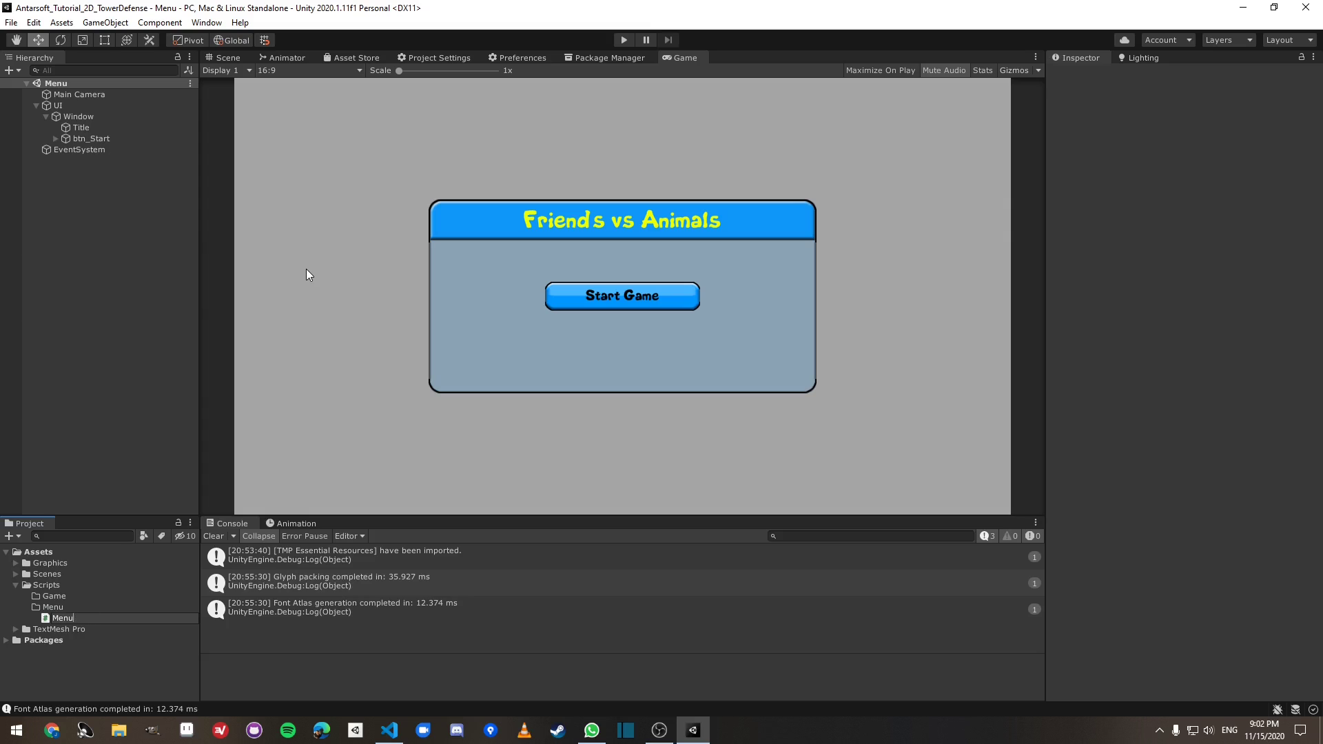
pyautogui.press('Return')
# Step: Create an empty game object at the root of the Menu scene and name it _MenuManager
pyautogui.click(110, 128)
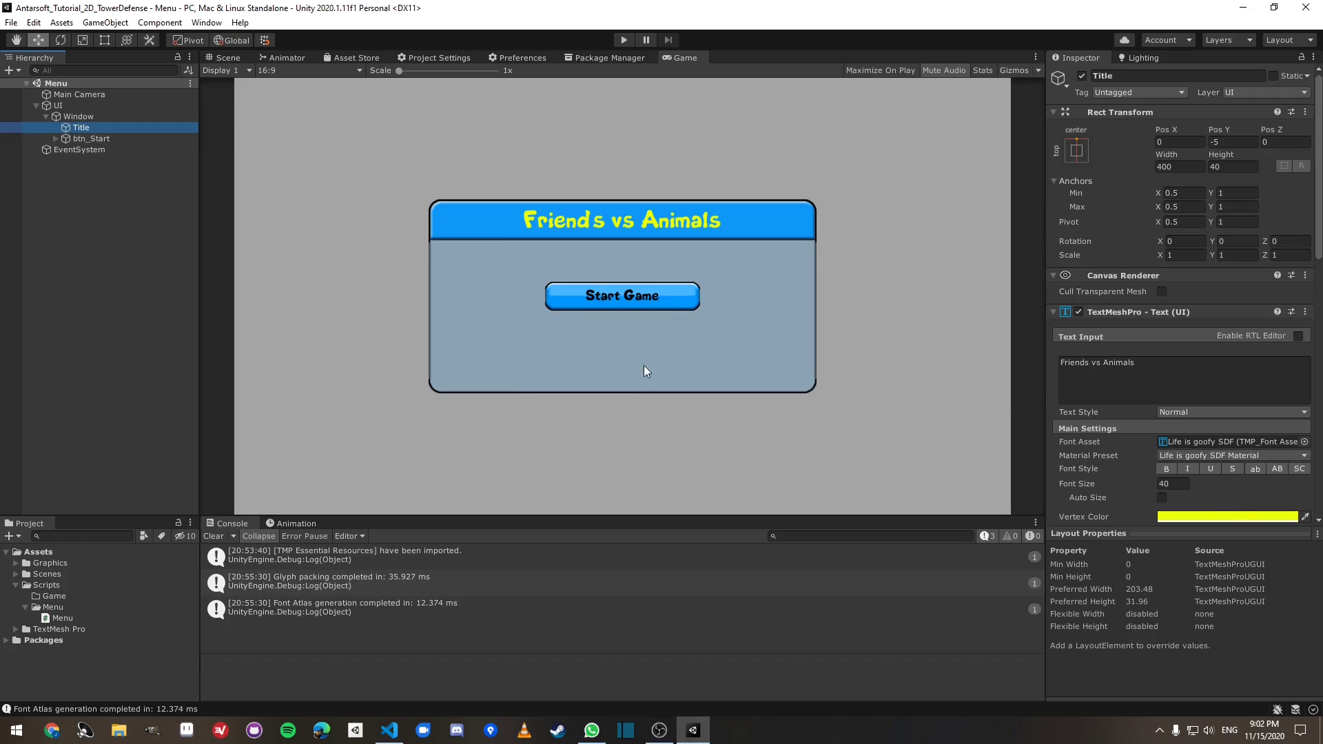
pyautogui.click(90, 104)
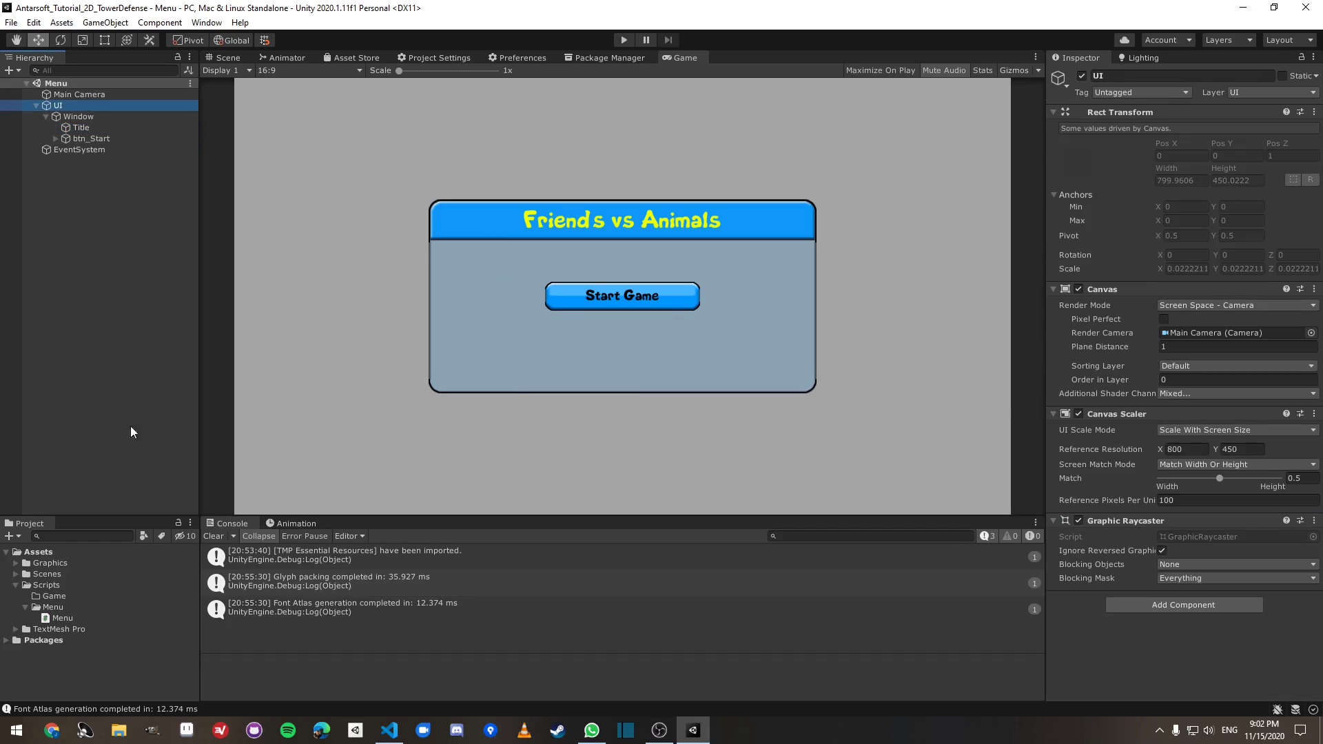
pyautogui.rightClick(105, 234)
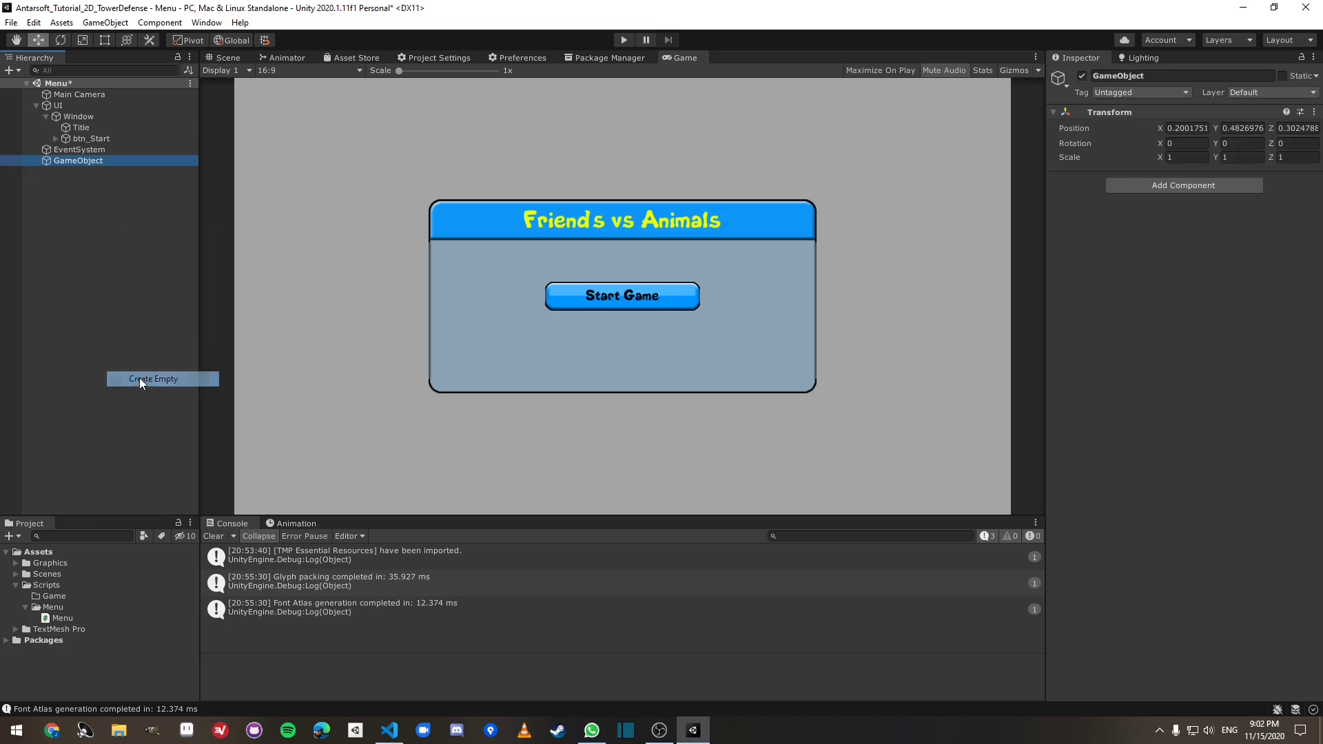
pyautogui.write('Menu')
pyautogui.hotkey('shift', 'End')
pyautogui.write('Man')
pyautogui.press('Return')
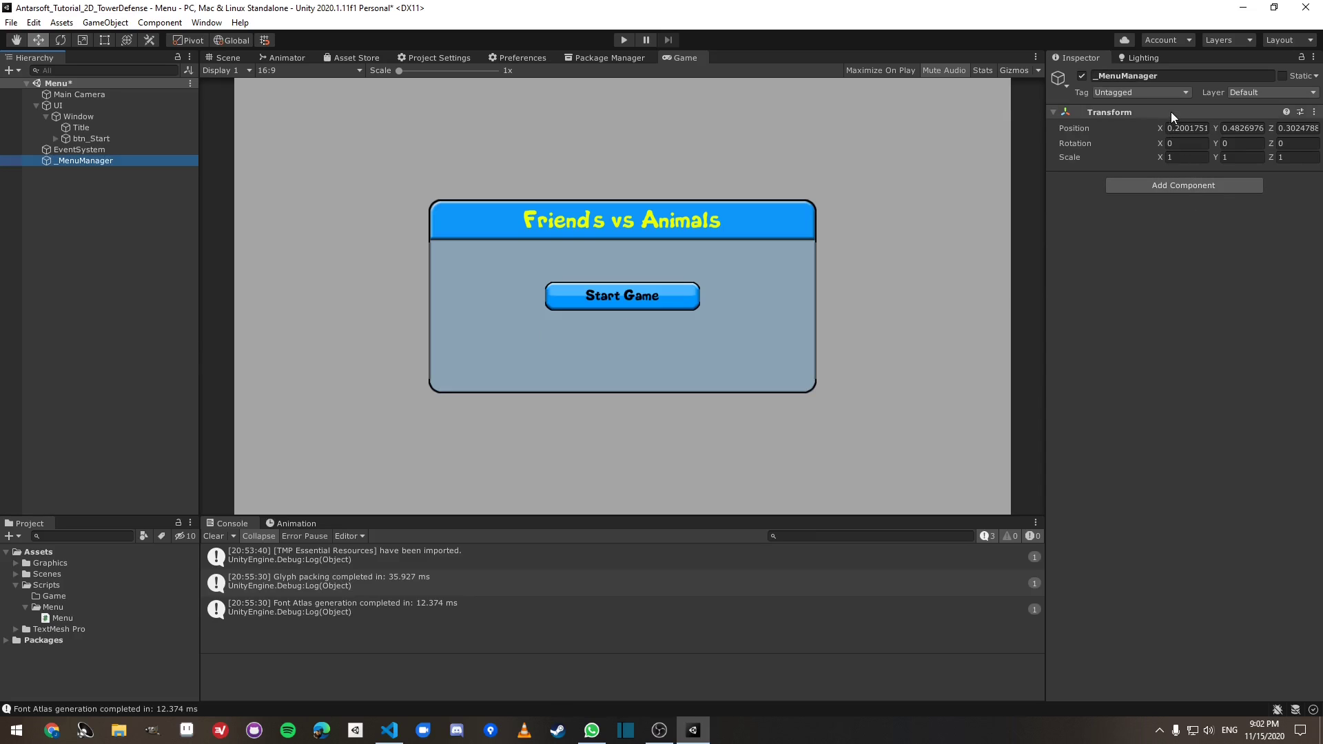
# Step: Reset the transform of _MenuManager and move it to the first position in the Menu scene hierarchy
pyautogui.click(1314, 111)
pyautogui.click(1199, 123)
pyautogui.moveTo(42, 161); pyautogui.dragTo(78, 89)
# Step: Attach the Menu script to _MenuManager and open the script in Visual Studio Code
pyautogui.moveTo(57, 619); pyautogui.dragTo(1176, 192)
pyautogui.doubleClick(1187, 195)
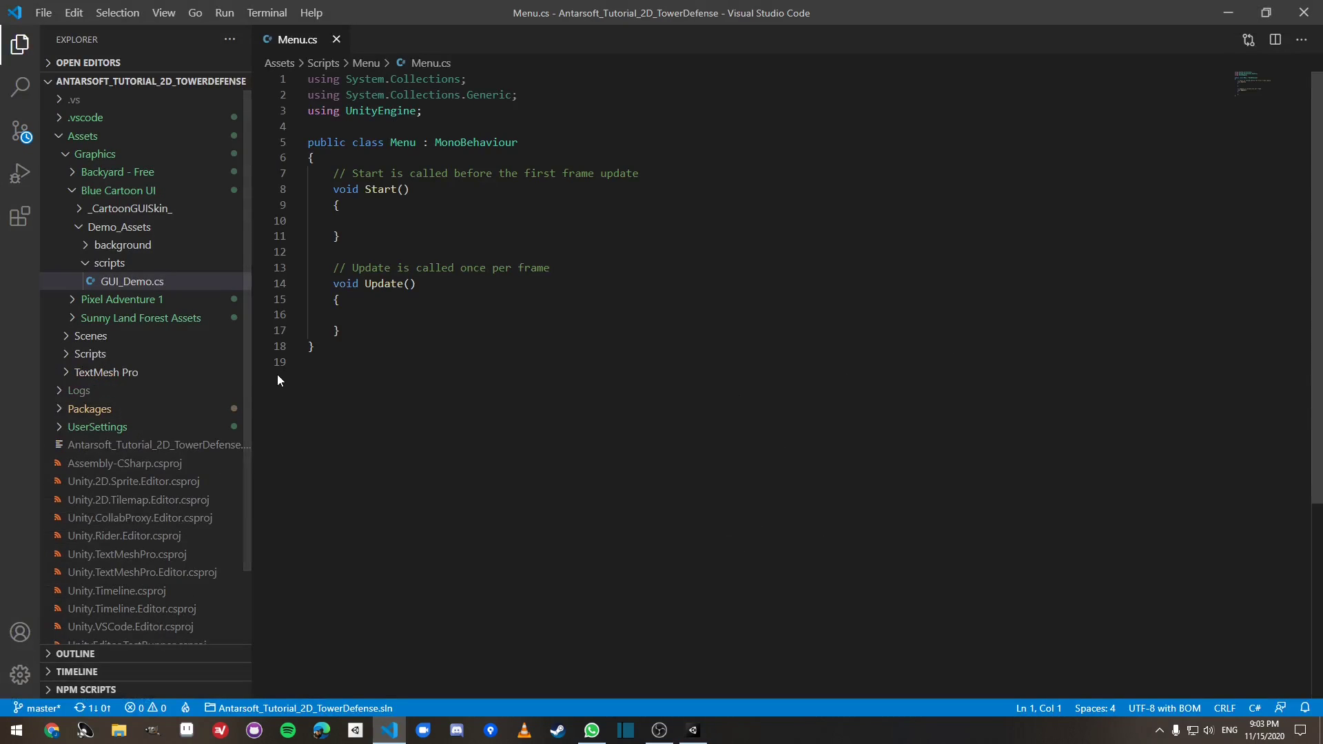
# Step: Delete the default Start and Update methods and their comments from the Menu class
pyautogui.click(356, 355)
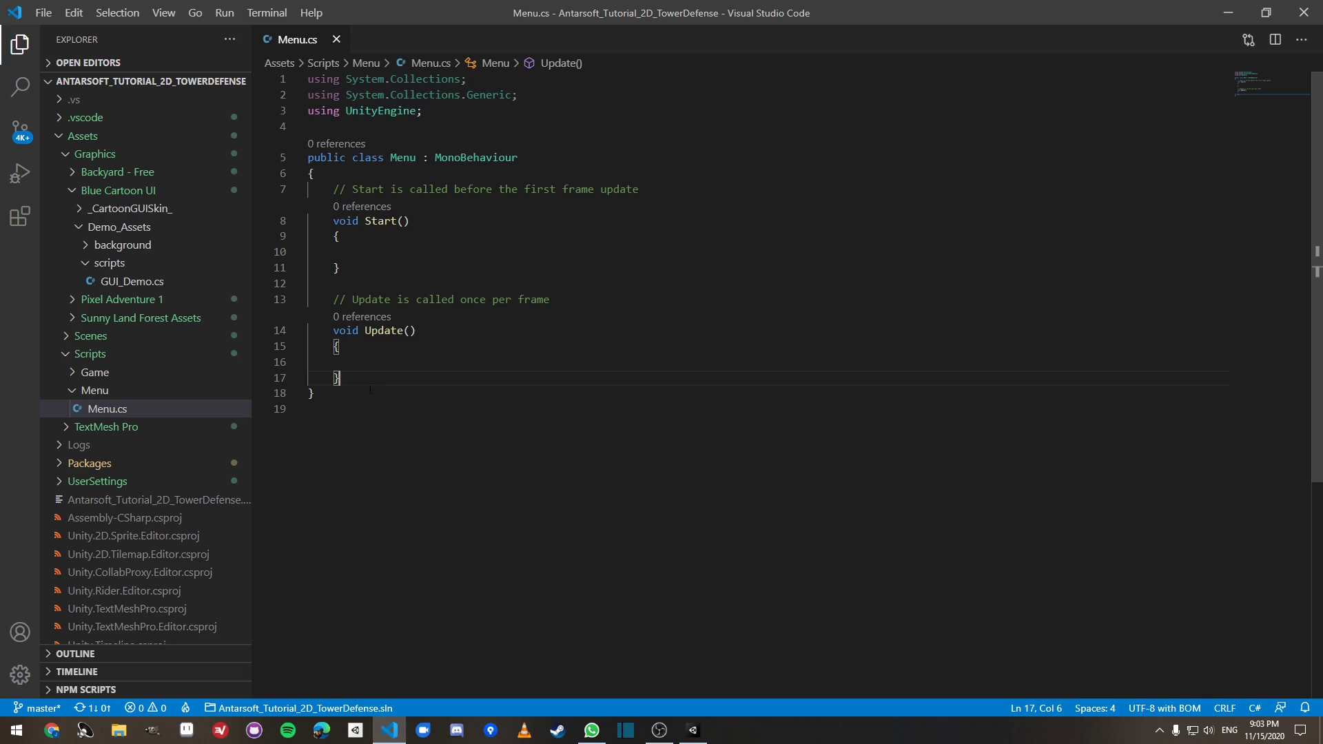
pyautogui.keyDown('shift'); pyautogui.click(311, 189); pyautogui.keyUp('shift')
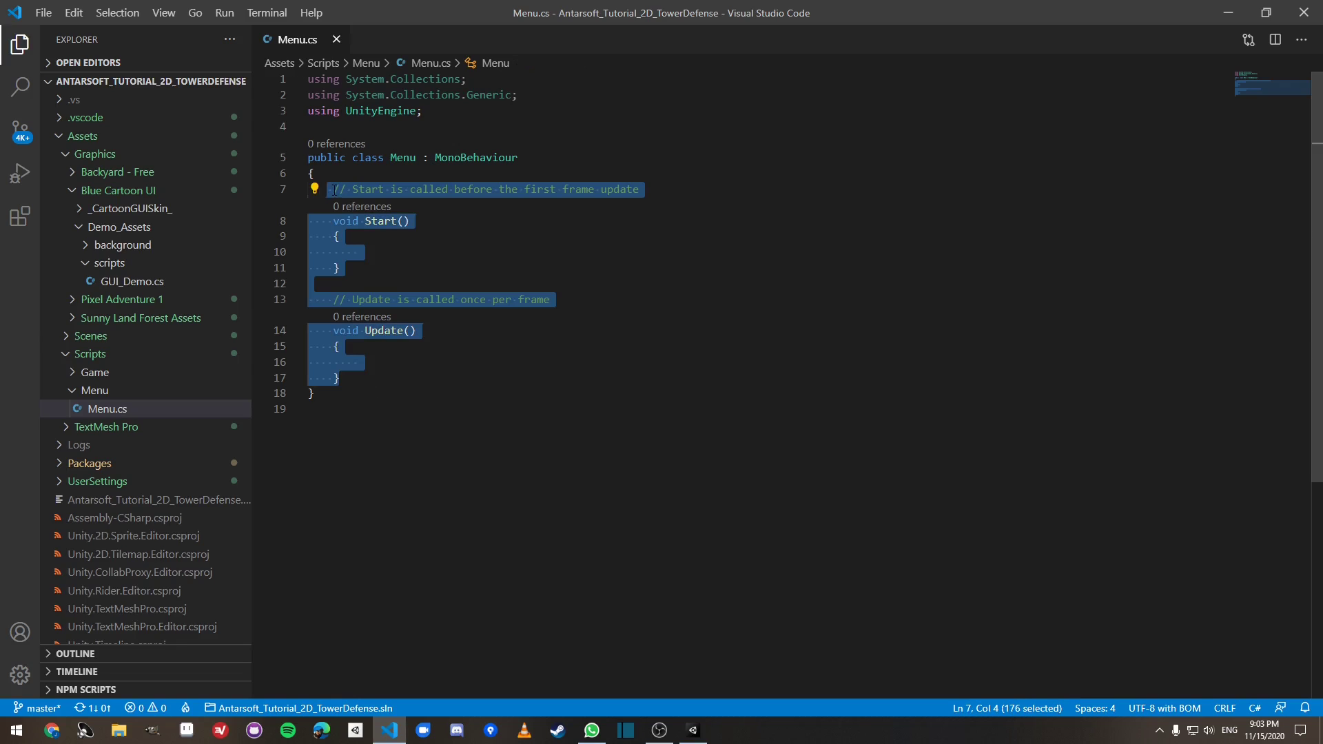
pyautogui.press('BackSpace')
# Step: Add the directive "using UnityEngine.SceneManagement;" below the UnityEngine directive in Menu.cs
pyautogui.click(426, 112)
pyautogui.press('Return')
pyautogui.write('using Scenema')
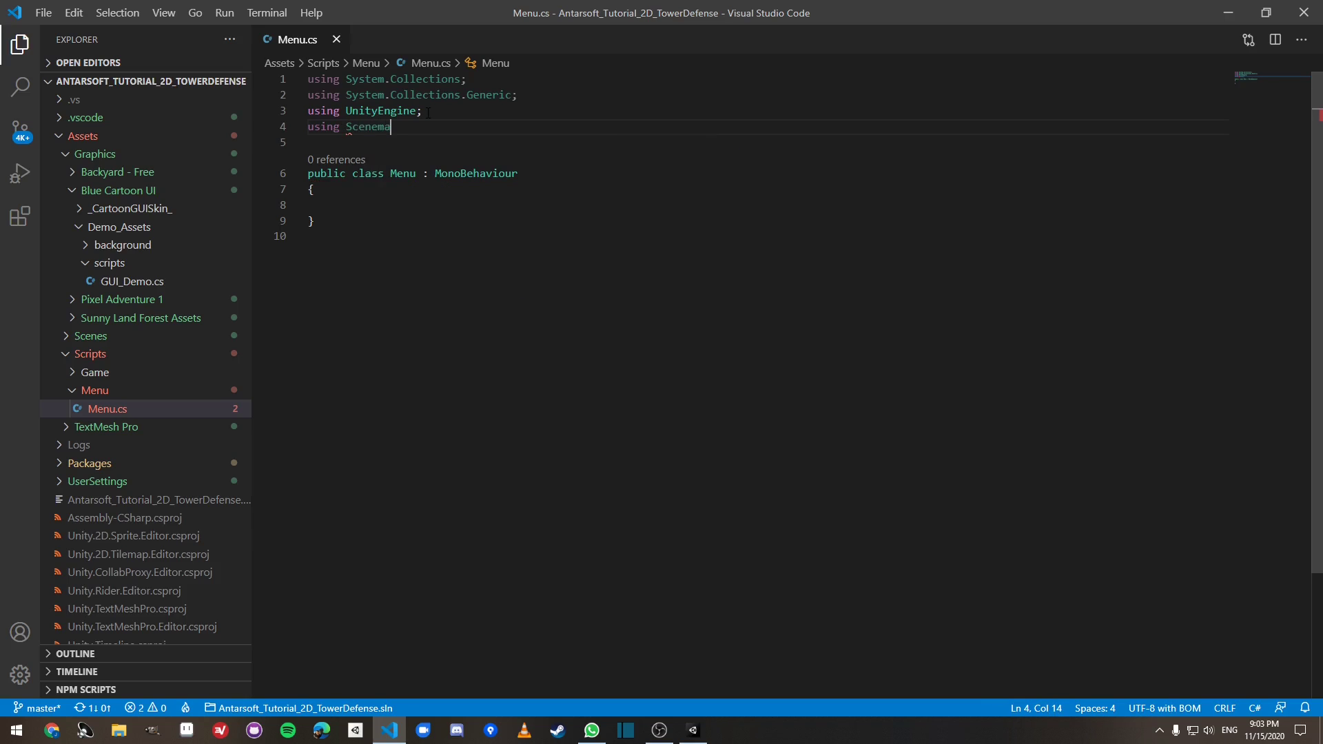
pyautogui.press('BackSpace')
pyautogui.press('BackSpace')
pyautogui.press('BackSpace')
pyautogui.press('BackSpace')
pyautogui.press('BackSpace')
pyautogui.write('UnityEngine.SC')
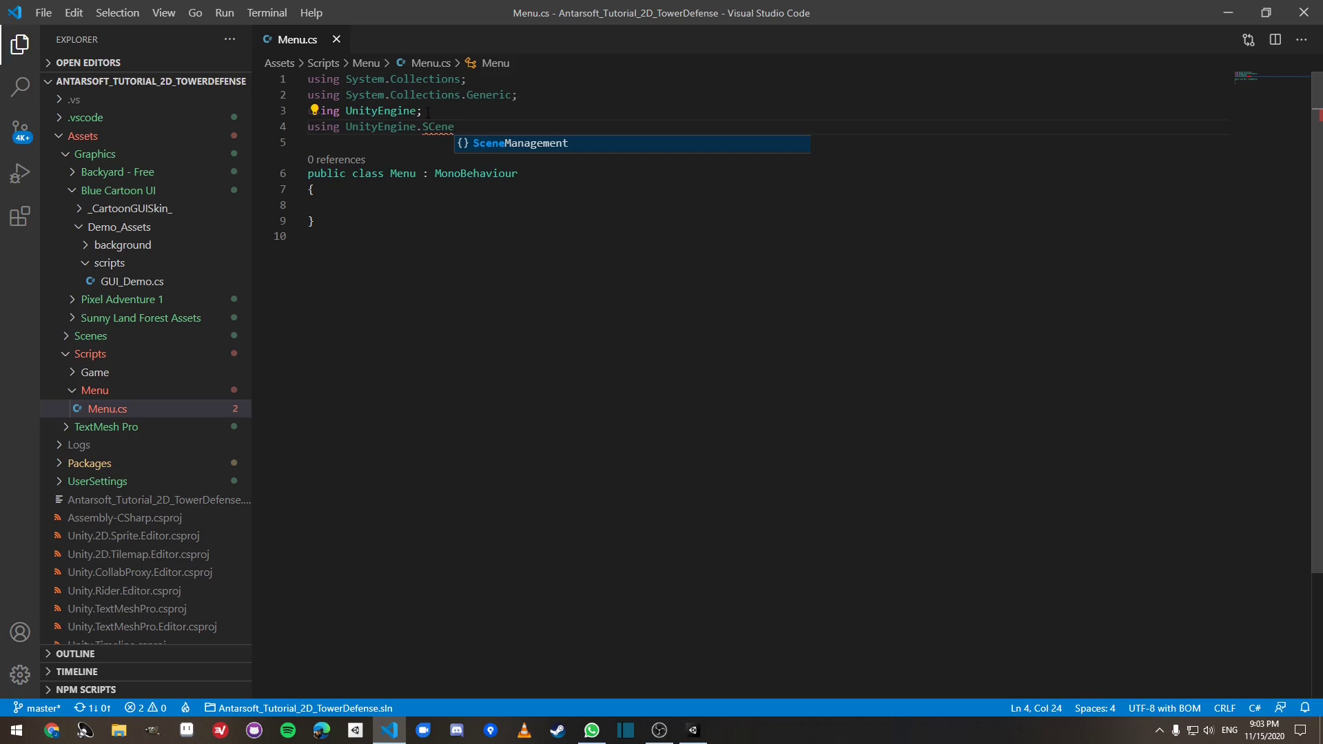
pyautogui.press('Tab')
pyautogui.write(';')
# Step: Declare the method public void ChangeScene(string sceneName) inside the Menu class
pyautogui.click(407, 205)
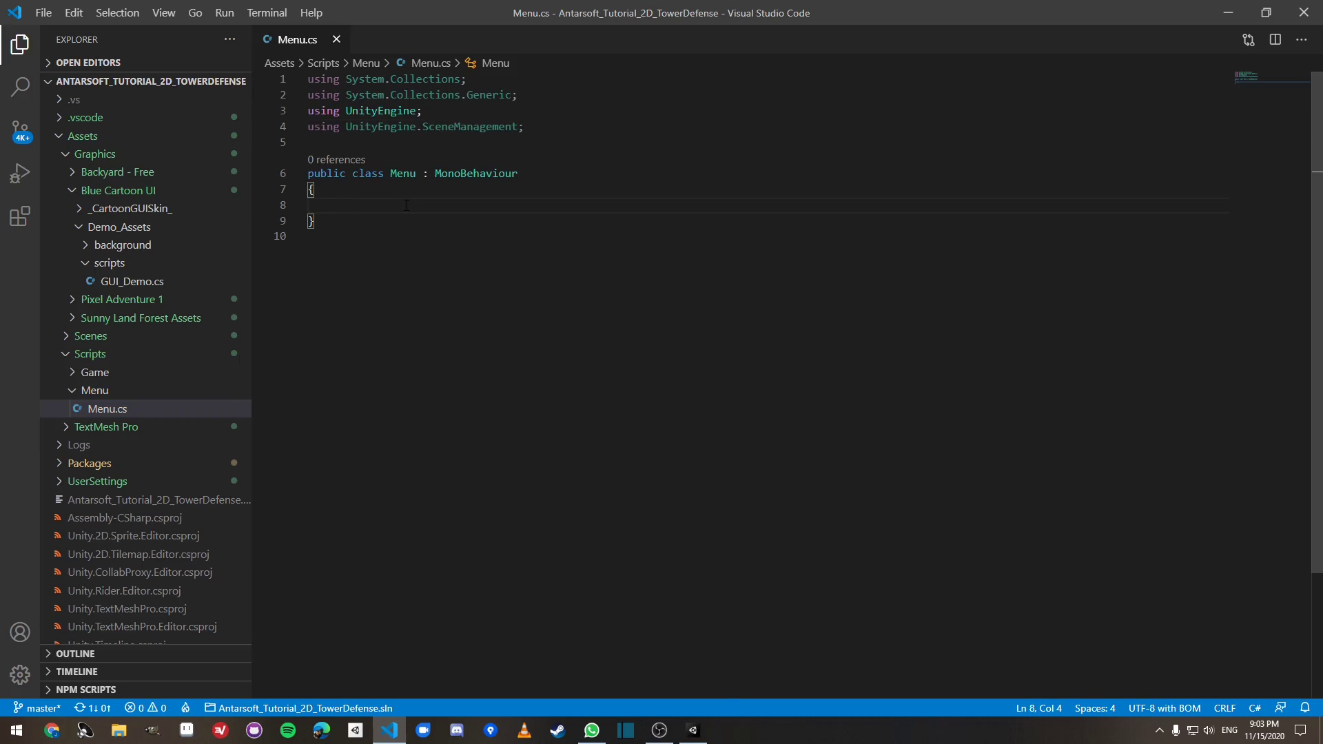
pyautogui.write('public vo')
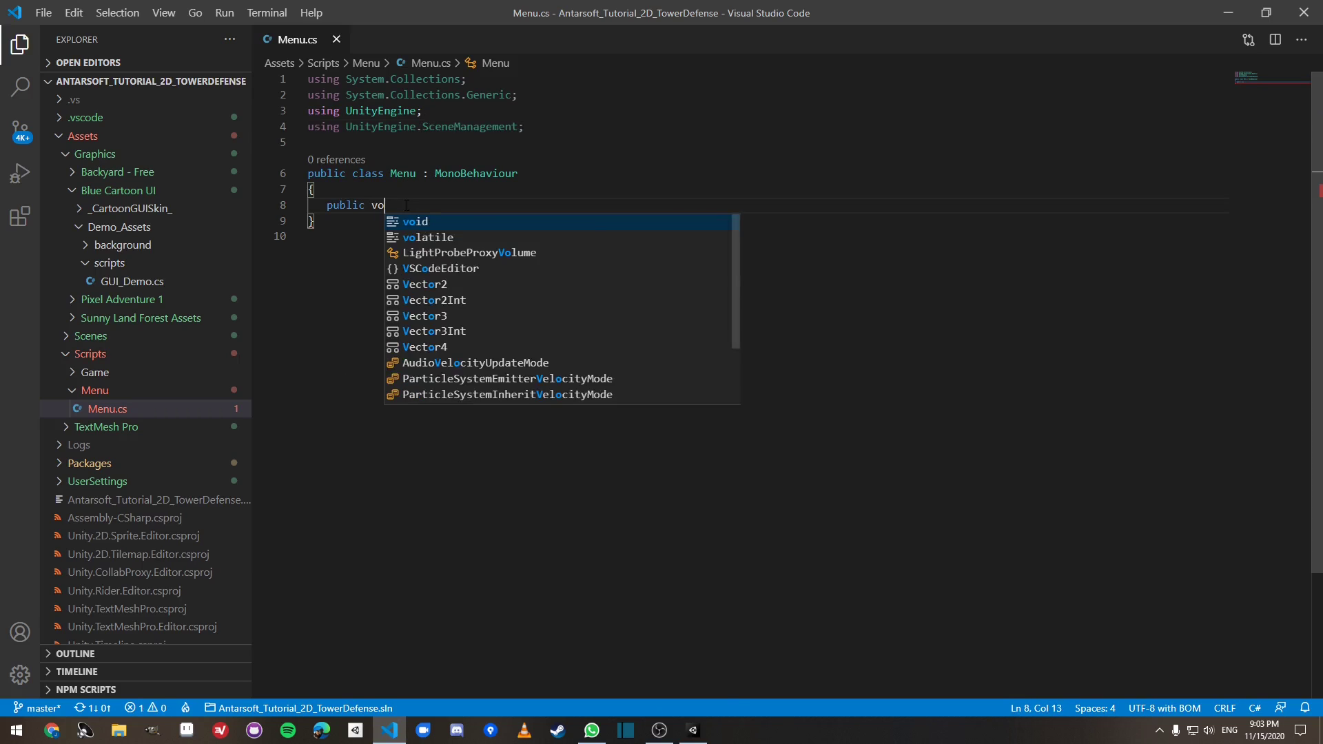
pyautogui.write('id ChangeSc')
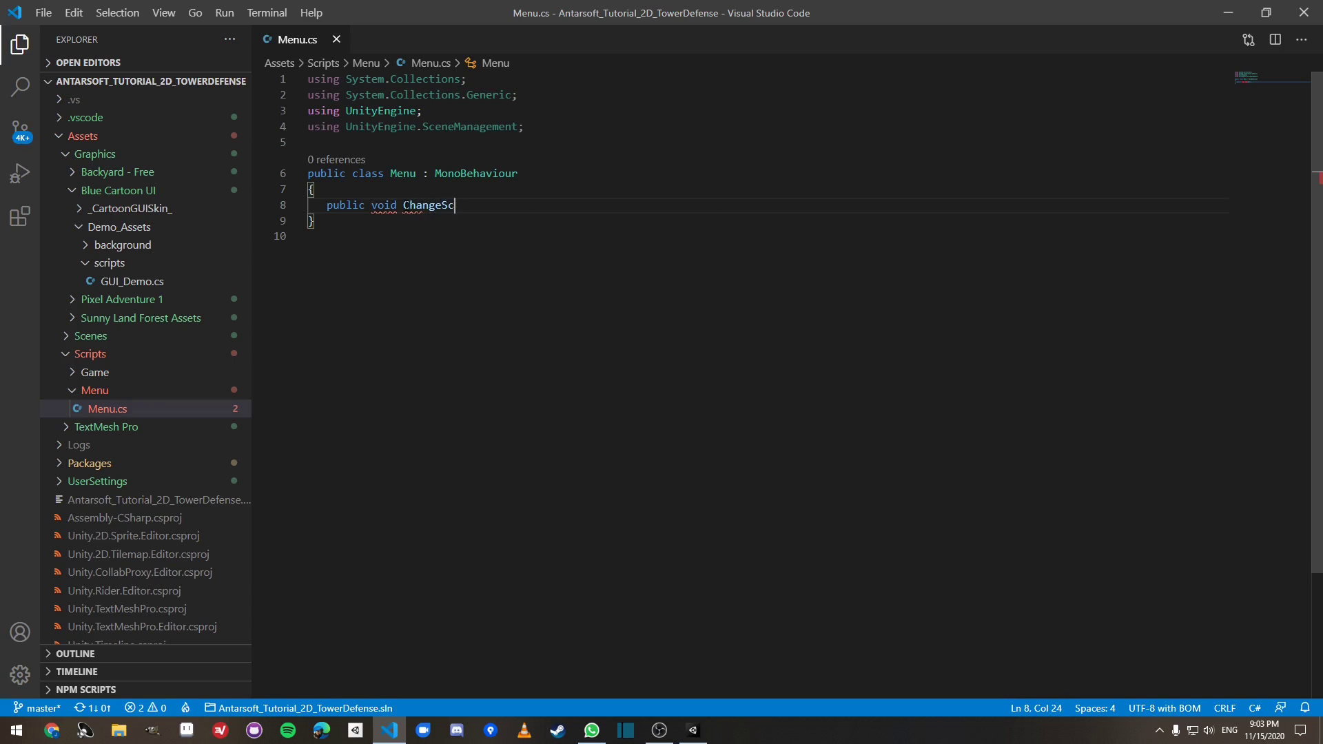
pyautogui.write('nne(string ')
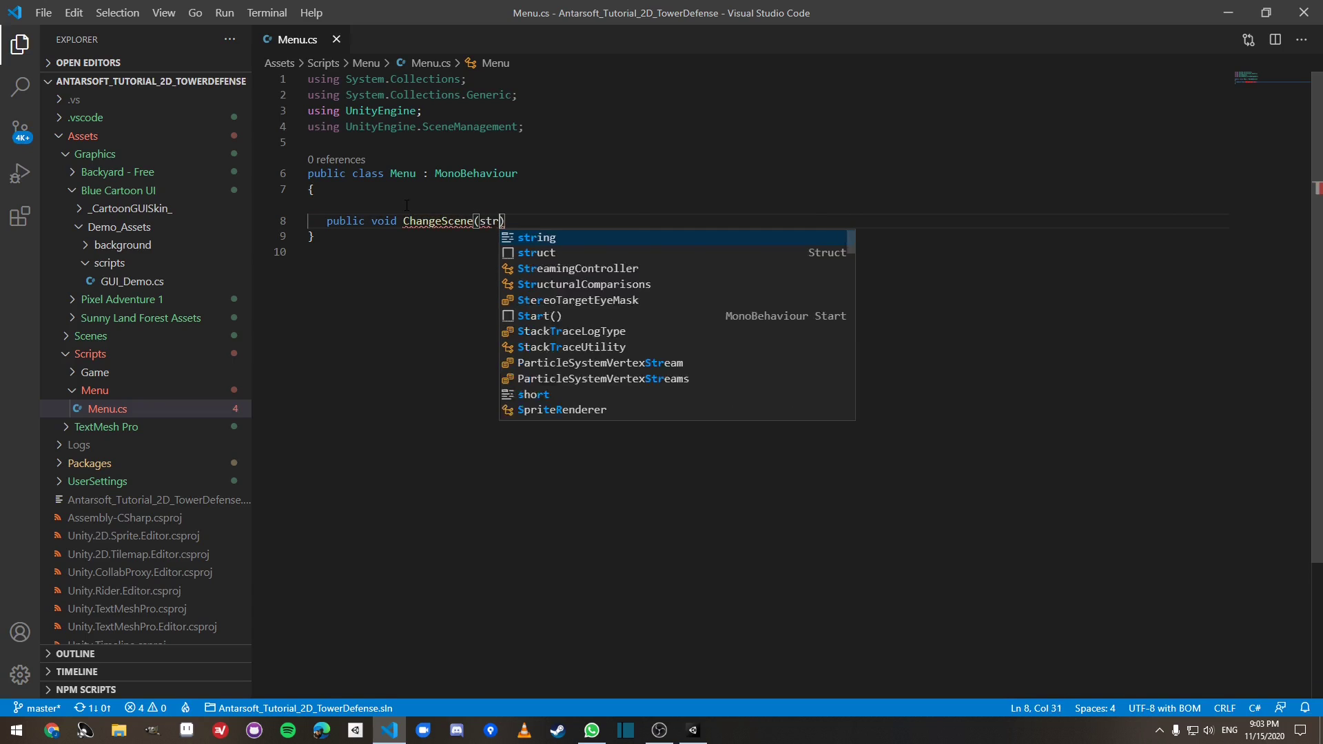
pyautogui.write('sceneName)')
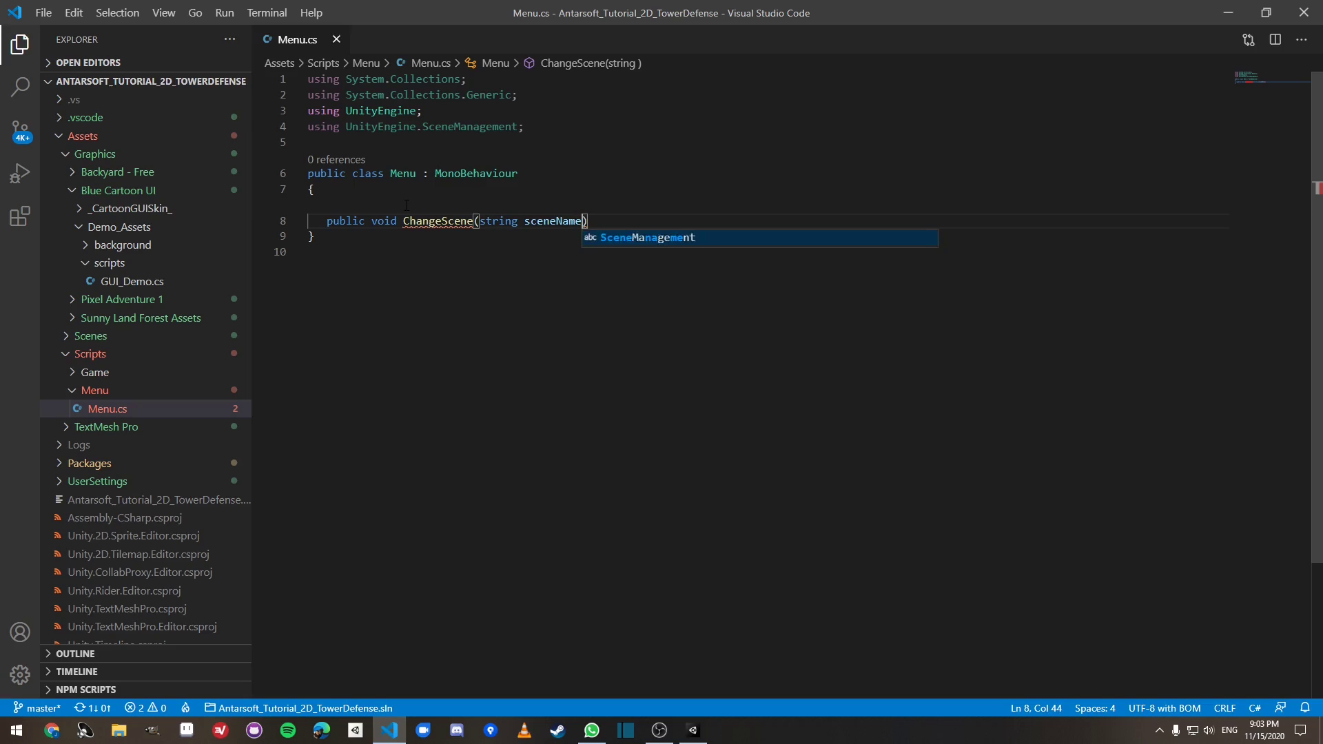
# Step: Give ChangeScene a body that calls SceneManager.LoadScene(sceneName);
pyautogui.press('Return')
pyautogui.write('{')
pyautogui.press('Return')
pyautogui.write('SCenem.Lo')
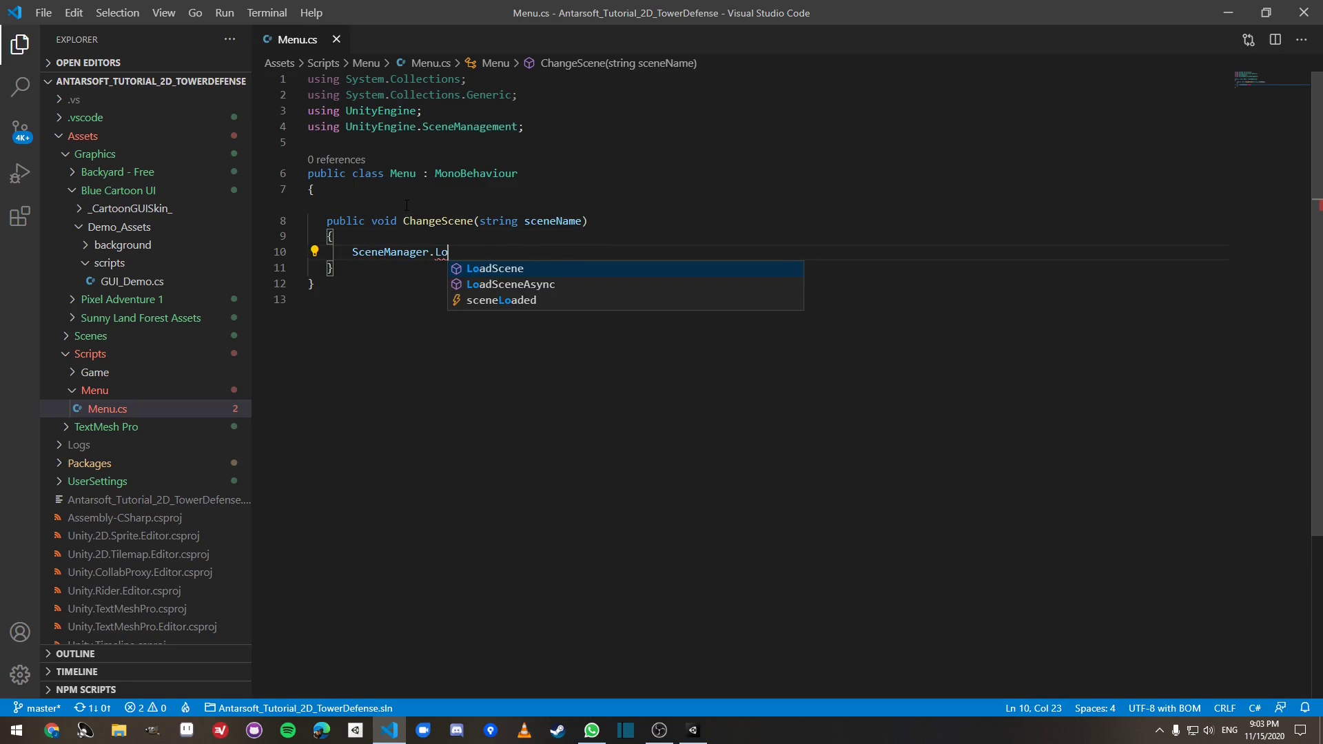
pyautogui.press('Tab')
pyautogui.write('(sce')
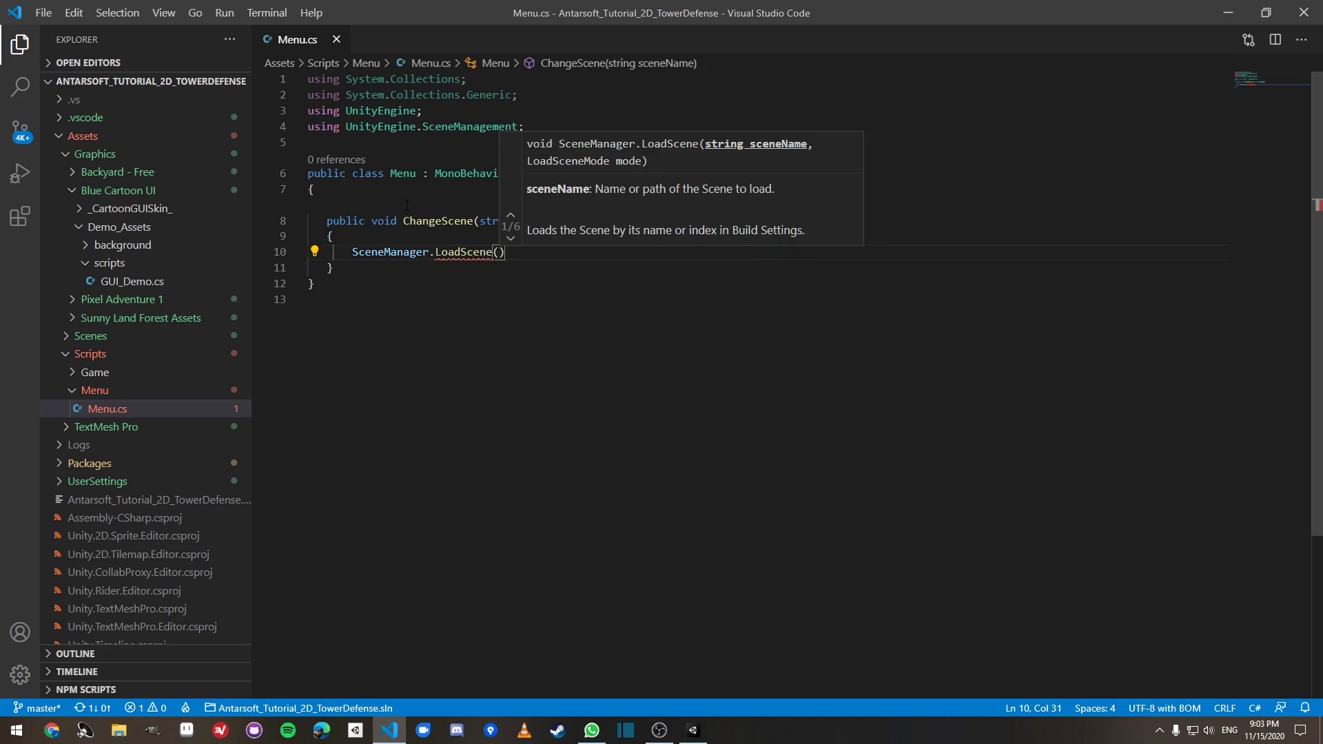
pyautogui.write('neN')
pyautogui.press('Tab')
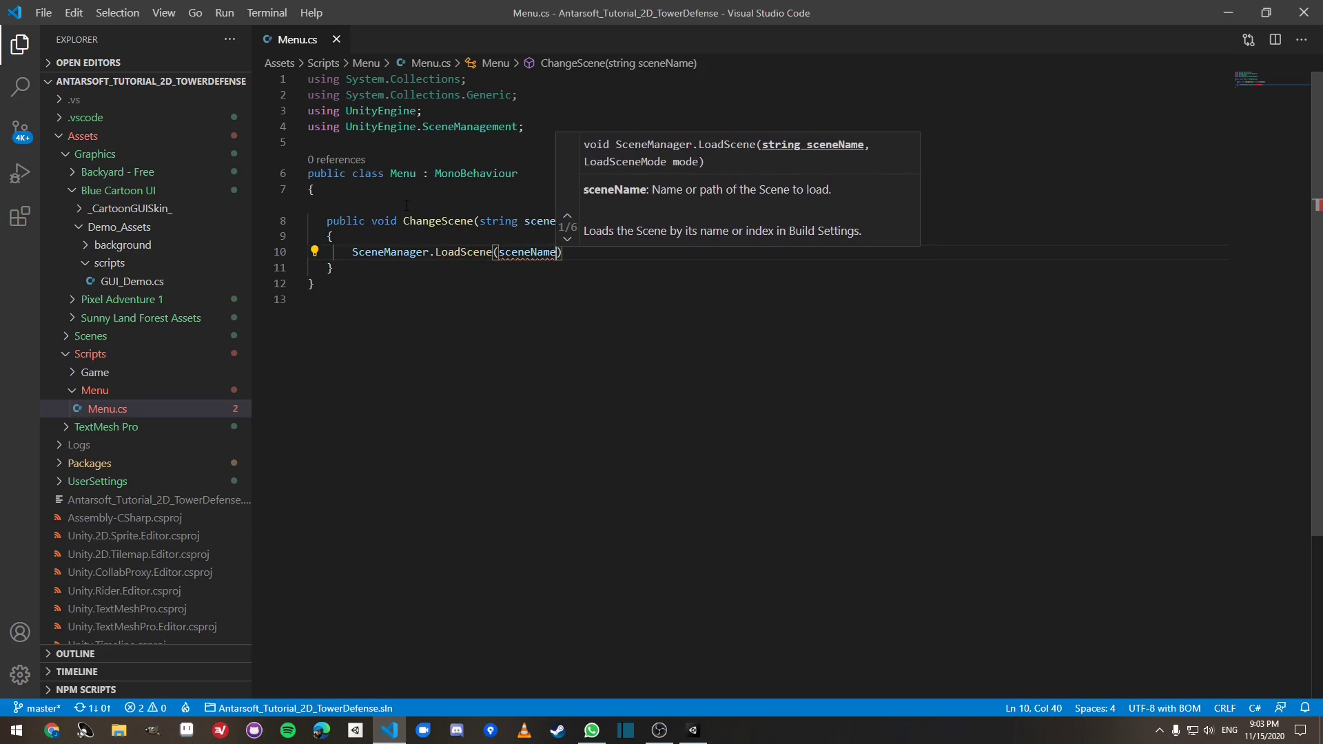
pyautogui.write(');')
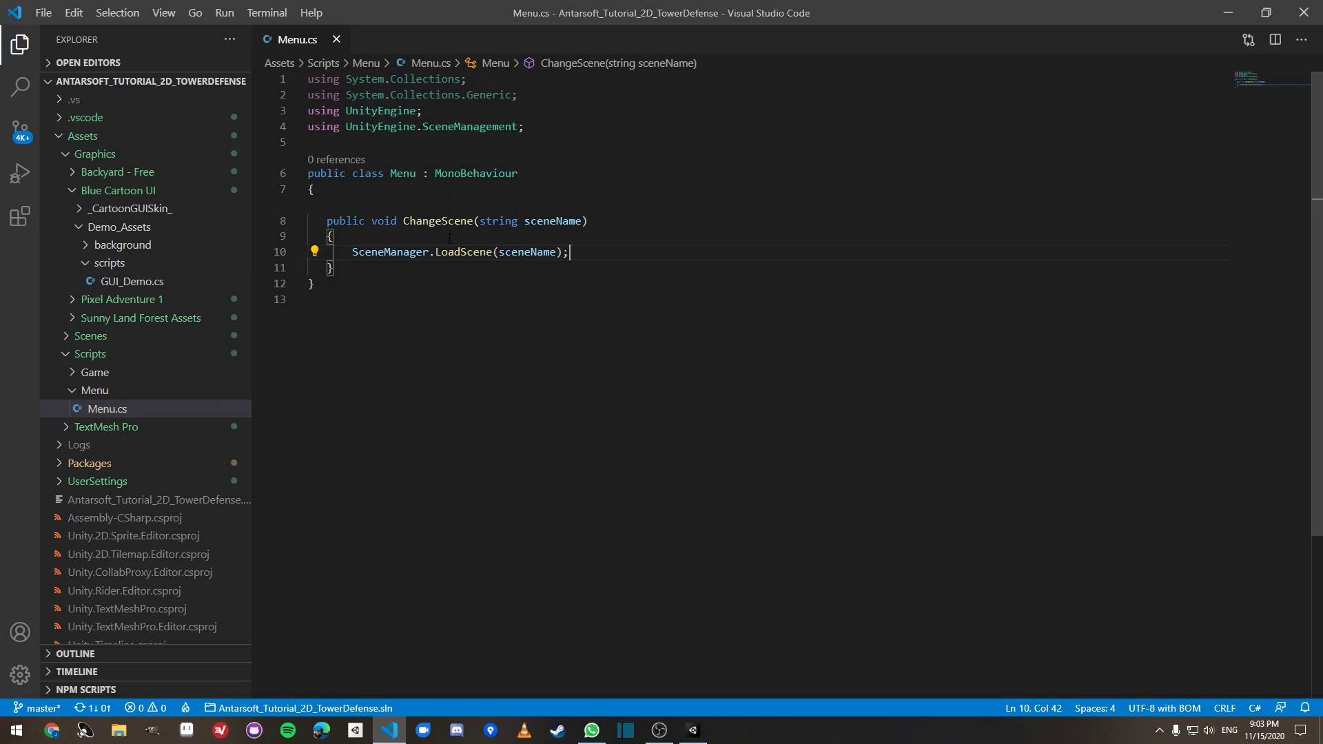
# Step: Remove the unused System.Collections and System.Collections.Generic directives from Menu.cs
pyautogui.moveTo(519, 94); pyautogui.dragTo(296, 79)
pyautogui.press('Delete')
pyautogui.press('Delete')
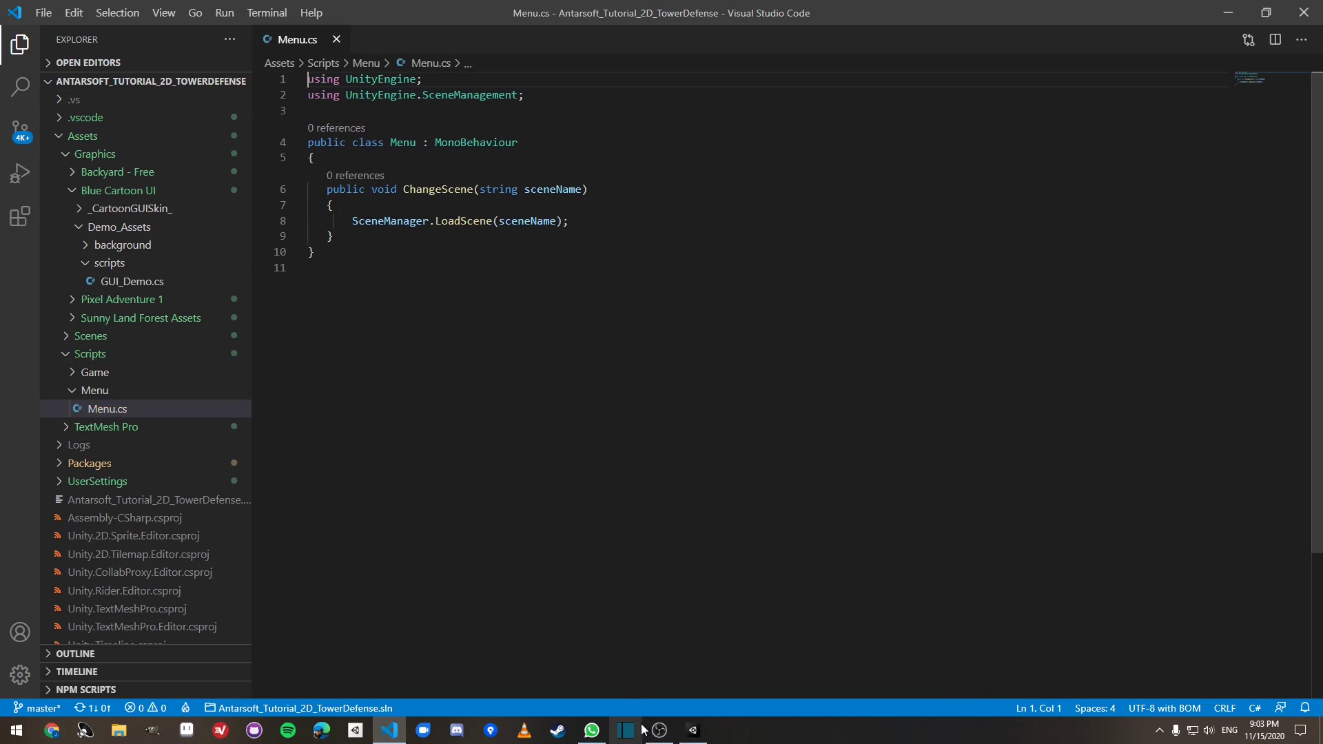
# Step: Switch to Unity and add an empty On Click event entry to the btn_Start button
pyautogui.moveTo(693, 731)
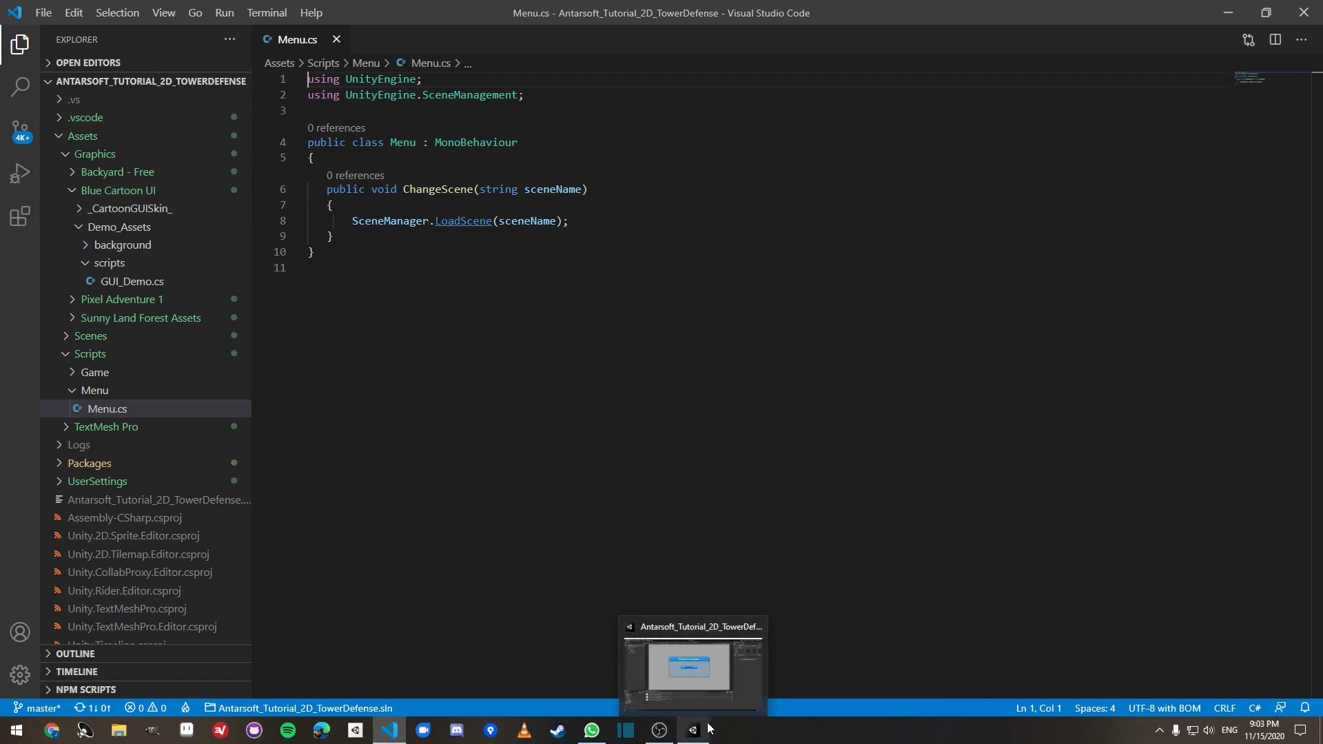
pyautogui.click(689, 686)
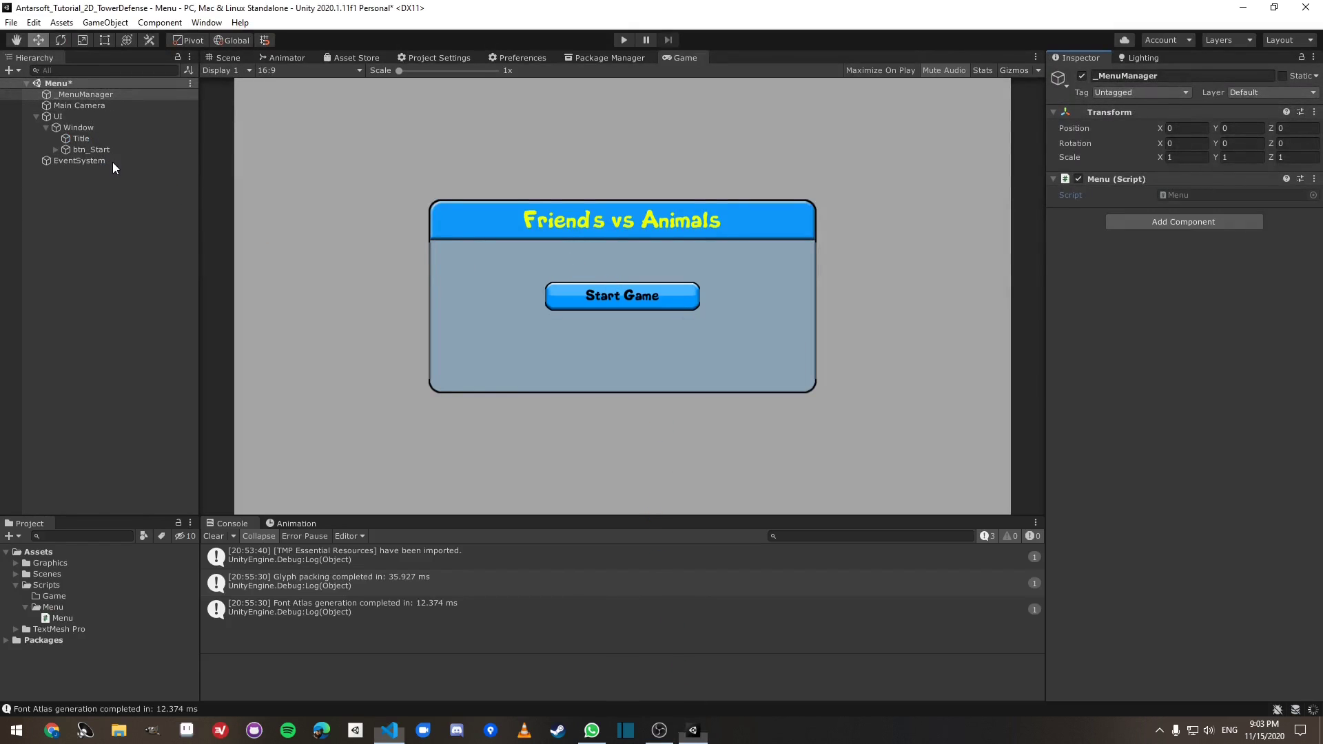
pyautogui.click(87, 149)
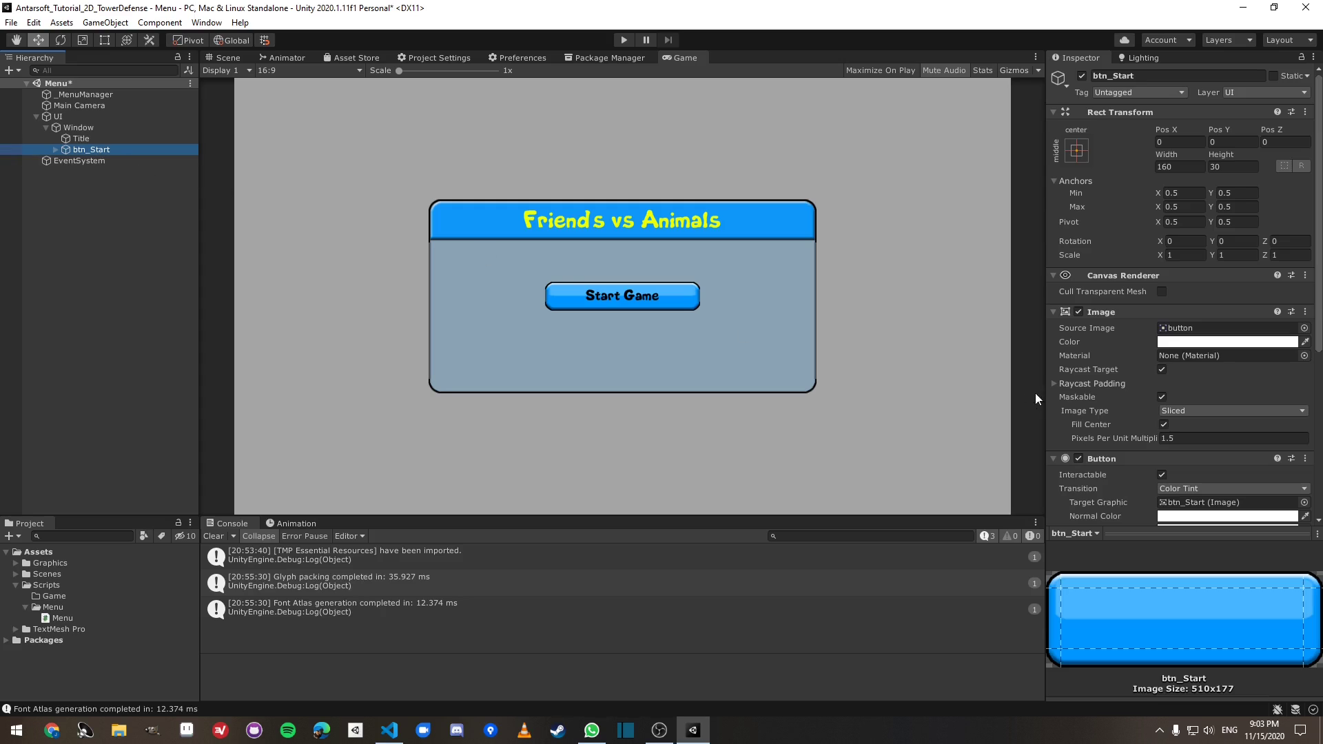
pyautogui.scroll(-5, 1234, 448)
pyautogui.click(1275, 436)
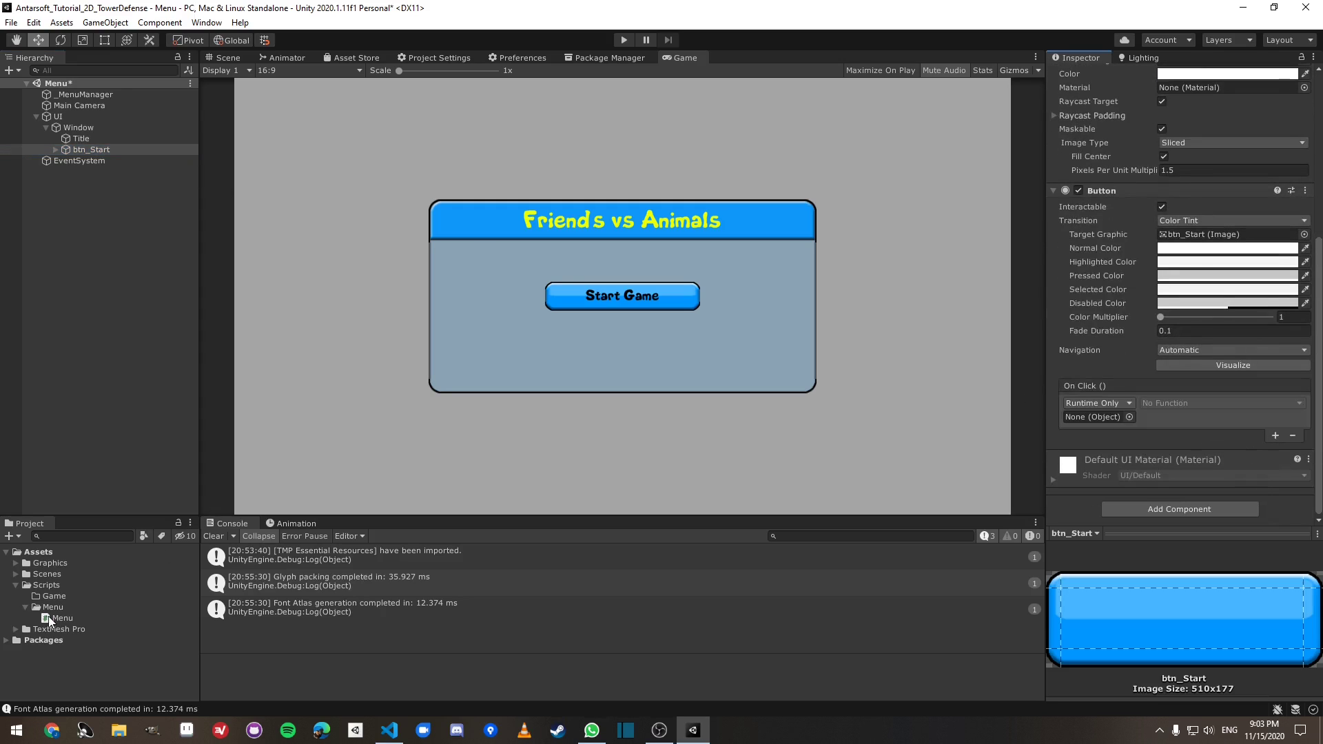
# Step: Assign the _MenuManager scene object as the target of the btn_Start On Click event
pyautogui.moveTo(50, 619); pyautogui.dragTo(1090, 419)
pyautogui.click(1128, 416)
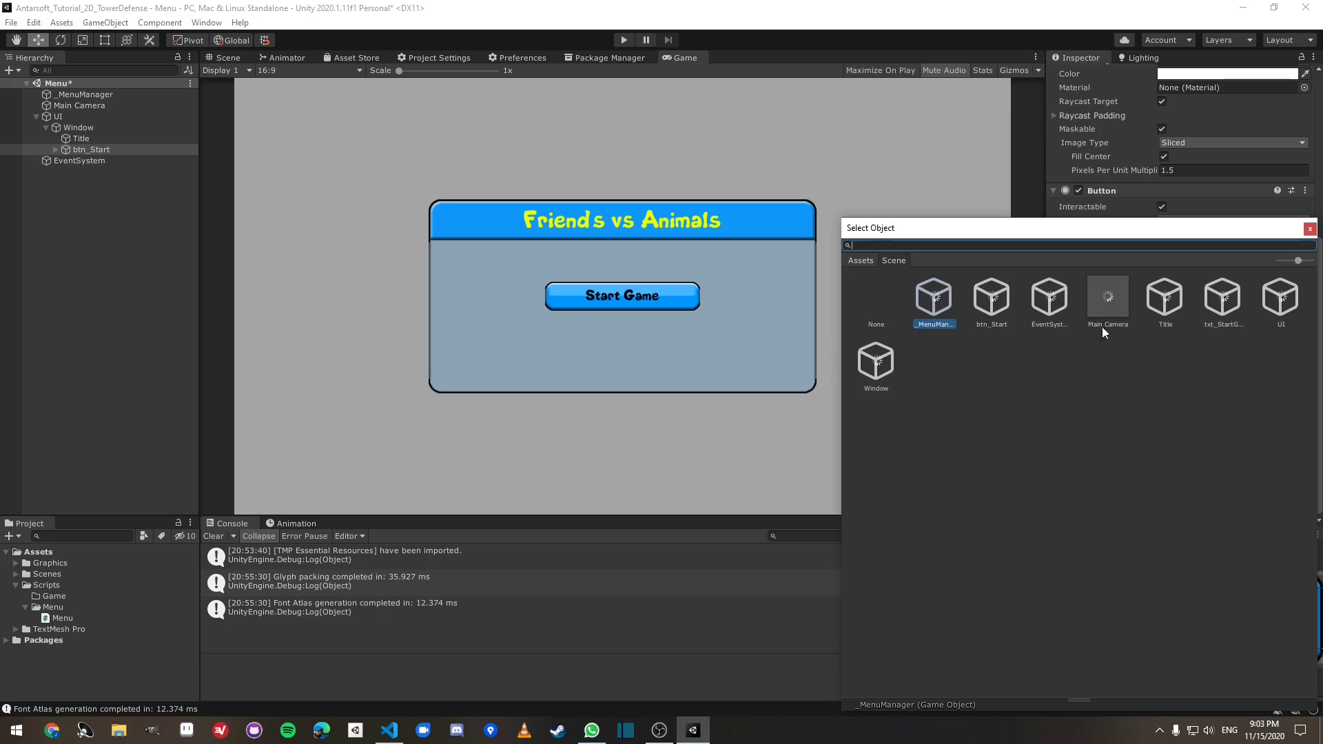
pyautogui.doubleClick(943, 296)
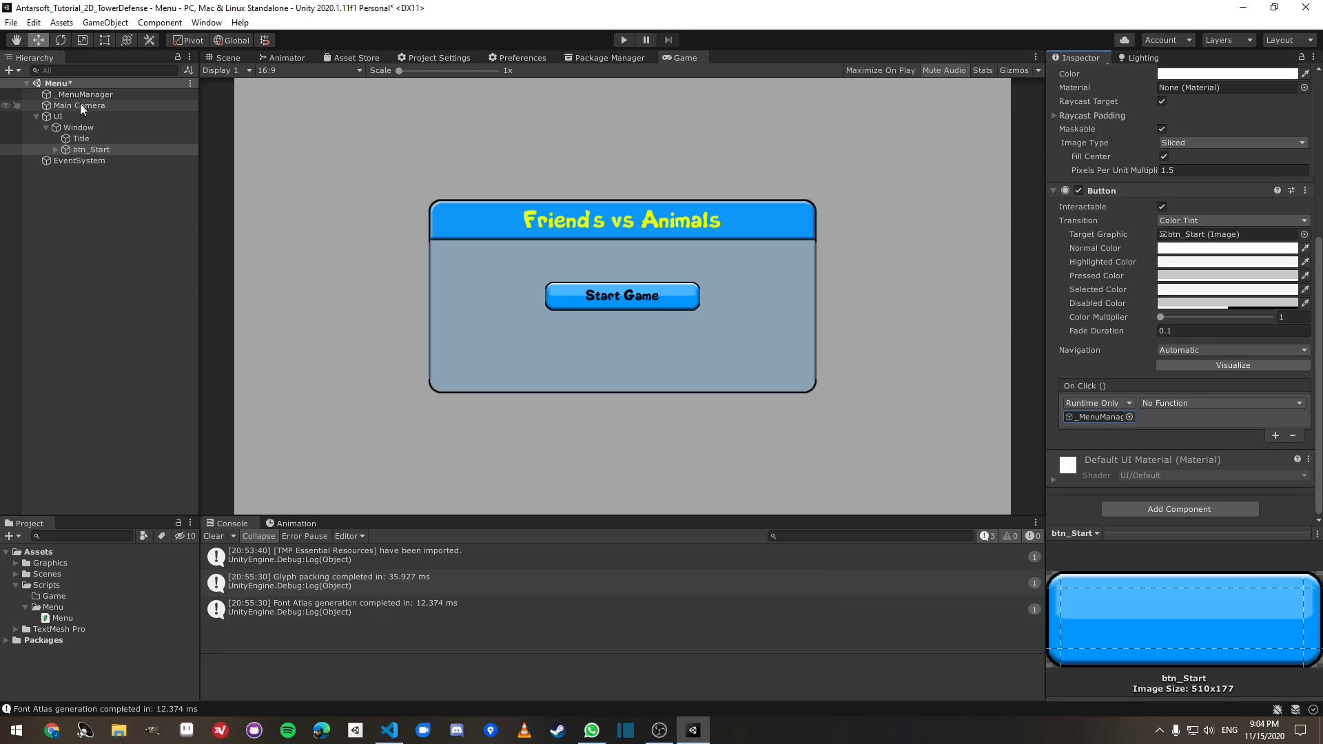
# Step: Set the On Click function to Menu.ChangeScene with the argument Game
pyautogui.click(1164, 406)
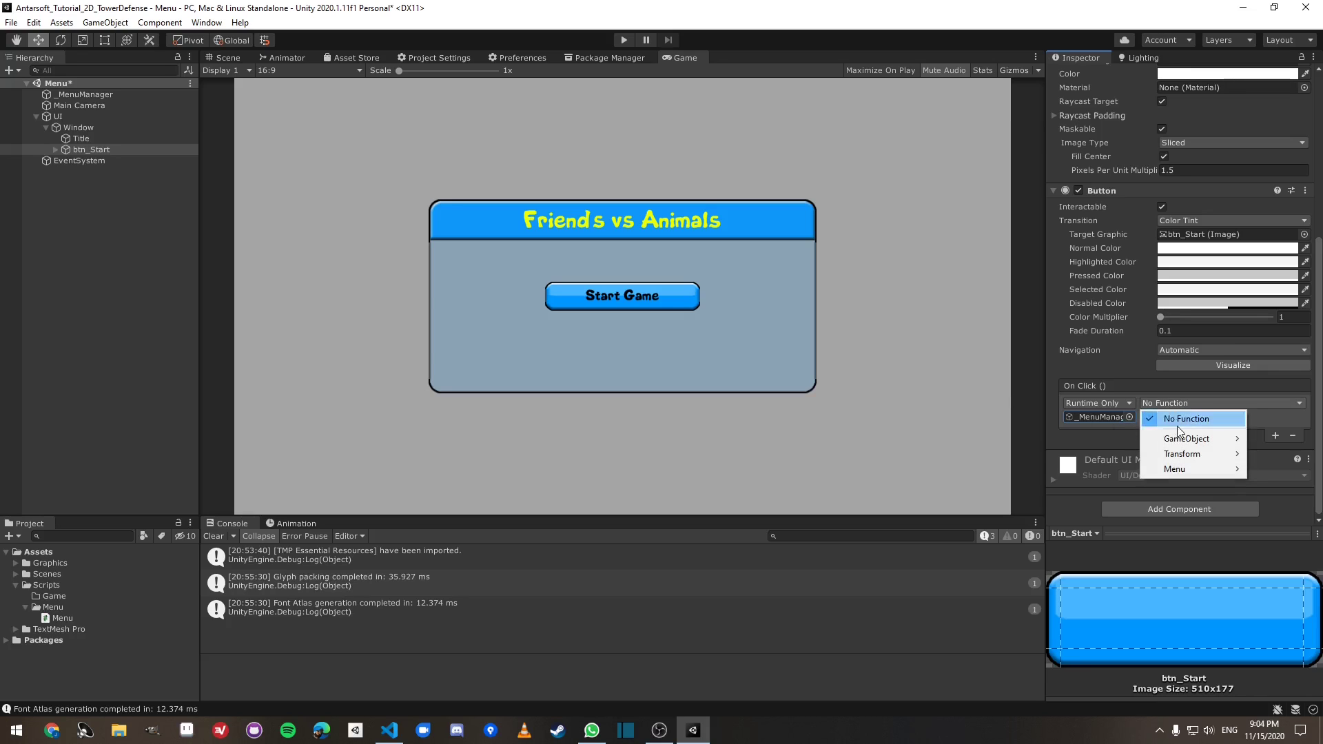
pyautogui.moveTo(1186, 470)
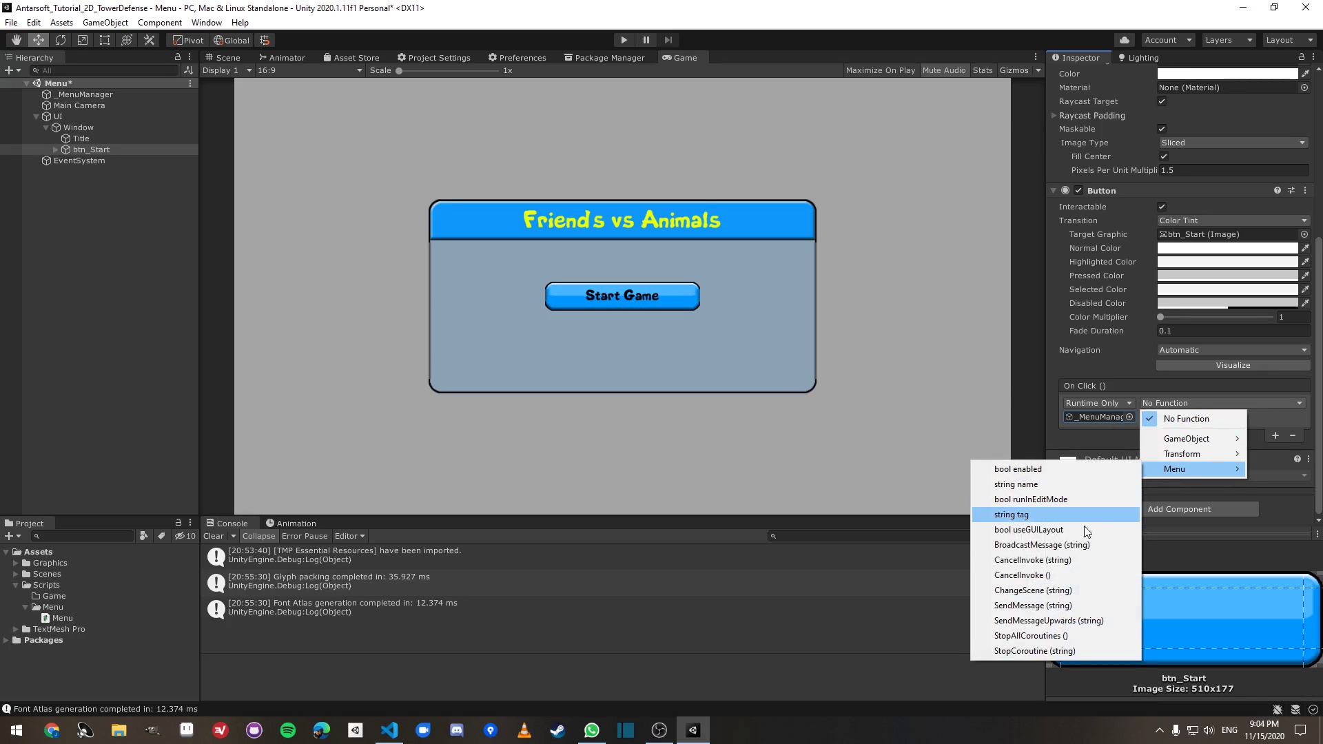
pyautogui.click(1065, 591)
pyautogui.click(1181, 418)
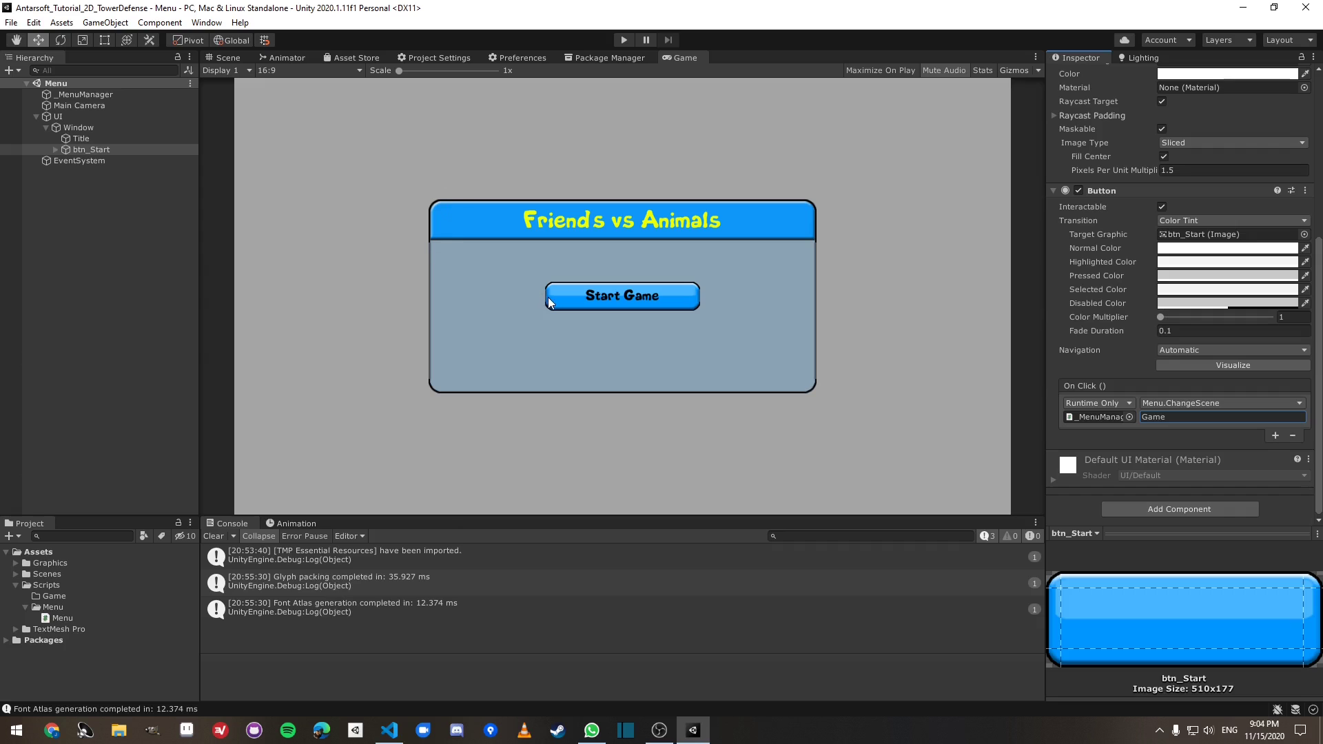
# Step: Open the Player settings from Build Settings and close the Build Settings window
pyautogui.hotkey('ctrl', 'shift', 'b')
pyautogui.click(429, 534)
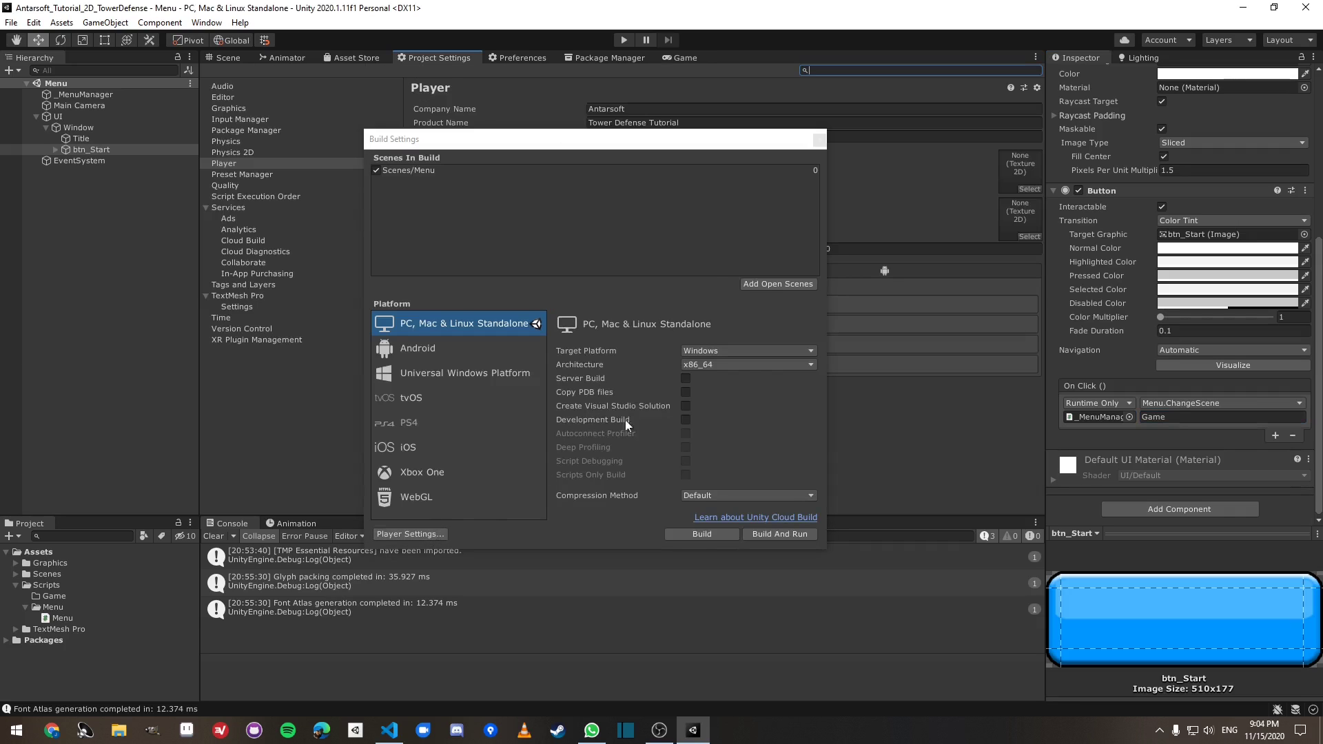
pyautogui.click(822, 140)
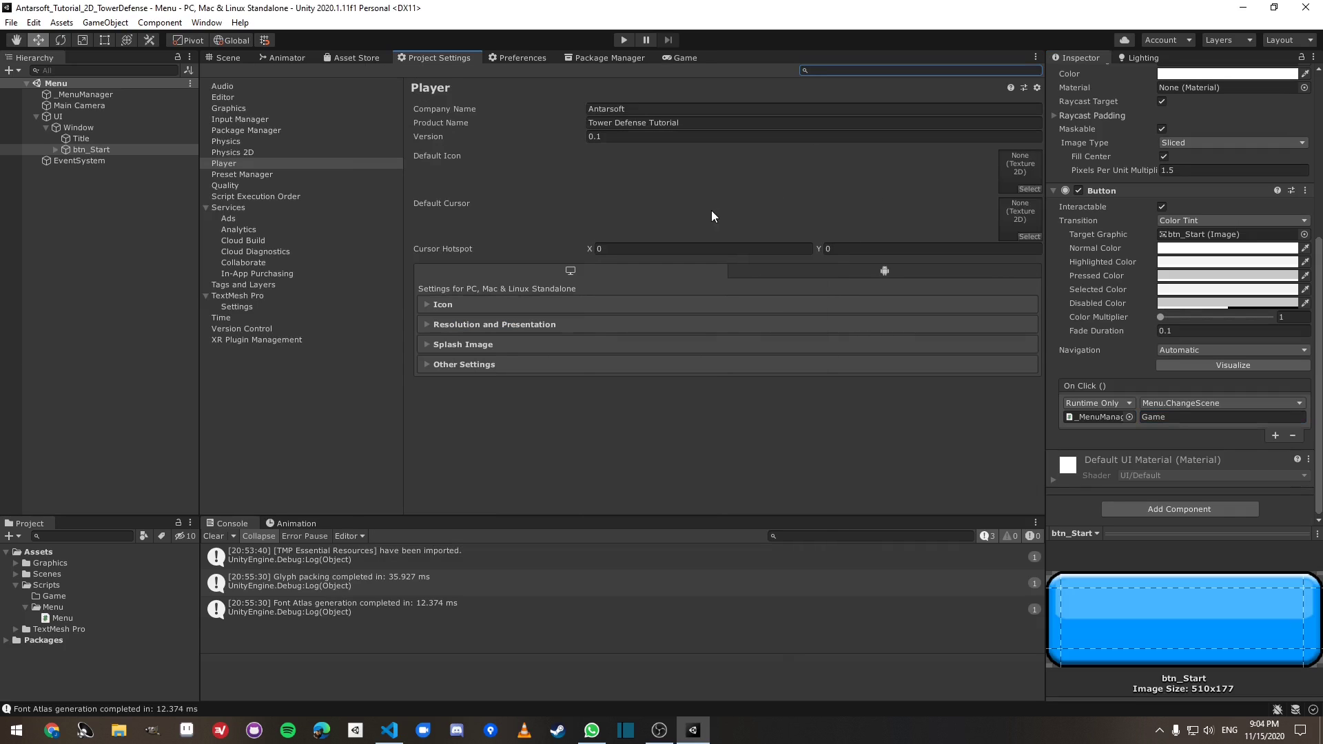
# Step: Examine the Resolution and Presentation settings and the Splash Image settings of the standalone player
pyautogui.click(500, 324)
pyautogui.scroll(-3, 504, 314)
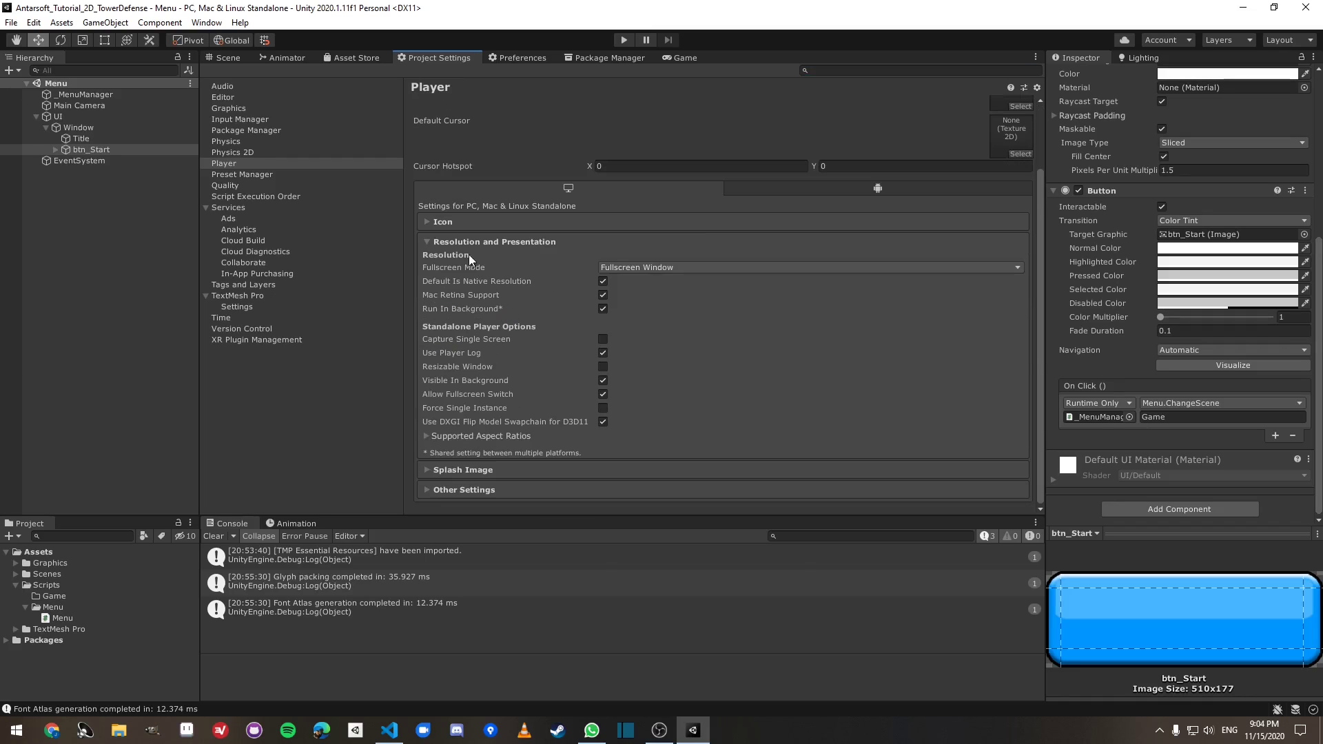
pyautogui.scroll(1, 469, 248)
pyautogui.click(470, 317)
pyautogui.click(469, 339)
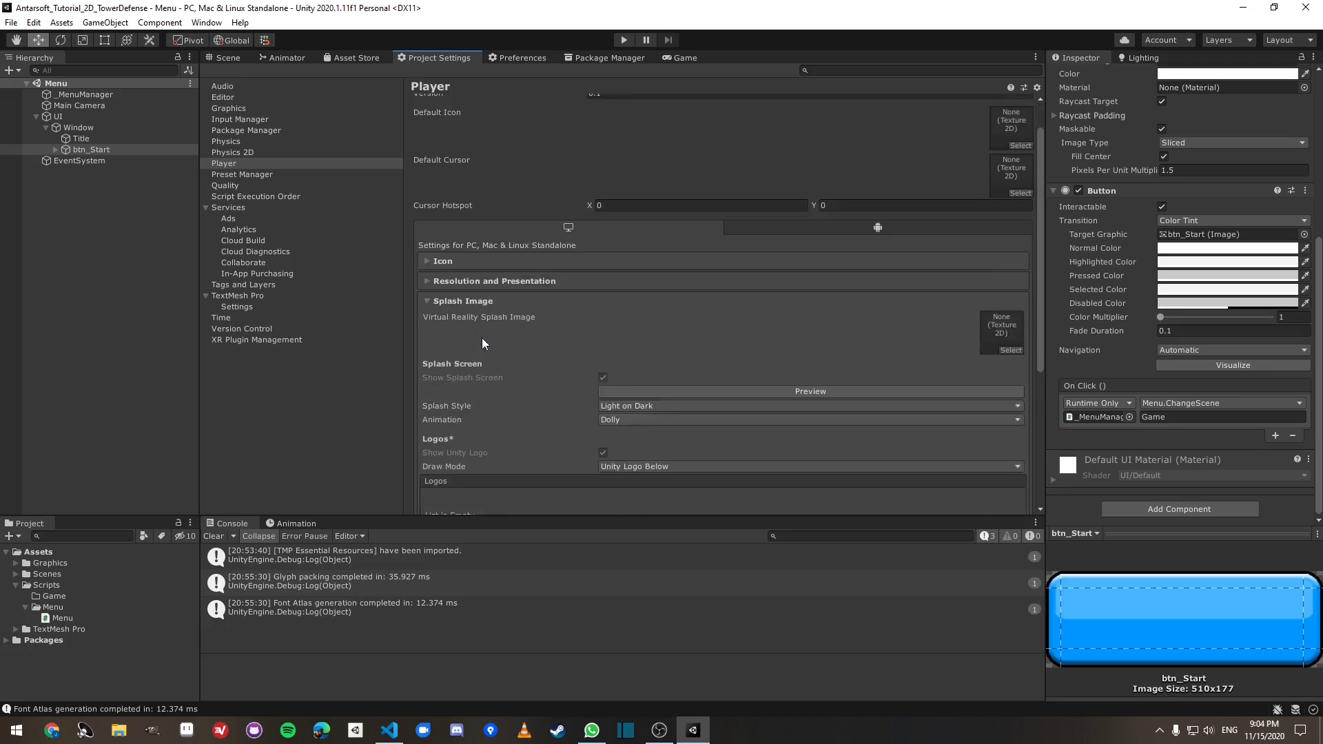
pyautogui.scroll(-3, 484, 345)
pyautogui.scroll(-1, 810, 419)
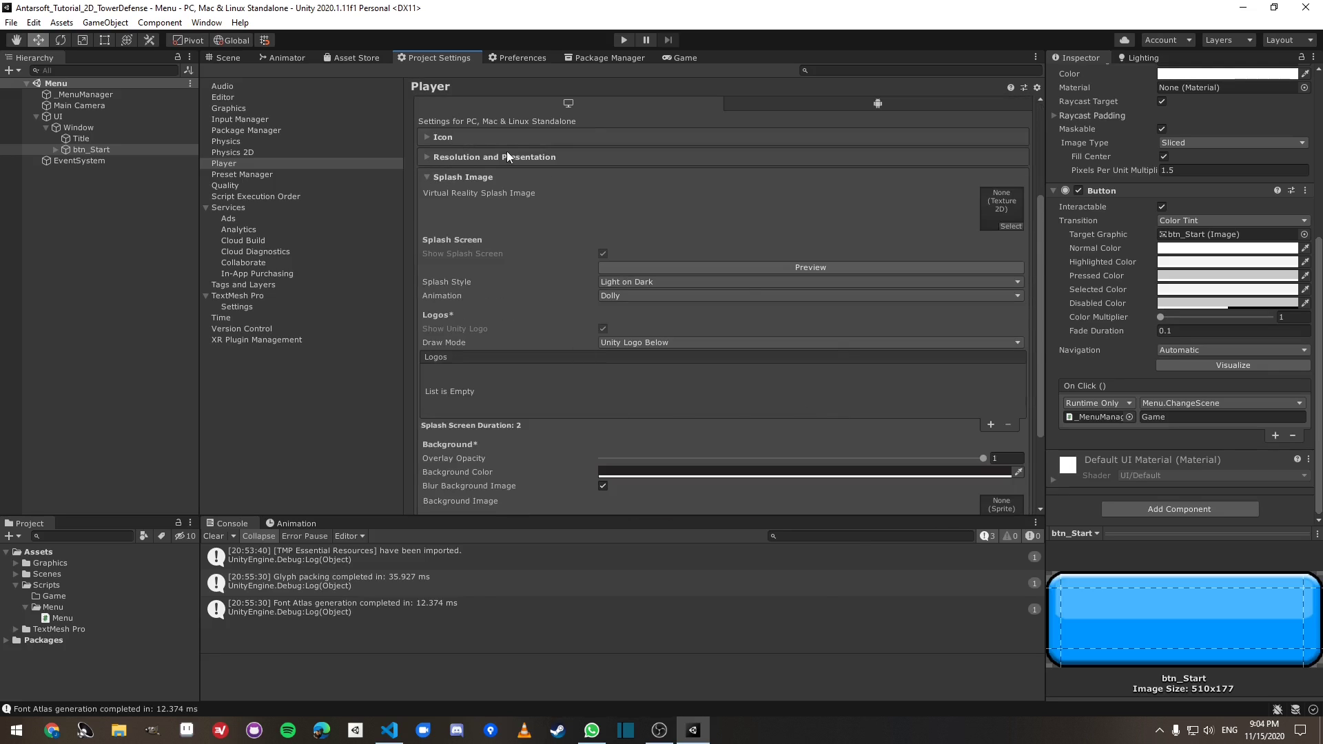
# Step: Preview the splash screen and return to the Player project settings
pyautogui.click(746, 268)
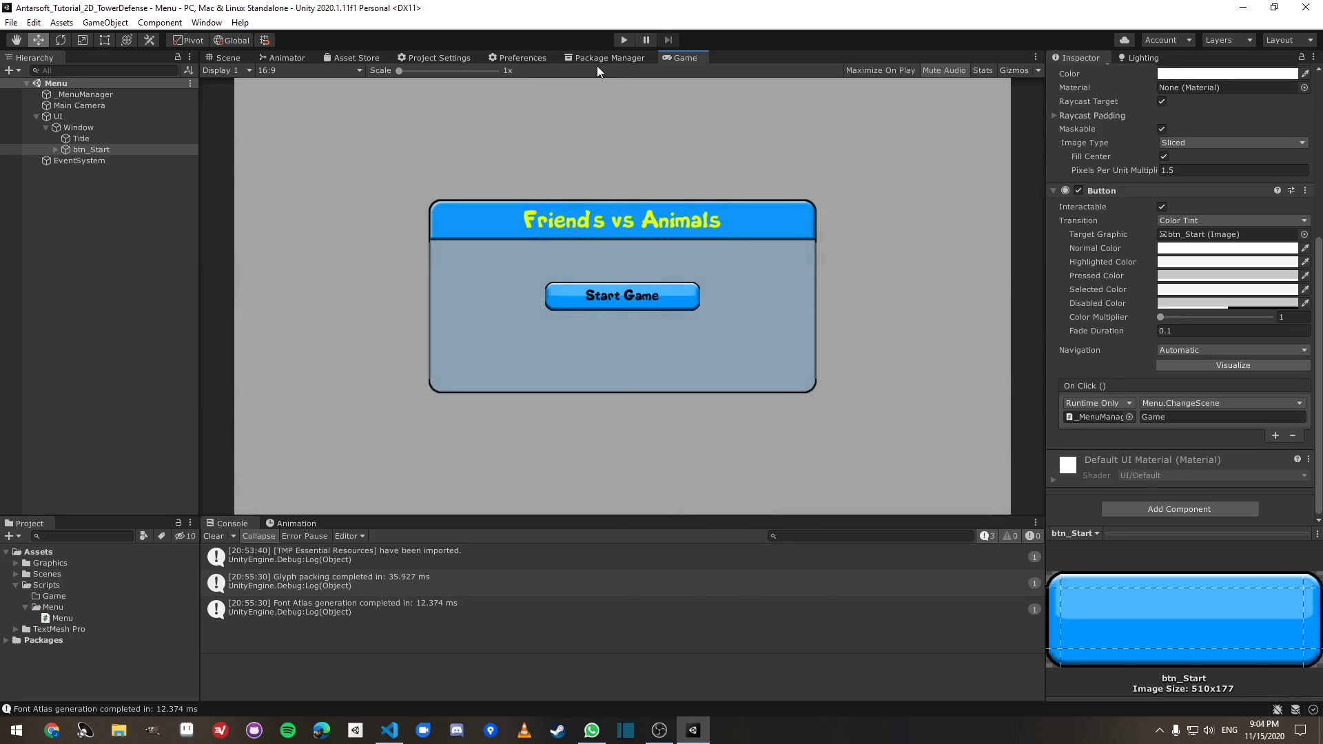
pyautogui.click(519, 59)
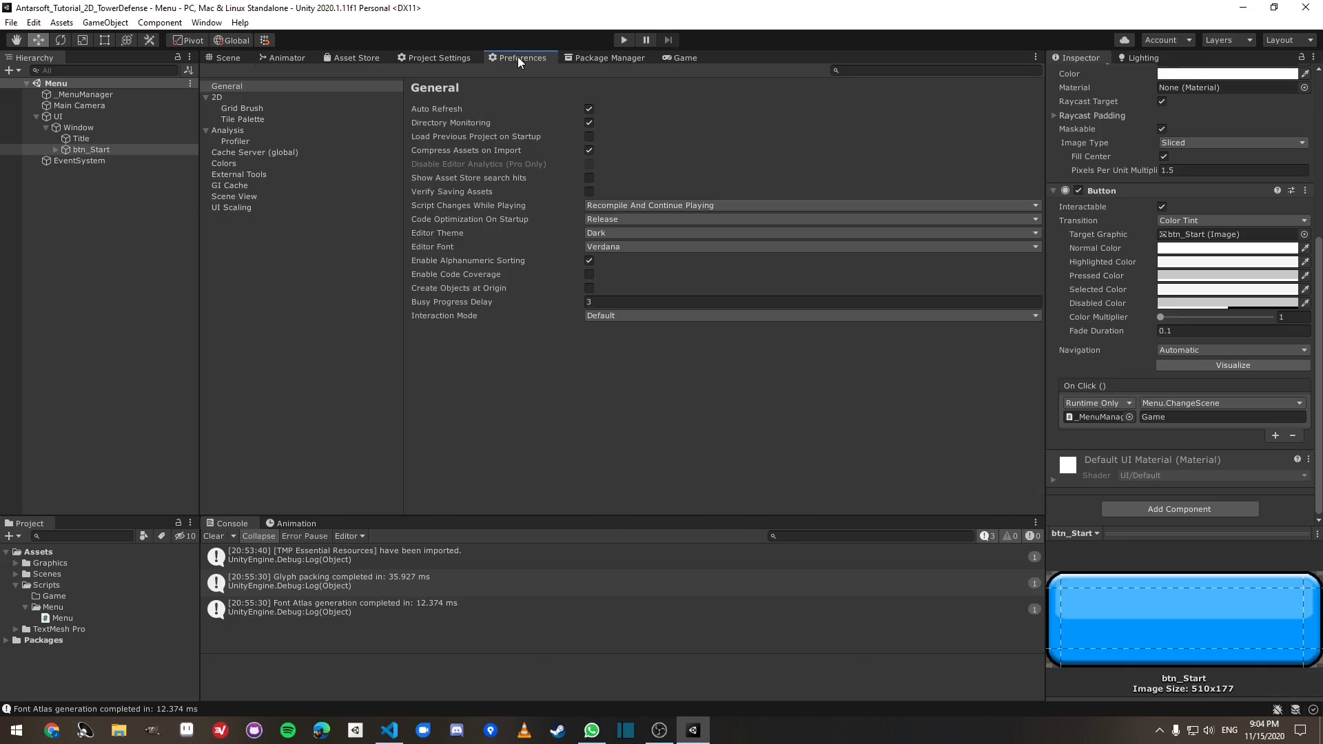
pyautogui.click(444, 55)
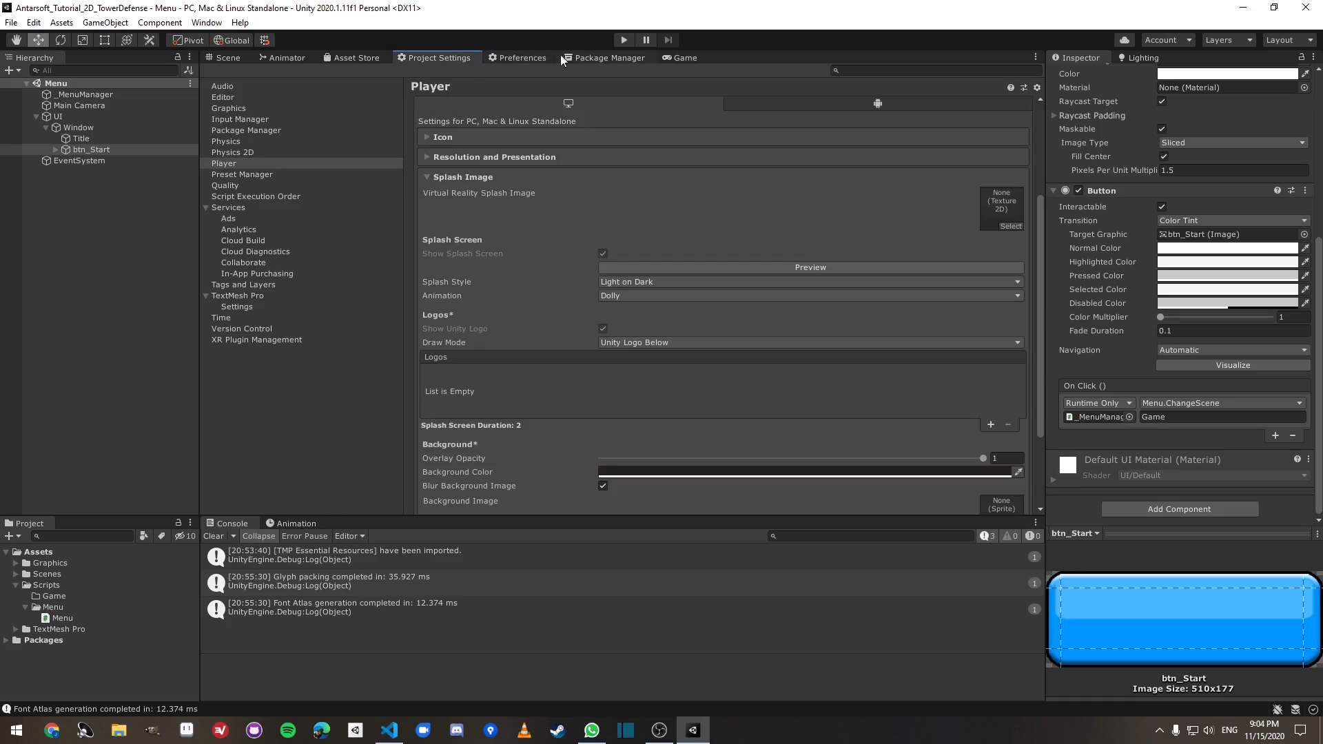
# Step: Dock the Game view beside the Project Settings and widen it to about half of the central area
pyautogui.scroll(-2, 800, 255)
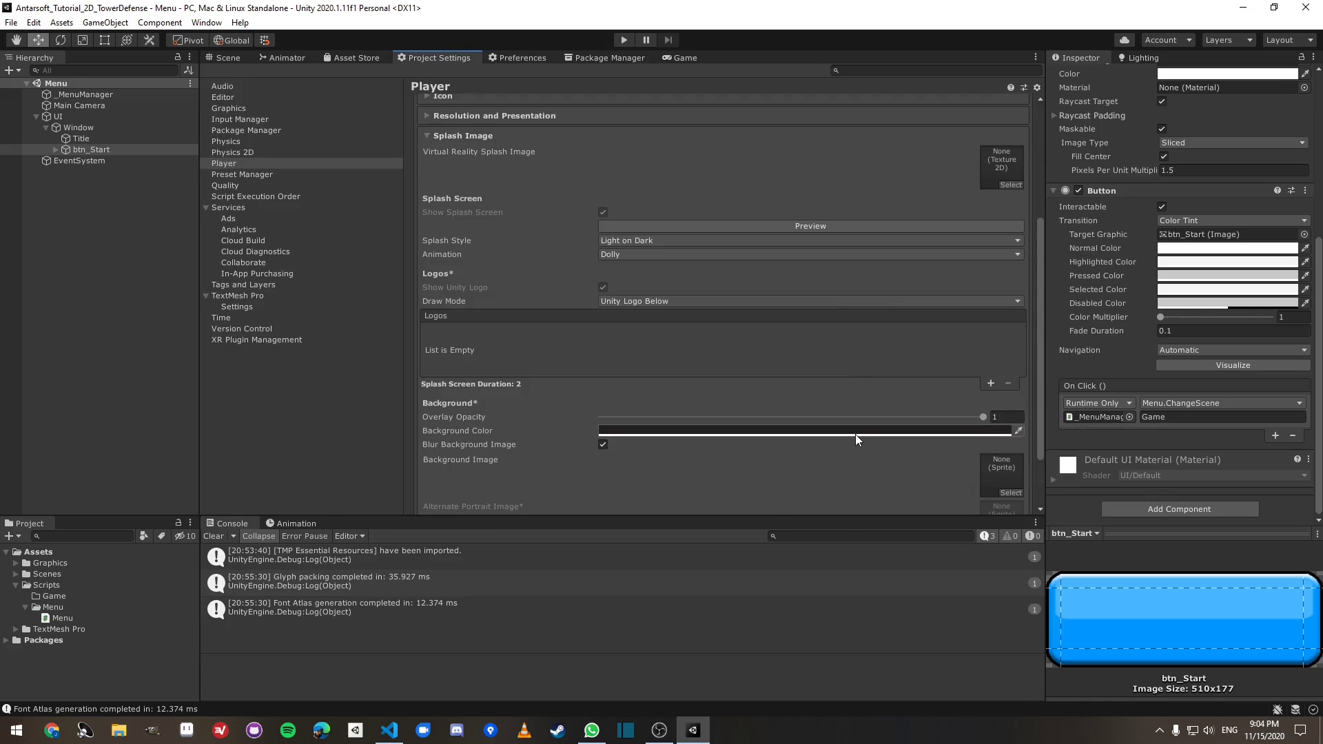
pyautogui.click(855, 433)
pyautogui.moveTo(683, 58); pyautogui.dragTo(829, 244)
pyautogui.moveTo(765, 142); pyautogui.dragTo(615, 142)
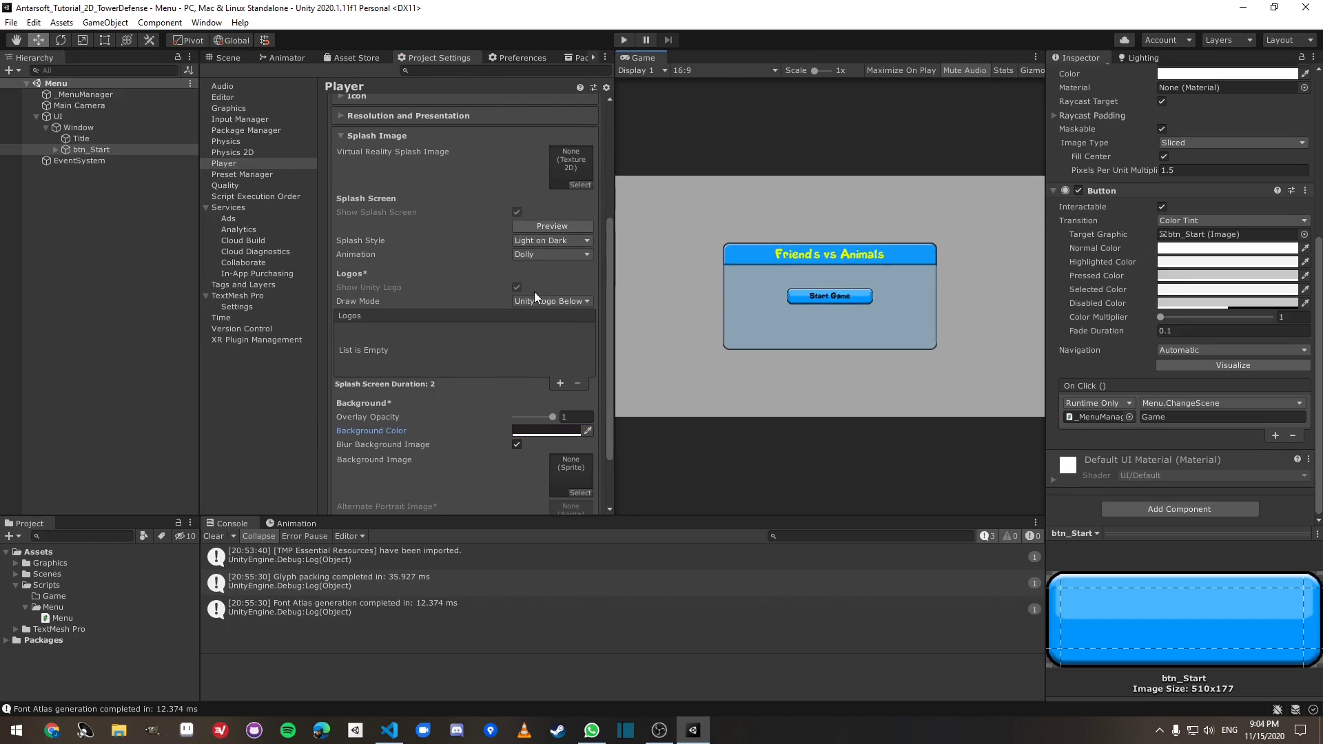
# Step: Set the splash screen's background color to black
pyautogui.scroll(-2, 553, 417)
pyautogui.click(560, 391)
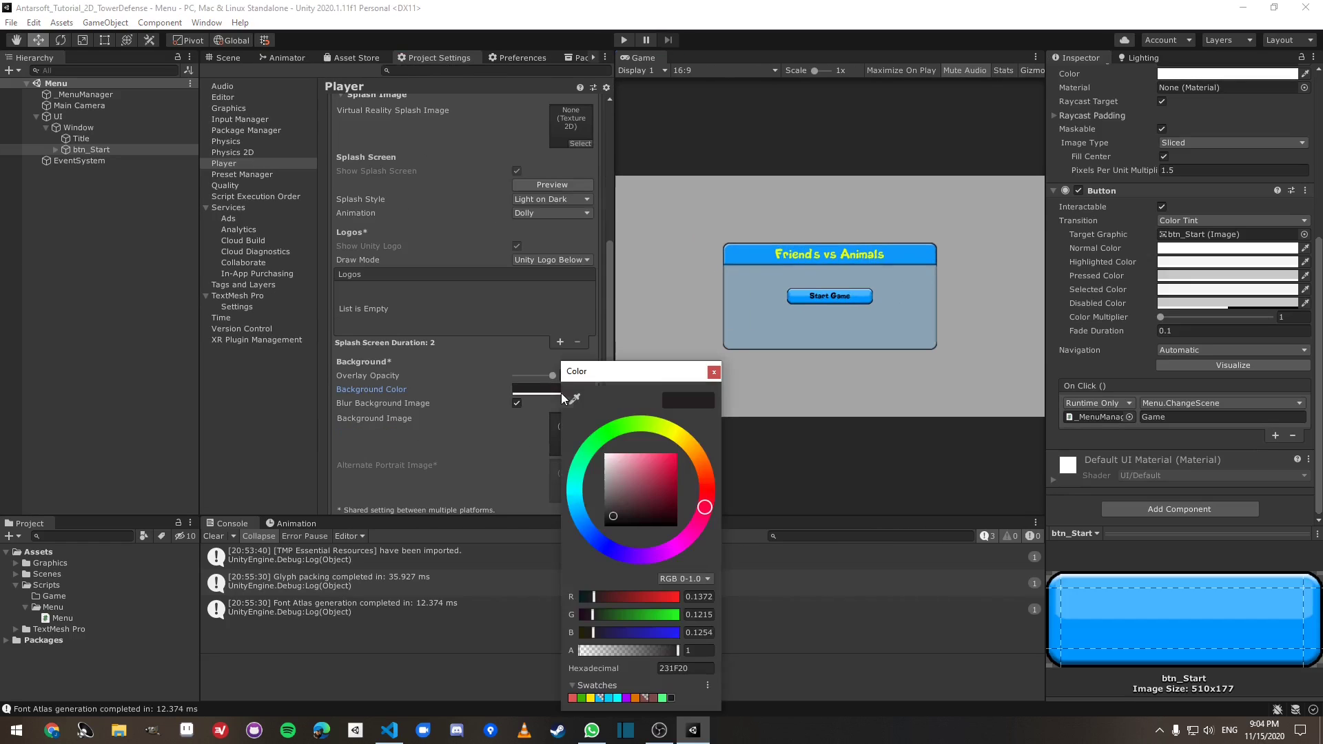
pyautogui.click(714, 373)
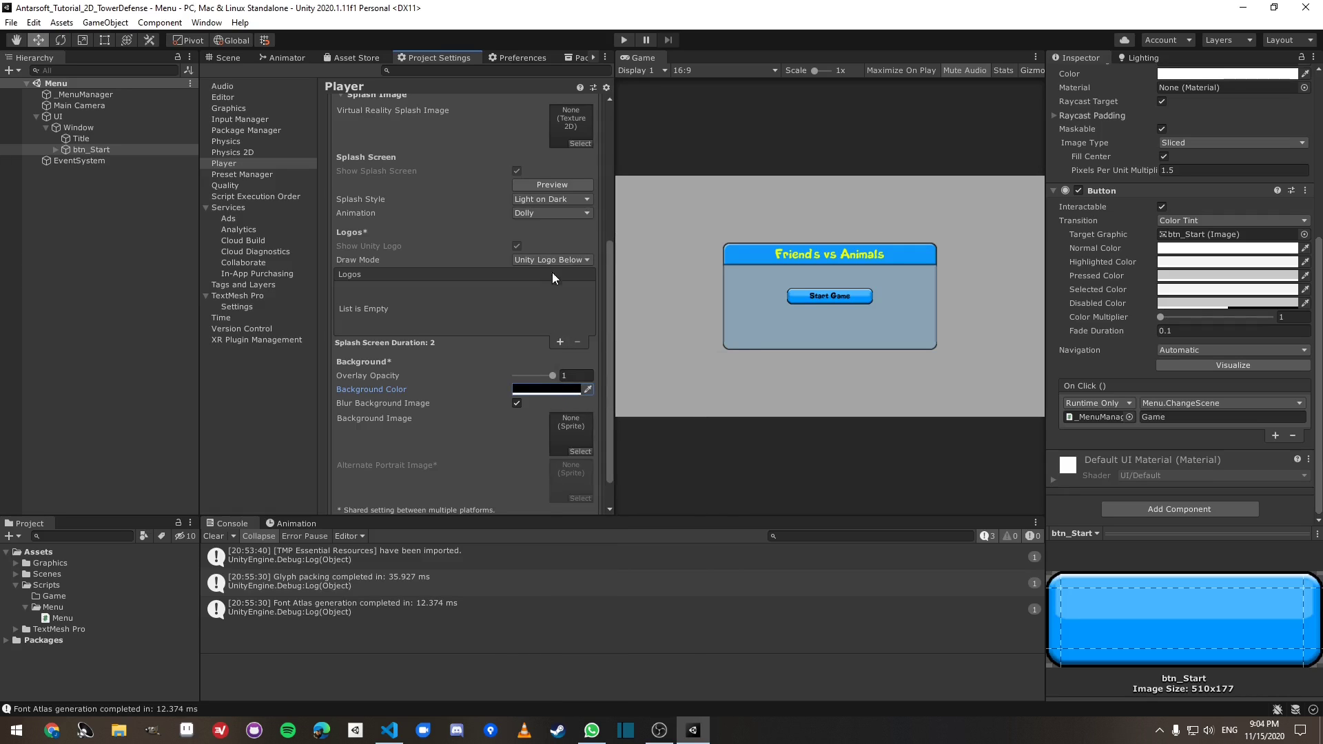
# Step: Add the Antarsoft sprite as a splash screen logo and preview the splash screen
pyautogui.click(561, 342)
pyautogui.click(379, 325)
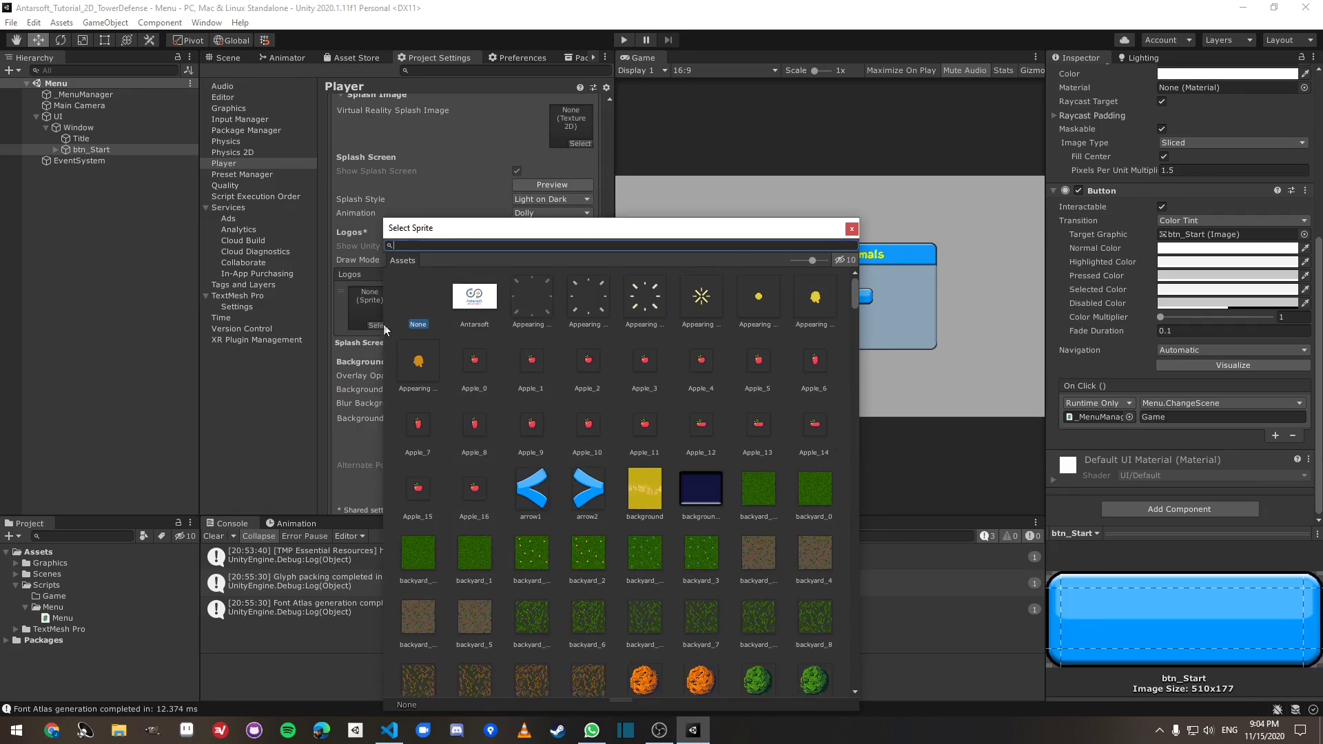
pyautogui.doubleClick(527, 328)
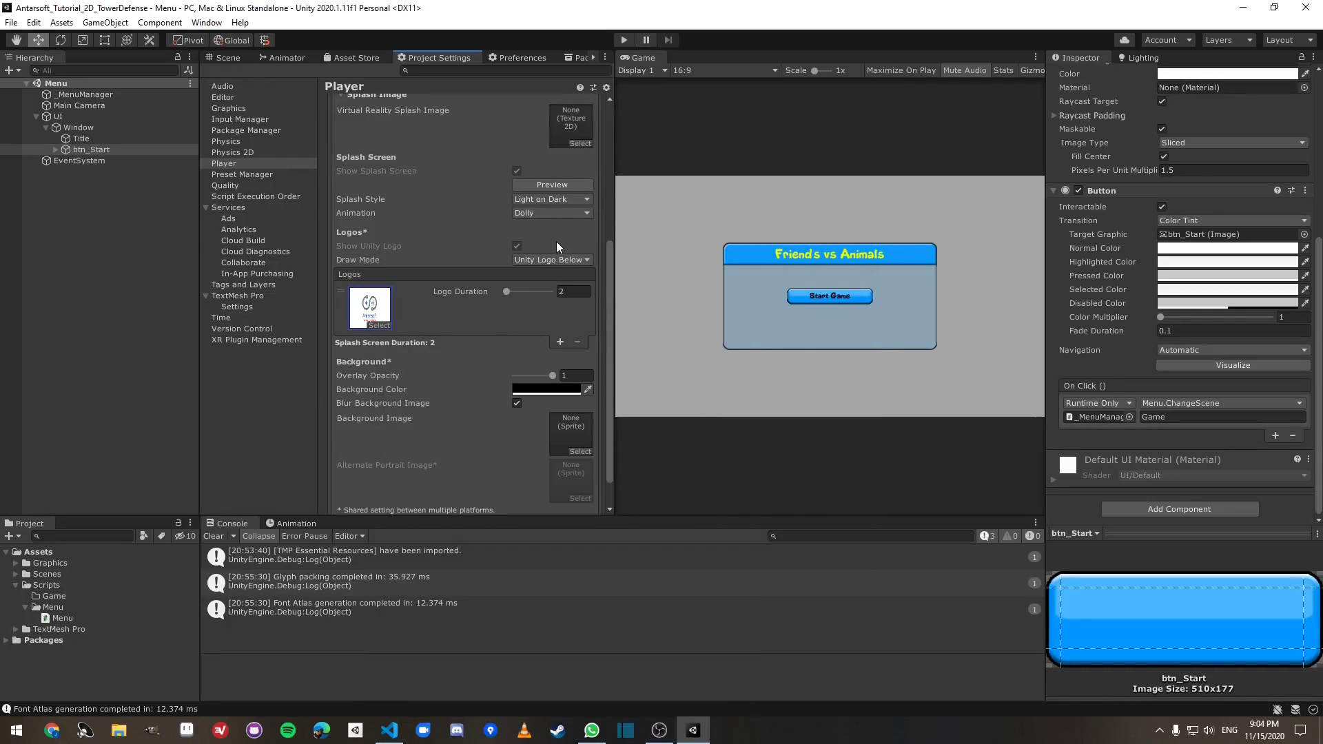
pyautogui.click(556, 184)
# Step: Change the splash screen's background color to white and preview the result
pyautogui.click(549, 389)
pyautogui.click(587, 455)
pyautogui.click(703, 373)
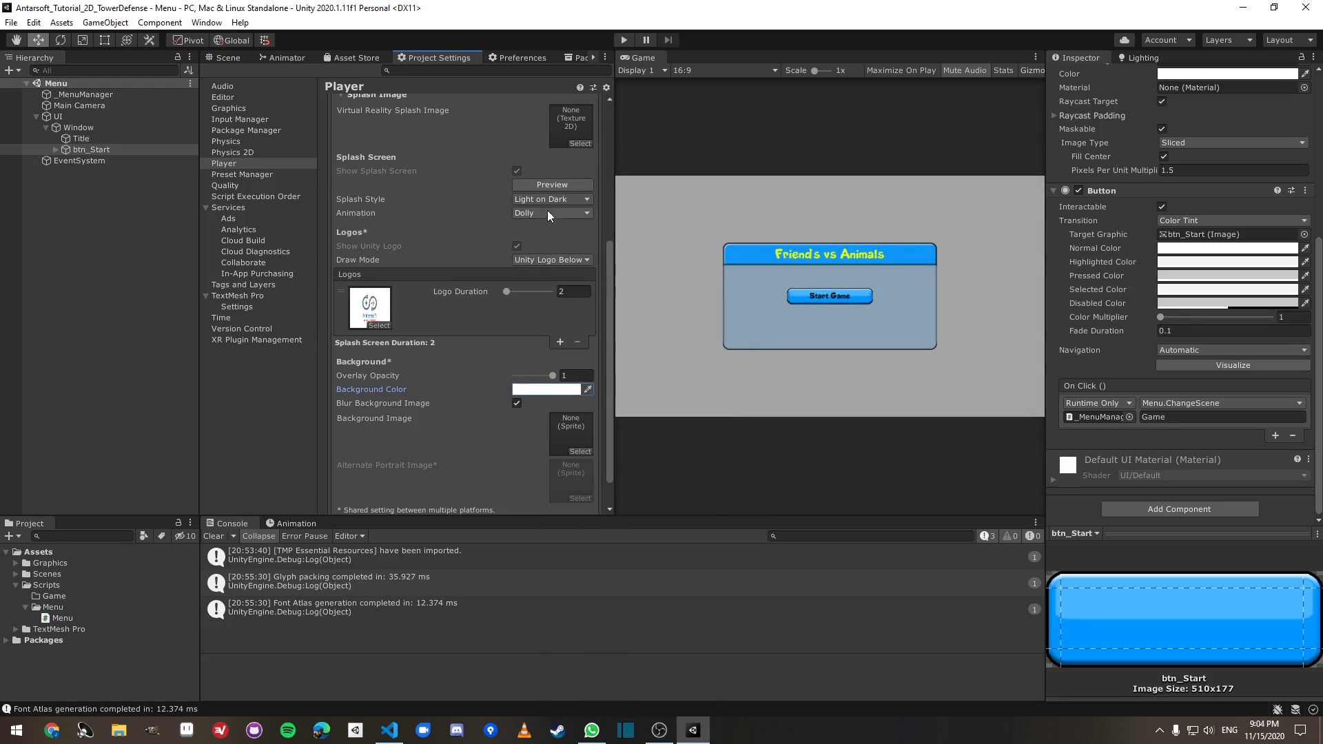
pyautogui.click(548, 185)
# Step: Set the Splash Style to Dark on Light and preview the splash screen
pyautogui.click(560, 199)
pyautogui.click(569, 211)
pyautogui.click(569, 186)
# Step: Try the All Sequential draw mode for the splash logos in a preview and return to Unity Logo Below
pyautogui.click(538, 260)
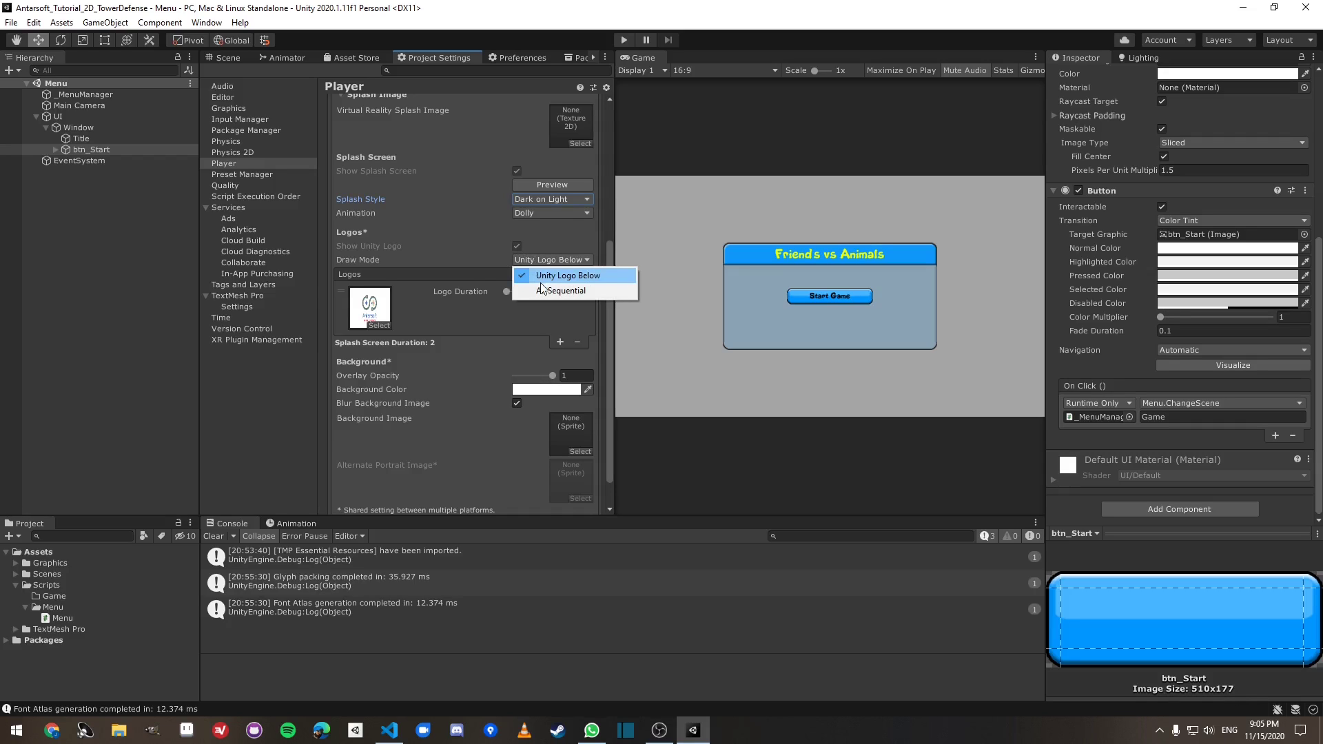
pyautogui.click(543, 290)
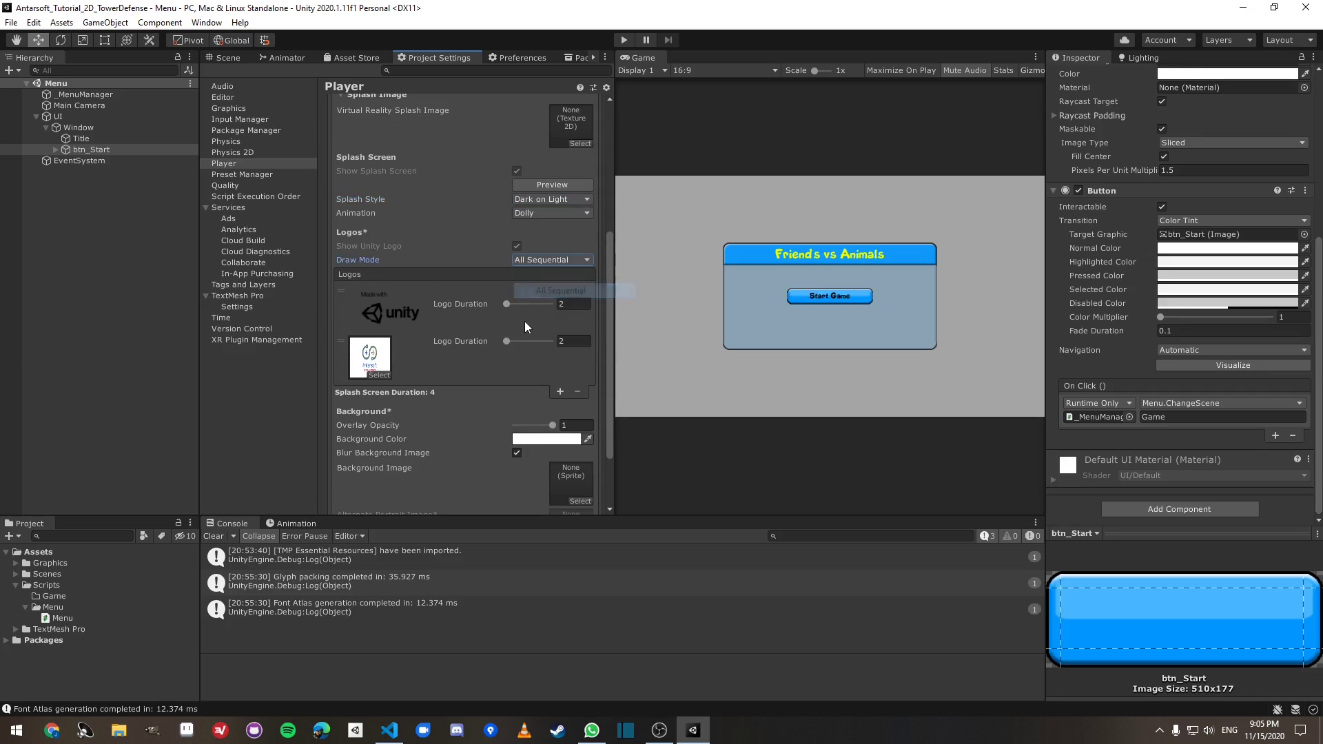
pyautogui.click(552, 187)
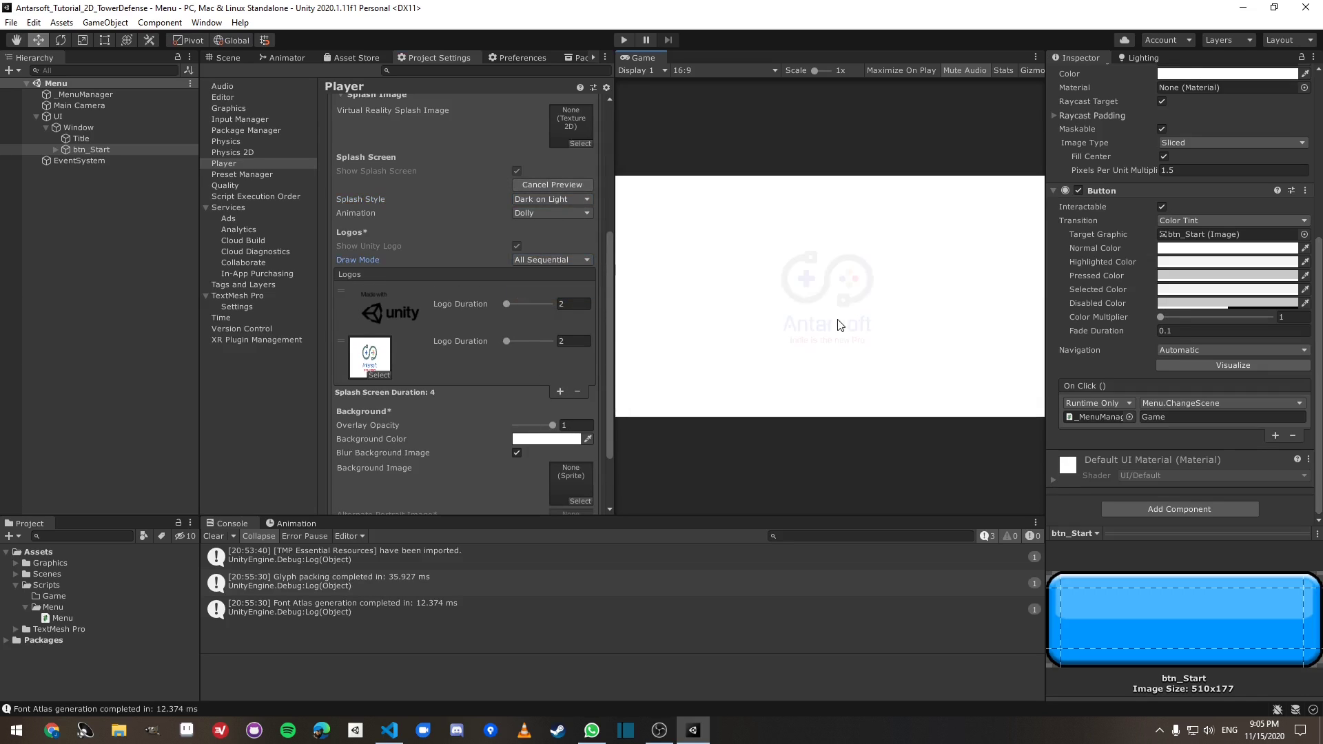
pyautogui.click(561, 258)
pyautogui.click(555, 267)
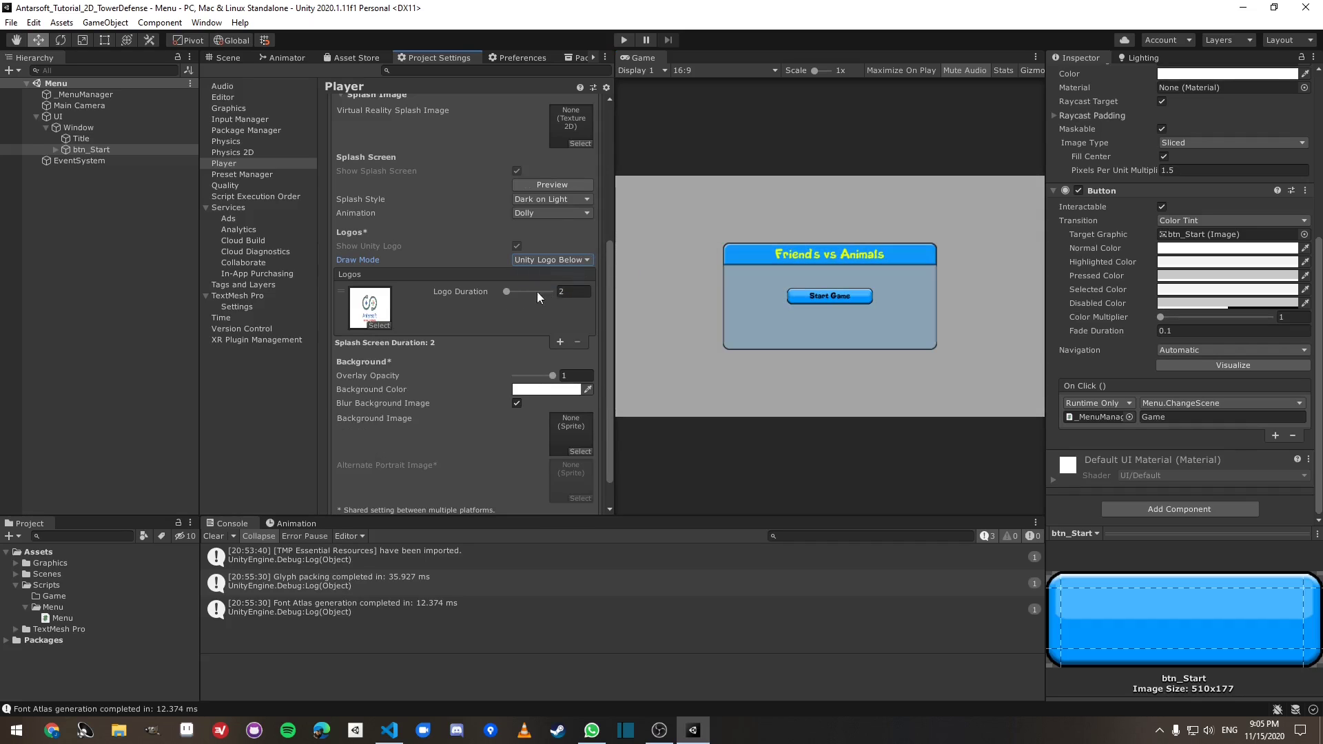
pyautogui.click(550, 259)
pyautogui.click(545, 285)
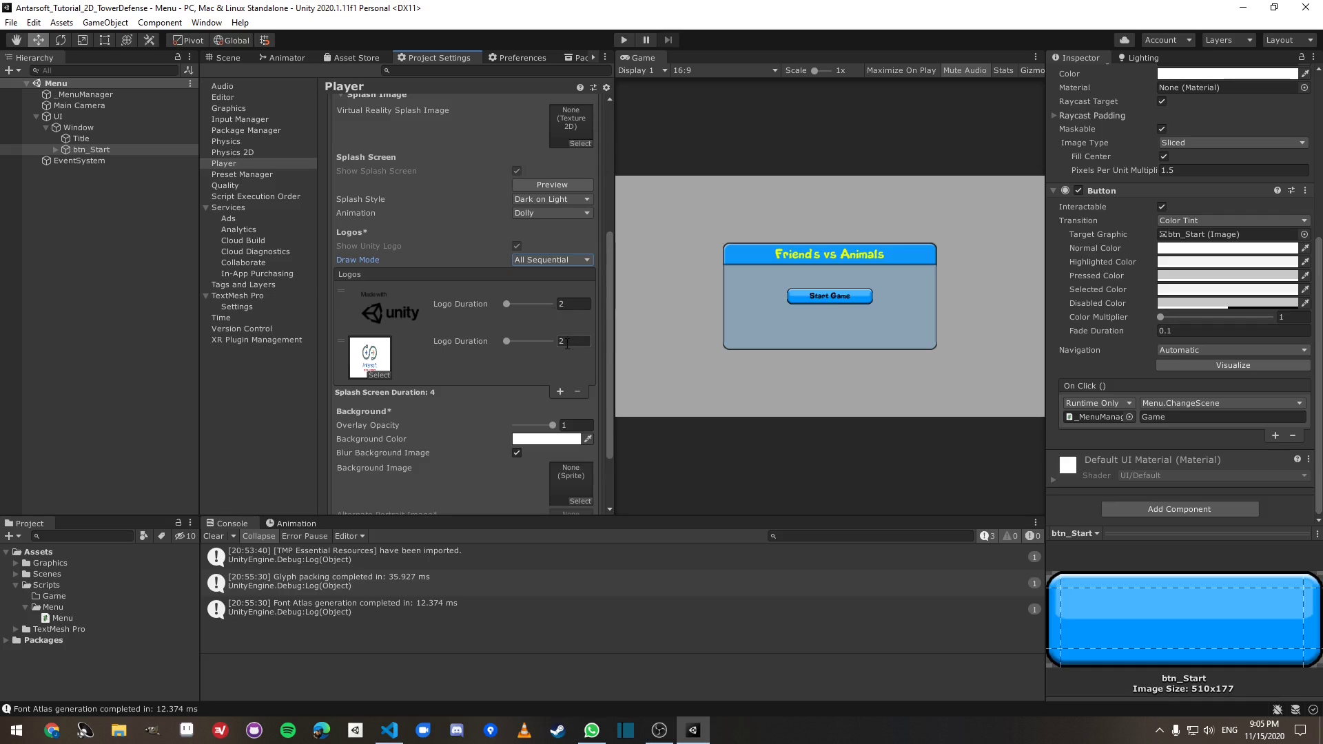
pyautogui.click(572, 262)
pyautogui.click(552, 272)
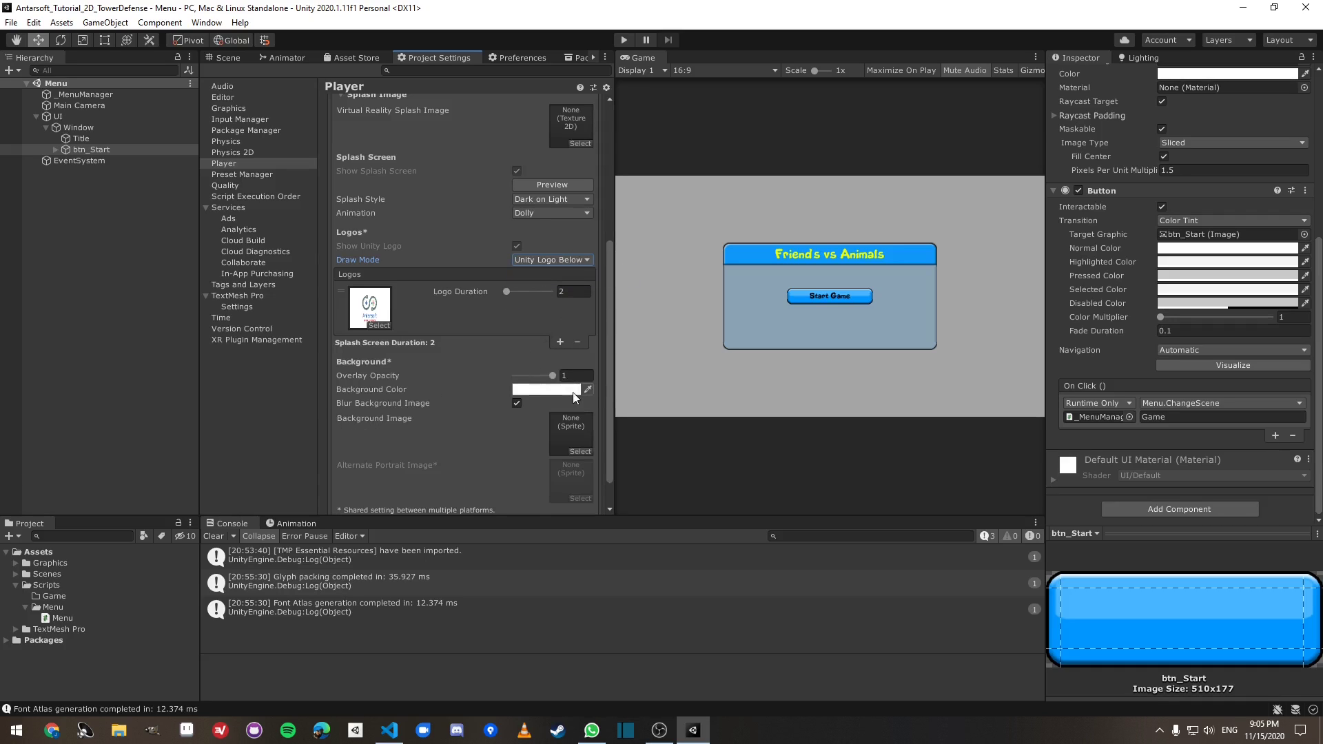
# Step: Preview the splash screen with the Static animation and switch it back to Dolly
pyautogui.scroll(-2, 562, 389)
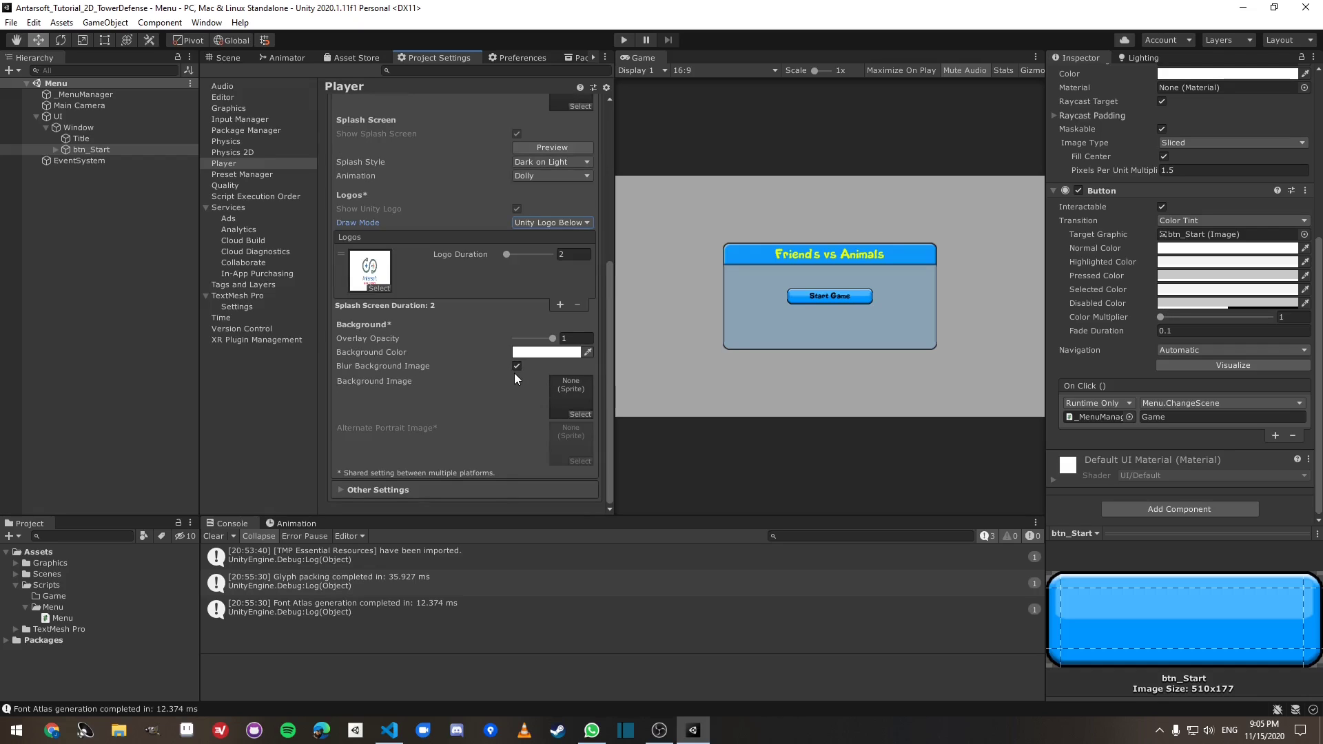
pyautogui.scroll(2, 532, 299)
pyautogui.click(543, 218)
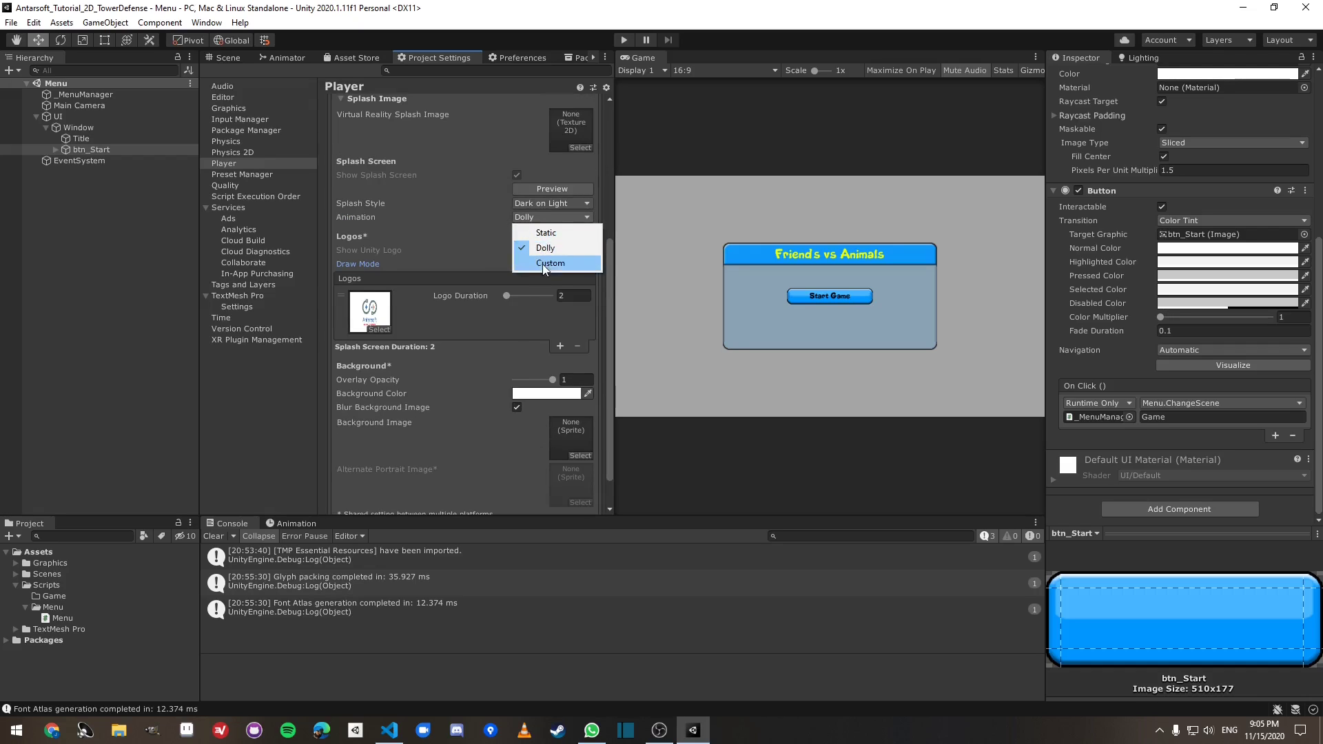
pyautogui.click(538, 234)
pyautogui.click(556, 188)
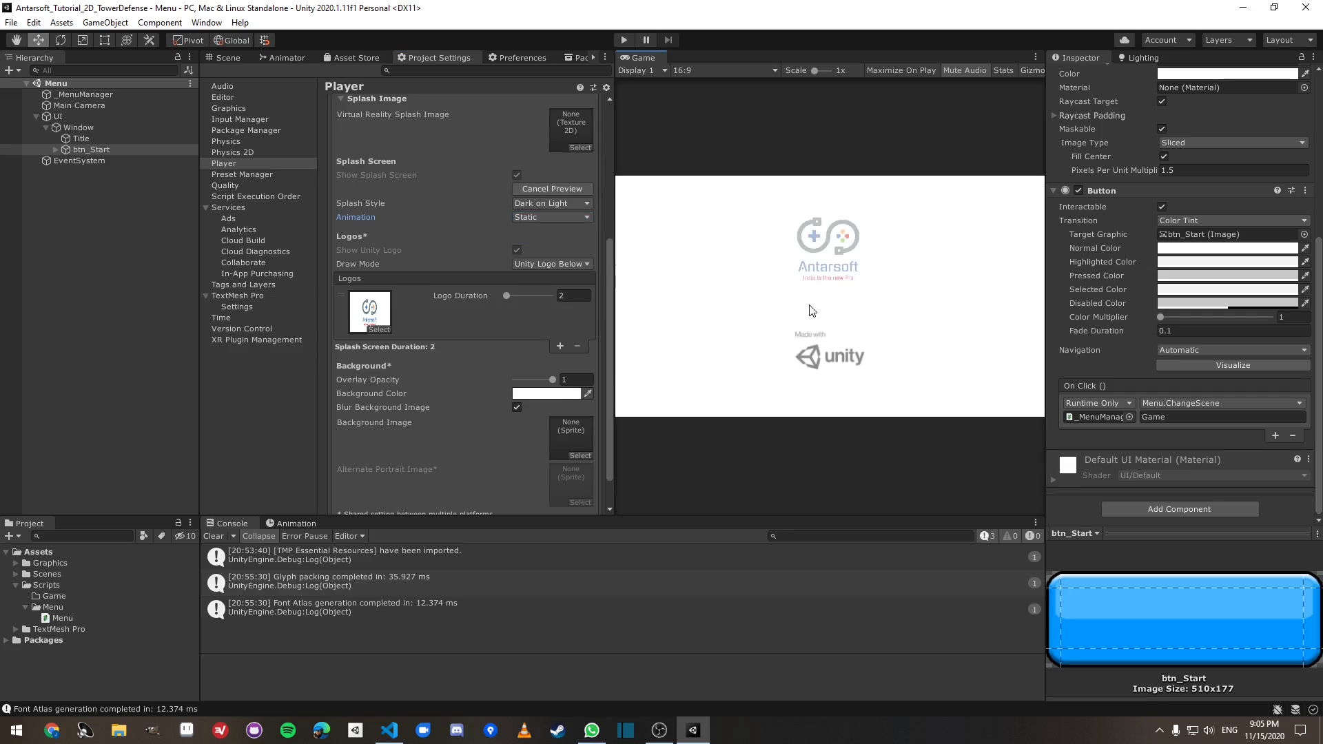
pyautogui.click(551, 218)
pyautogui.click(545, 246)
pyautogui.click(567, 190)
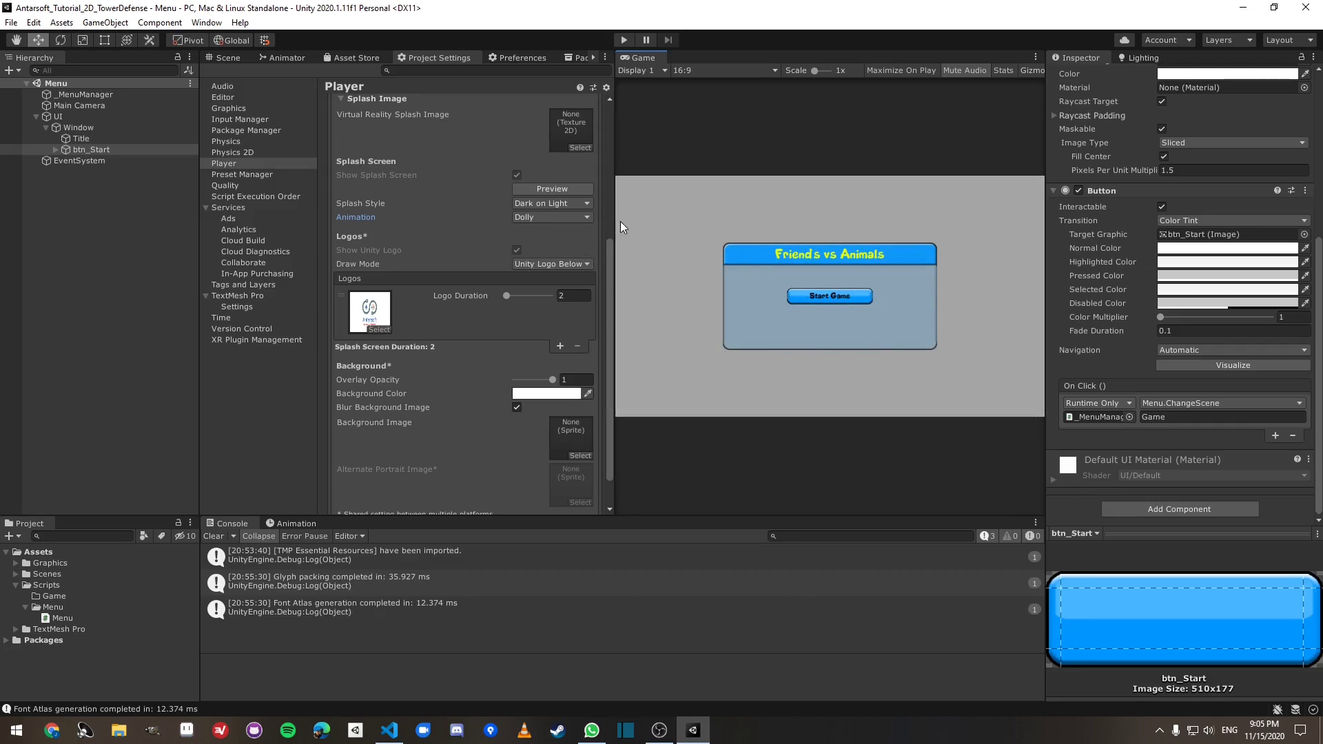
# Step: Set the Main Camera's background color to white (FFFFFF) in the Menu scene
pyautogui.click(228, 57)
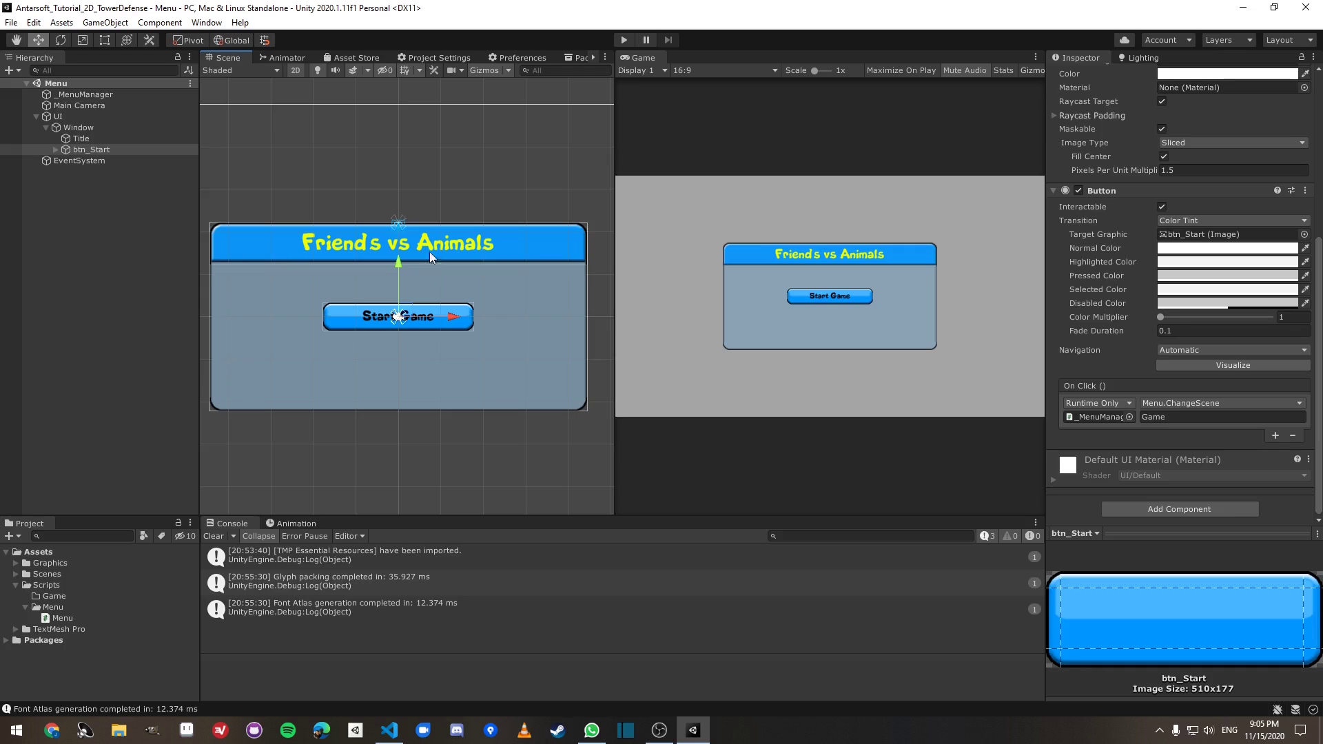
pyautogui.click(91, 105)
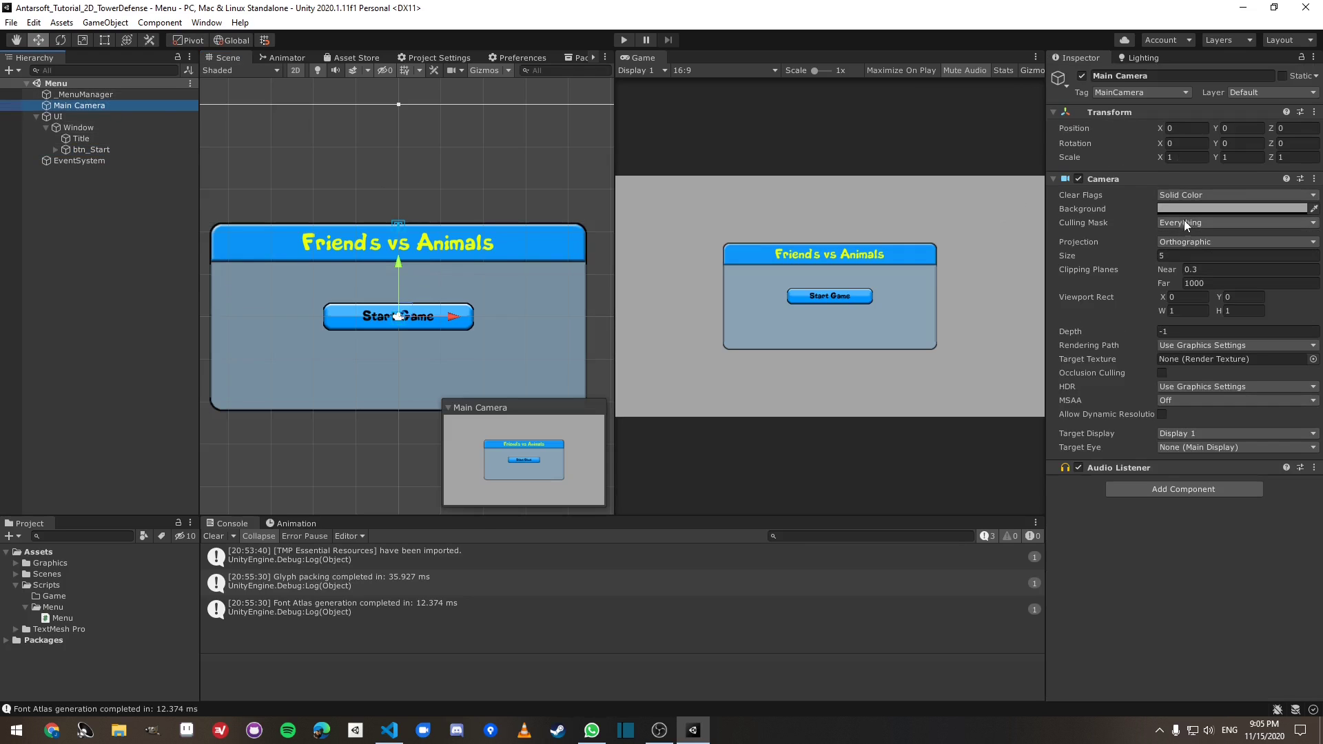
pyautogui.click(1231, 209)
pyautogui.click(1200, 285)
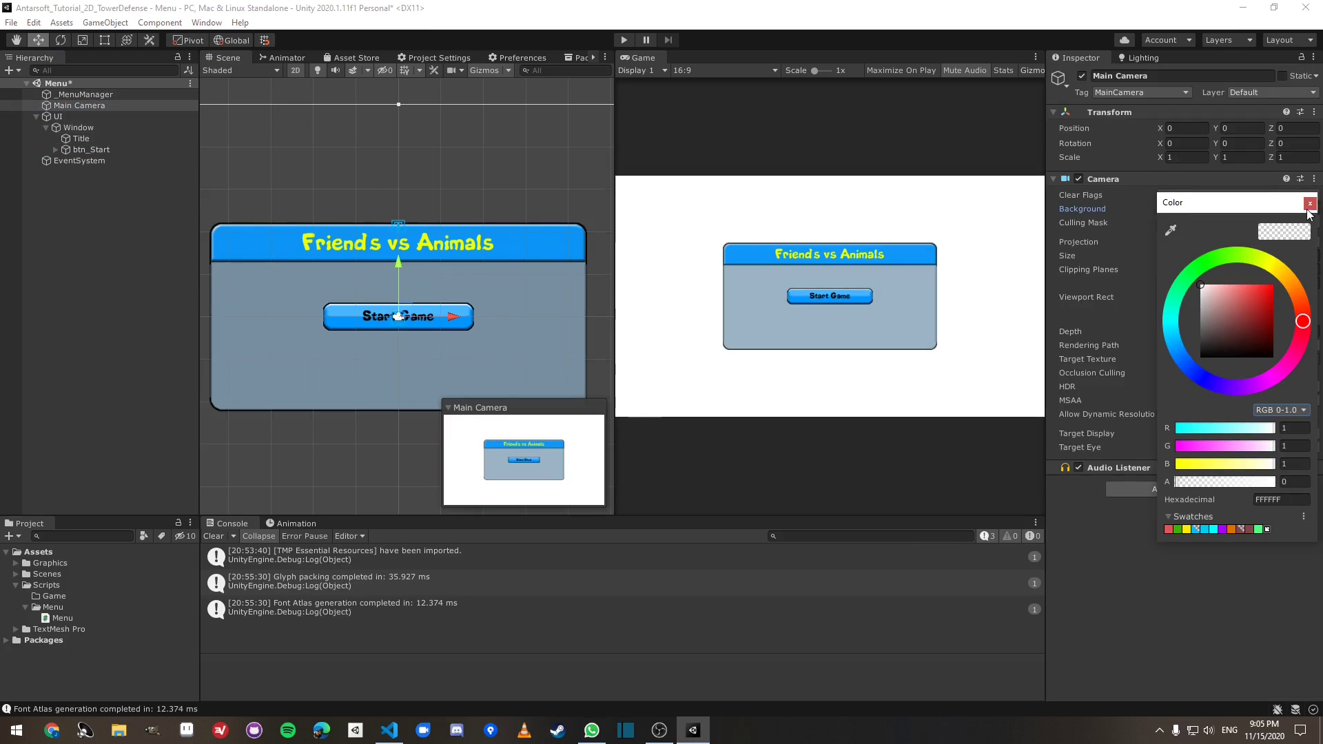
pyautogui.click(1200, 311)
pyautogui.click(1200, 284)
pyautogui.click(1310, 203)
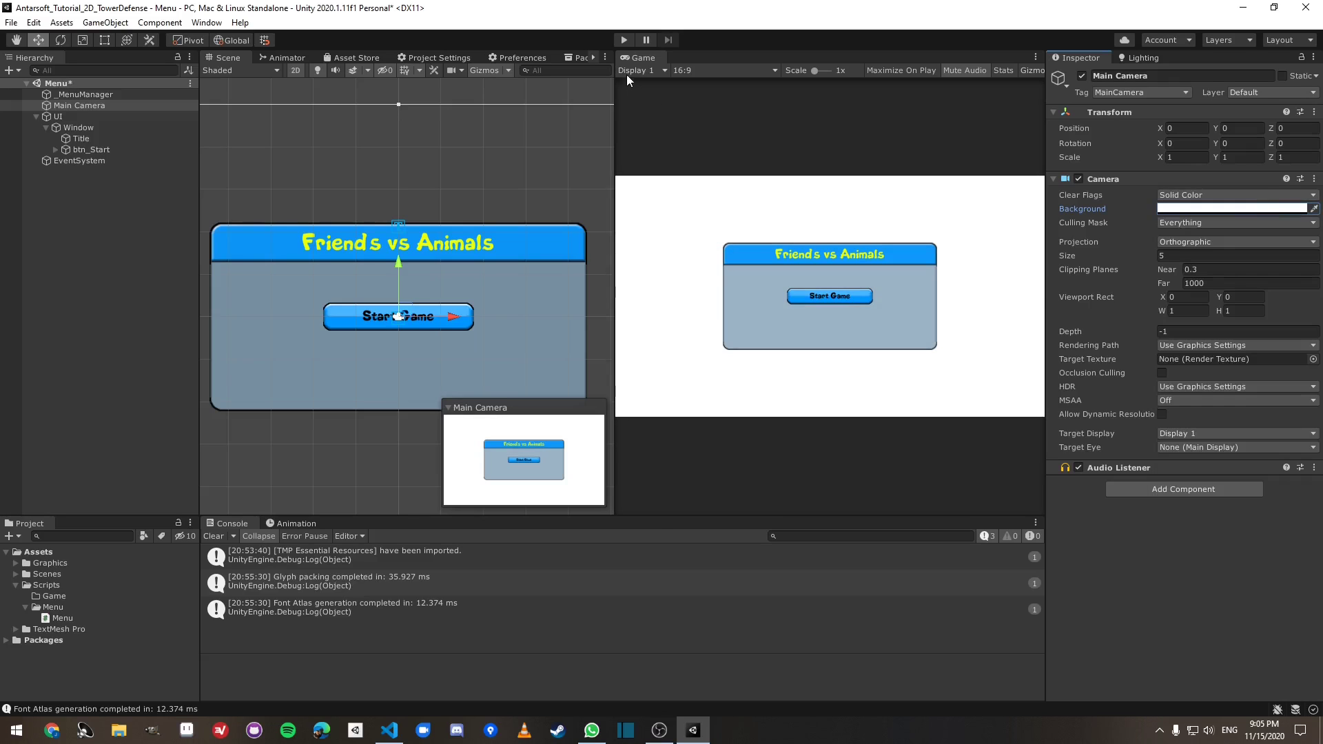
# Step: Preview the splash screen against the white menu and dock the Game view back in the same area as the Scene view
pyautogui.click(431, 59)
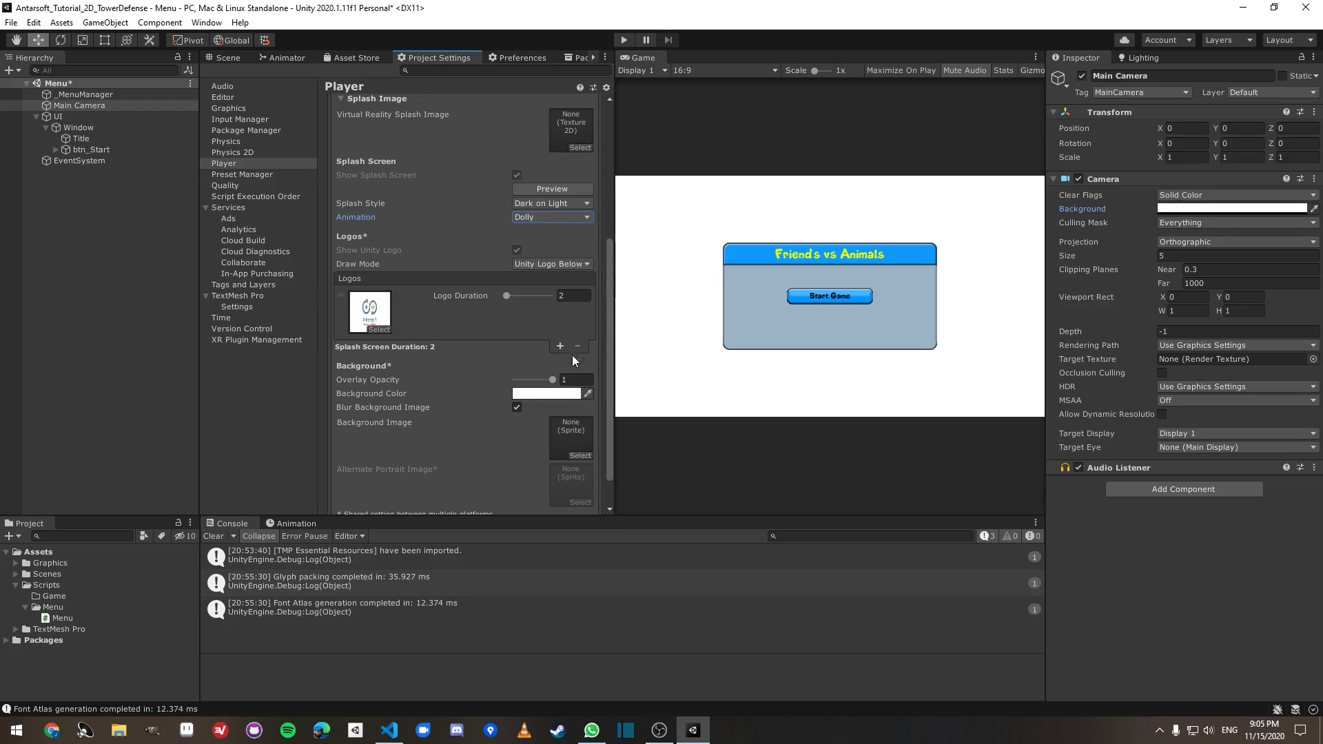
pyautogui.click(548, 188)
pyautogui.moveTo(641, 58); pyautogui.dragTo(564, 63)
pyautogui.click(251, 58)
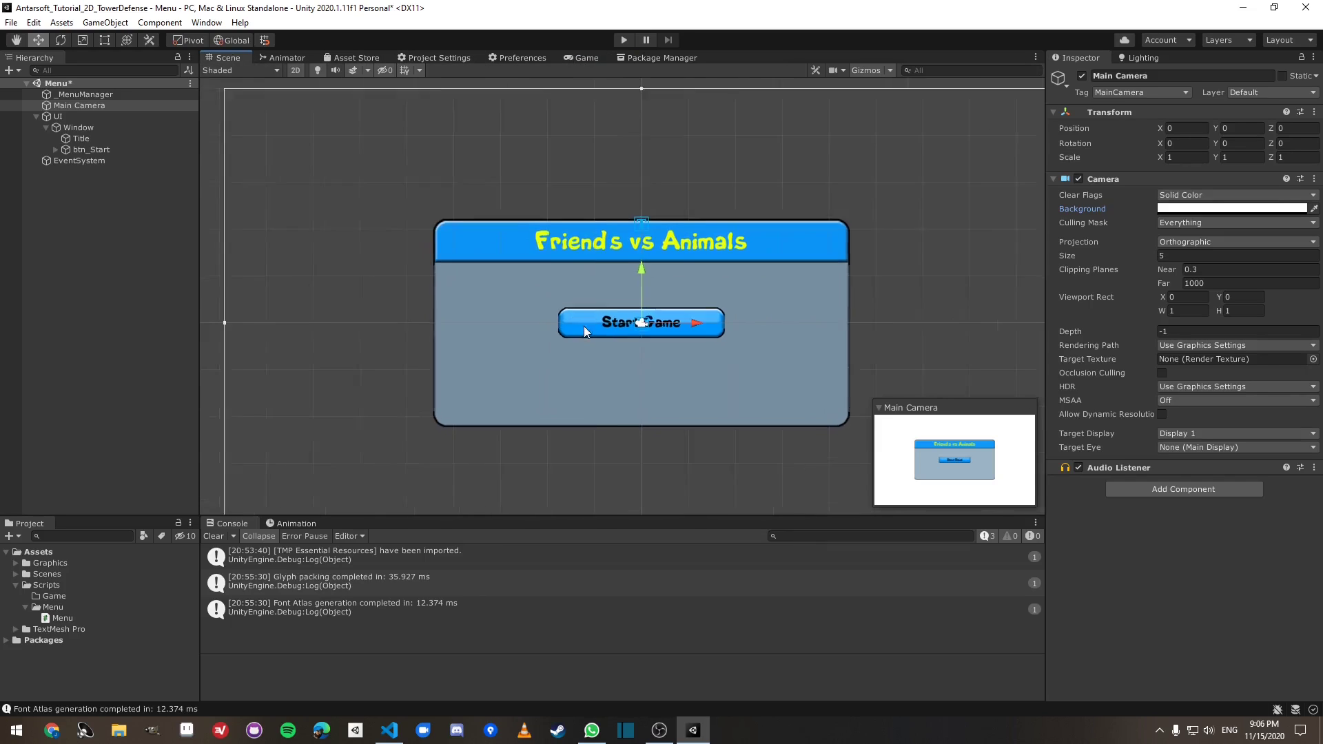
# Step: Select btn_Start and save the Menu scene
pyautogui.scroll(-3, 620, 345)
pyautogui.scroll(-1, 842, 411)
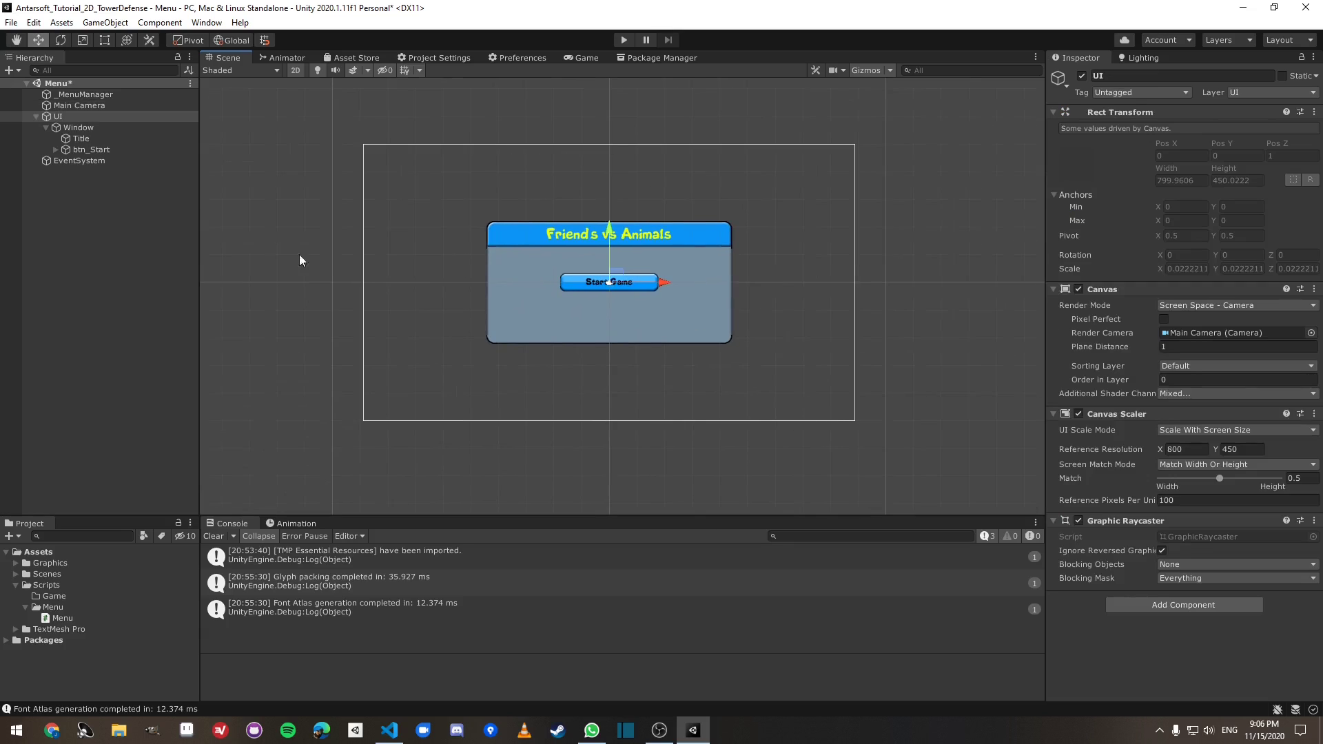
pyautogui.click(142, 160)
pyautogui.press('Up')
pyautogui.hotkey('ctrl', 's')
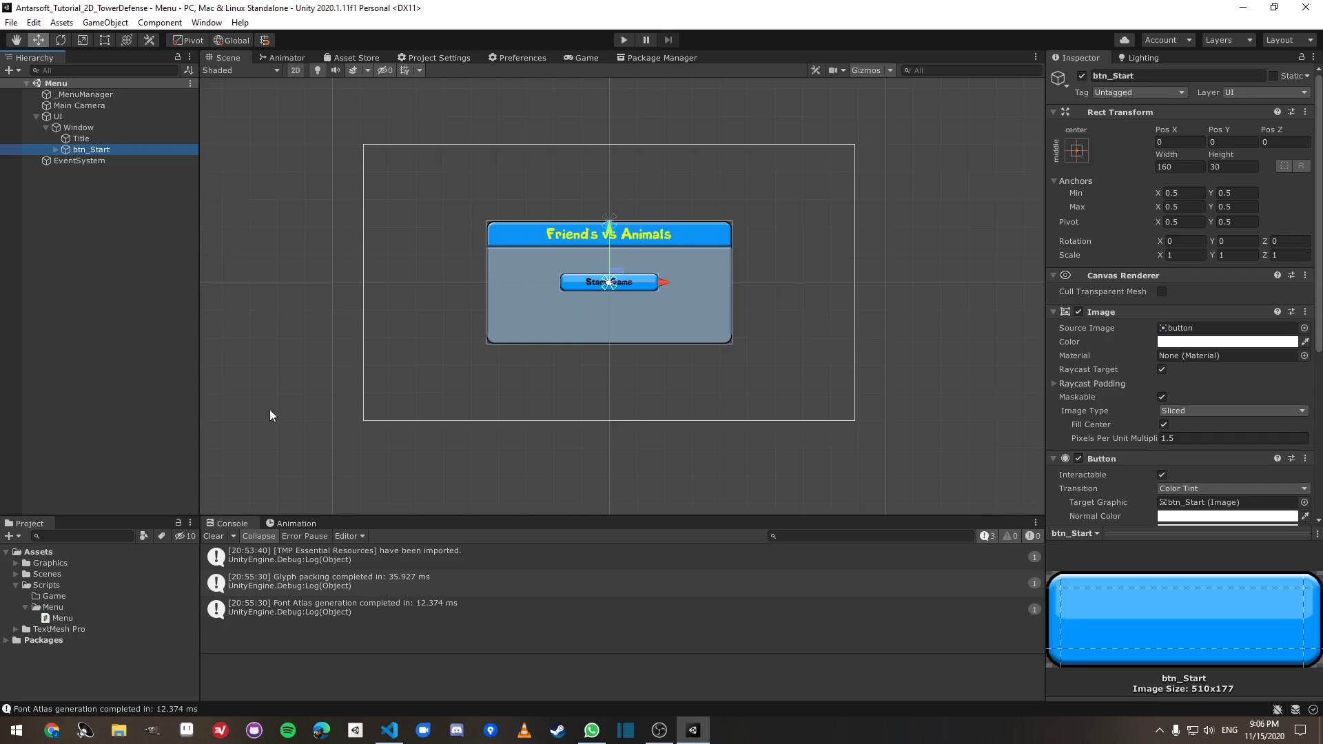
# Step: Try a duplicate of the Window object named Options and delete it
pyautogui.click(85, 130)
pyautogui.press('Left')
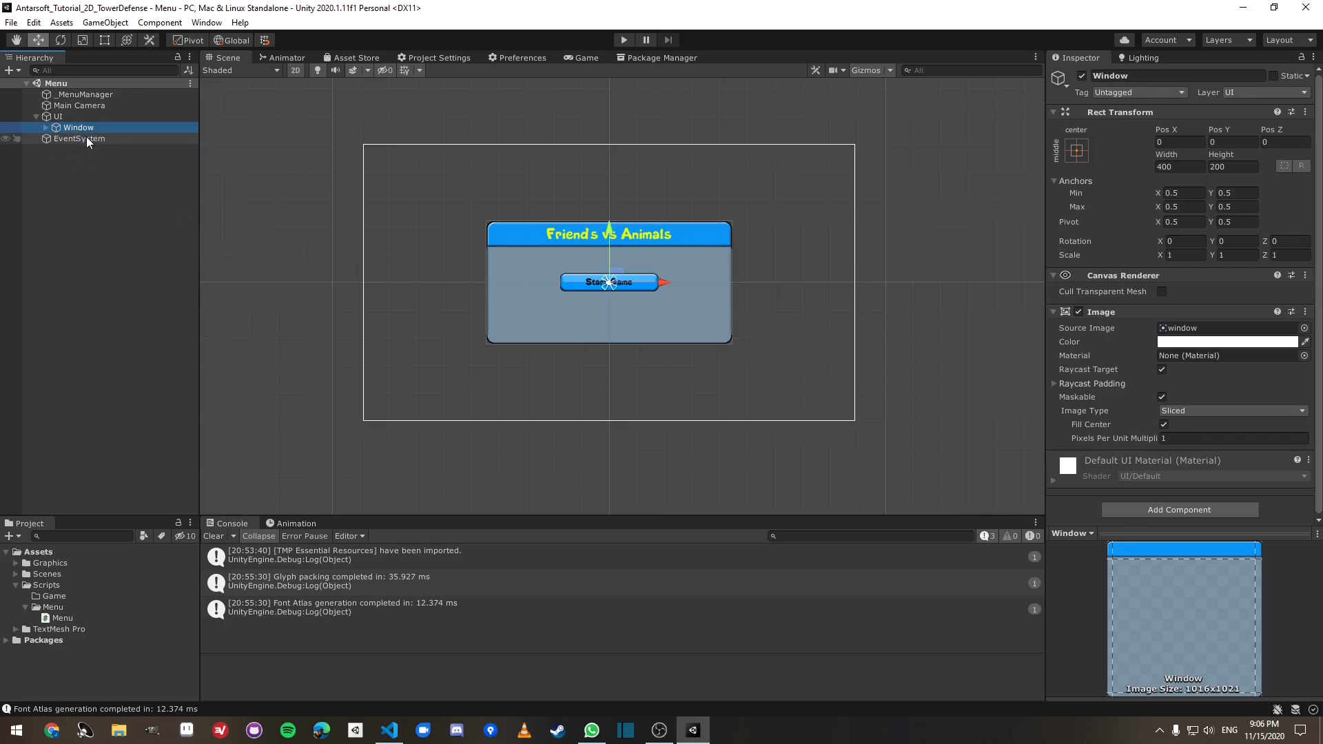
pyautogui.press('Right')
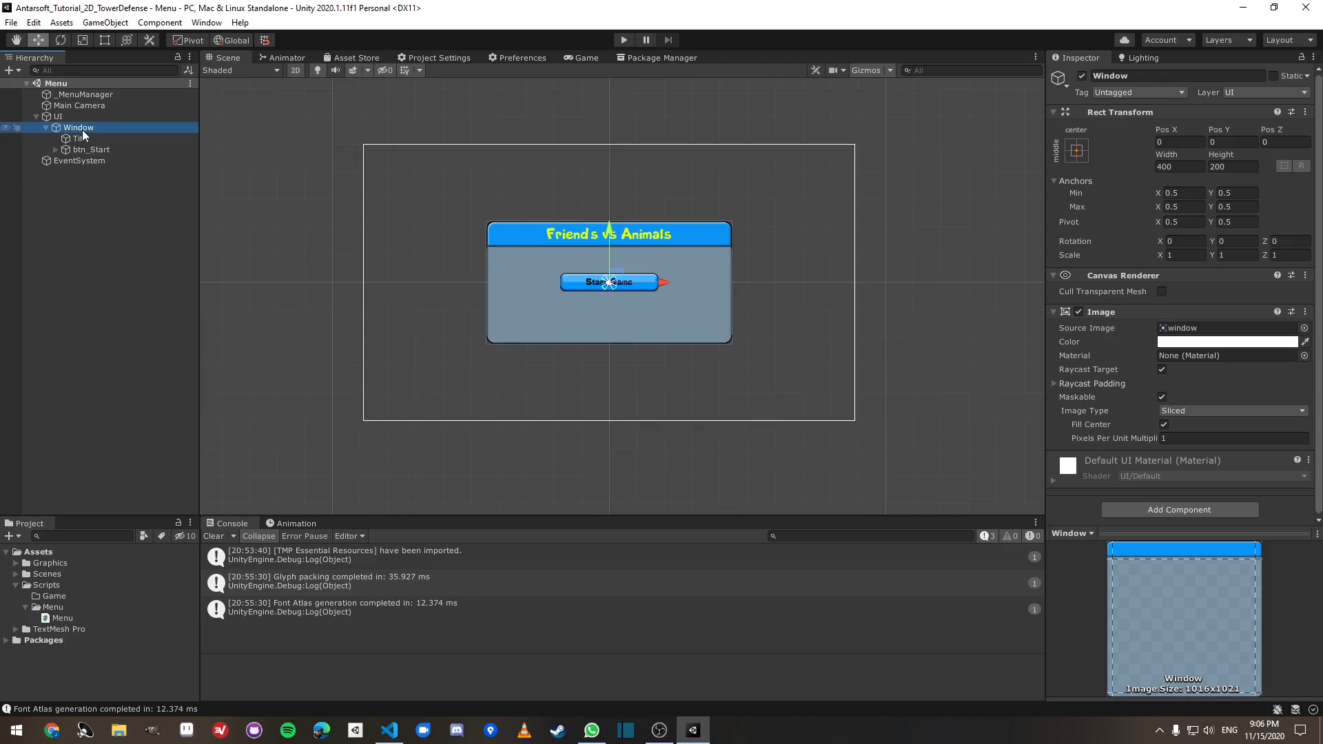
pyautogui.press('F2')
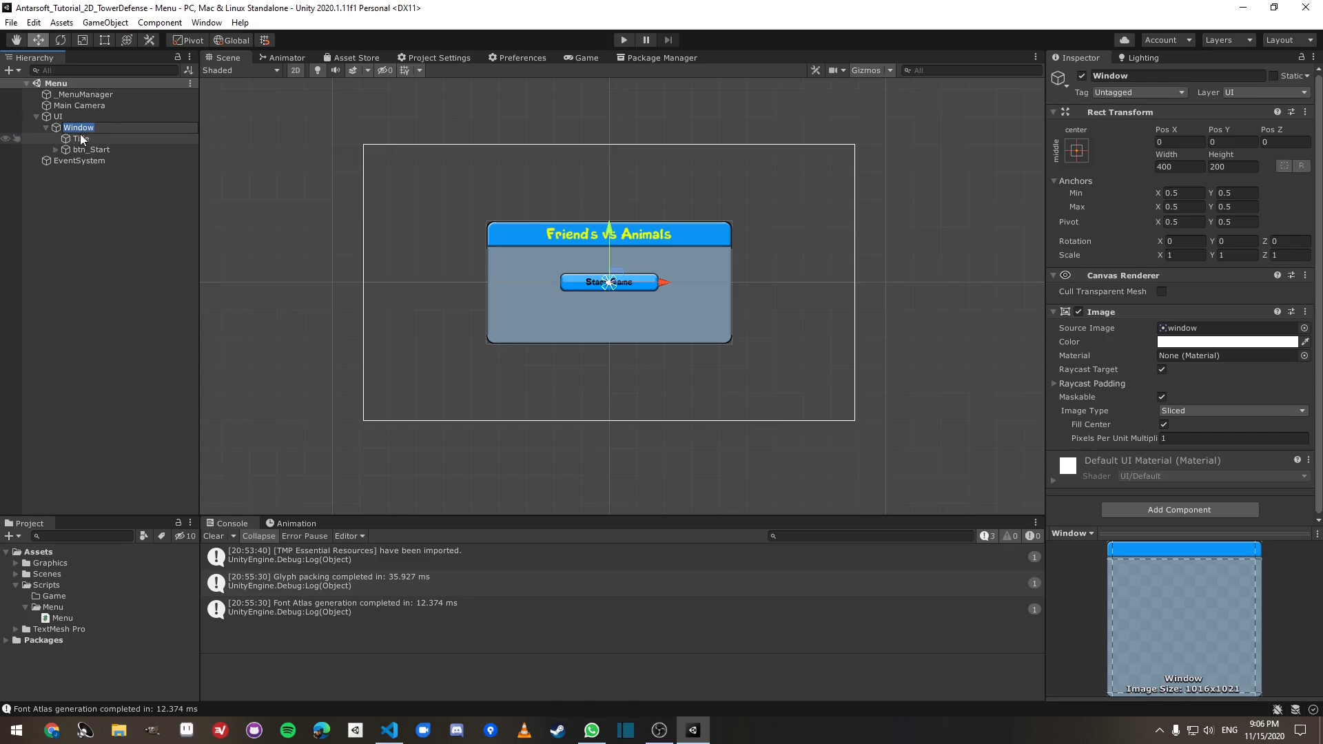
pyautogui.press('Return')
pyautogui.hotkey('ctrl', 'd')
pyautogui.press('F2')
pyautogui.write('Options')
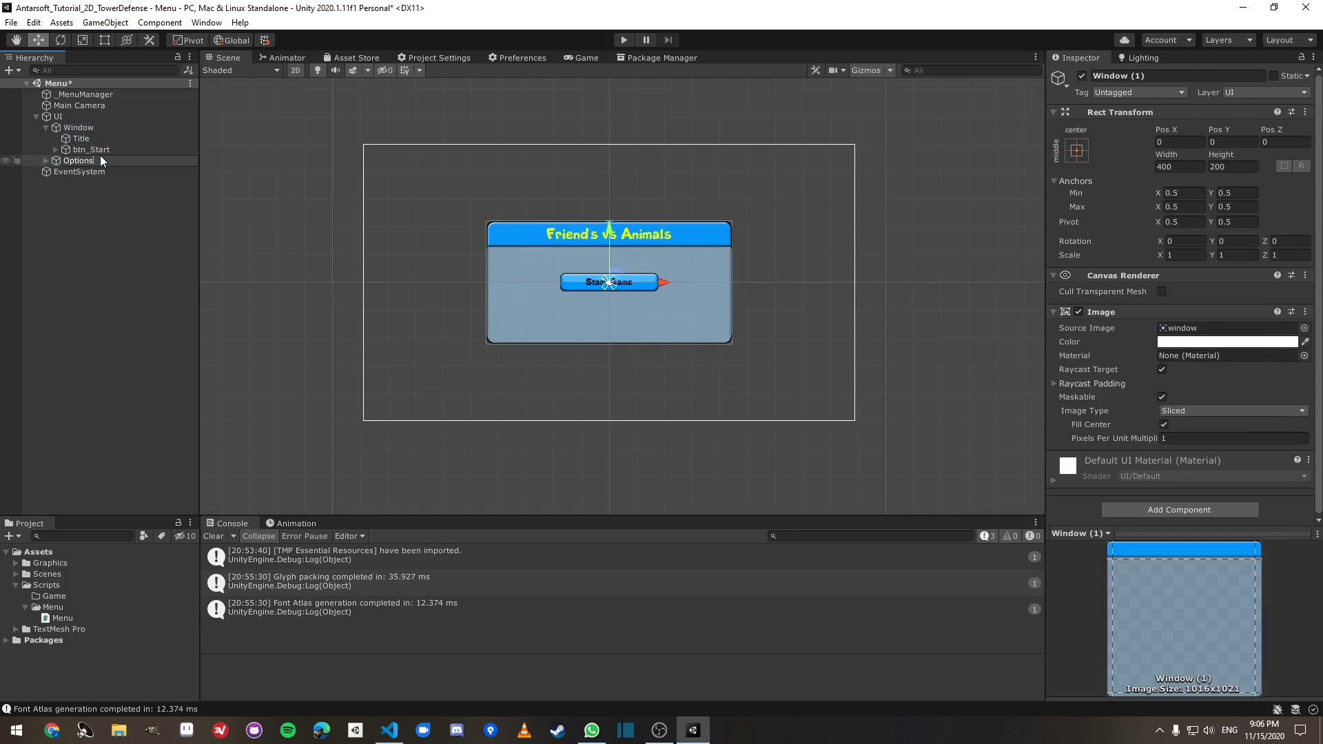
pyautogui.press('Return')
pyautogui.press('Delete')
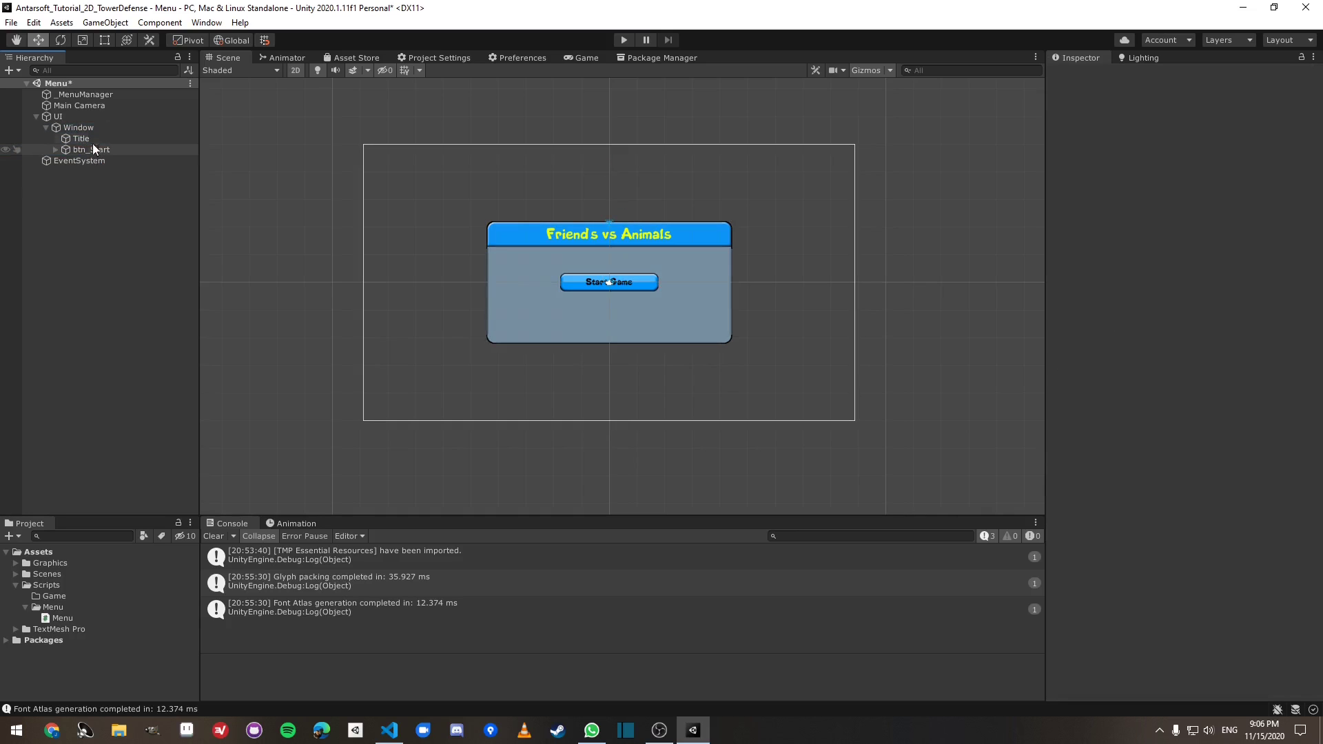
# Step: Collapse Window in the hierarchy and examine the Main Camera, _MenuManager and Window objects
pyautogui.click(93, 140)
pyautogui.click(94, 128)
pyautogui.press('Left')
pyautogui.click(90, 105)
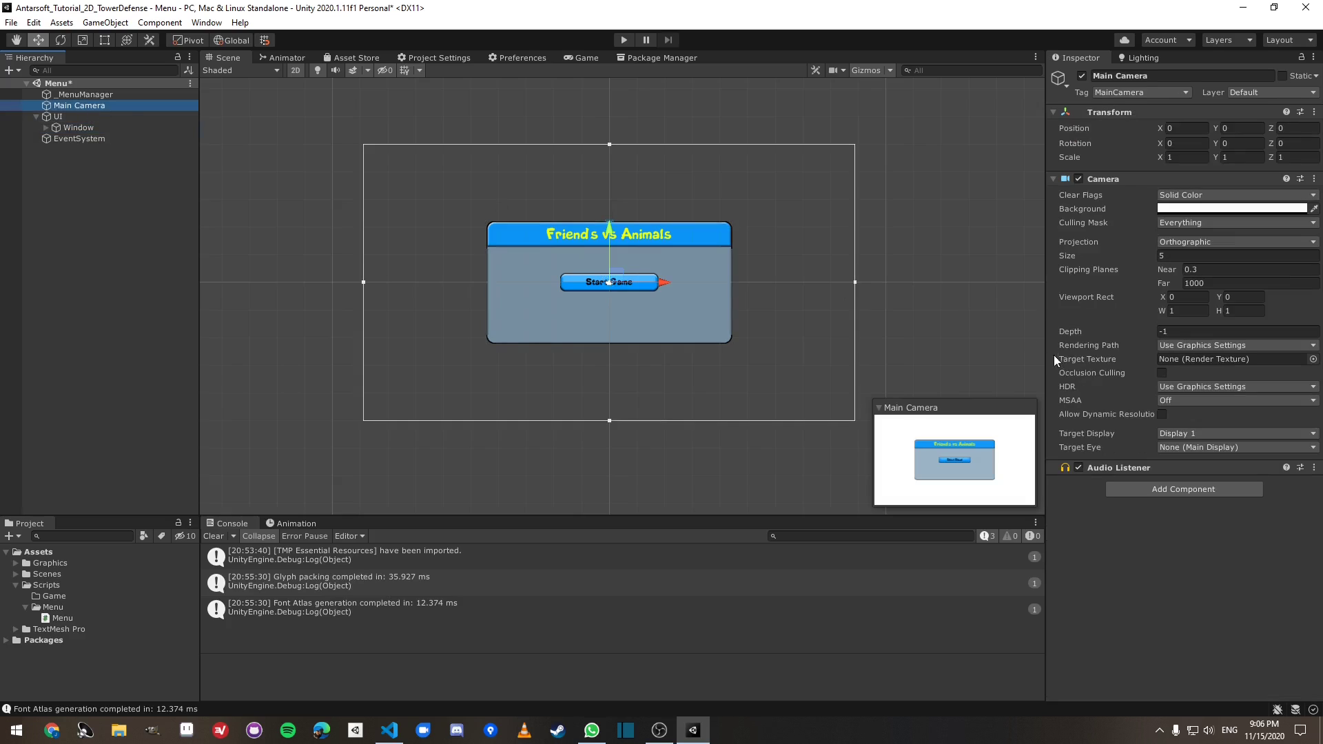
pyautogui.click(123, 95)
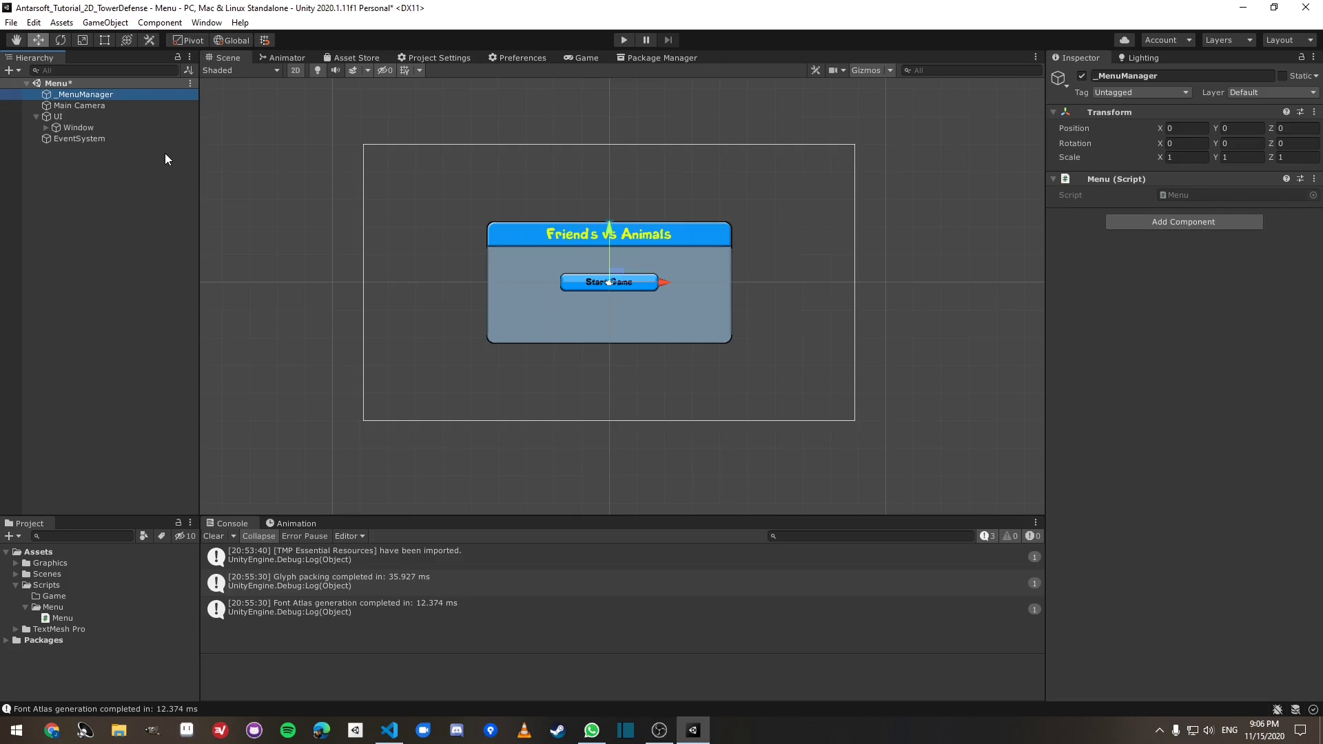
pyautogui.click(85, 127)
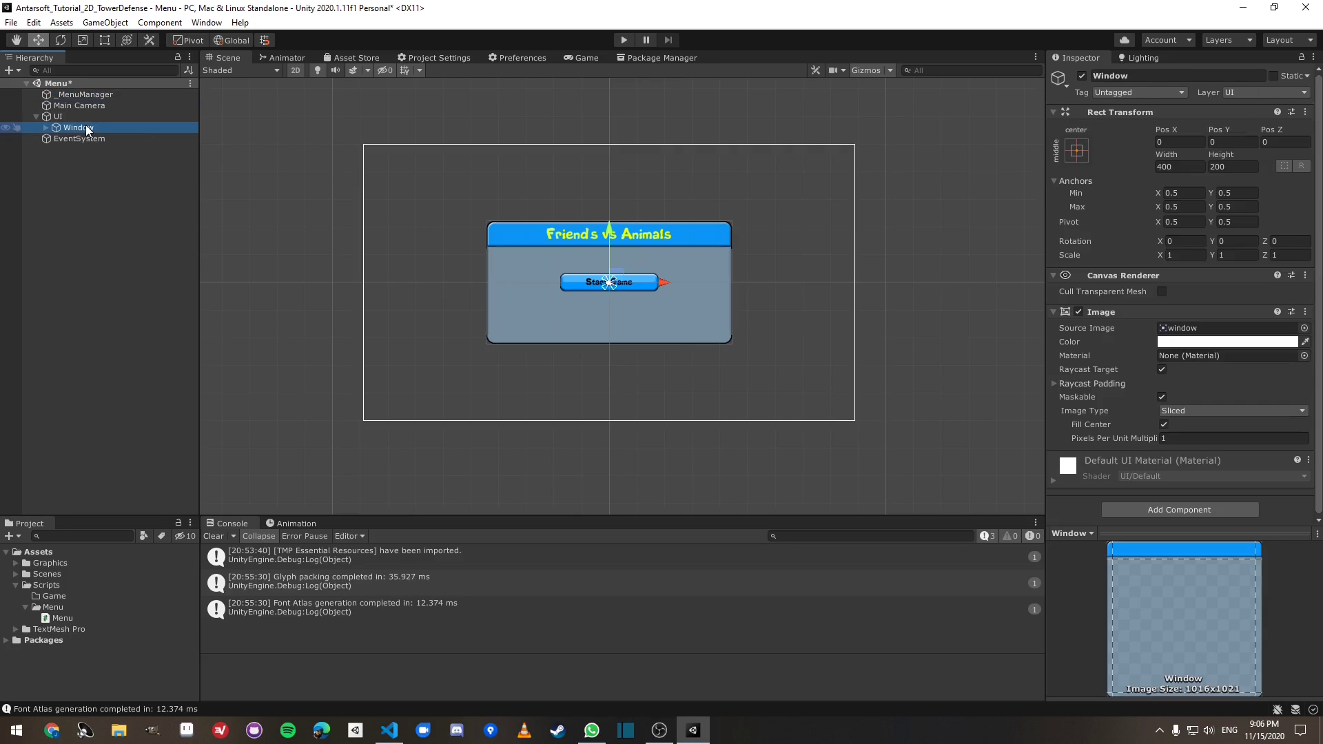